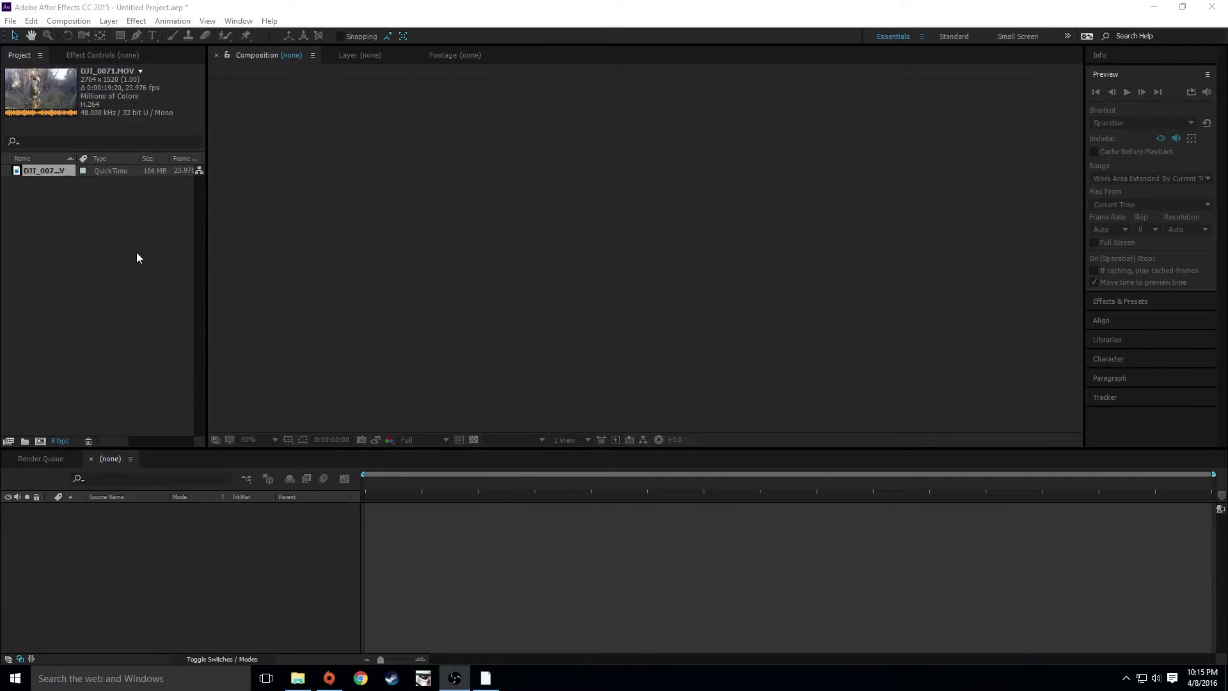
Step: Create a new composition from the DJI_0071.MOV footage in the project
{"action": "left_click_drag", "start_coordinate": [51, 171], "coordinate": [54, 220]}
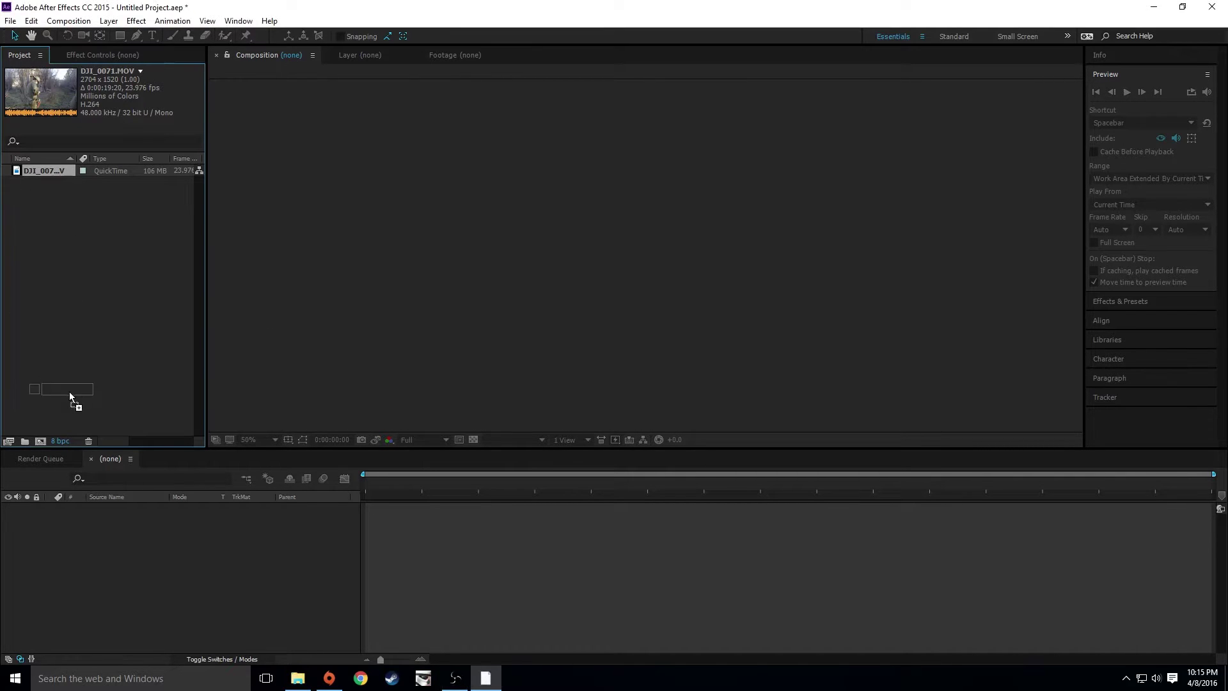
{"action": "left_click_drag", "start_coordinate": [46, 431], "coordinate": [41, 441]}
{"action": "key", "text": "comma"}
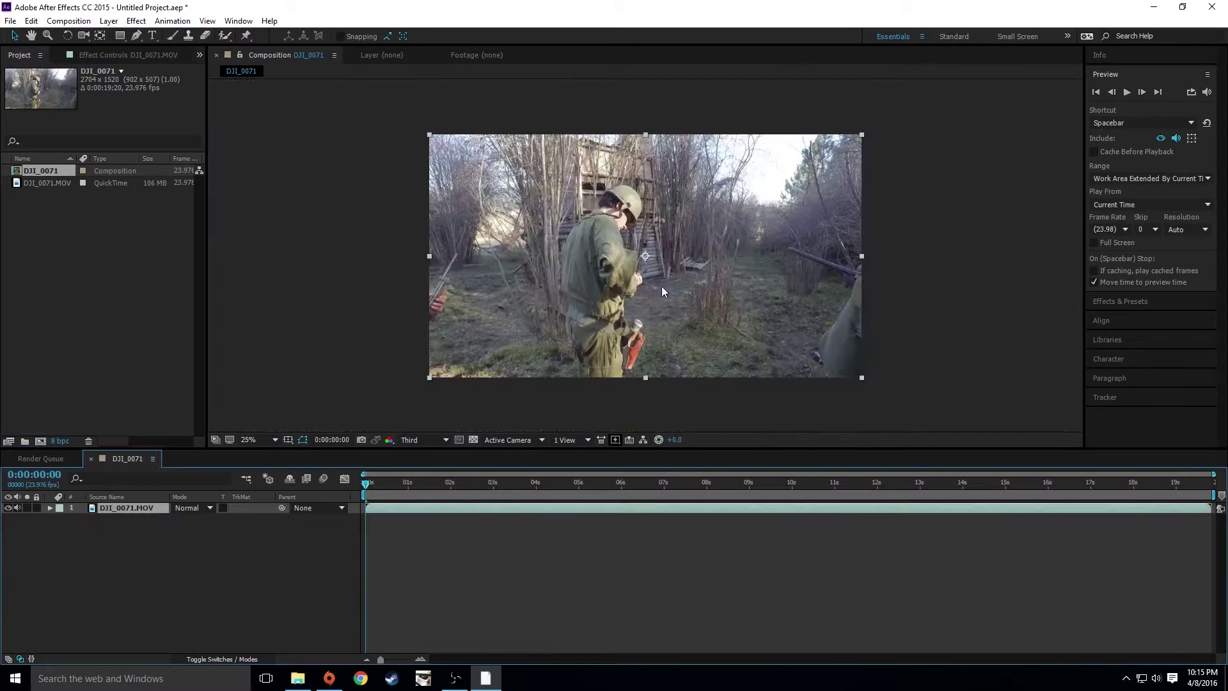
Step: Set the composition preview resolution to Half and enlarge the viewer area, with magnification at Fit up to 100%
{"action": "left_click", "coordinate": [409, 439]}
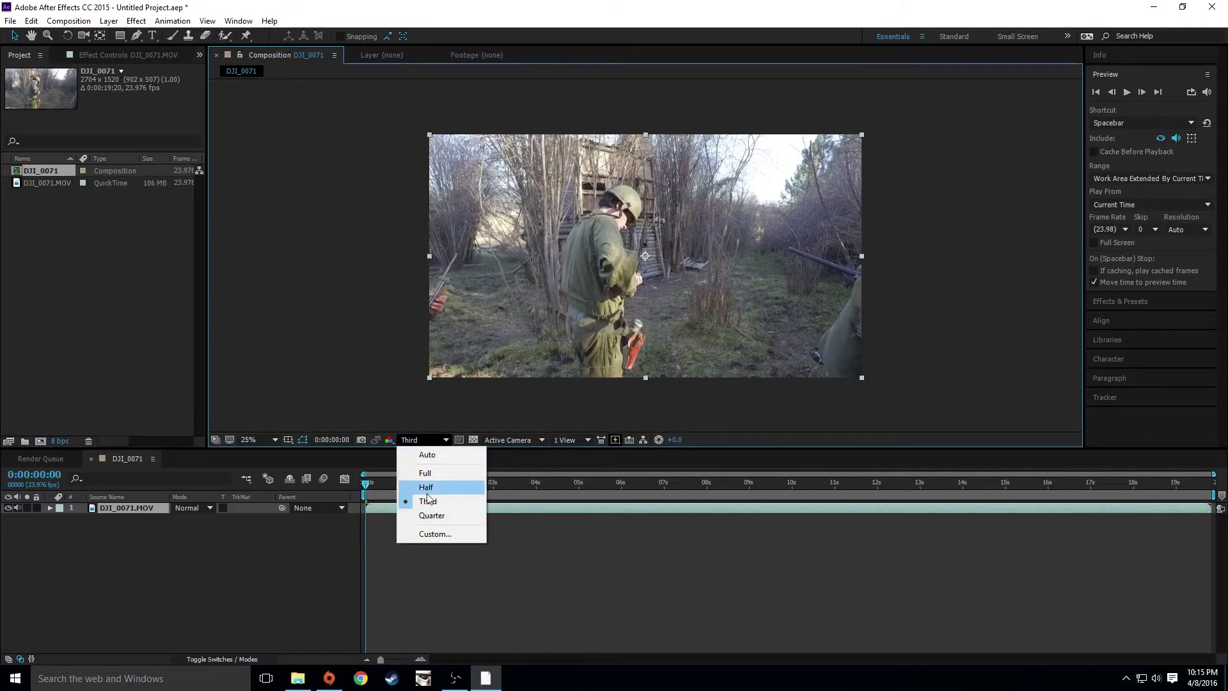
{"action": "left_click", "coordinate": [425, 487]}
{"action": "left_click", "coordinate": [258, 440]}
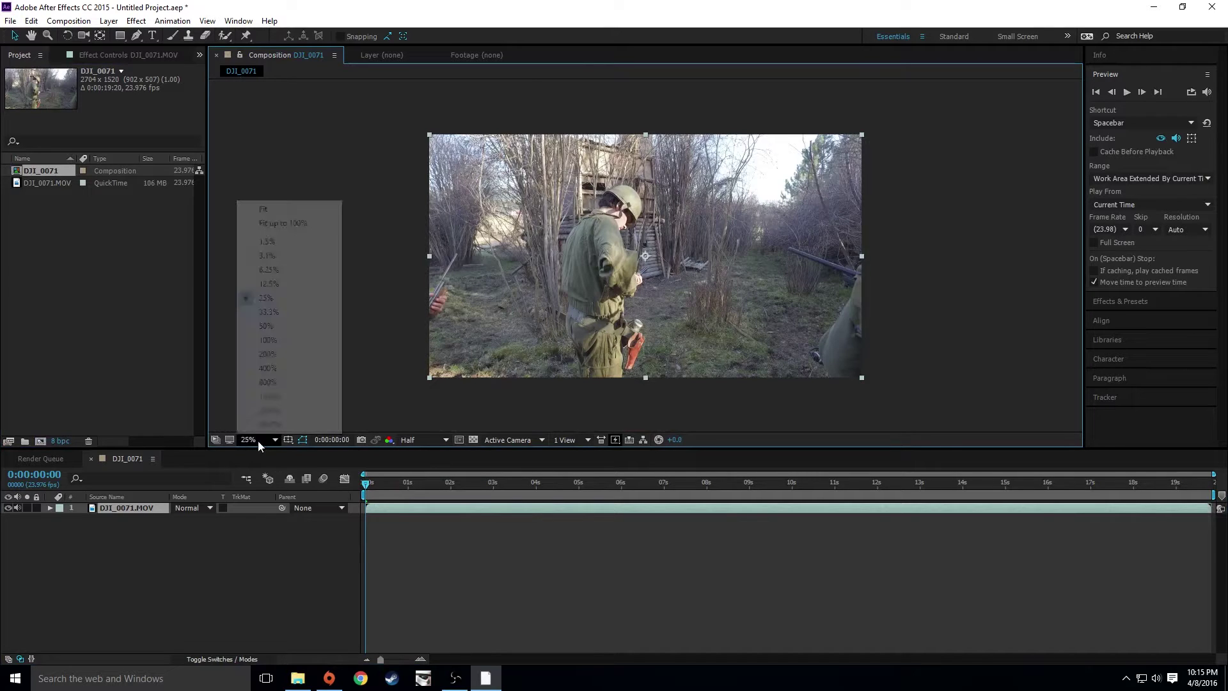
{"action": "left_click", "coordinate": [301, 225]}
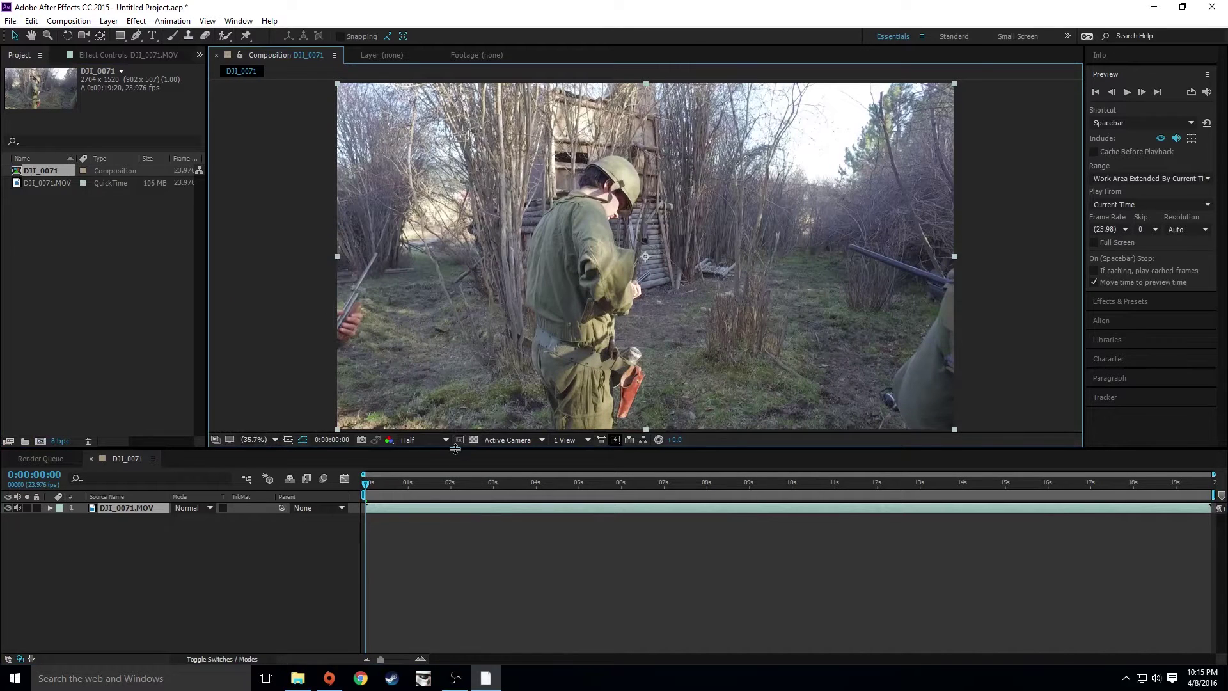
{"action": "left_click_drag", "start_coordinate": [456, 449], "coordinate": [456, 480]}
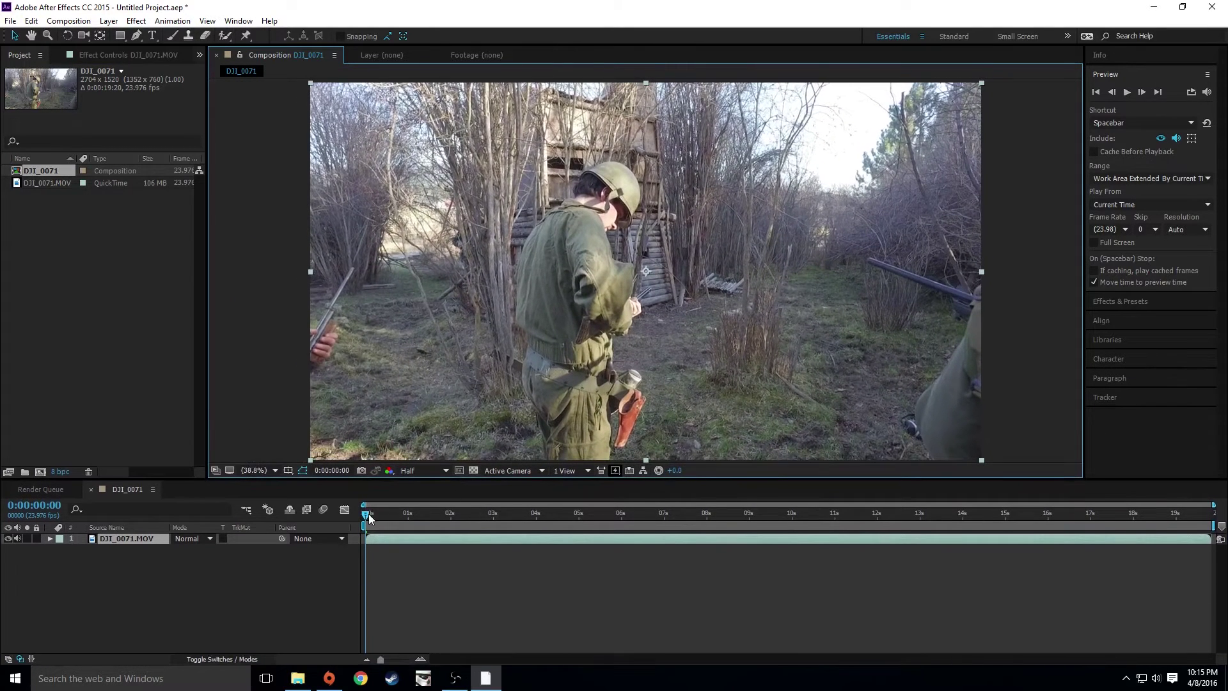
Step: Cut about the first 0:00:02:14 of the clip and have the remaining footage start at the composition's beginning
{"action": "left_click_drag", "start_coordinate": [369, 518], "coordinate": [475, 517]}
{"action": "mouse_move", "coordinate": [369, 538]}
{"action": "left_mouse_down"}
{"action": "mouse_move", "coordinate": [476, 545]}
{"action": "mouse_move", "coordinate": [379, 547]}
{"action": "left_mouse_up"}
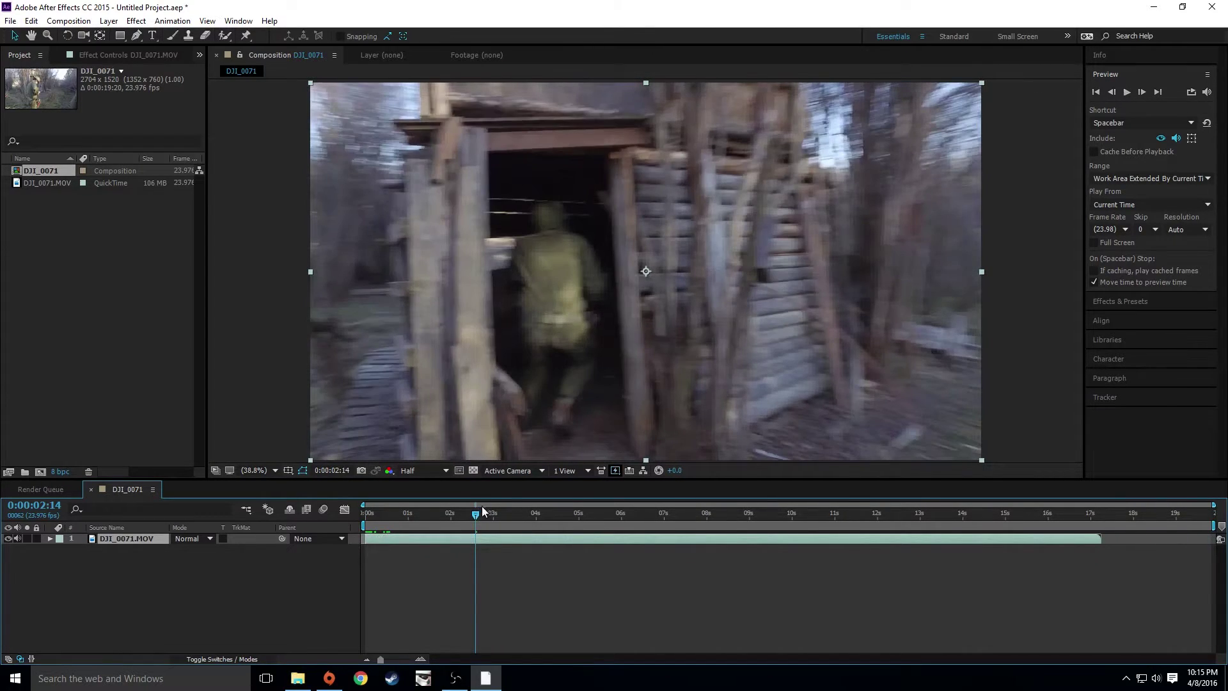
Step: Split the DJI_0071.MOV layer at 0:00:04:09 and delete the portion after the split
{"action": "left_click_drag", "start_coordinate": [479, 514], "coordinate": [554, 514]}
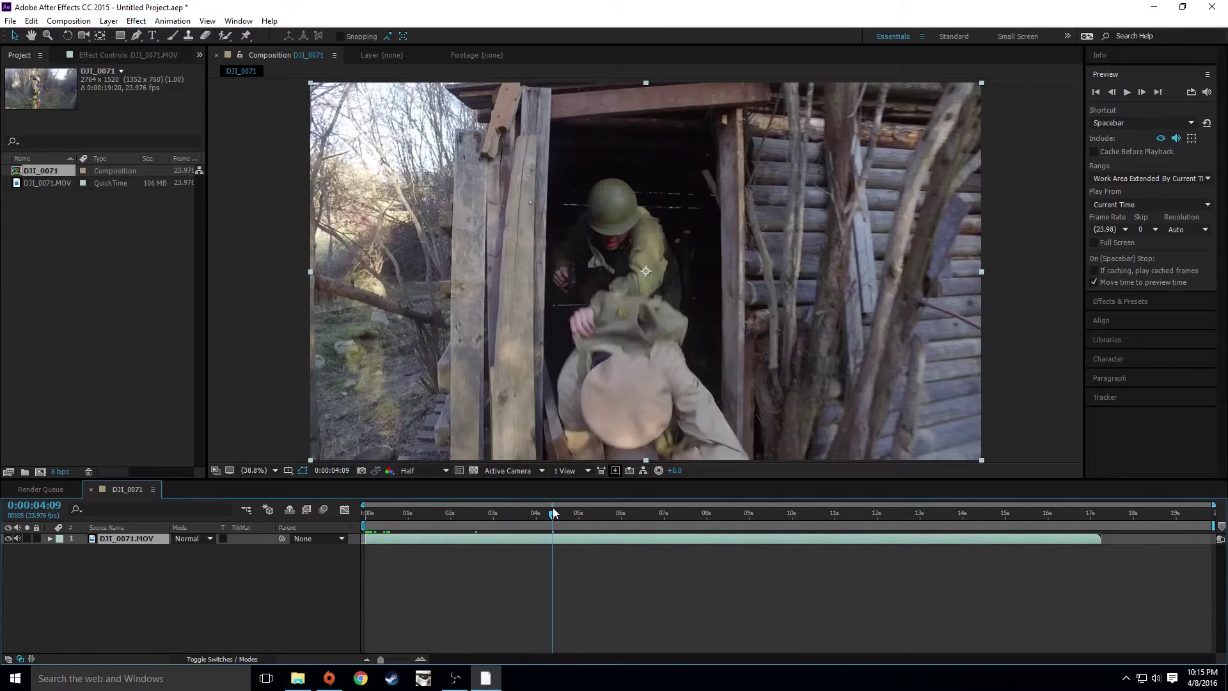
{"action": "key", "text": "ctrl+shift+d"}
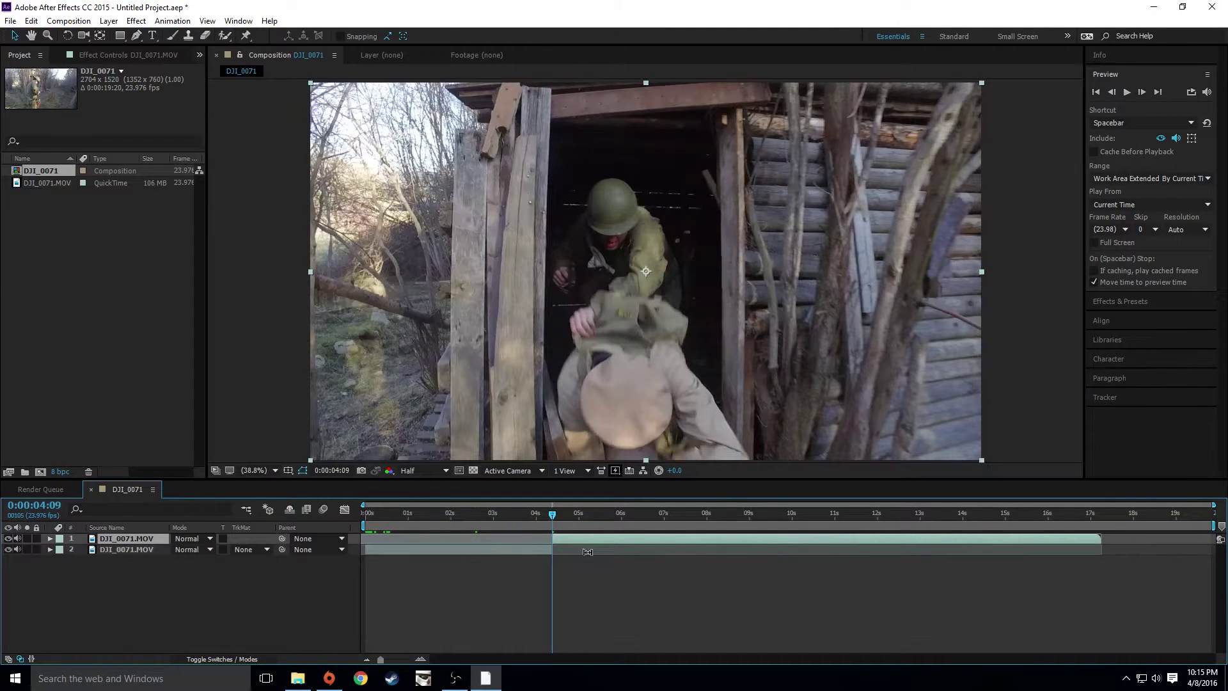
{"action": "key", "text": "Return"}
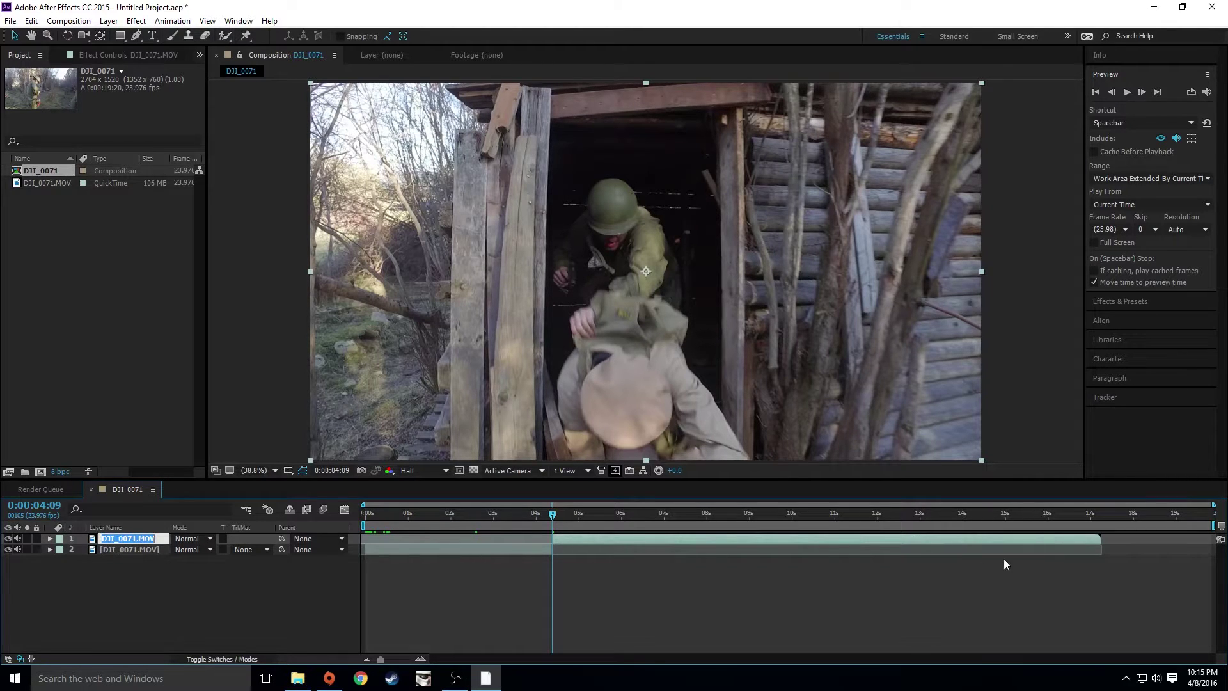
{"action": "key", "text": "BackSpace"}
{"action": "key", "text": "Return"}
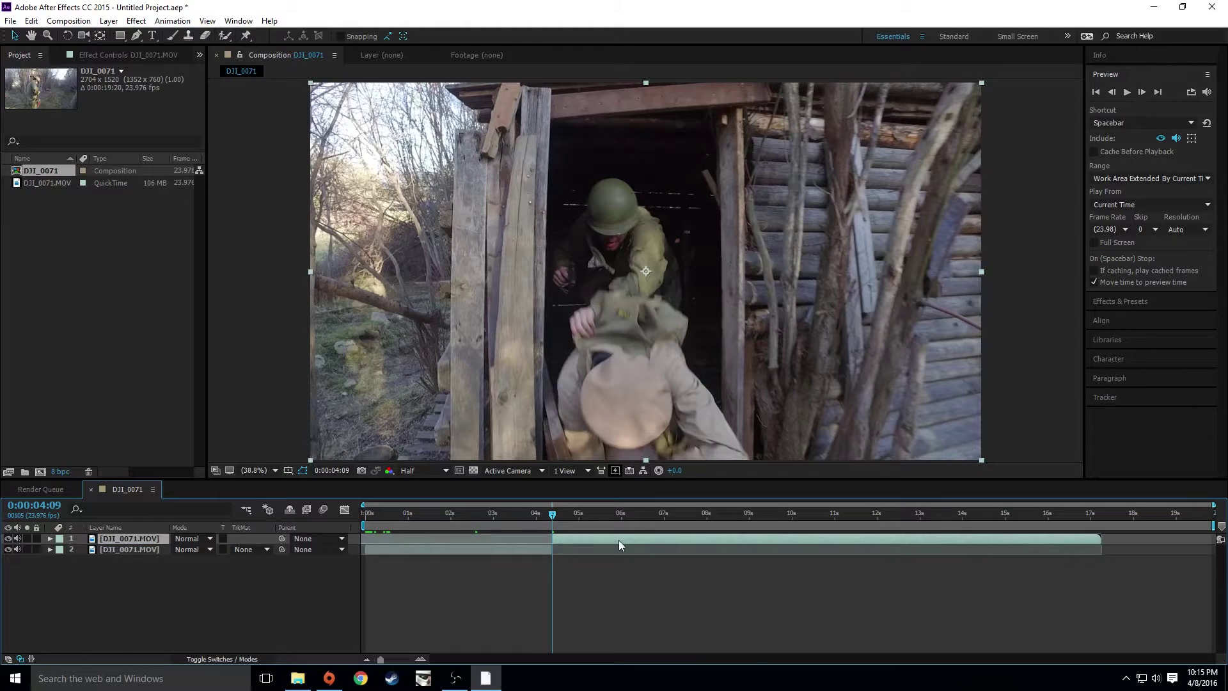
{"action": "key", "text": "Delete"}
Step: Set the composition duration to 0:00:05:20 and extend the DJI_0071.MOV layer to the composition's end
{"action": "right_click", "coordinate": [117, 490]}
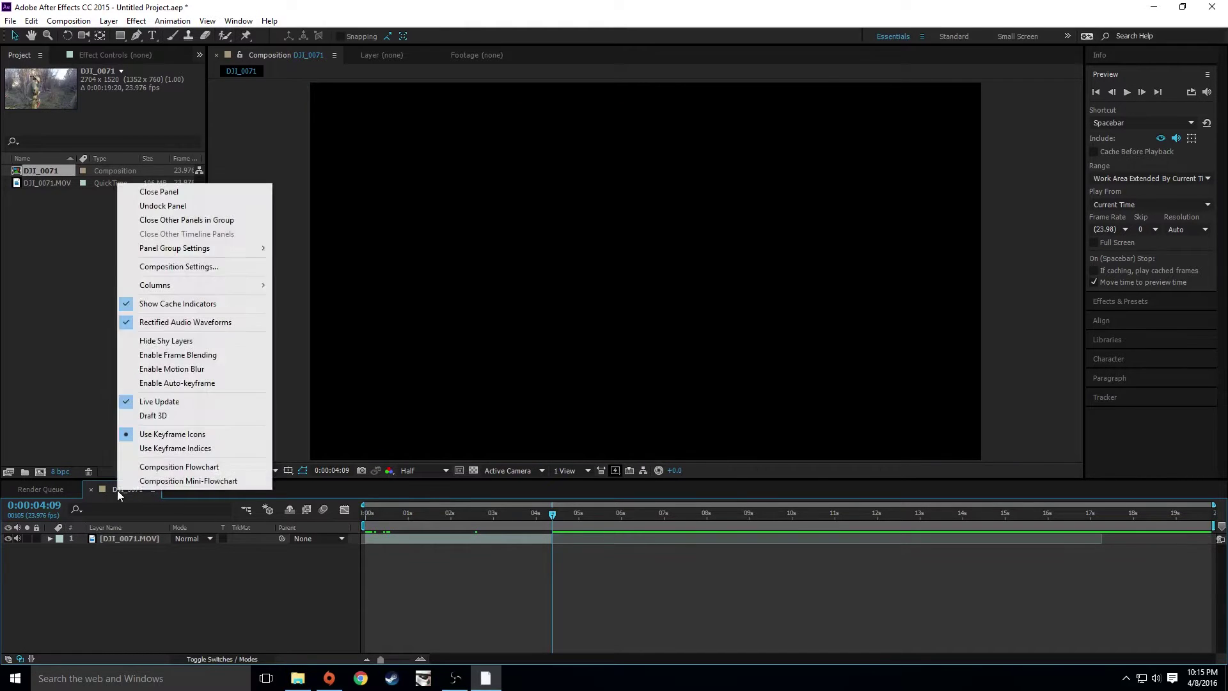
{"action": "left_click", "coordinate": [205, 266]}
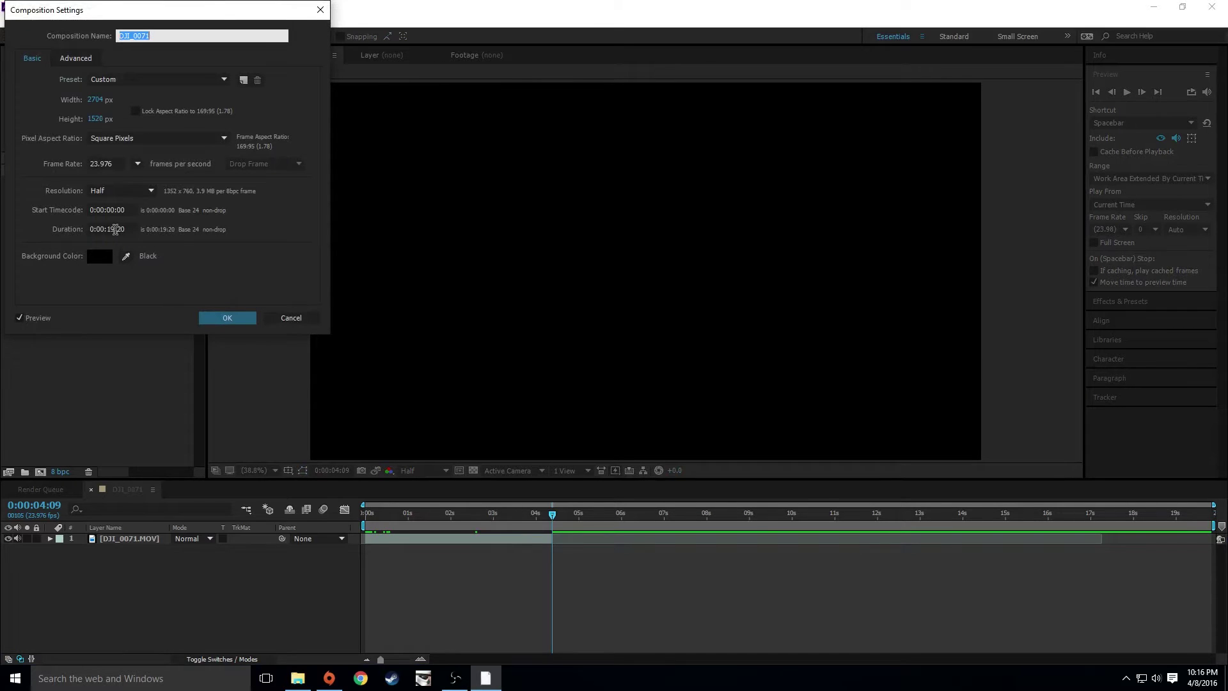
{"action": "left_click", "coordinate": [115, 229]}
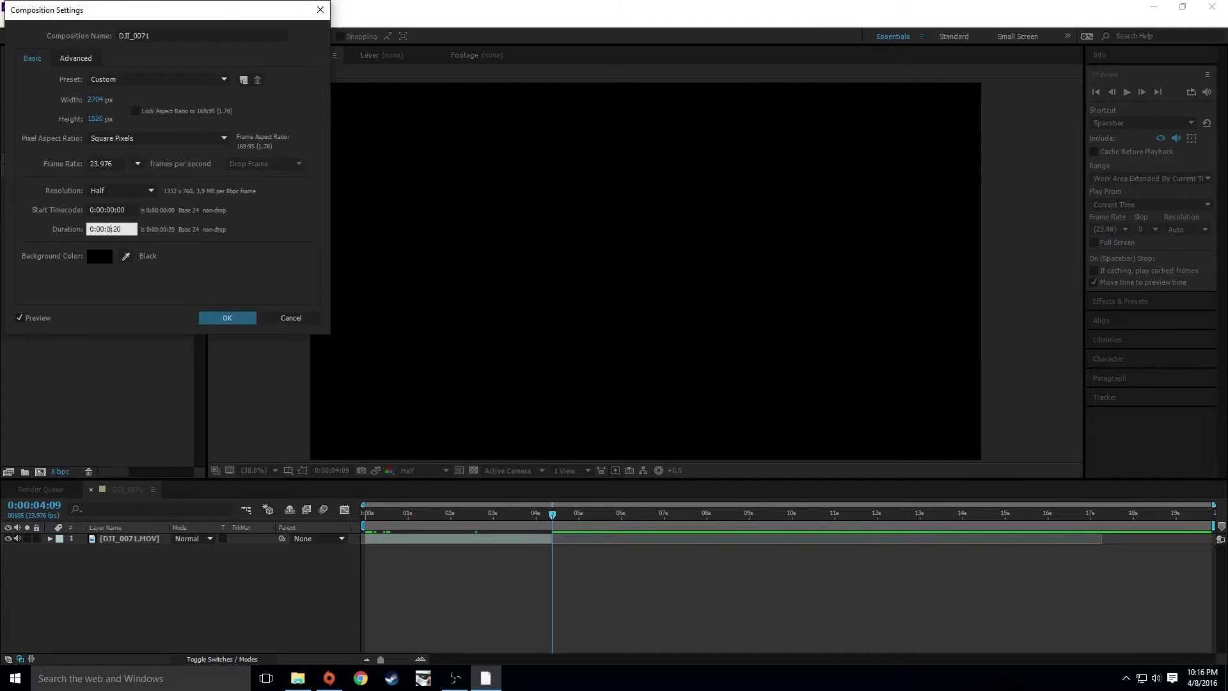
{"action": "type", "text": "5"}
{"action": "left_click", "coordinate": [225, 320]}
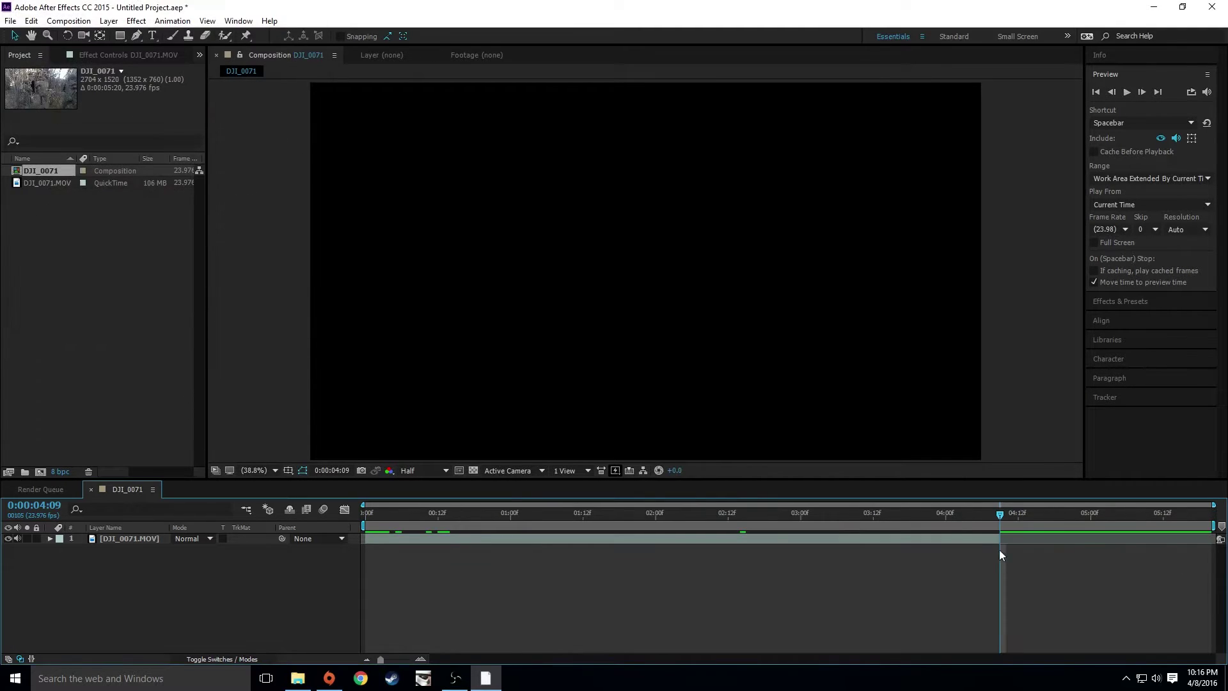
{"action": "left_click_drag", "start_coordinate": [1000, 542], "coordinate": [1205, 545]}
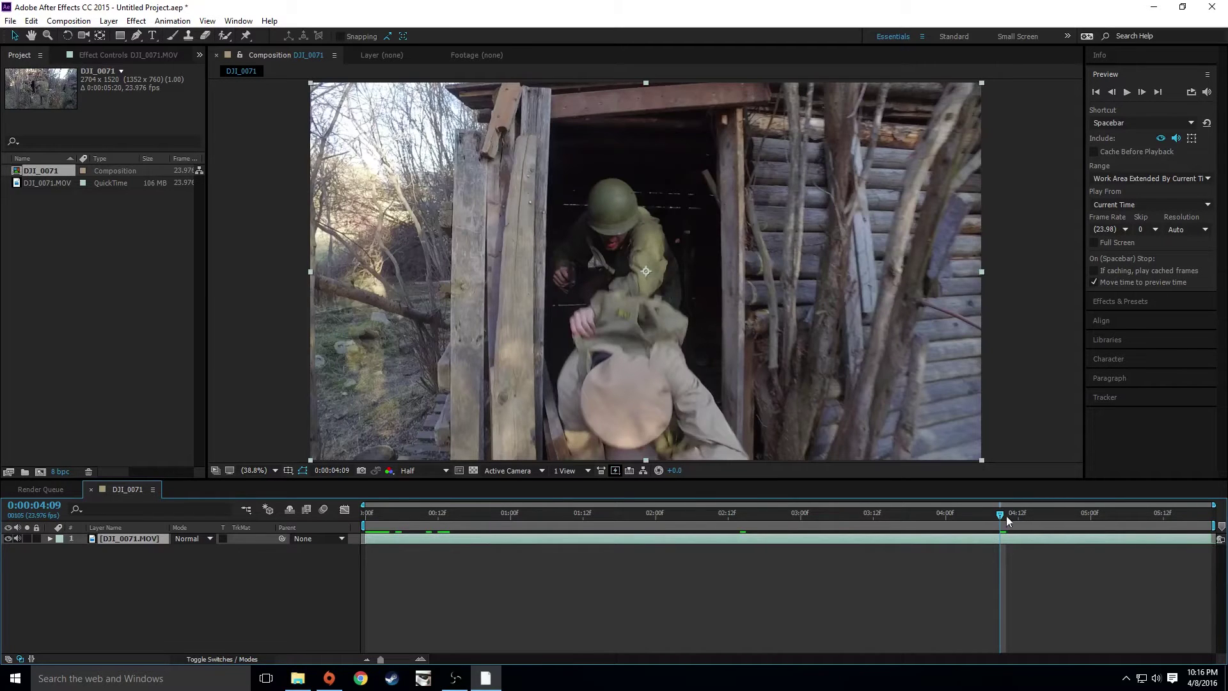
Step: Preview the opening shot, mute the preview audio, and set the current time to 0:00:00:09 with the middle soldier's pistol in close view
{"action": "left_click_drag", "start_coordinate": [446, 517], "coordinate": [415, 517]}
{"action": "key", "text": "space"}
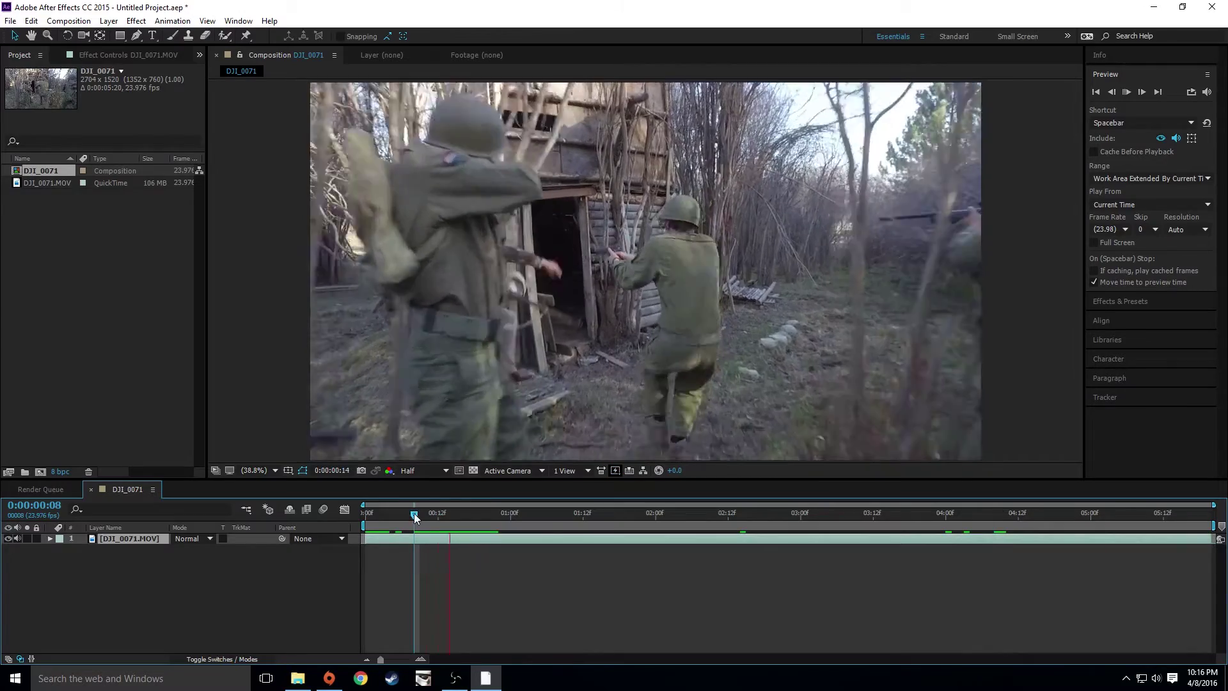
{"action": "left_click", "coordinate": [414, 516]}
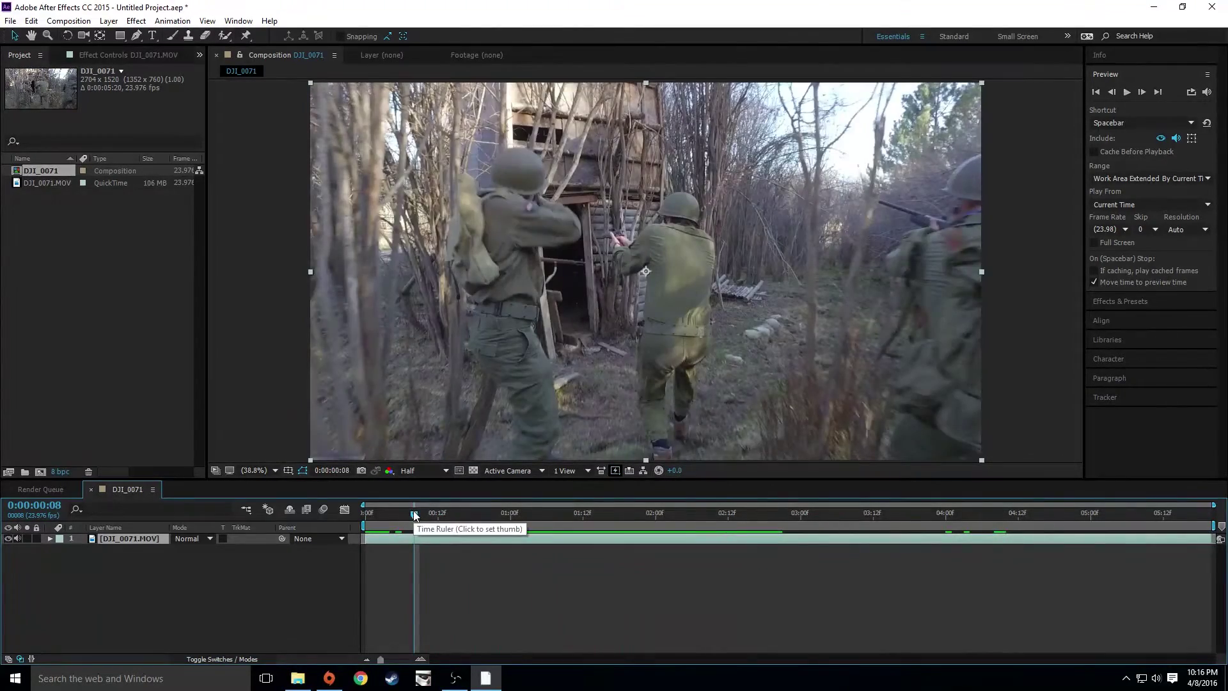
{"action": "mouse_move", "coordinate": [414, 516]}
{"action": "left_mouse_down"}
{"action": "mouse_move", "coordinate": [516, 516]}
{"action": "mouse_move", "coordinate": [403, 513]}
{"action": "mouse_move", "coordinate": [419, 513]}
{"action": "left_mouse_up"}
{"action": "left_click", "coordinate": [1175, 131]}
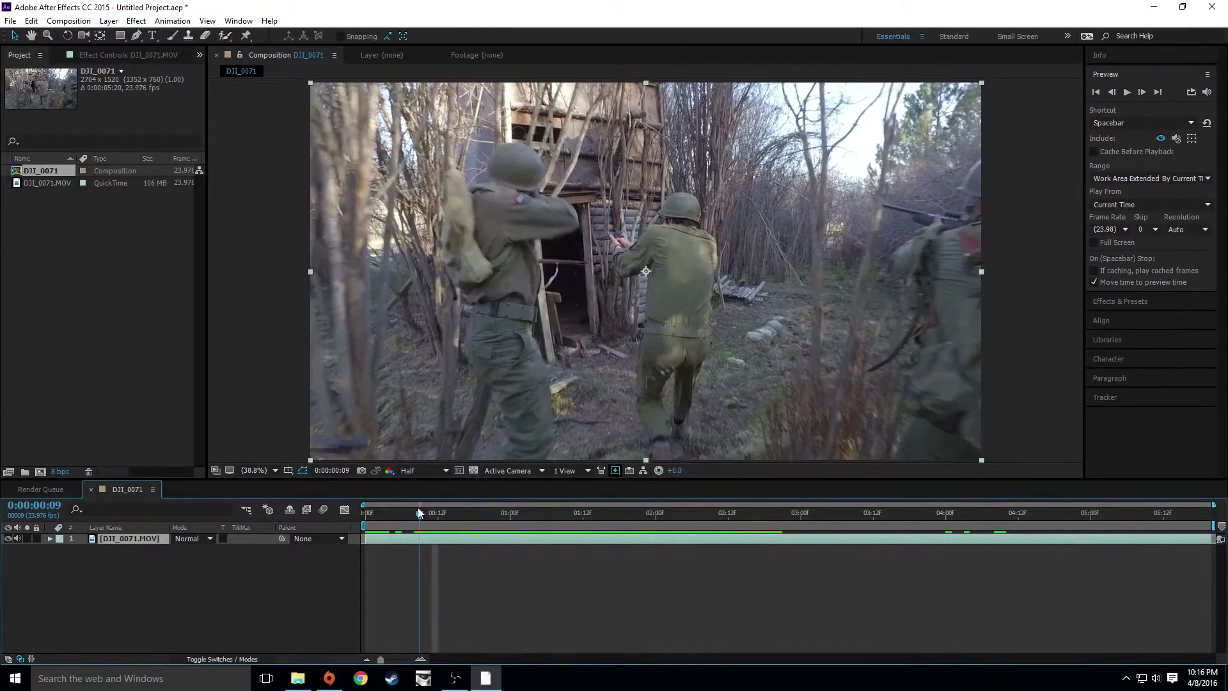
{"action": "scroll", "coordinate": [602, 255], "scroll_direction": "up", "scroll_amount": 2}
{"action": "scroll", "coordinate": [601, 254], "scroll_direction": "up", "scroll_amount": 1}
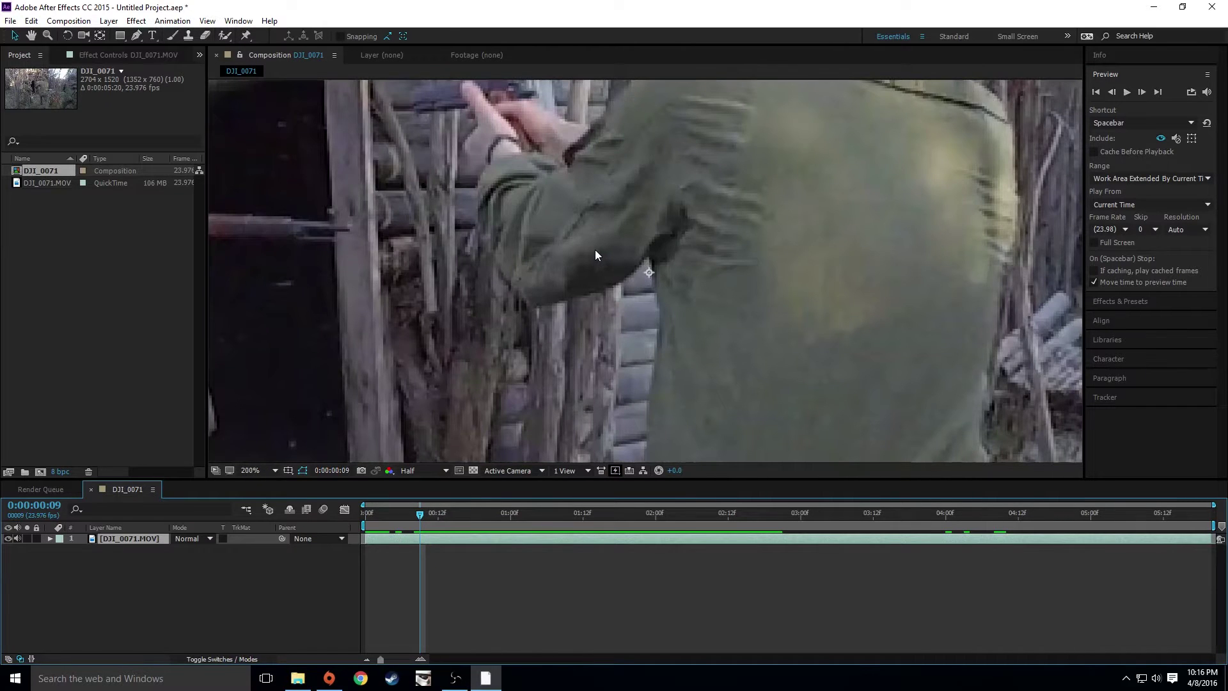
{"action": "left_click_drag", "start_coordinate": [595, 249], "coordinate": [717, 422]}
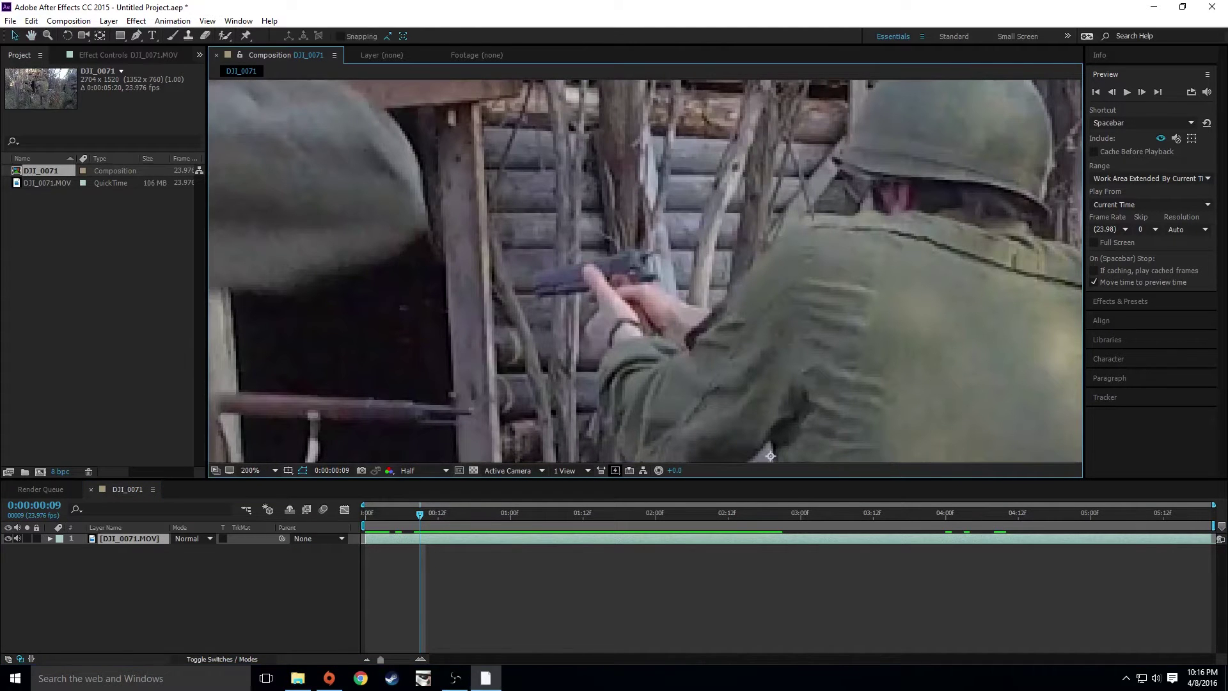
Step: Switch to File Explorer and import Muzzle_Flash_01 through Muzzle_Flash_03 from Action_Essentials_720p, 11. Muzzle_Flashes on FX DRIVE (G:), into the project
{"action": "key", "text": "alt+Tab"}
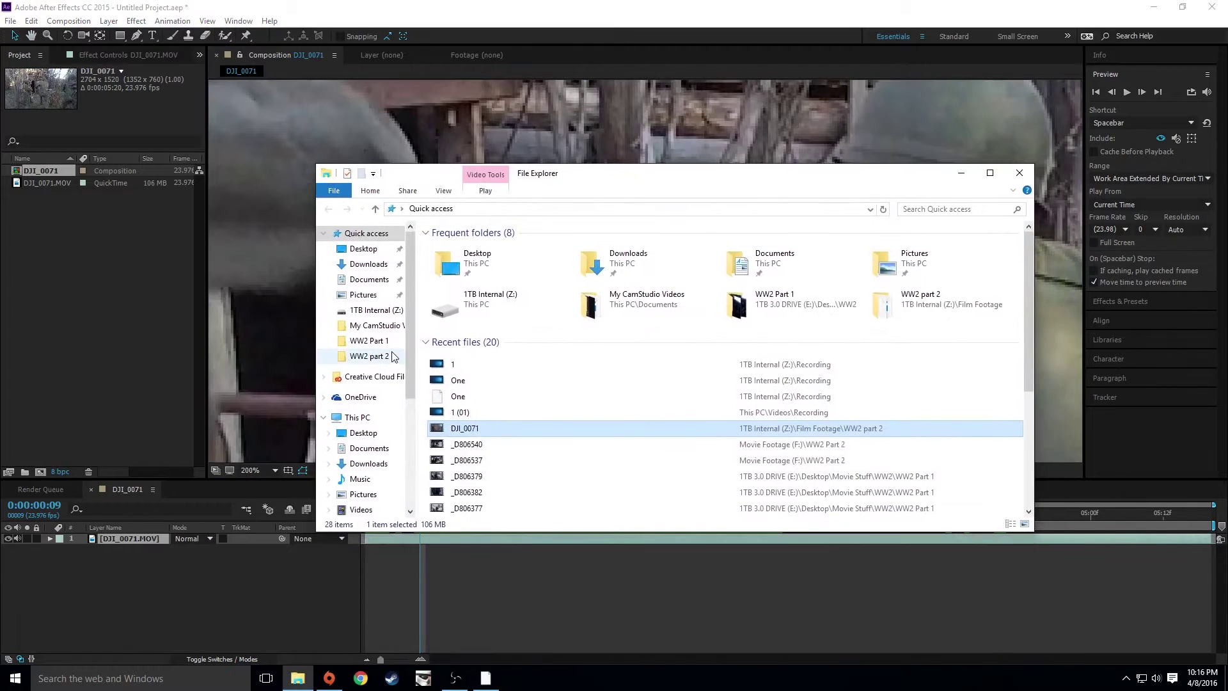
{"action": "scroll", "coordinate": [380, 441], "scroll_direction": "down", "scroll_amount": 3}
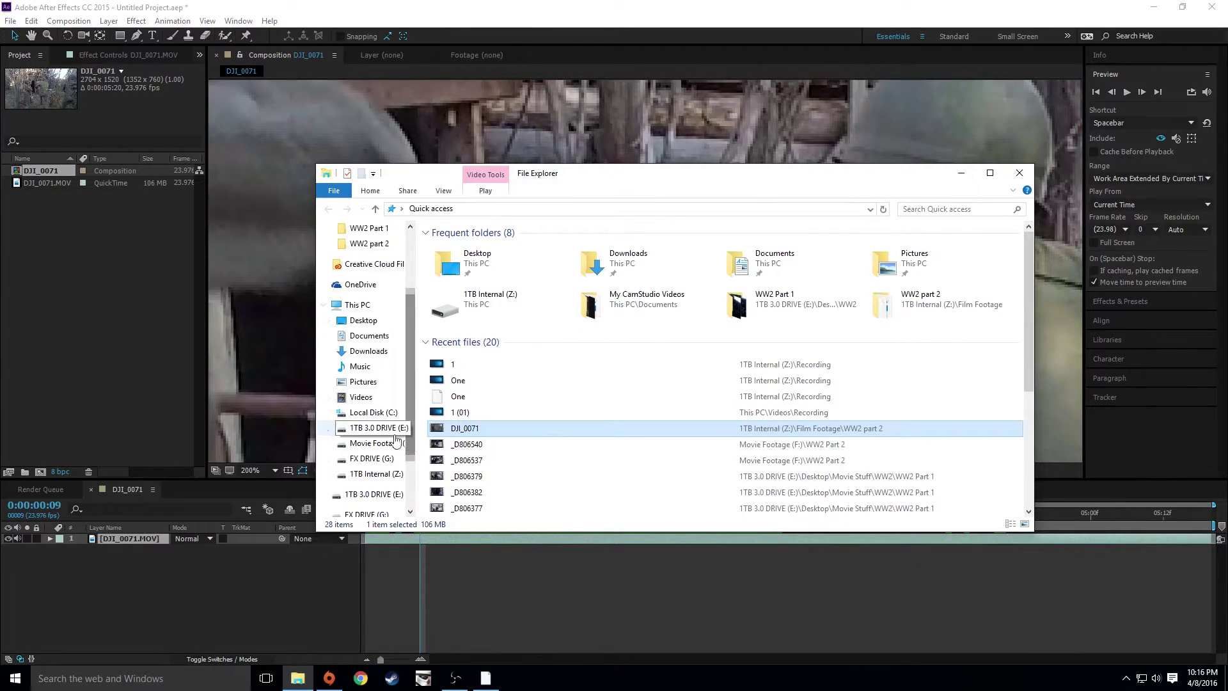
{"action": "left_click", "coordinate": [384, 458]}
{"action": "double_click", "coordinate": [460, 262]}
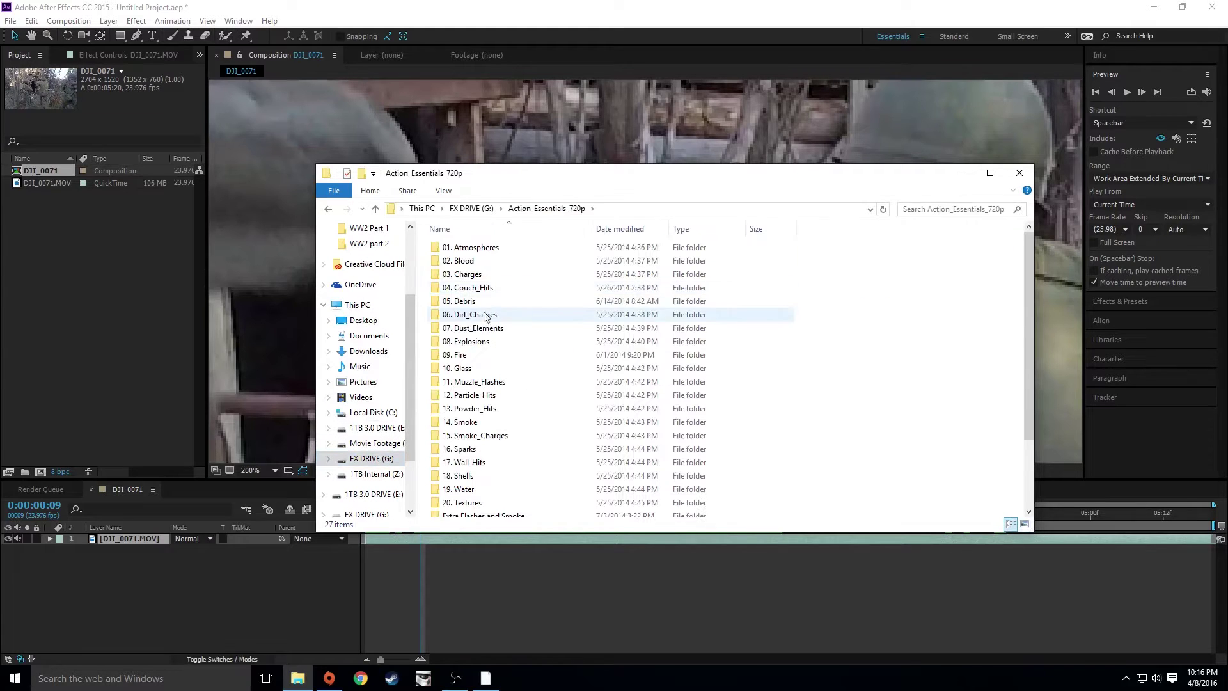
{"action": "double_click", "coordinate": [507, 383]}
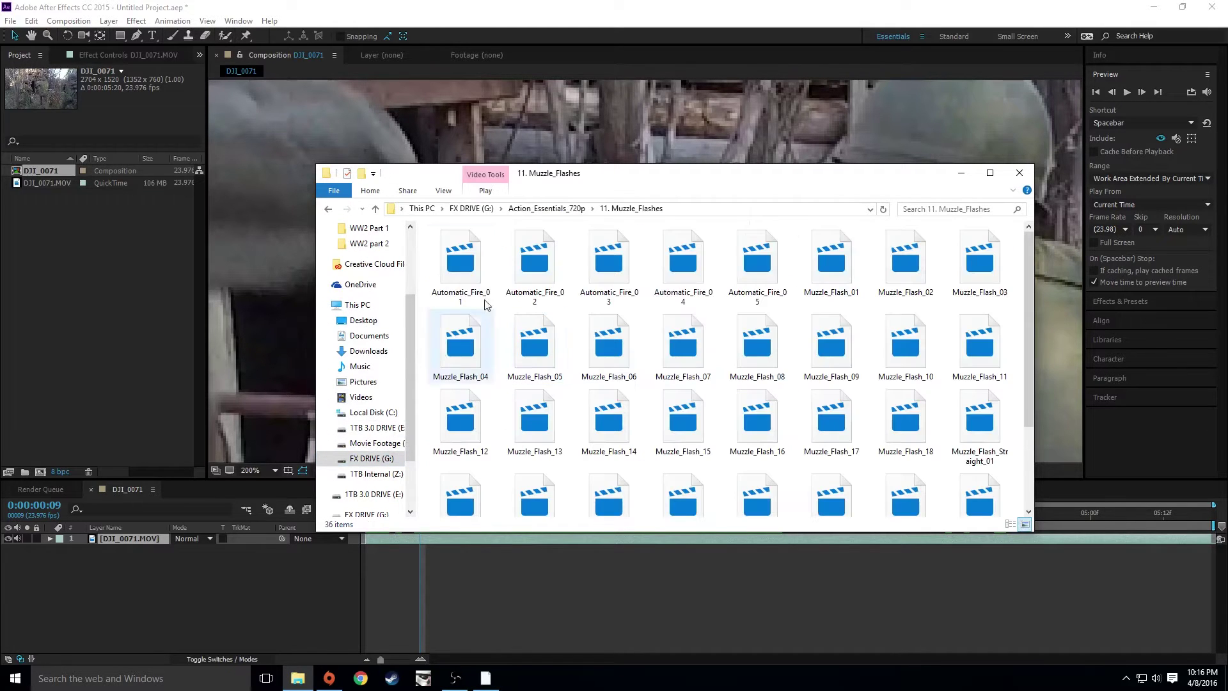
{"action": "left_click_drag", "start_coordinate": [881, 189], "coordinate": [798, 115]}
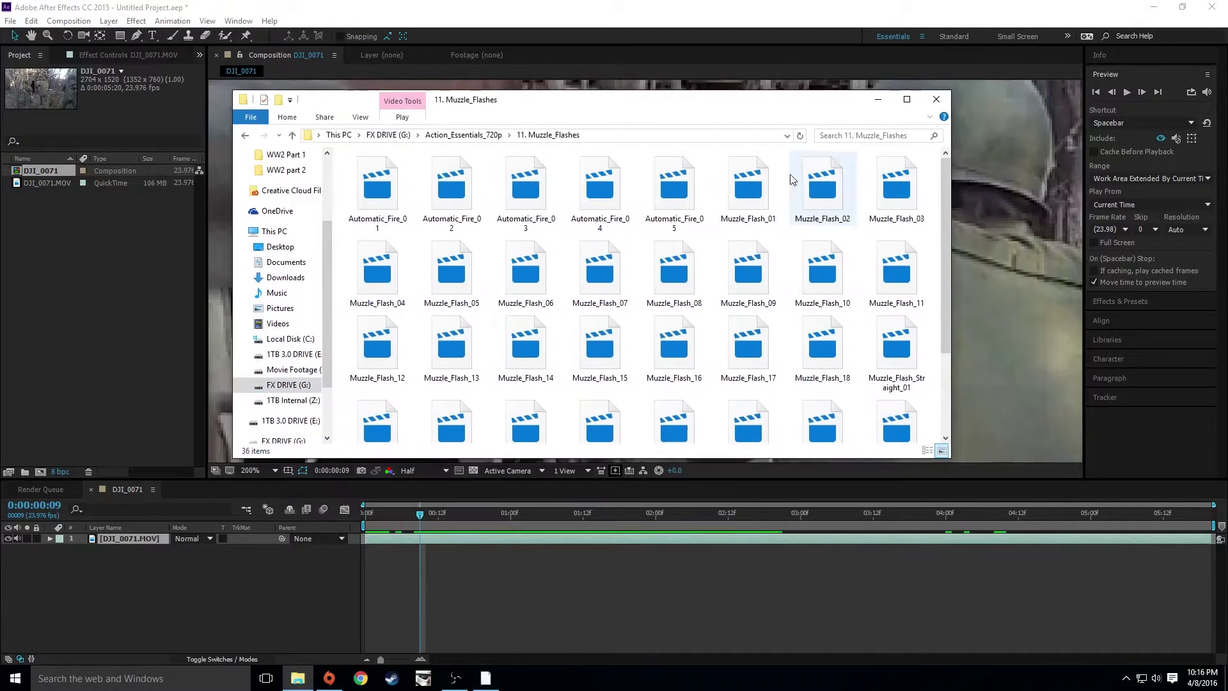
{"action": "left_click", "coordinate": [753, 195]}
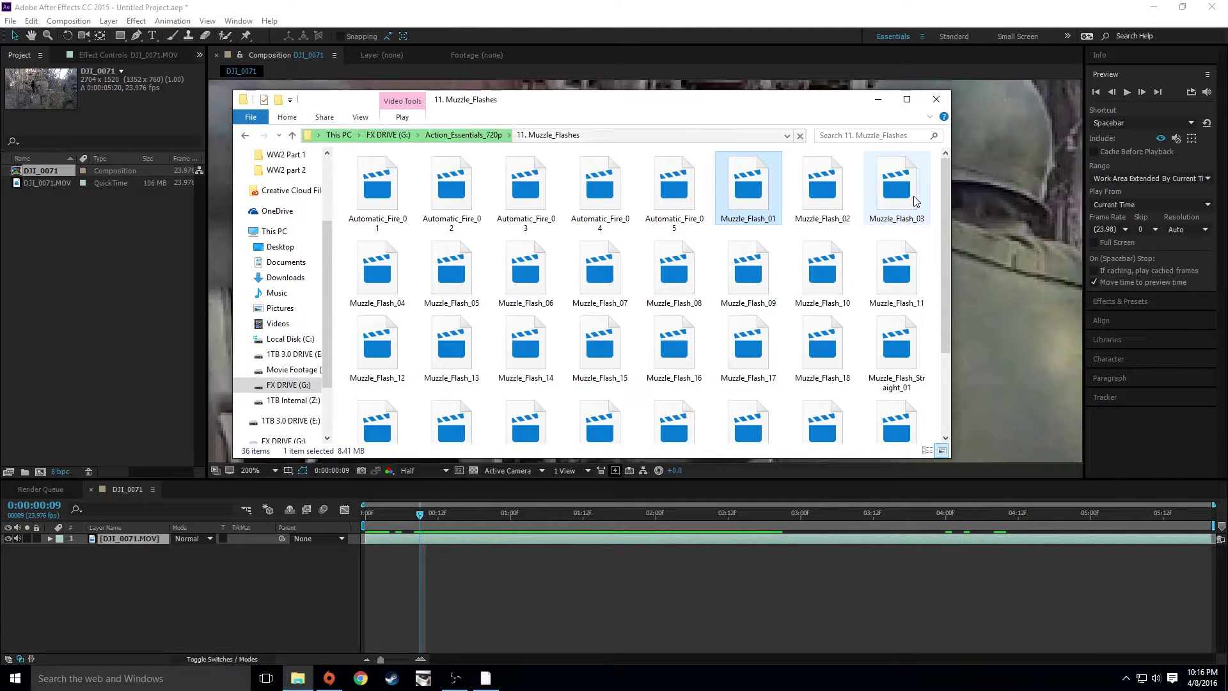
{"action": "left_click", "coordinate": [868, 208], "text": "shift"}
{"action": "left_click_drag", "start_coordinate": [784, 203], "coordinate": [137, 284]}
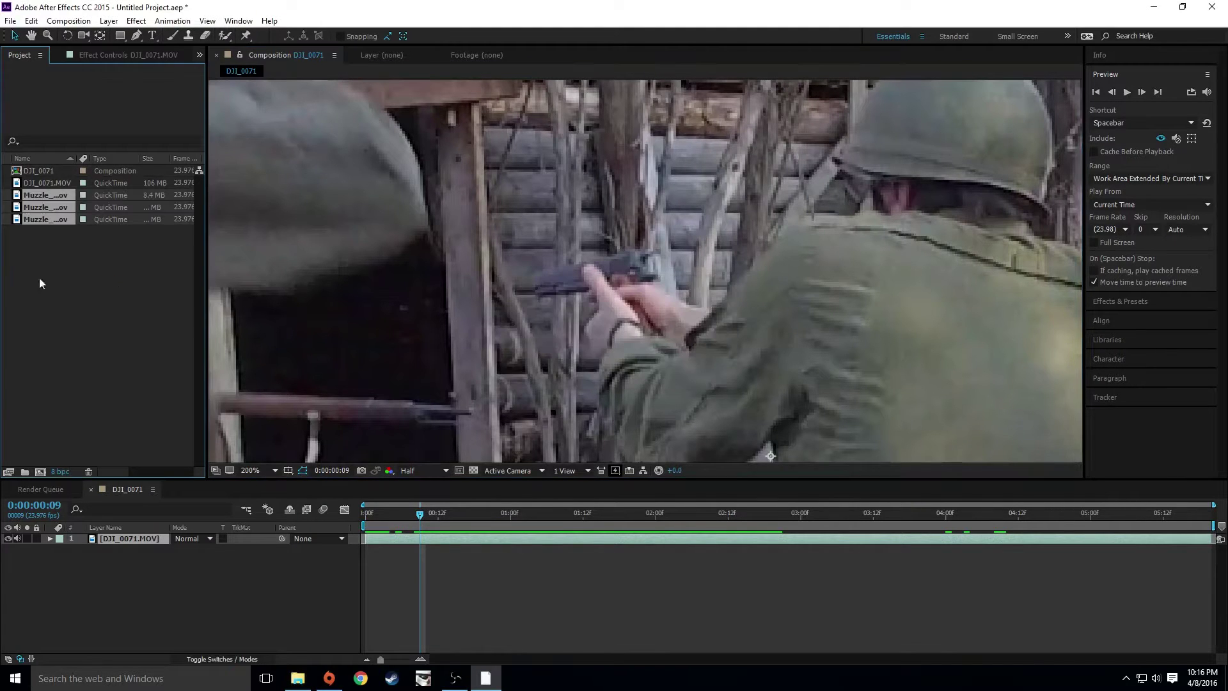
{"action": "left_click", "coordinate": [169, 365]}
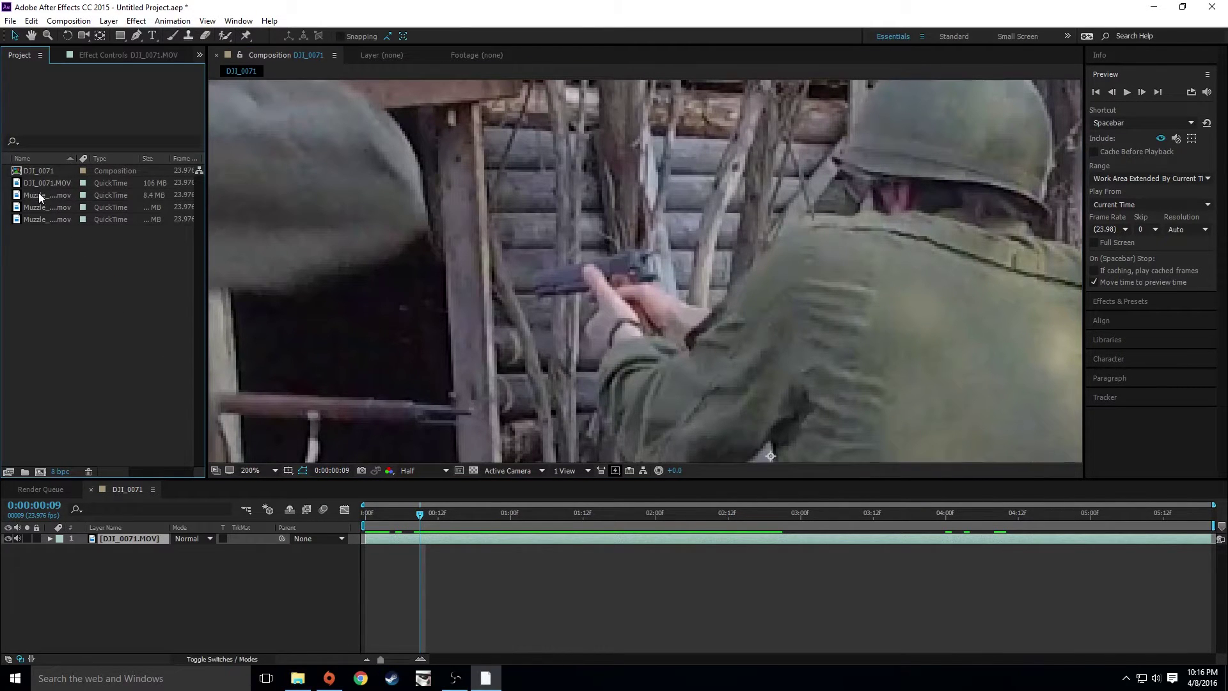
Step: Add the first muzzle flash clip above the footage, starting at 0:00:00:09, and move it closer to the middle soldier's pistol
{"action": "left_click_drag", "start_coordinate": [39, 196], "coordinate": [422, 556]}
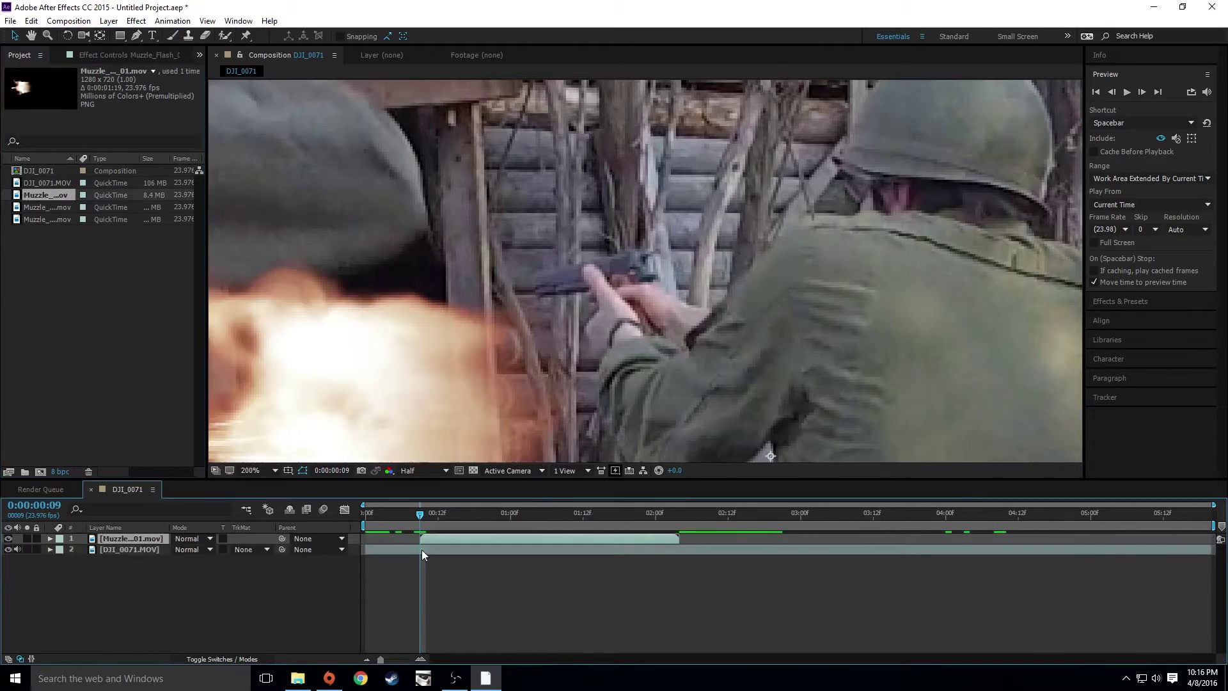
{"action": "scroll", "coordinate": [520, 336], "scroll_direction": "down", "scroll_amount": 3}
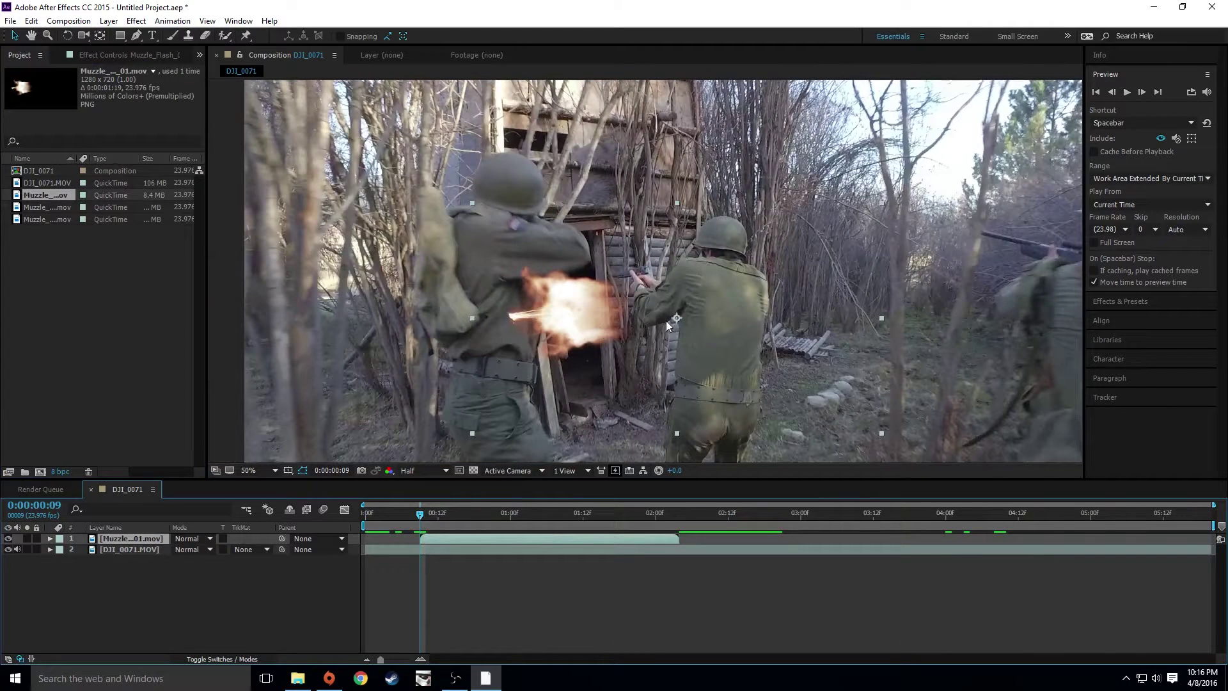
{"action": "left_click_drag", "start_coordinate": [679, 321], "coordinate": [712, 290]}
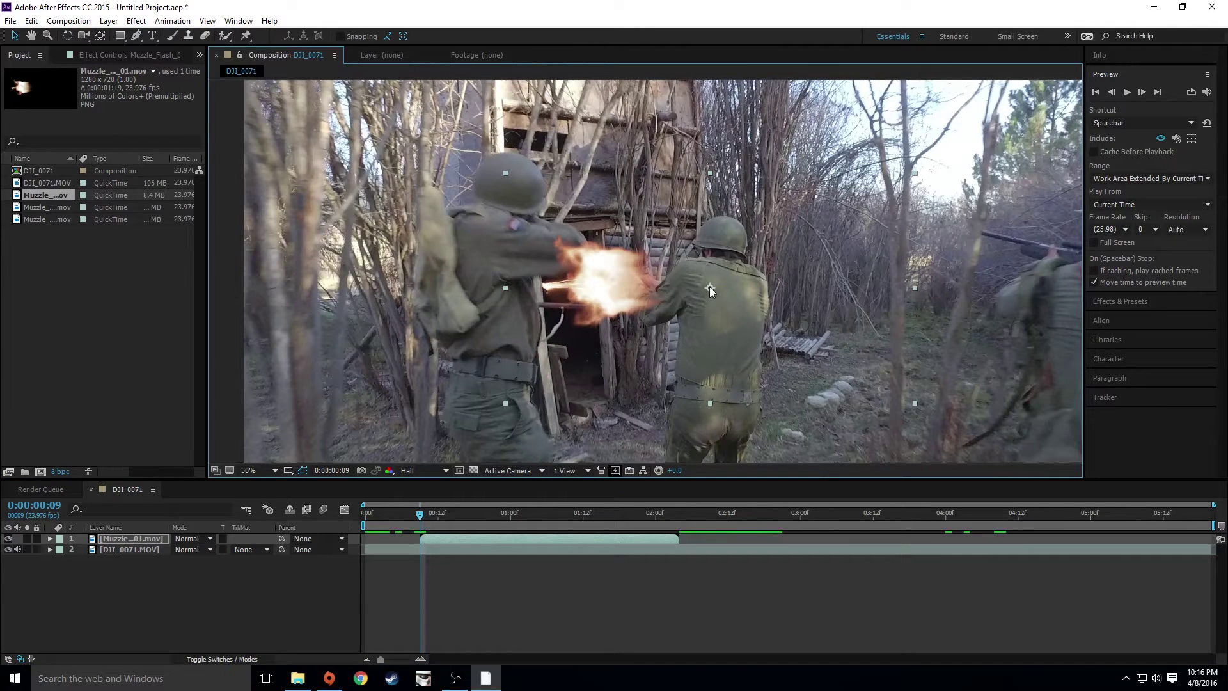
Step: Move the muzzle flash layer's anchor point to the narrow origin of the flash
{"action": "key", "text": "y"}
{"action": "left_click_drag", "start_coordinate": [711, 289], "coordinate": [543, 291]}
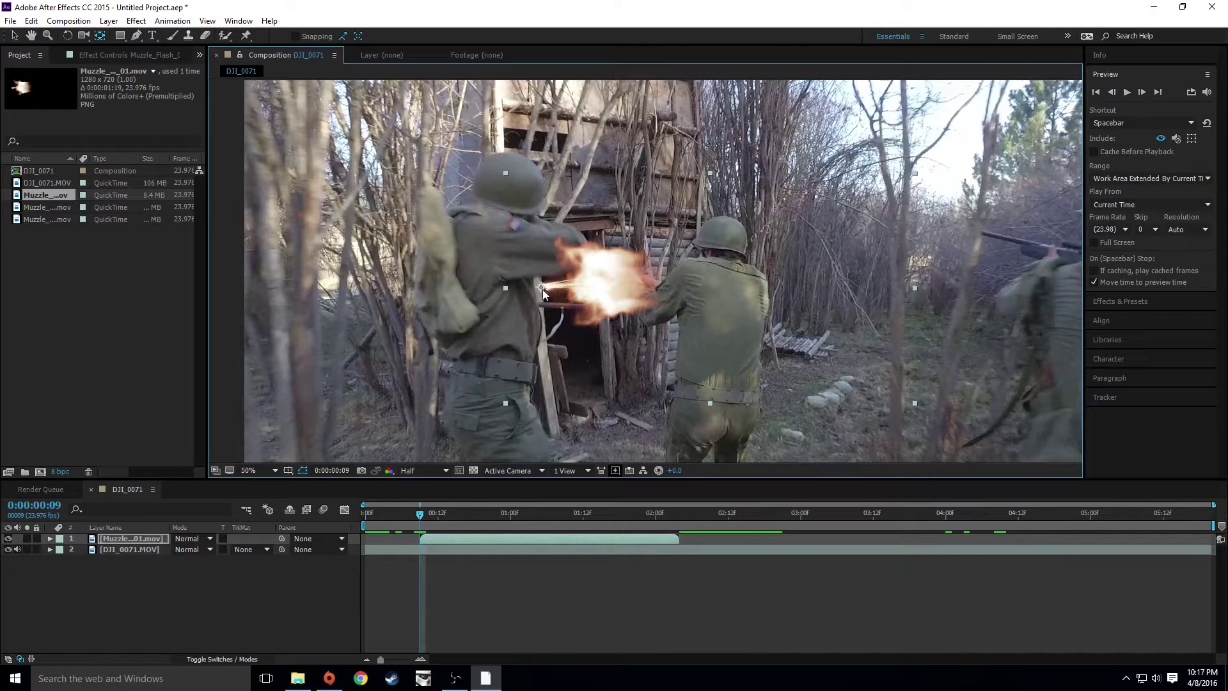
{"action": "key", "text": "v"}
Step: Rotate the muzzle flash about 180 degrees and position its origin near the muzzle of the middle soldier's pistol
{"action": "left_click", "coordinate": [67, 35]}
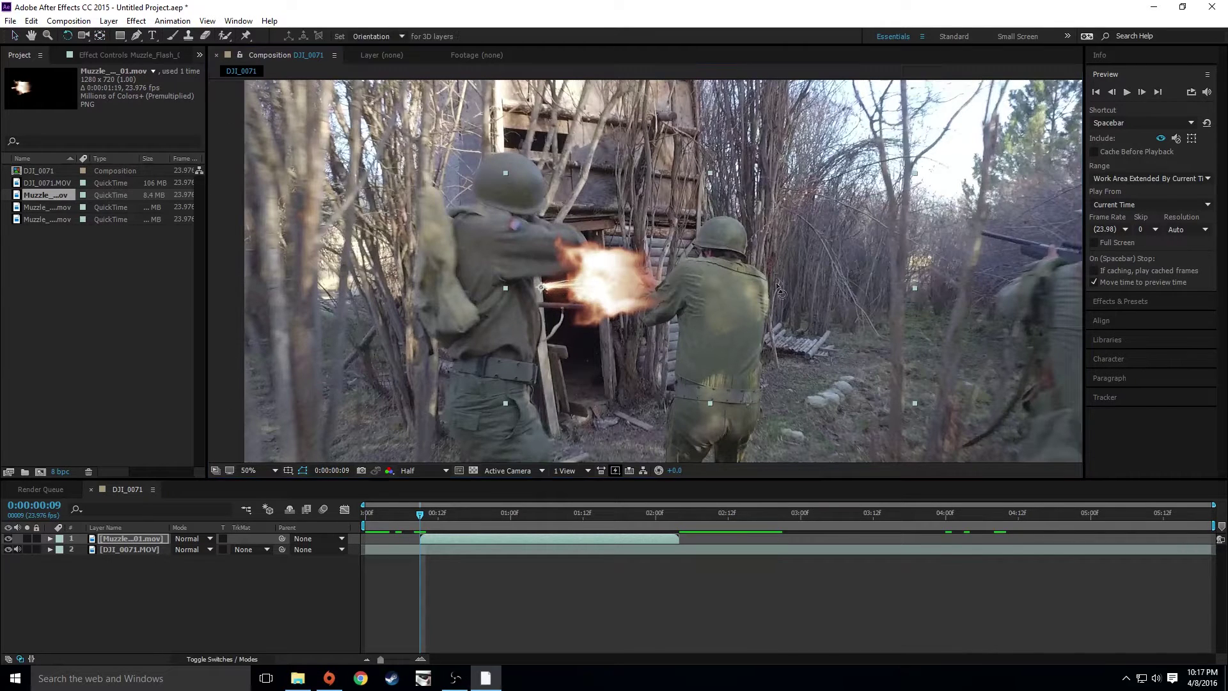
{"action": "left_click_drag", "start_coordinate": [634, 224], "coordinate": [612, 277]}
{"action": "key", "text": "v"}
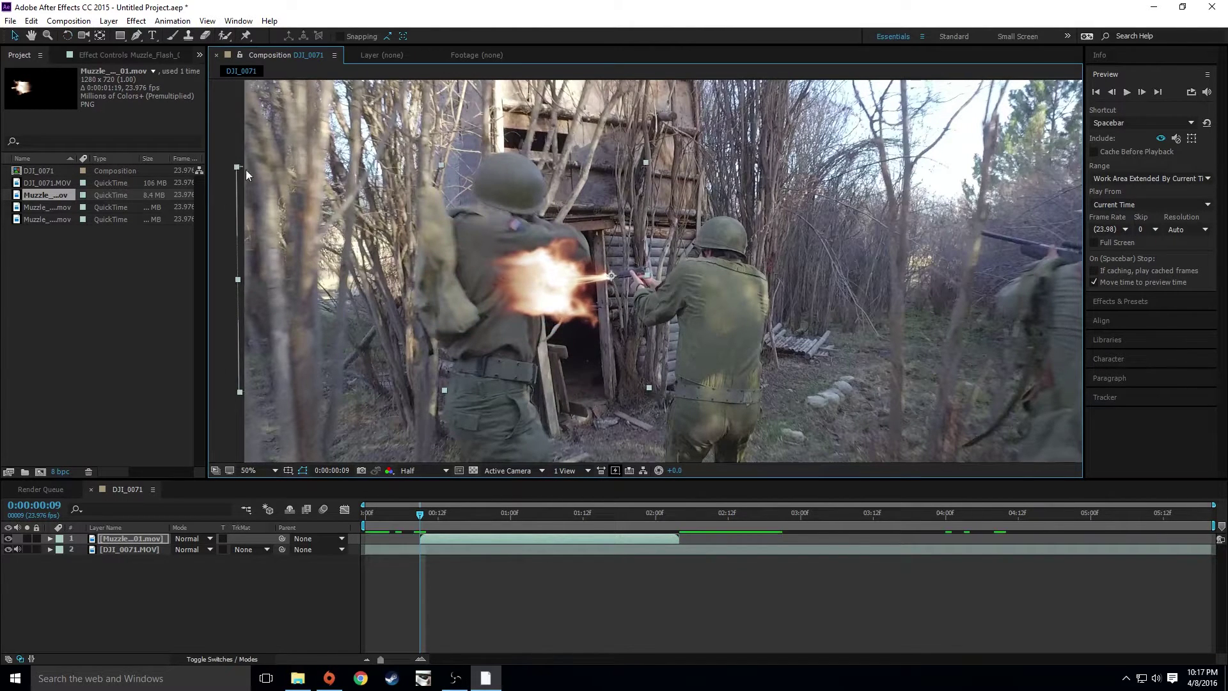
Step: Scale the muzzle flash down around its origin until its size suits the middle soldier's pistol
{"action": "left_click_drag", "start_coordinate": [246, 170], "coordinate": [504, 238]}
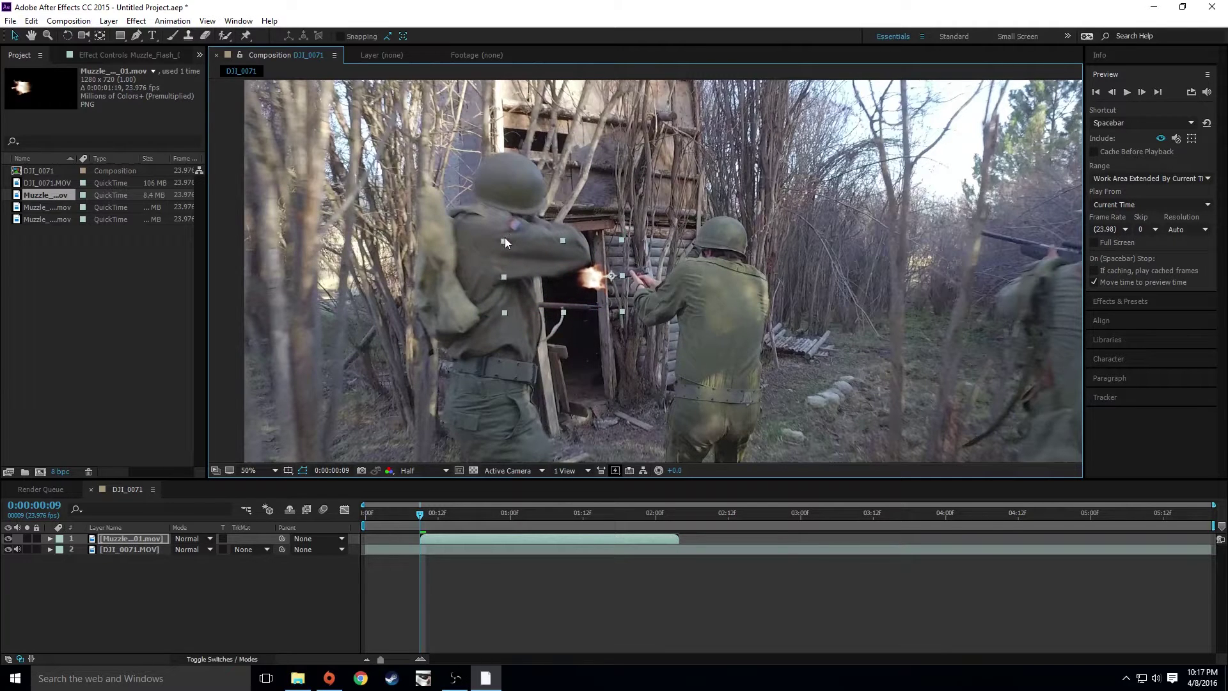
{"action": "key", "text": "period"}
{"action": "left_click_drag", "start_coordinate": [361, 212], "coordinate": [390, 222]}
{"action": "left_click_drag", "start_coordinate": [550, 289], "coordinate": [556, 288]}
{"action": "left_click_drag", "start_coordinate": [407, 222], "coordinate": [385, 213]}
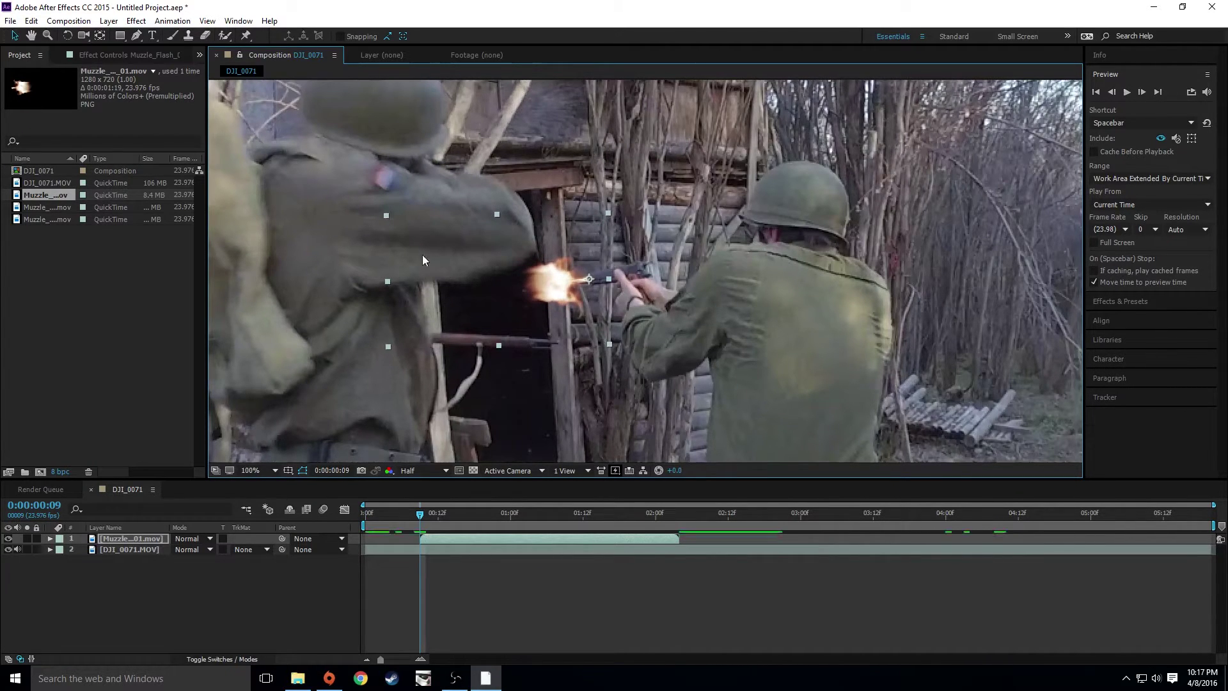
Step: Rotate the muzzle flash about 2 degrees counterclockwise and nudge it into line with the pistol barrel
{"action": "key", "text": "KP_Subtract"}
{"action": "key", "text": "KP_Subtract"}
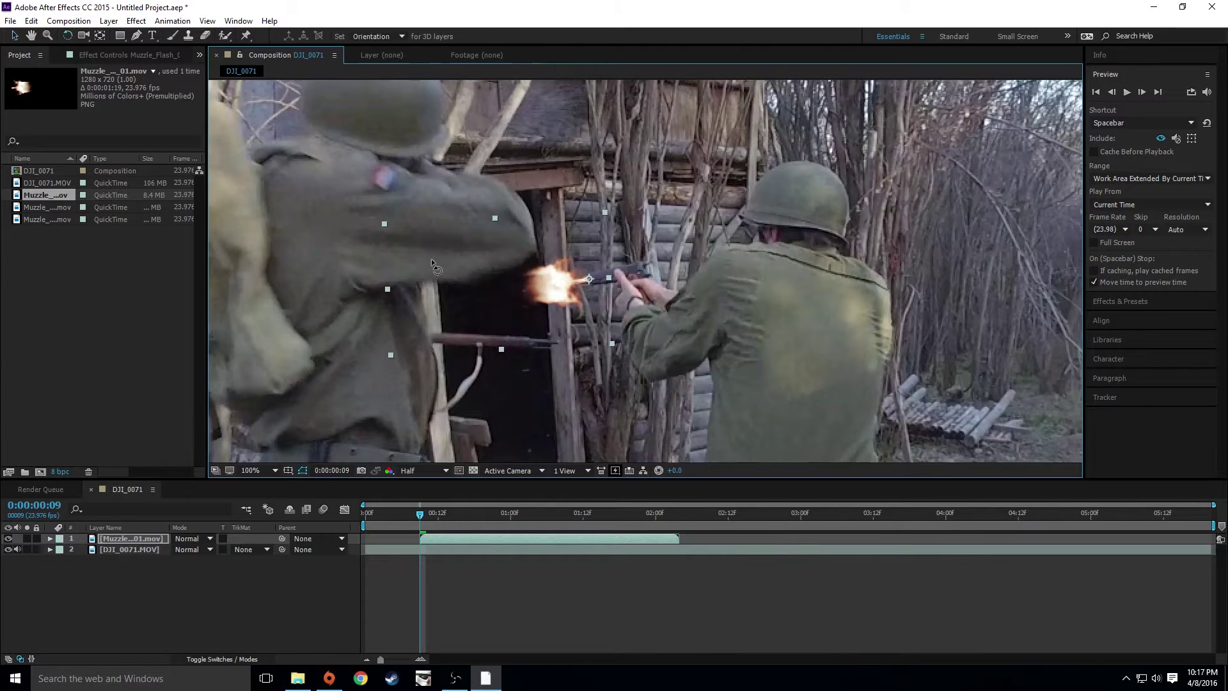
{"action": "left_click_drag", "start_coordinate": [533, 293], "coordinate": [531, 294]}
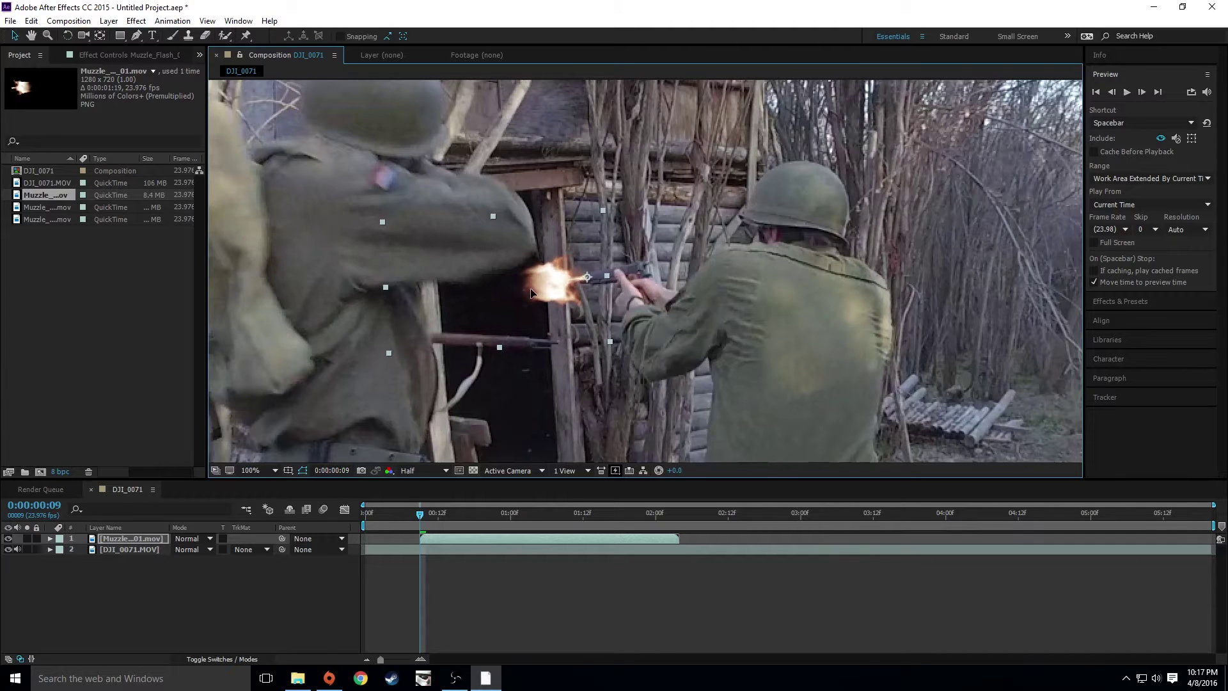
{"action": "left_click", "coordinate": [573, 569]}
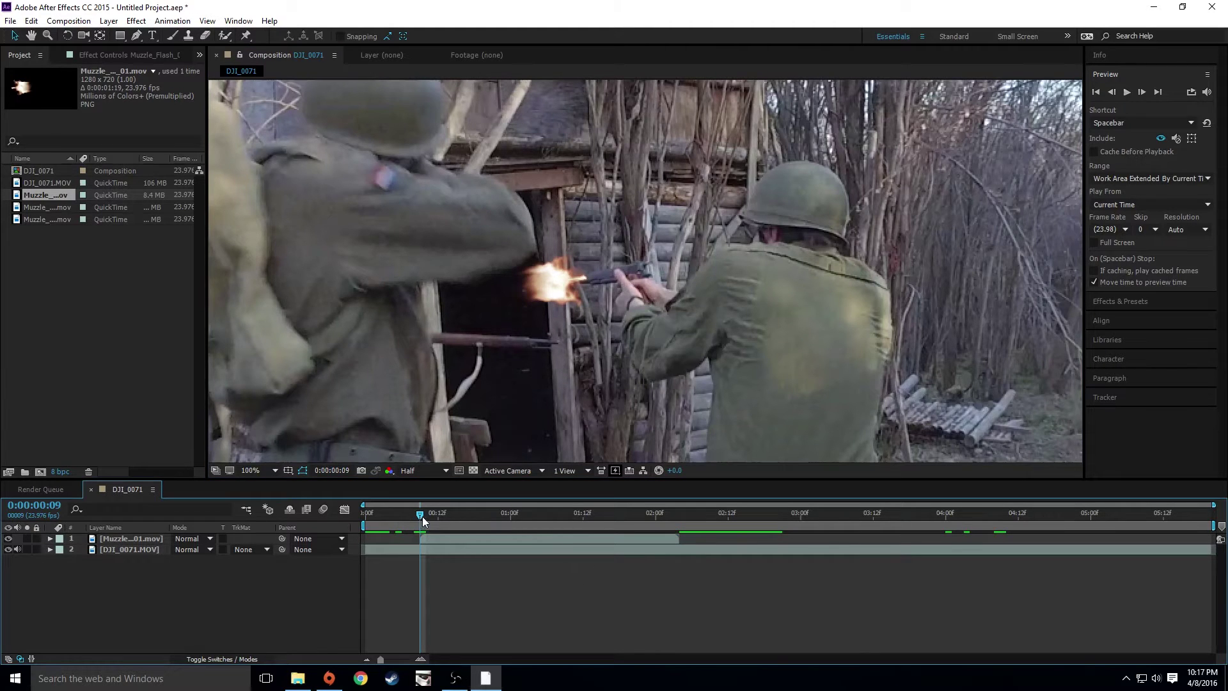
Step: Set the muzzle flash layer's blending mode to Screen and preview the shot from around 0:00:00:09
{"action": "mouse_move", "coordinate": [422, 517]}
{"action": "left_mouse_down"}
{"action": "mouse_move", "coordinate": [474, 518]}
{"action": "mouse_move", "coordinate": [404, 520]}
{"action": "mouse_move", "coordinate": [420, 516]}
{"action": "left_mouse_up"}
{"action": "left_click", "coordinate": [208, 539]}
{"action": "left_click", "coordinate": [224, 268]}
{"action": "mouse_move", "coordinate": [416, 518]}
{"action": "left_mouse_down"}
{"action": "mouse_move", "coordinate": [401, 518]}
{"action": "mouse_move", "coordinate": [456, 513]}
{"action": "mouse_move", "coordinate": [420, 511]}
{"action": "left_mouse_up"}
{"action": "key", "text": "space"}
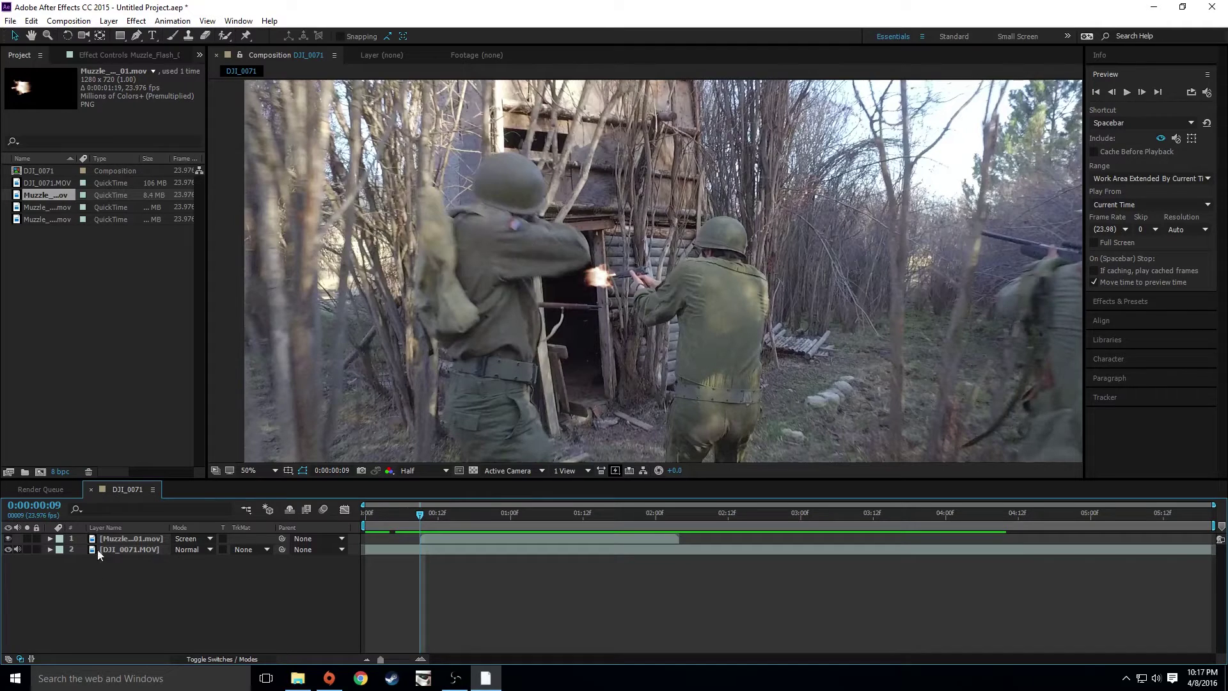
Step: Apply a Radial Blur effect to the muzzle flash layer
{"action": "left_click", "coordinate": [115, 539]}
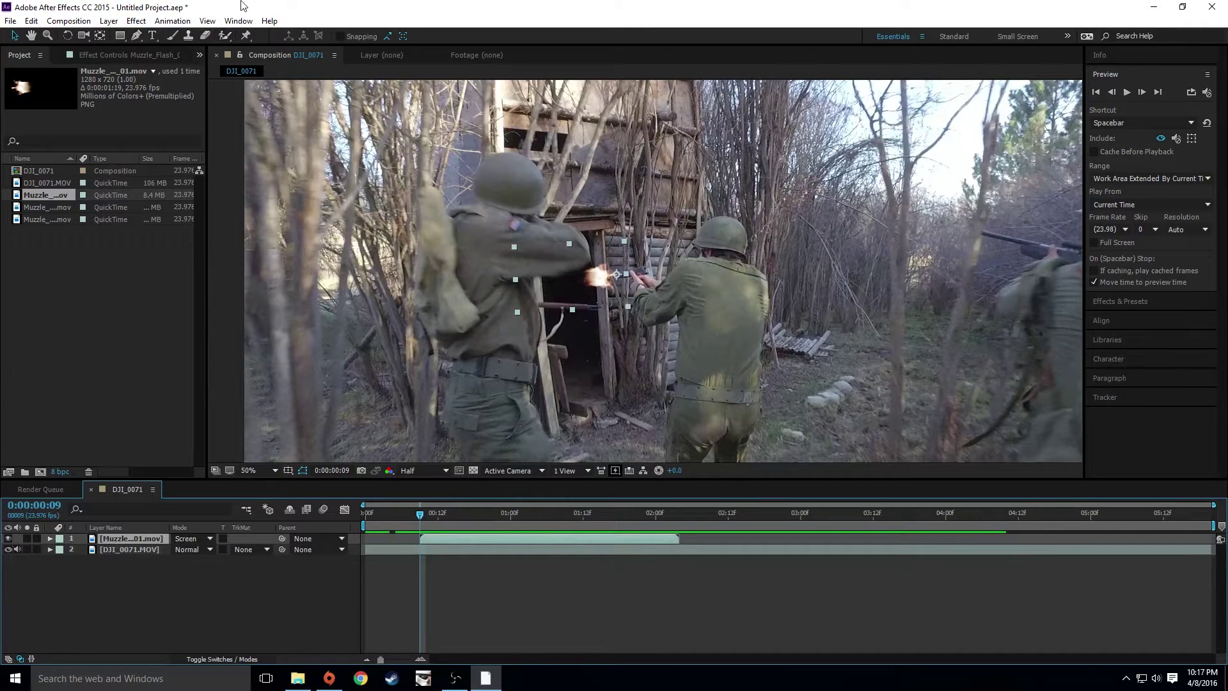
{"action": "left_click", "coordinate": [136, 20]}
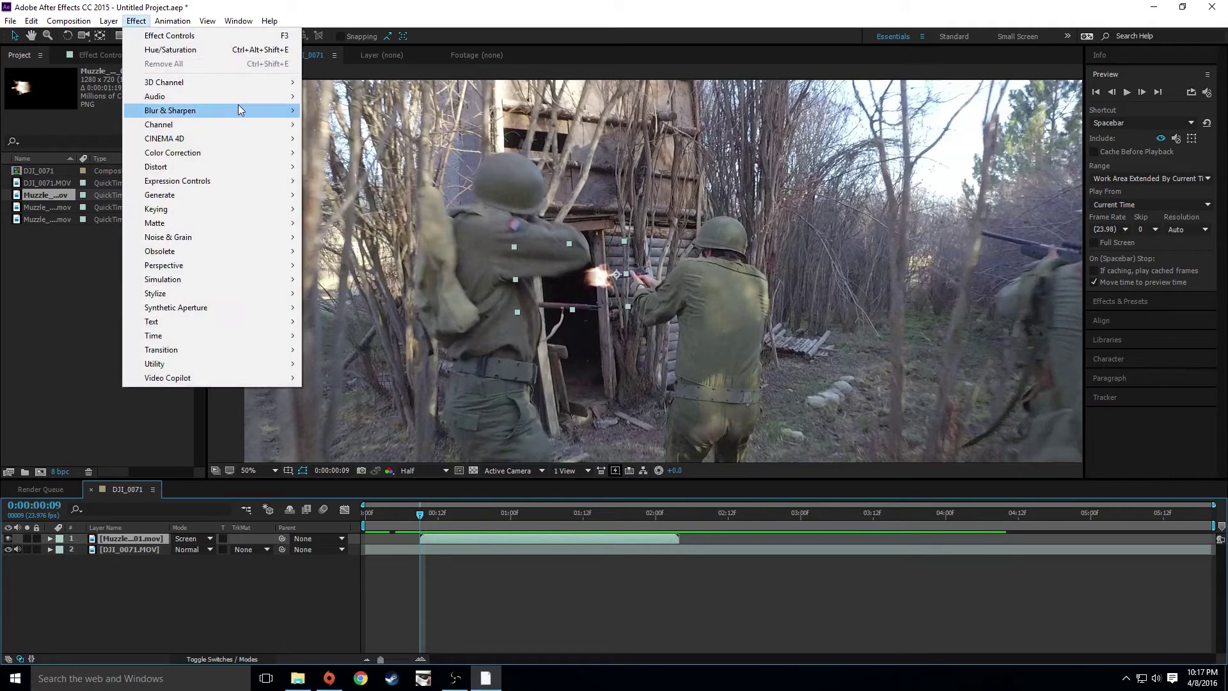
{"action": "mouse_move", "coordinate": [244, 106]}
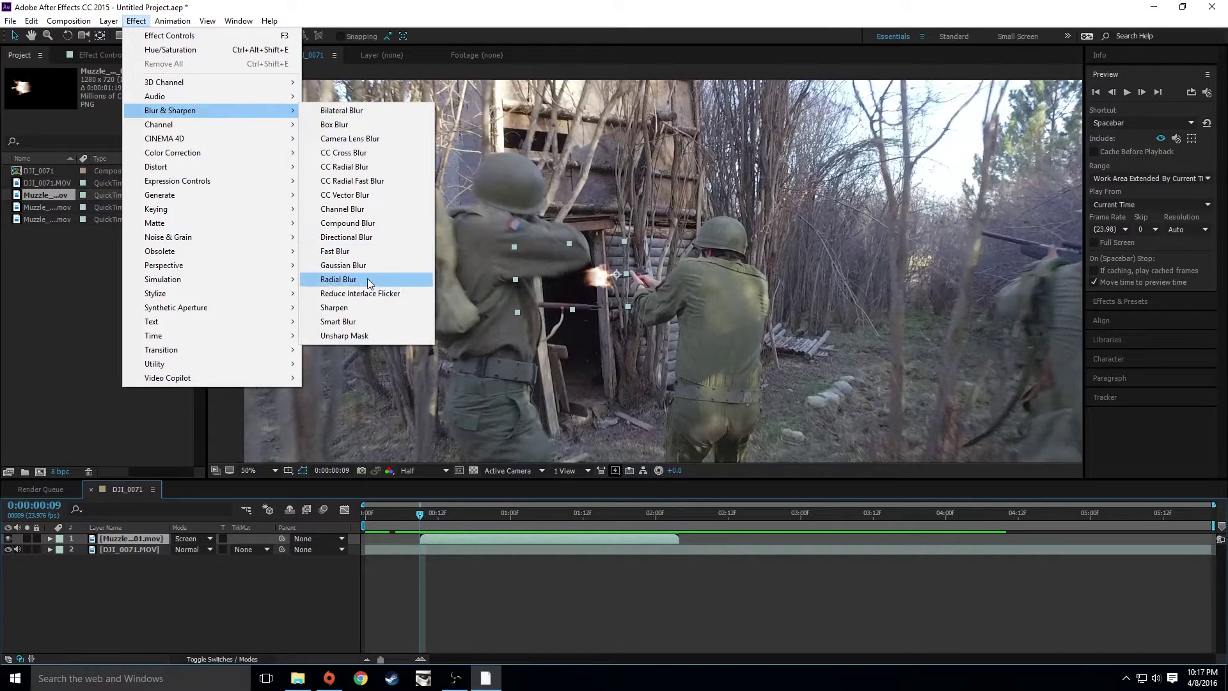
{"action": "left_click", "coordinate": [338, 279]}
{"action": "key", "text": "period"}
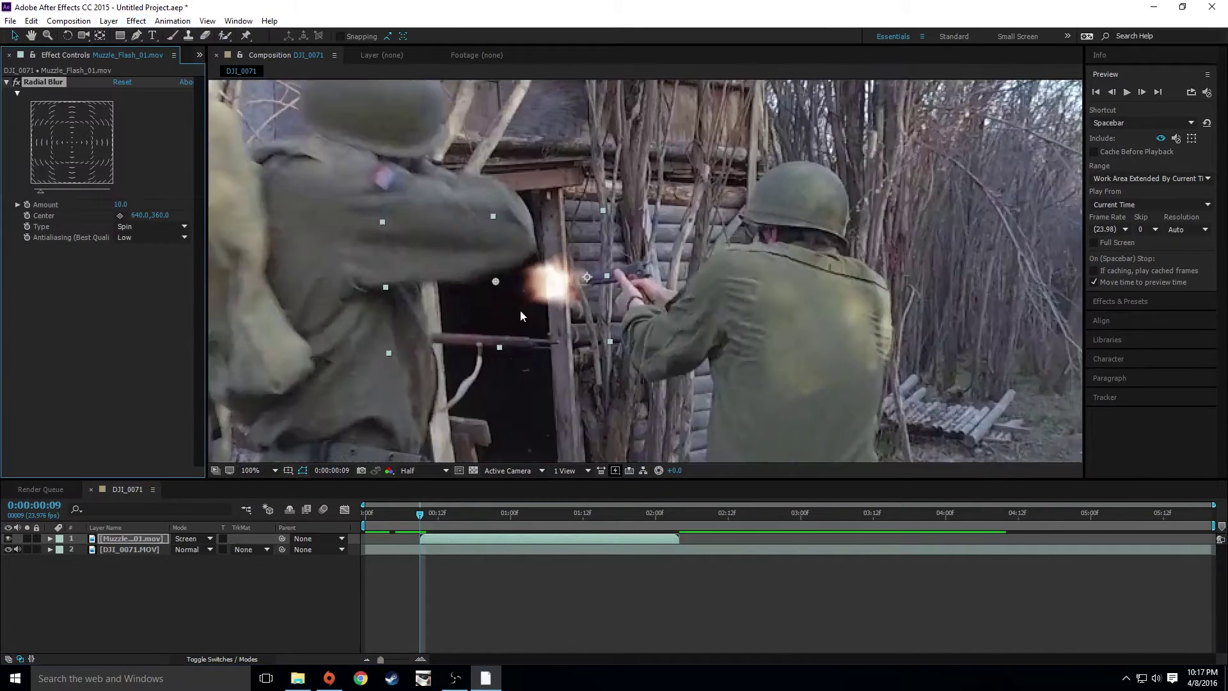
Step: Set the Radial Blur type to Zoom with an amount of 13 and place its center by the pistol's muzzle, about 63, 346
{"action": "left_click_drag", "start_coordinate": [654, 313], "coordinate": [721, 297]}
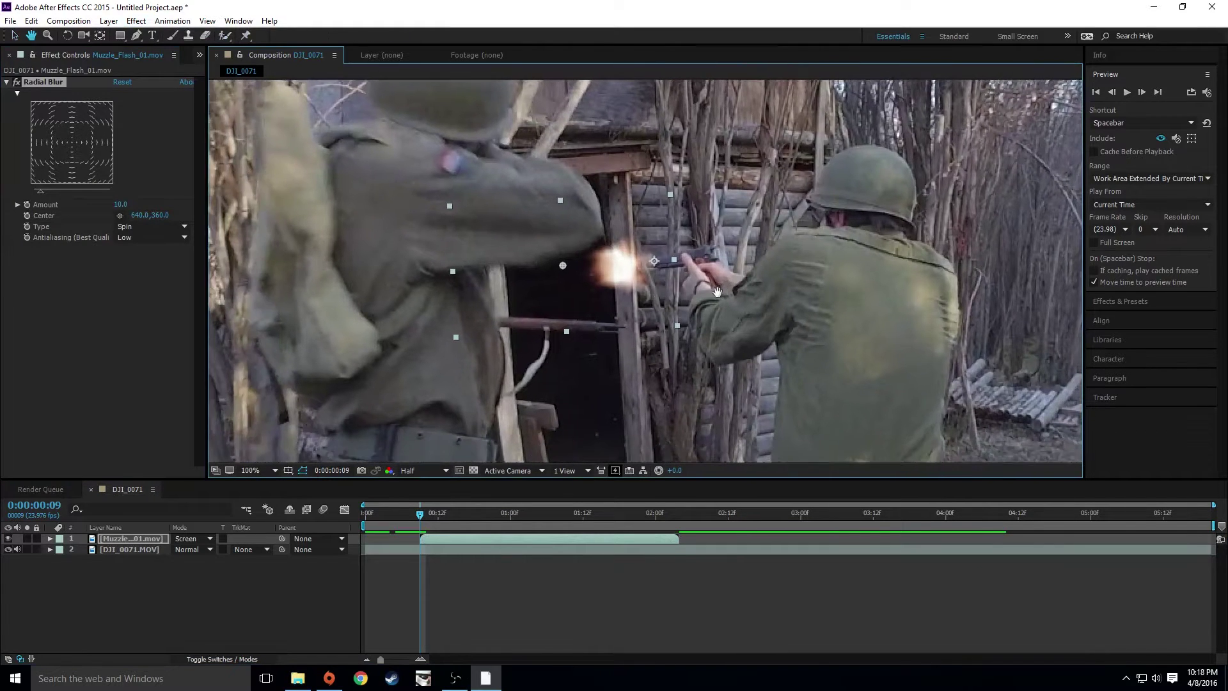
{"action": "scroll", "coordinate": [646, 290], "scroll_direction": "up", "scroll_amount": 1}
{"action": "left_click_drag", "start_coordinate": [559, 274], "coordinate": [568, 290]}
{"action": "key", "text": "v"}
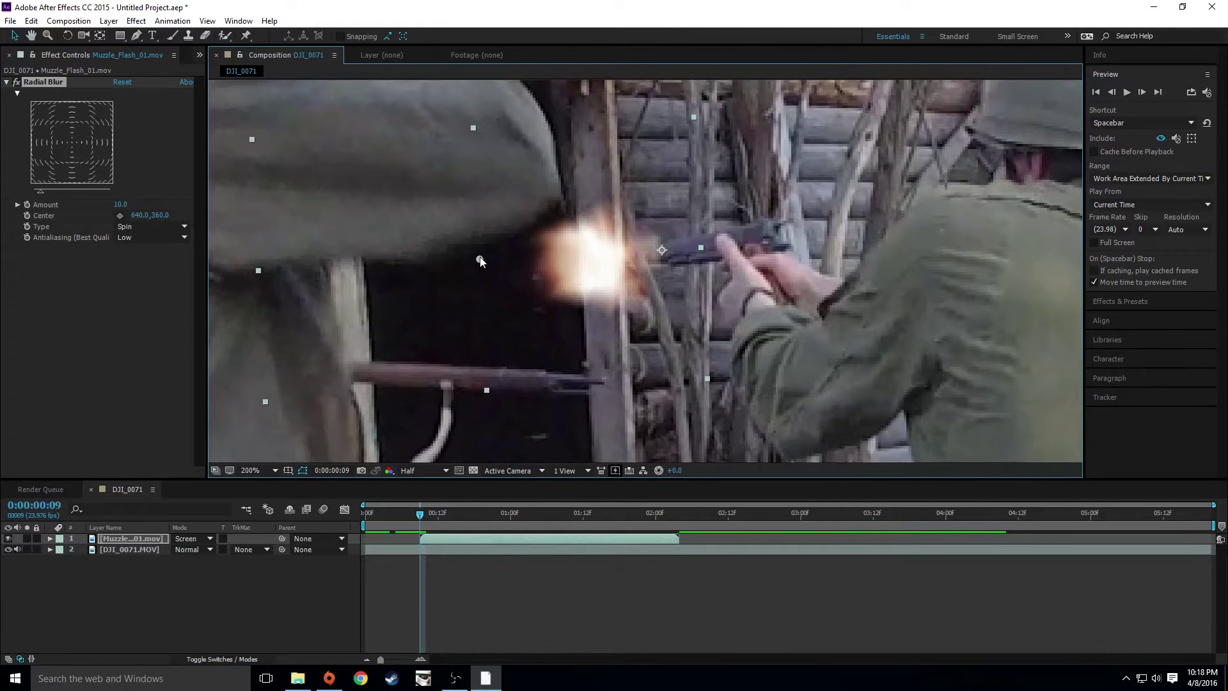
{"action": "left_click_drag", "start_coordinate": [479, 259], "coordinate": [544, 263]}
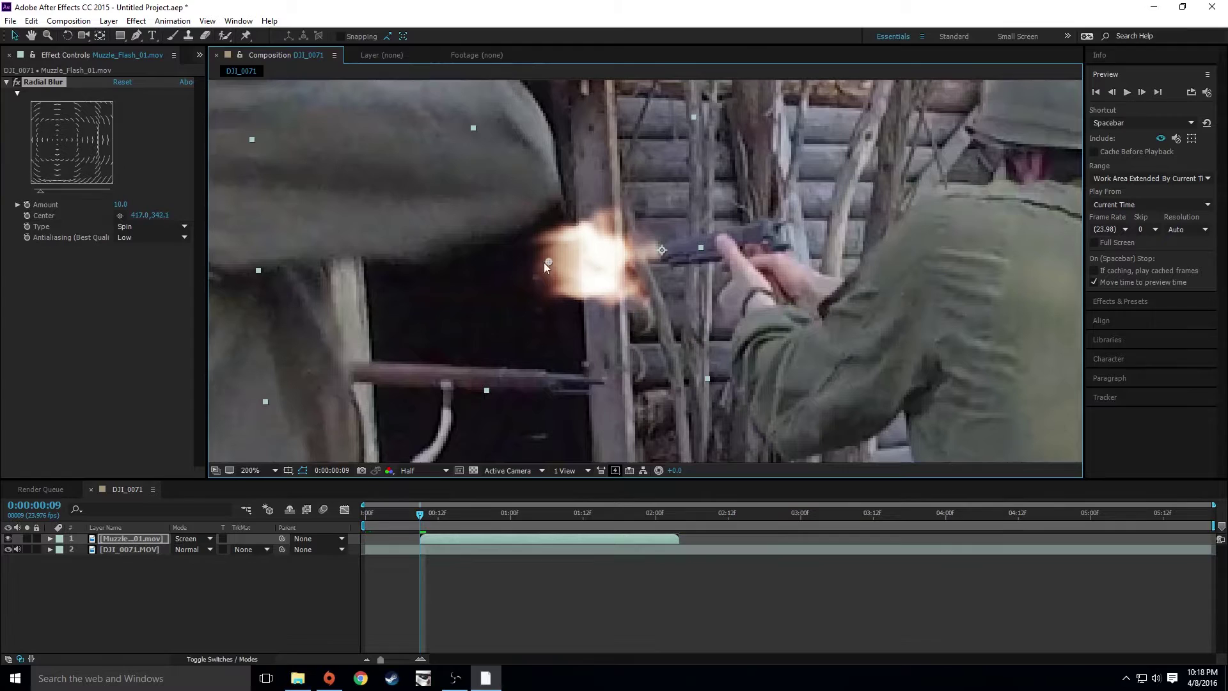
{"action": "left_click", "coordinate": [182, 227]}
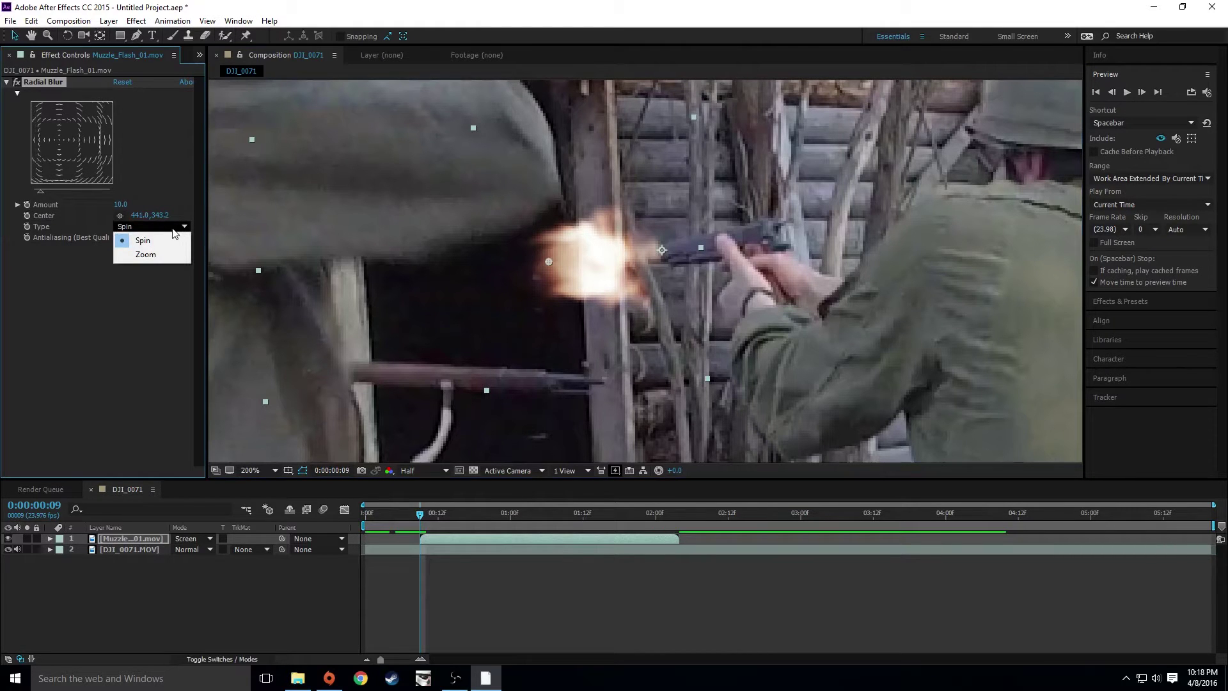
{"action": "left_click", "coordinate": [146, 253]}
{"action": "left_click_drag", "start_coordinate": [548, 262], "coordinate": [648, 261]}
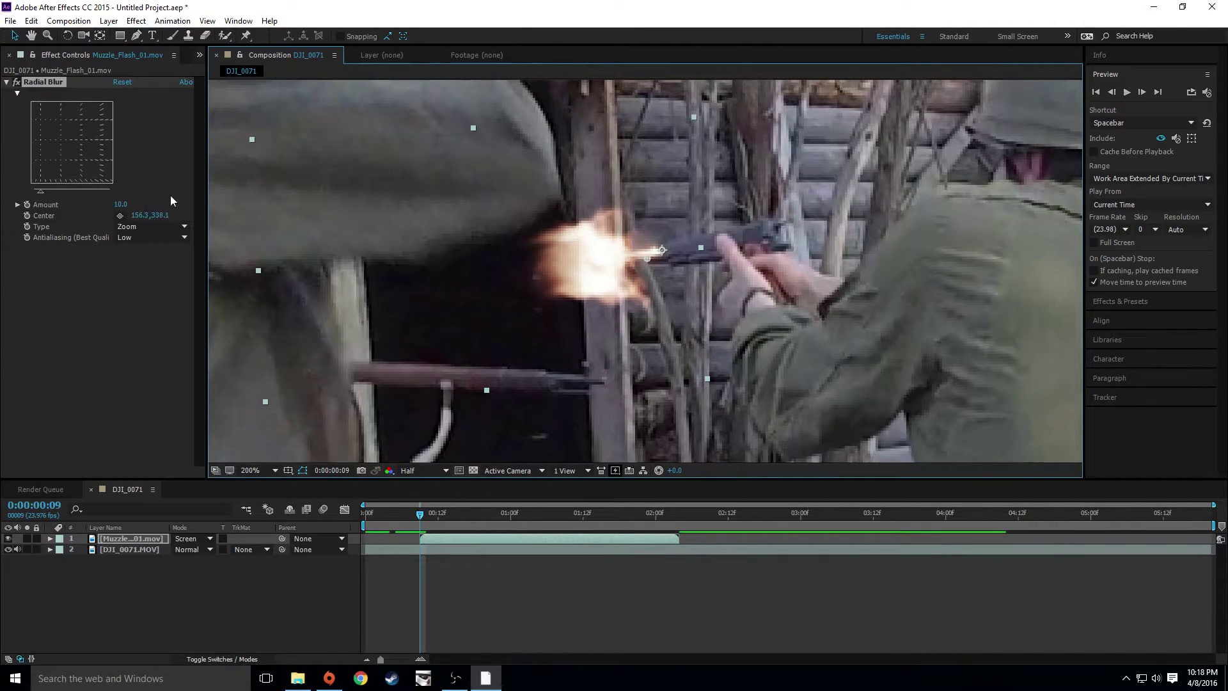
{"action": "mouse_move", "coordinate": [122, 203]}
{"action": "left_mouse_down"}
{"action": "mouse_move", "coordinate": [134, 203]}
{"action": "mouse_move", "coordinate": [118, 203]}
{"action": "left_mouse_up"}
{"action": "left_click_drag", "start_coordinate": [646, 259], "coordinate": [679, 248]}
{"action": "left_click", "coordinate": [715, 605]}
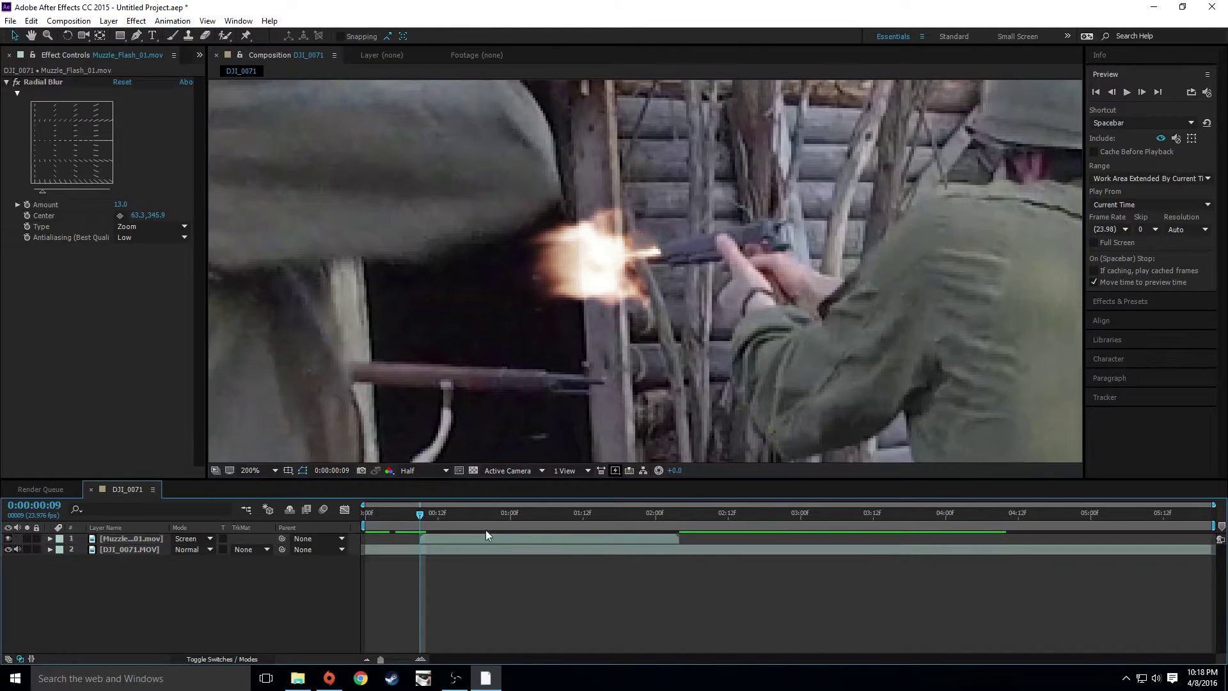
Step: Review the blurred muzzle flash against the footage on the frames around 0:00:00:09
{"action": "mouse_move", "coordinate": [413, 513]}
{"action": "left_mouse_down"}
{"action": "mouse_move", "coordinate": [425, 515]}
{"action": "mouse_move", "coordinate": [393, 514]}
{"action": "mouse_move", "coordinate": [417, 521]}
{"action": "left_mouse_up"}
{"action": "left_click", "coordinate": [17, 86]}
{"action": "left_click", "coordinate": [616, 286]}
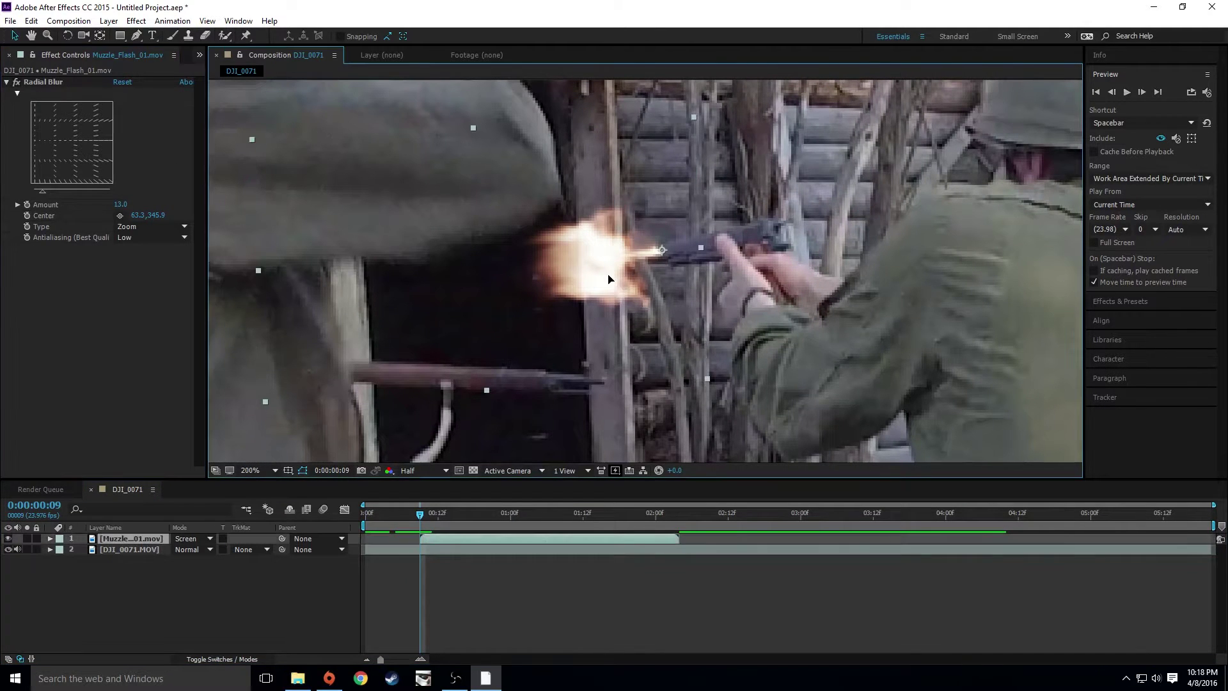
{"action": "left_click", "coordinate": [679, 588]}
{"action": "scroll", "coordinate": [673, 380], "scroll_direction": "down", "scroll_amount": 2}
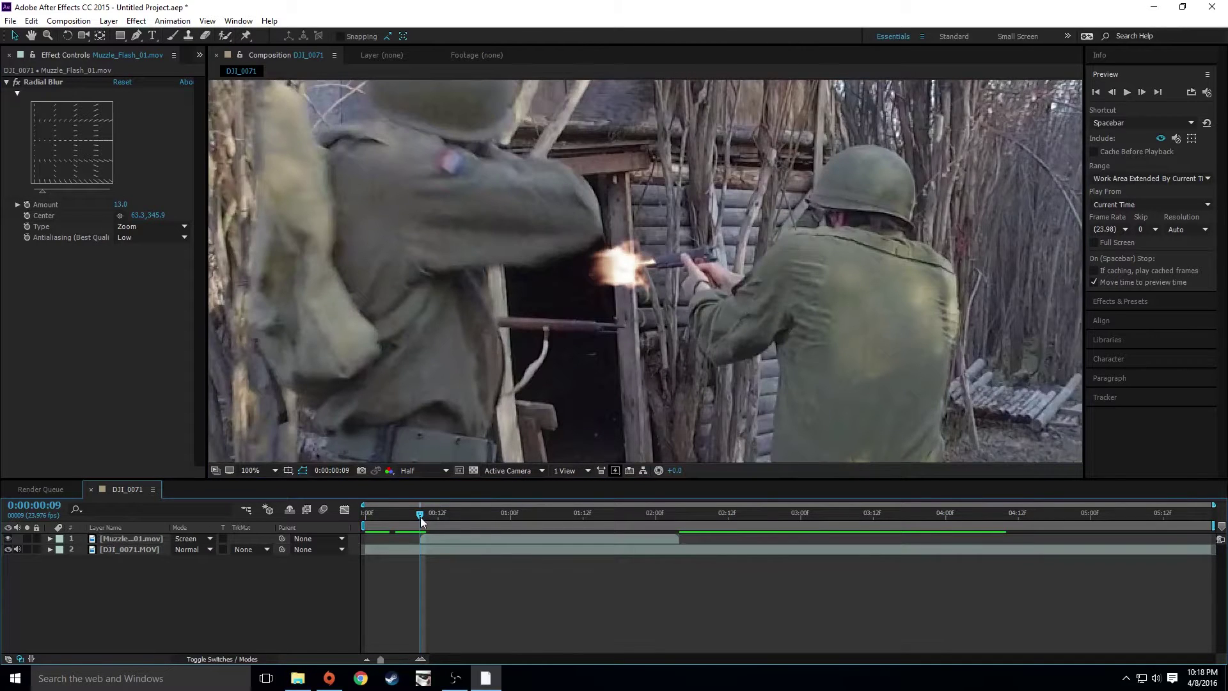
{"action": "mouse_move", "coordinate": [420, 516]}
{"action": "left_mouse_down"}
{"action": "mouse_move", "coordinate": [407, 520]}
{"action": "mouse_move", "coordinate": [419, 524]}
{"action": "left_mouse_up"}
Step: Squeeze the muzzle flash layer horizontally from its outer end so the flash is shorter
{"action": "left_click", "coordinate": [598, 296]}
{"action": "scroll", "coordinate": [581, 317], "scroll_direction": "up", "scroll_amount": 2}
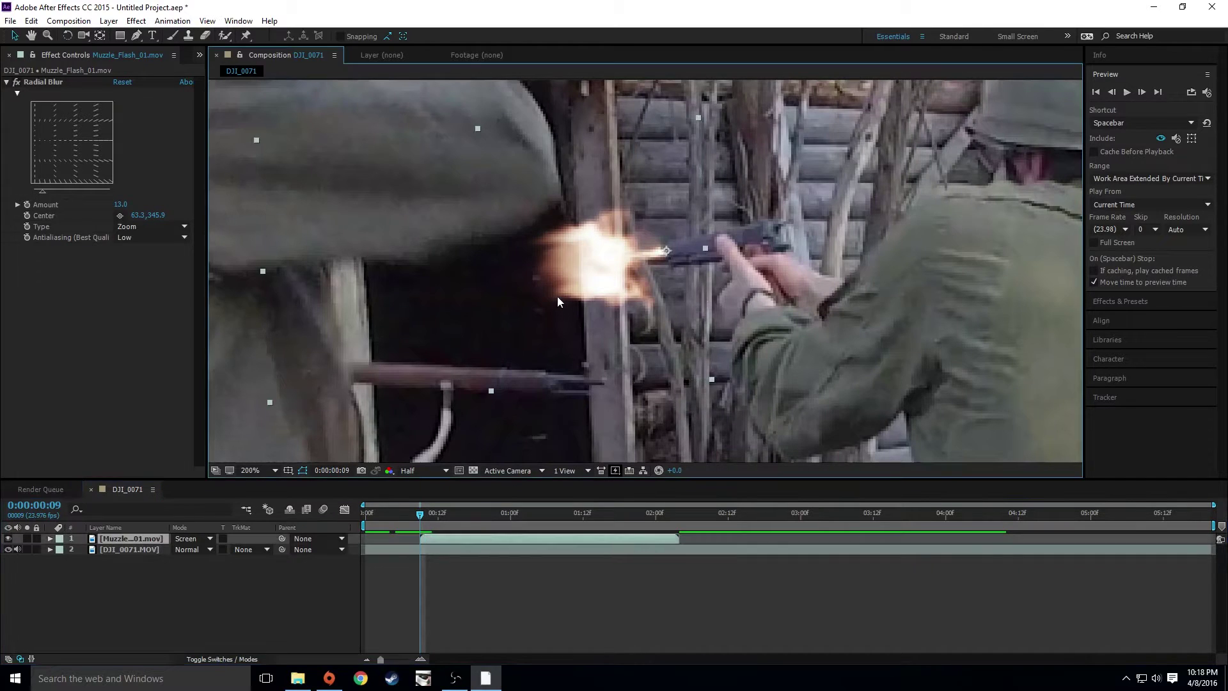
{"action": "left_click_drag", "start_coordinate": [261, 273], "coordinate": [346, 279]}
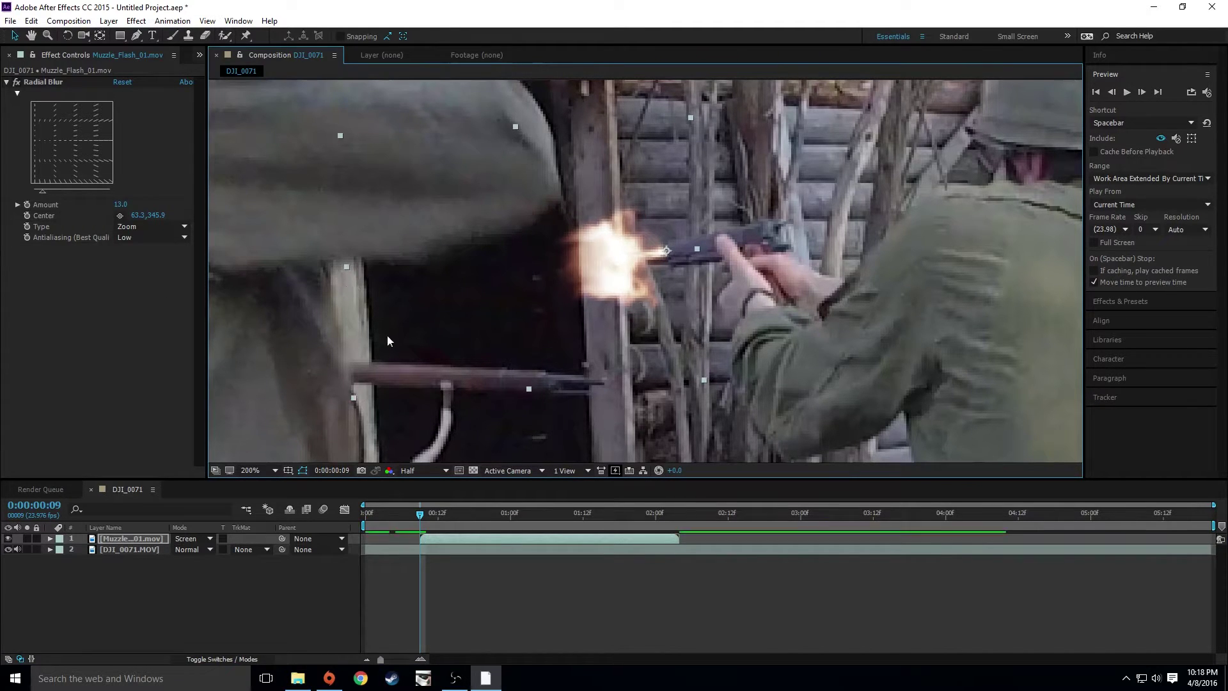
{"action": "left_click", "coordinate": [631, 599]}
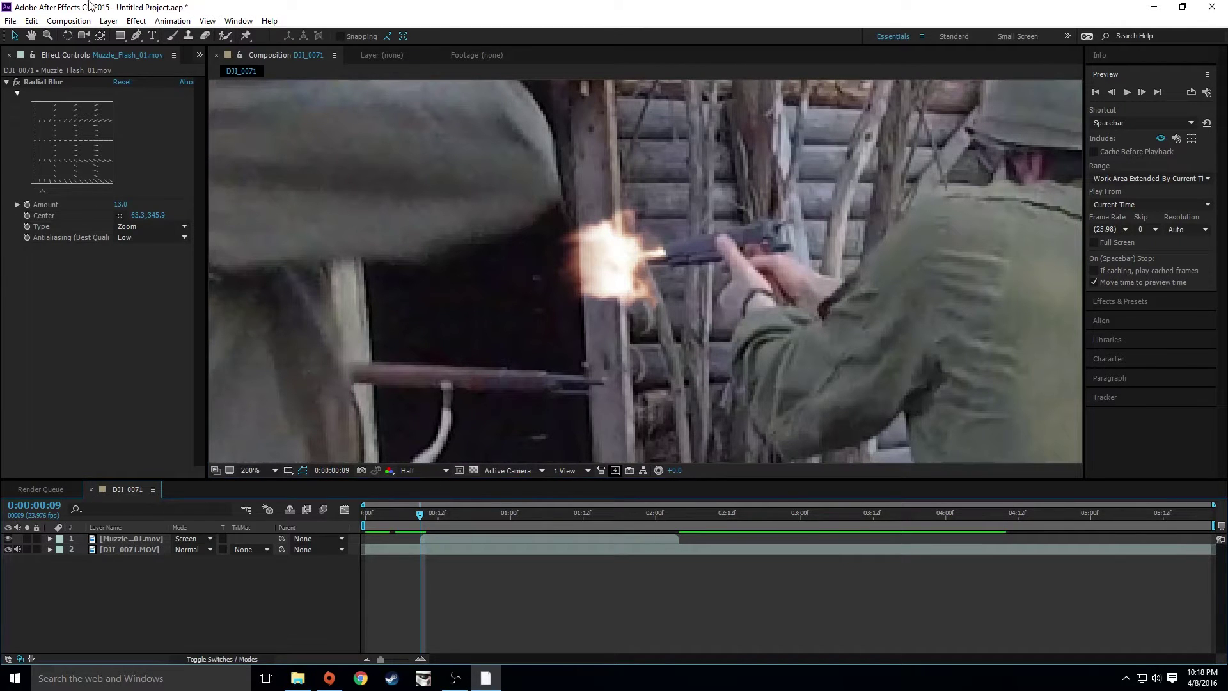
Step: Create a black solid named Flare at the composition size of 2704 by 1520 px
{"action": "left_click", "coordinate": [109, 21]}
{"action": "mouse_move", "coordinate": [154, 36]}
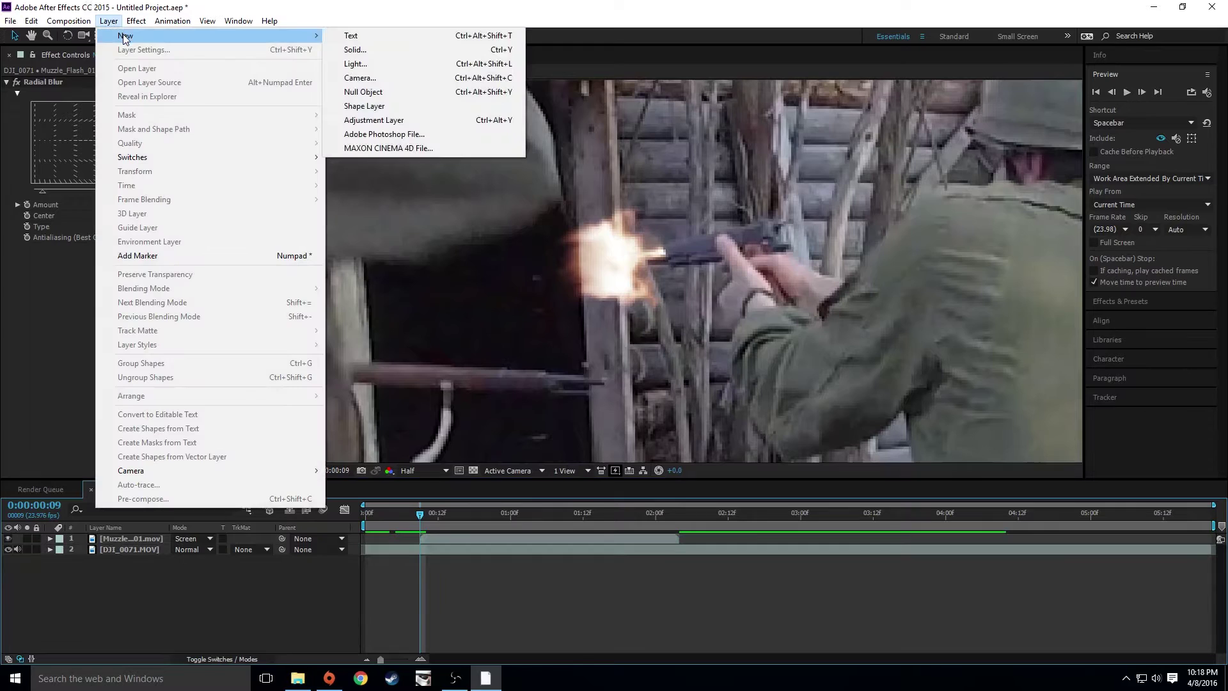
{"action": "left_click", "coordinate": [378, 49]}
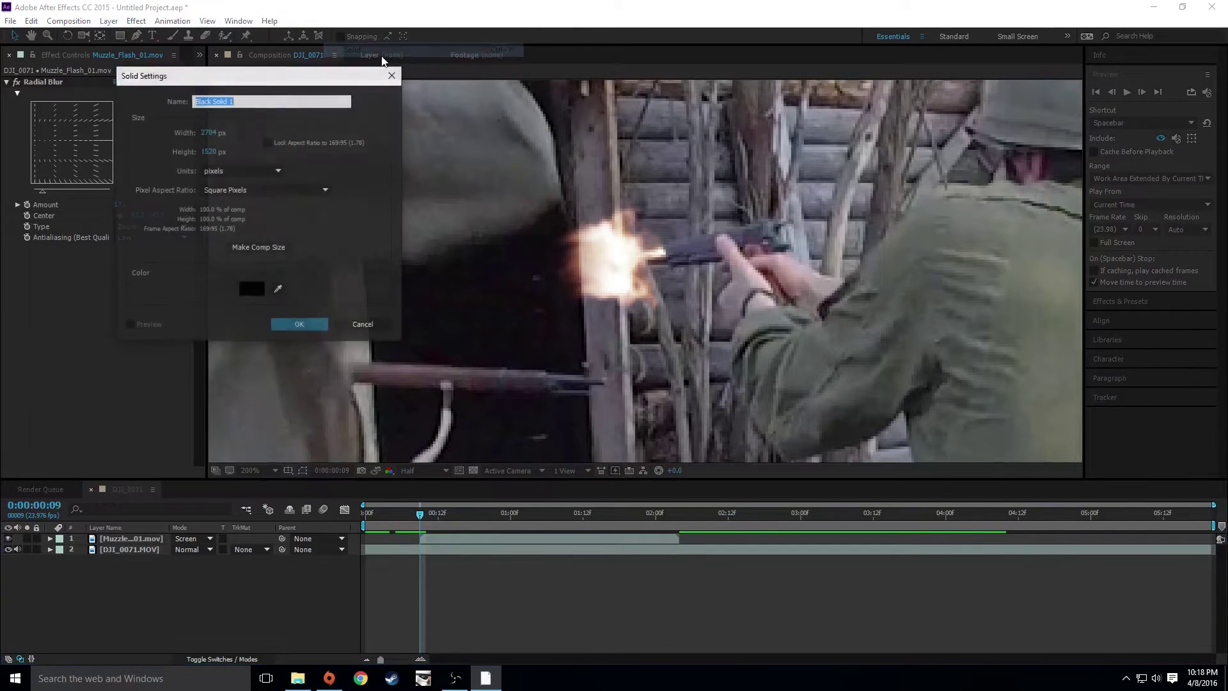
{"action": "type", "text": "Flare"}
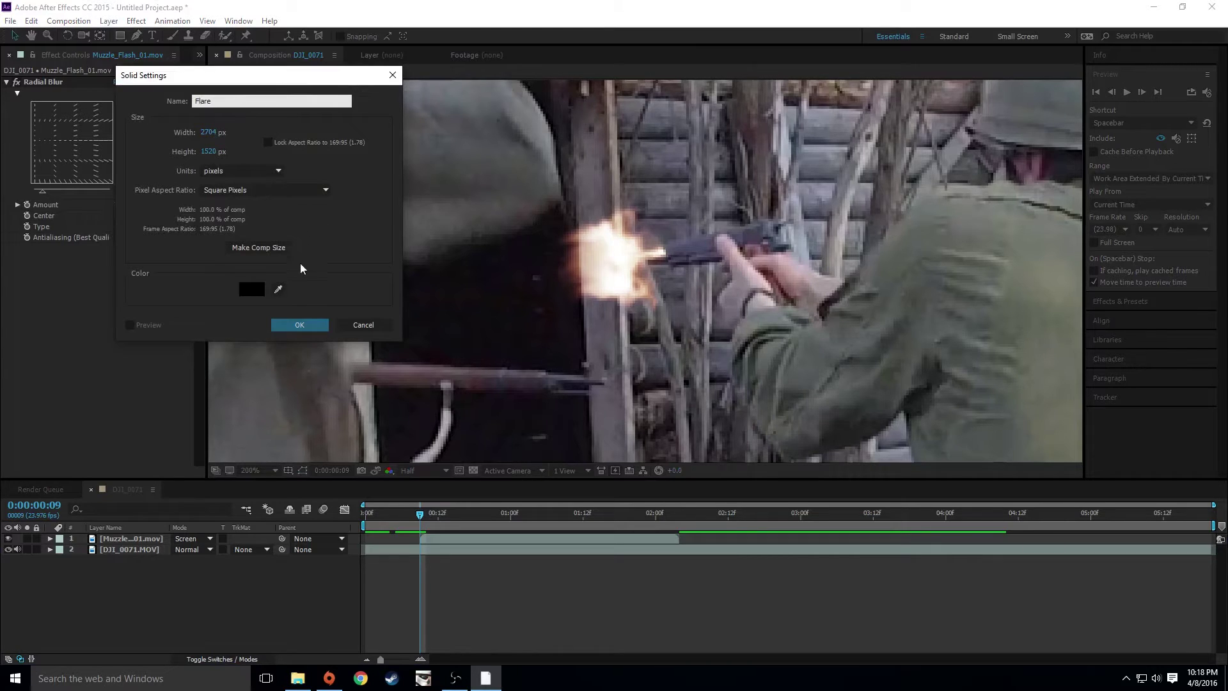
{"action": "left_click", "coordinate": [301, 323]}
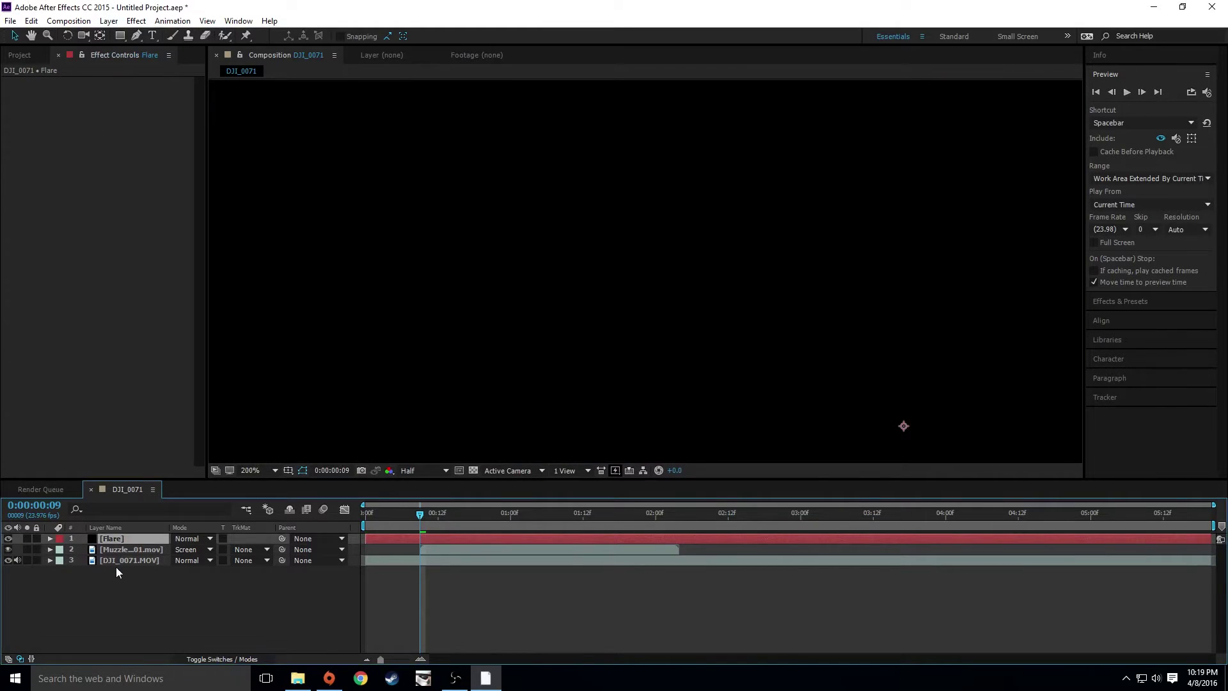
Step: Apply the Video Copilot Optical Flares effect to the Flare solid
{"action": "left_click", "coordinate": [136, 21]}
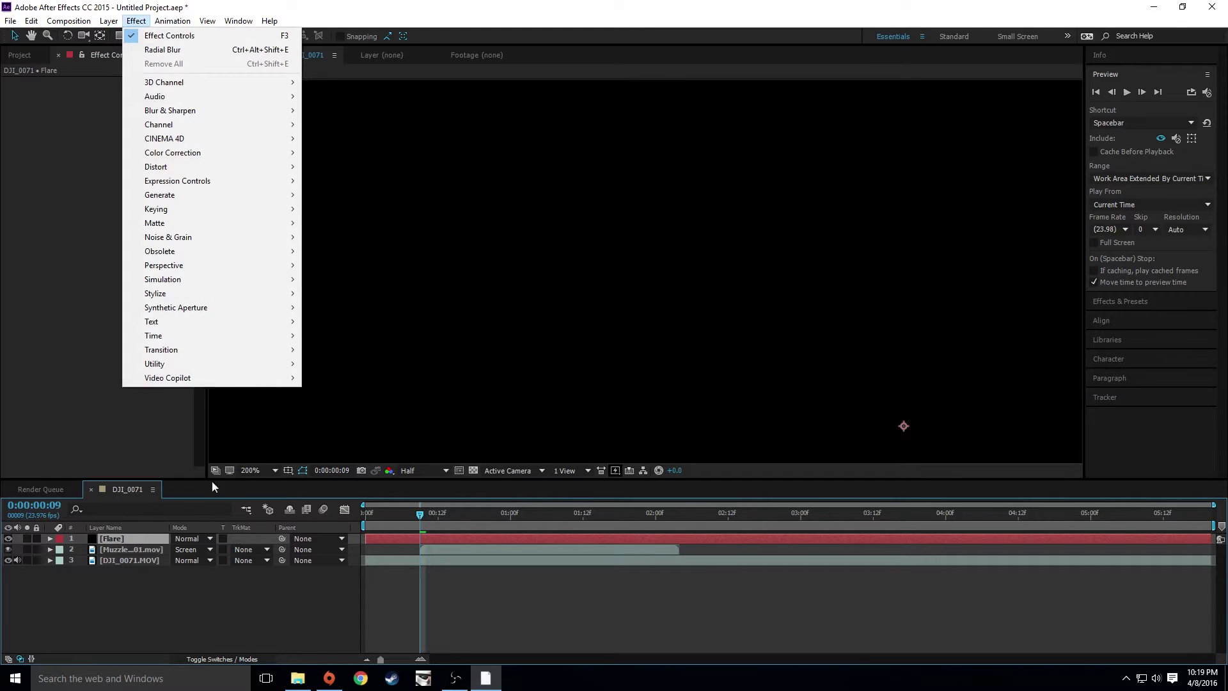
{"action": "mouse_move", "coordinate": [213, 379]}
{"action": "left_click", "coordinate": [331, 393]}
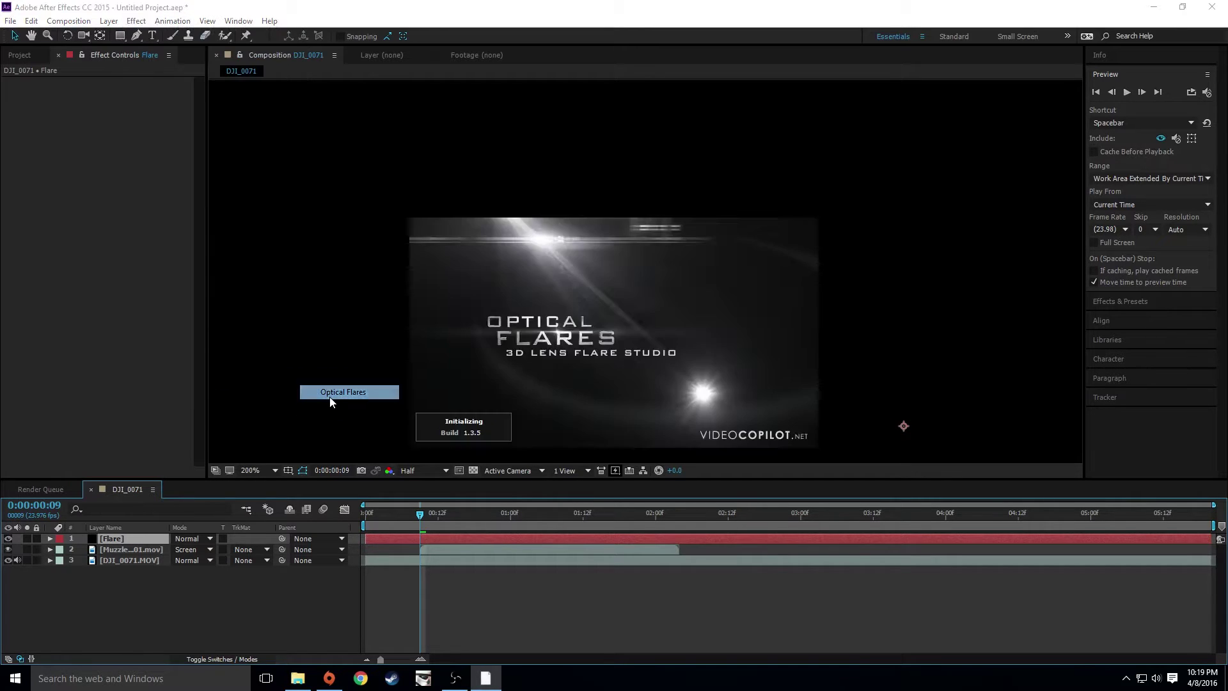
{"action": "key", "text": "comma"}
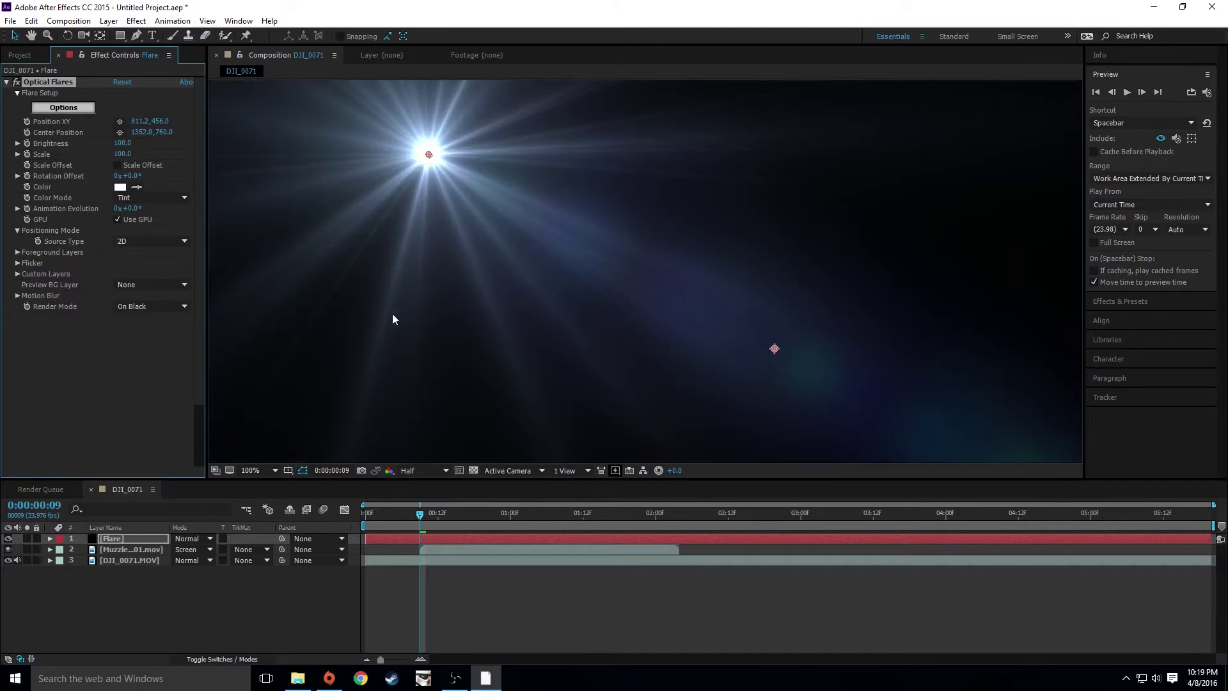
{"action": "key", "text": "comma"}
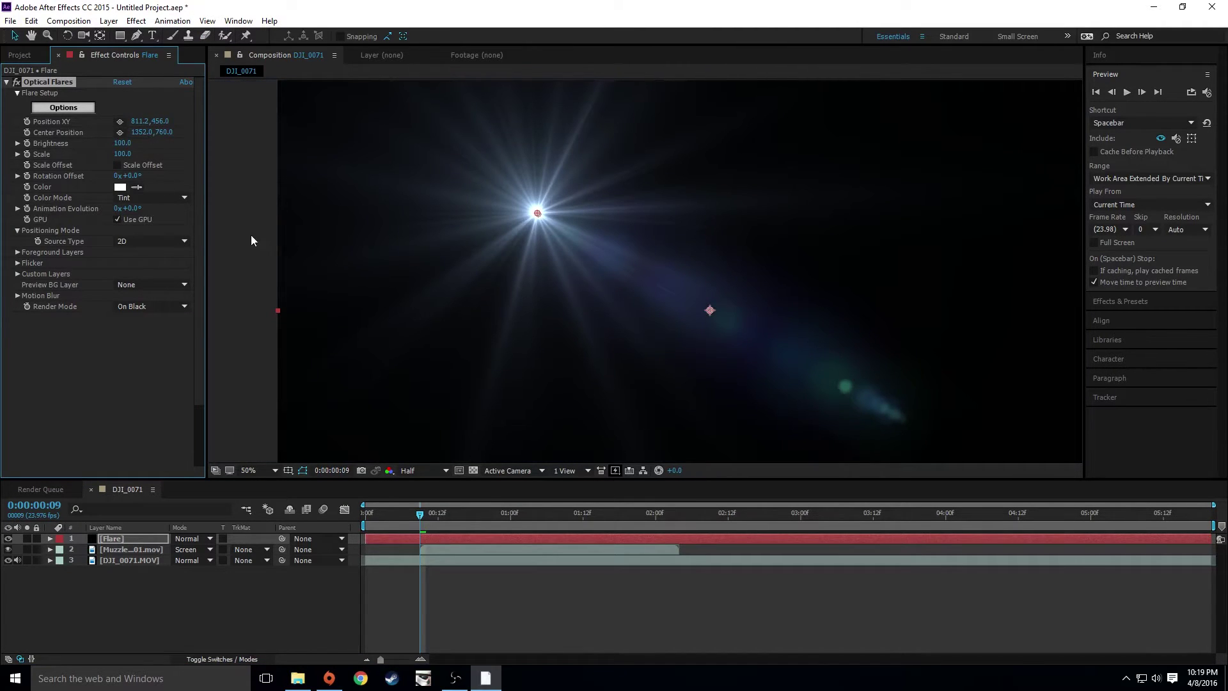
Step: Search the available effects and presets for "Flare"
{"action": "left_click", "coordinate": [1139, 298]}
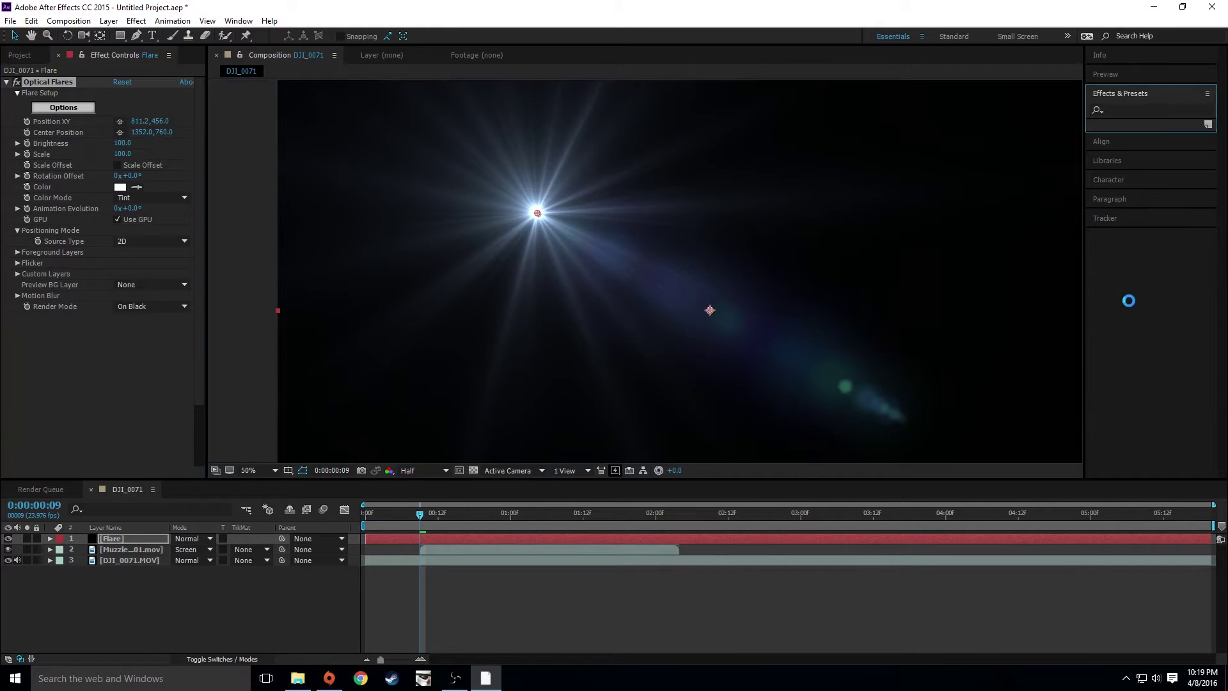
{"action": "left_click", "coordinate": [1119, 110]}
{"action": "type", "text": "Flare"}
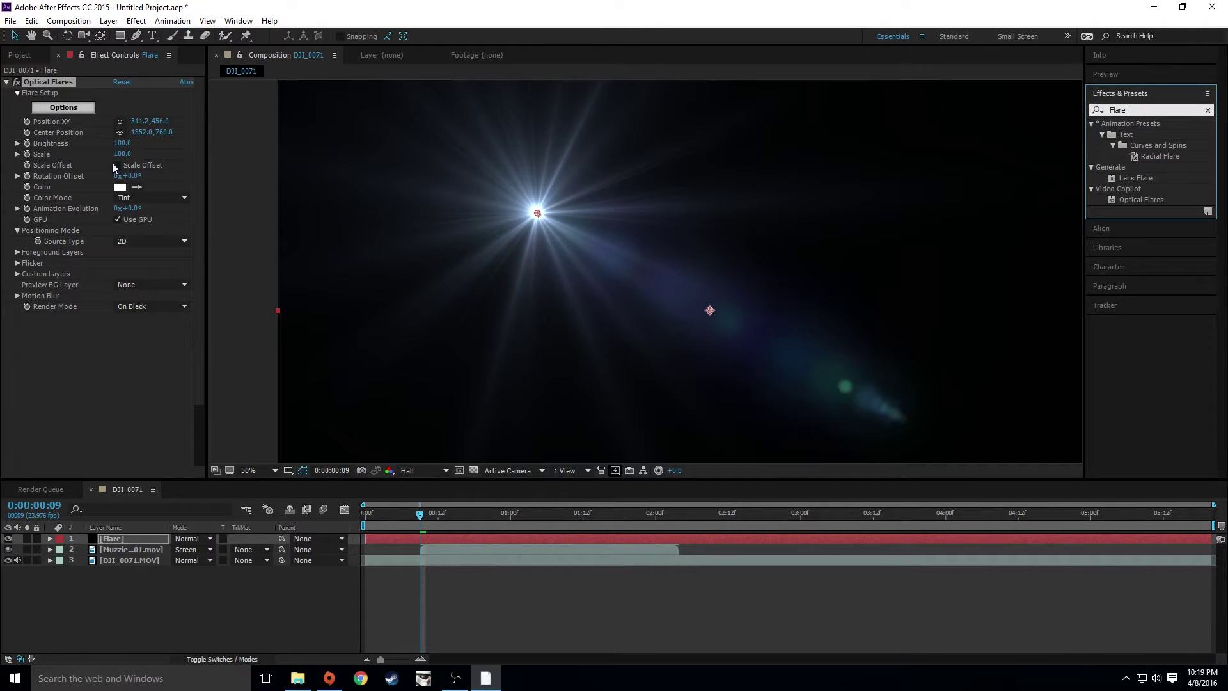
Step: Set the Flare layer's blending mode to Screen and position the optical flare over the muzzle flash, about 1127, 628
{"action": "left_click", "coordinate": [112, 538]}
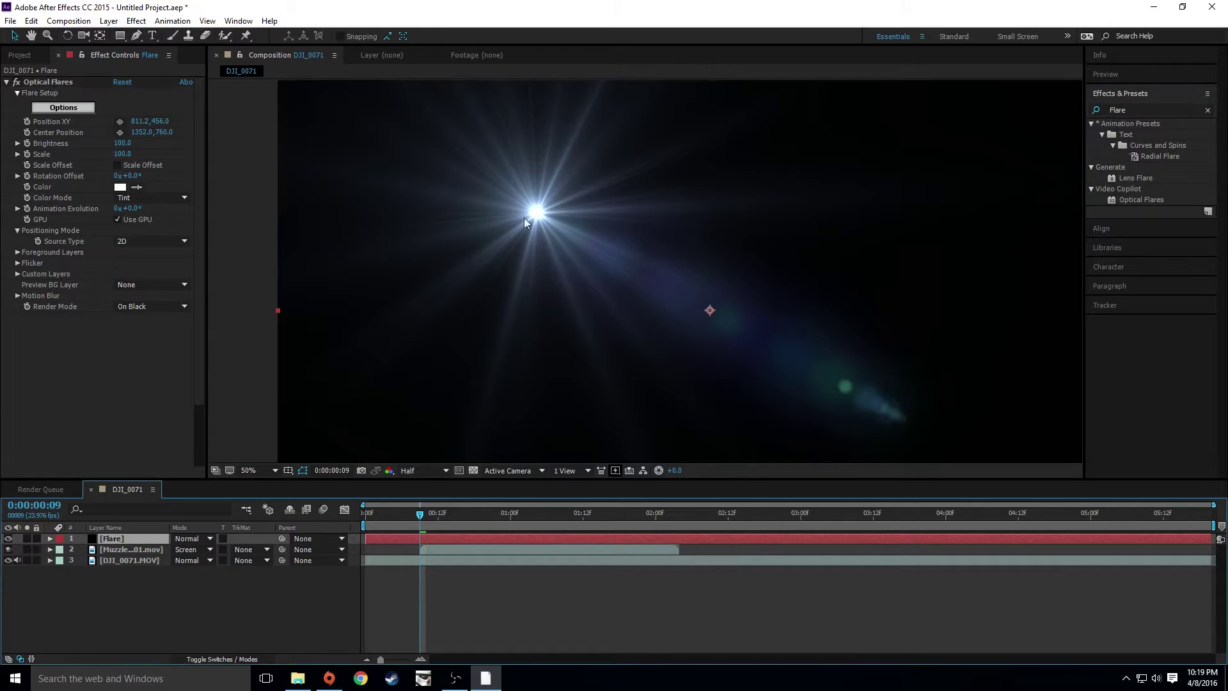
{"action": "left_click", "coordinate": [50, 82]}
{"action": "left_click_drag", "start_coordinate": [537, 213], "coordinate": [467, 238]}
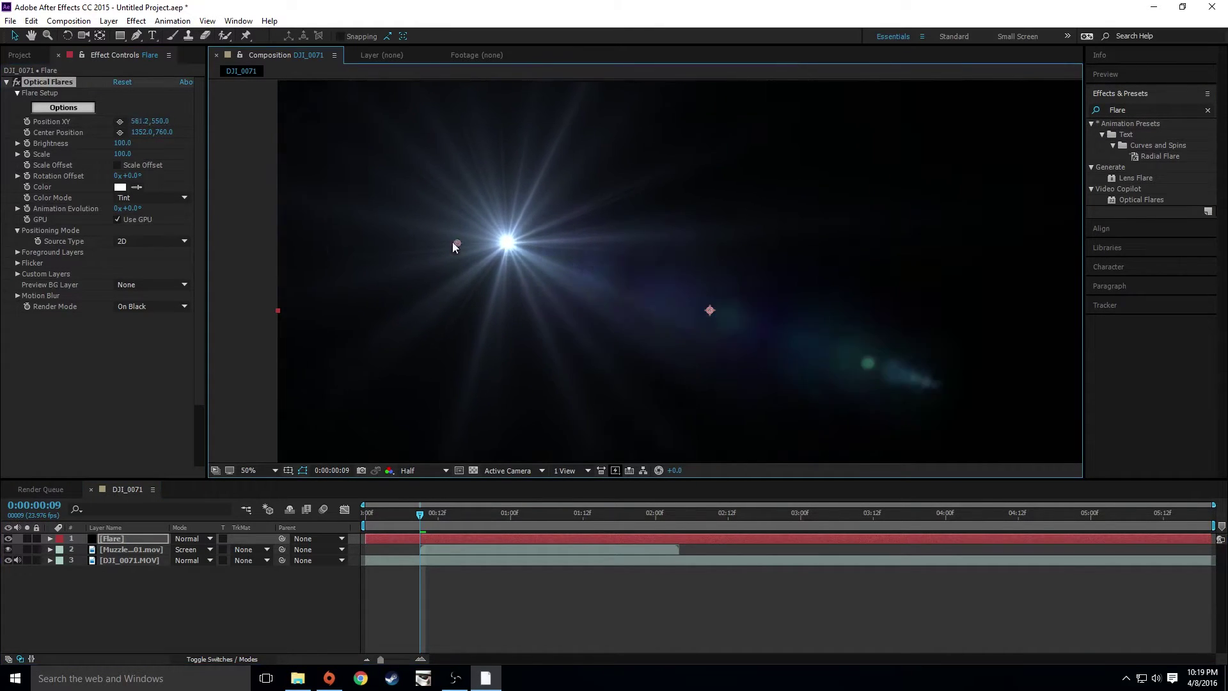
{"action": "left_click", "coordinate": [210, 541]}
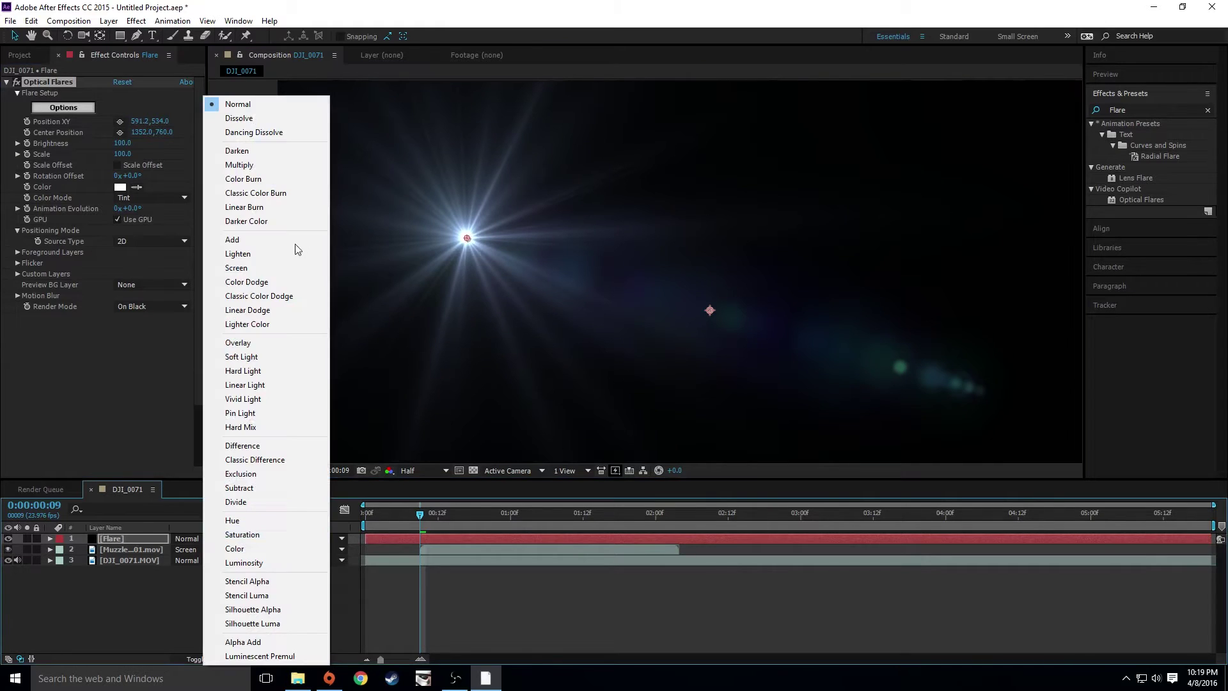
{"action": "left_click", "coordinate": [264, 270]}
{"action": "left_click_drag", "start_coordinate": [466, 238], "coordinate": [637, 268]}
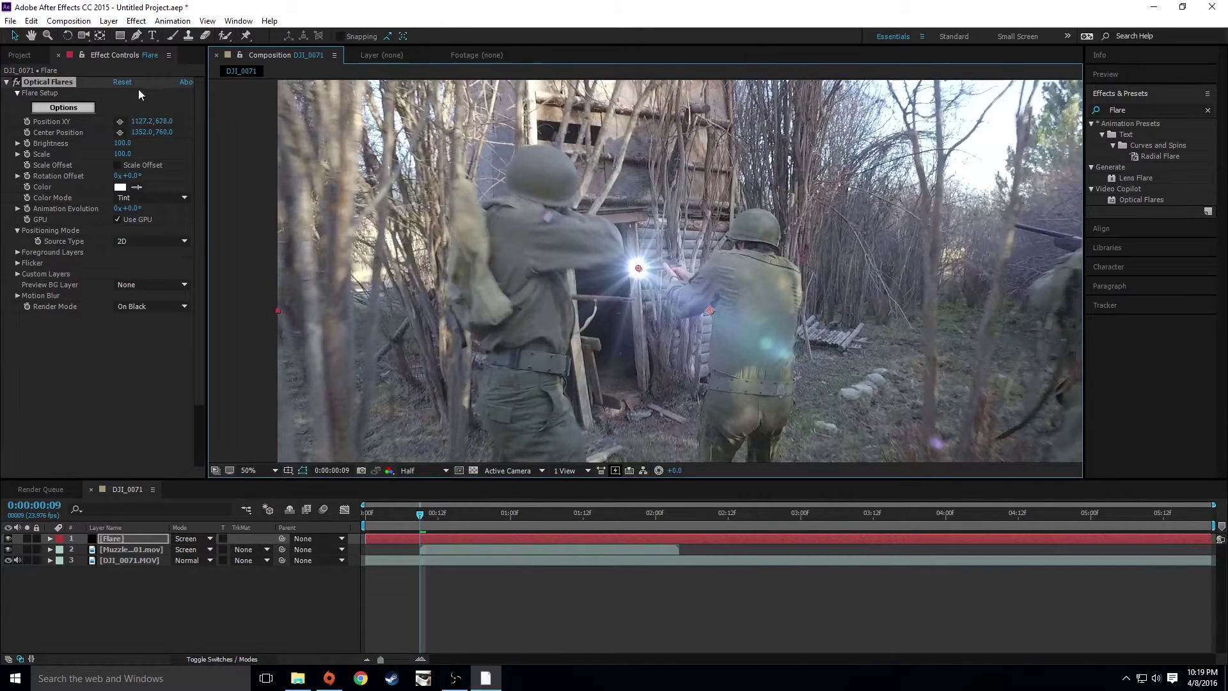
Step: Open the Optical Flares options in full size and look through the flares in the Pro Presets 2 folder
{"action": "left_click", "coordinate": [64, 108]}
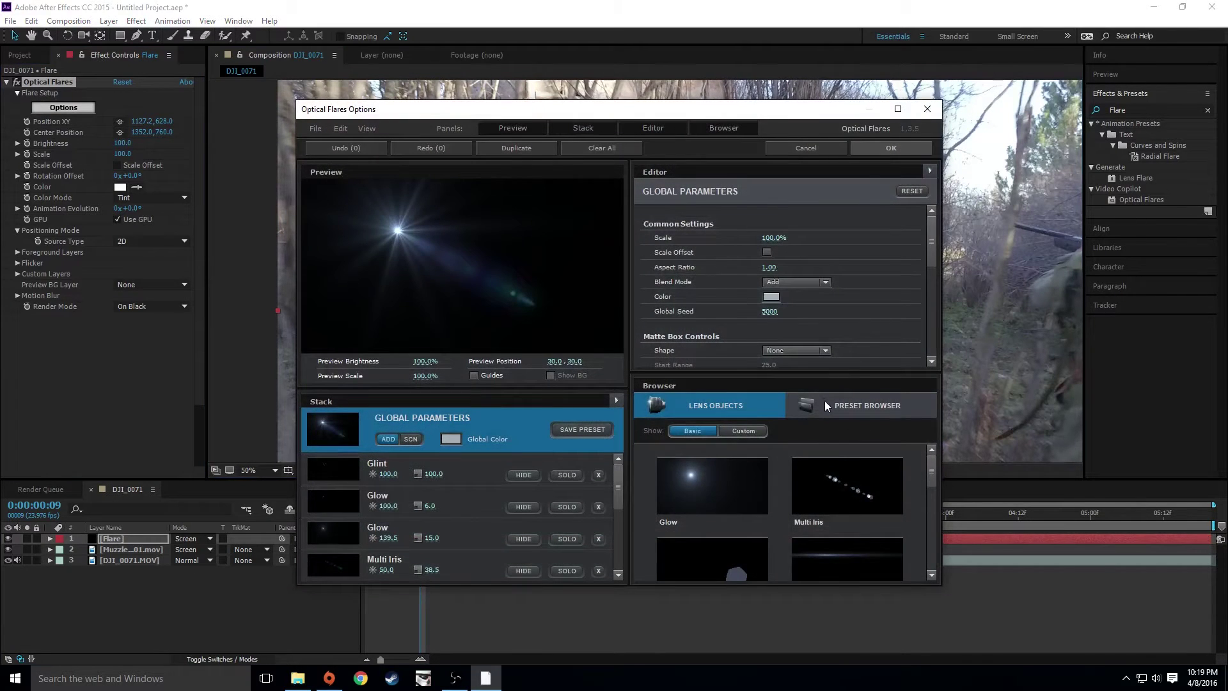
{"action": "left_click", "coordinate": [825, 405]}
{"action": "scroll", "coordinate": [824, 474], "scroll_direction": "down", "scroll_amount": 2}
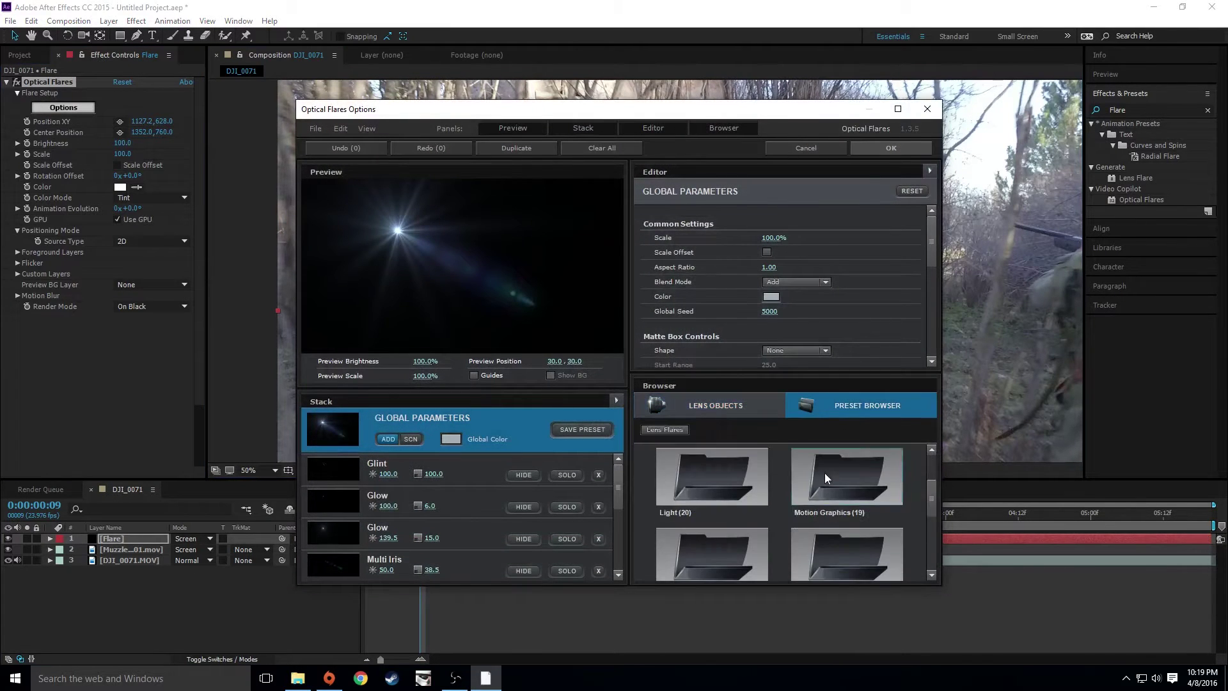
{"action": "left_click", "coordinate": [899, 108]}
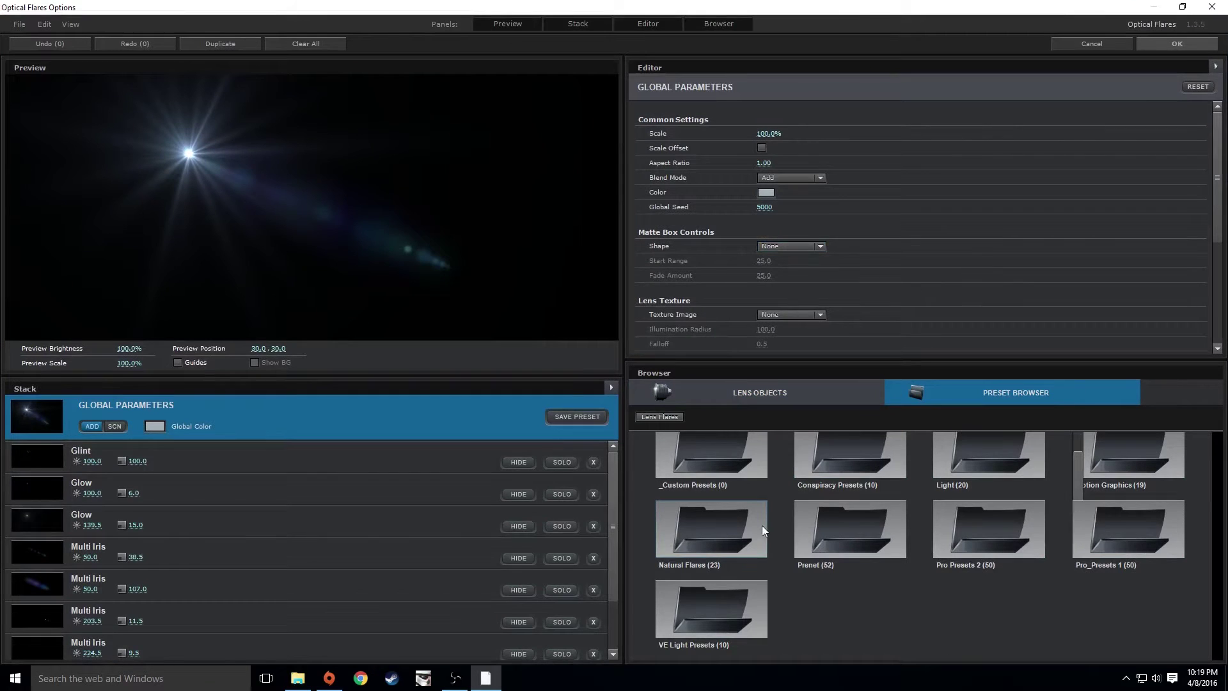
{"action": "double_click", "coordinate": [980, 546]}
{"action": "scroll", "coordinate": [844, 546], "scroll_direction": "down", "scroll_amount": 5}
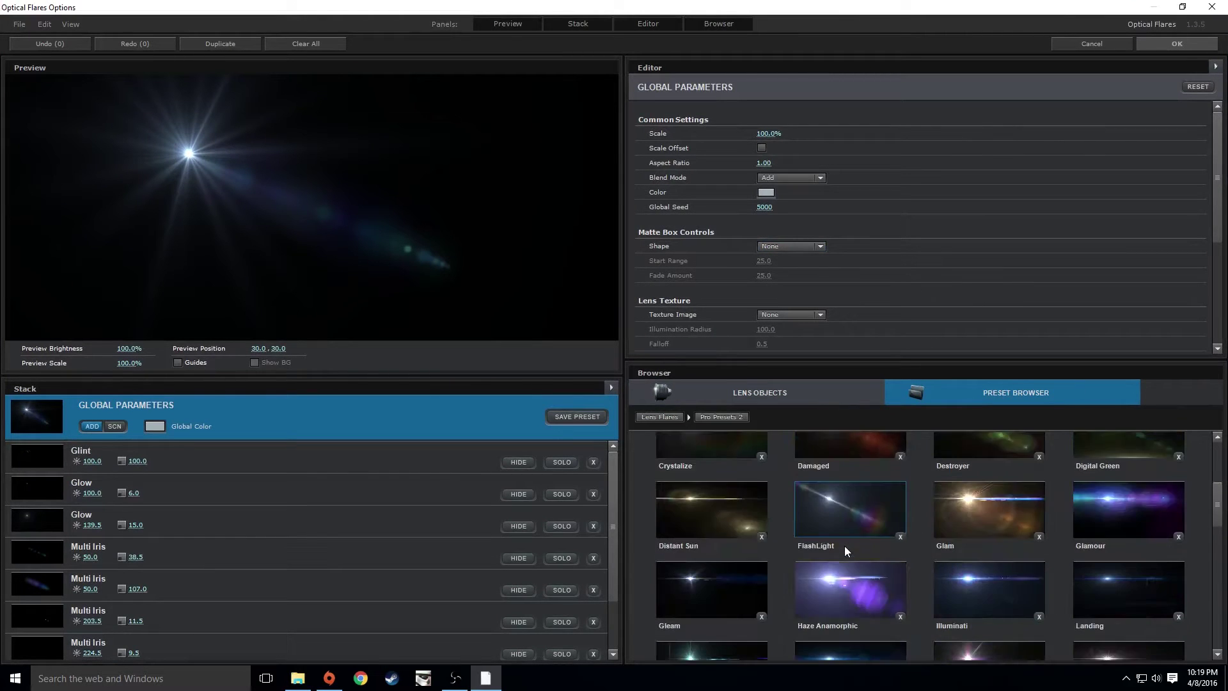
{"action": "scroll", "coordinate": [843, 546], "scroll_direction": "up", "scroll_amount": 1}
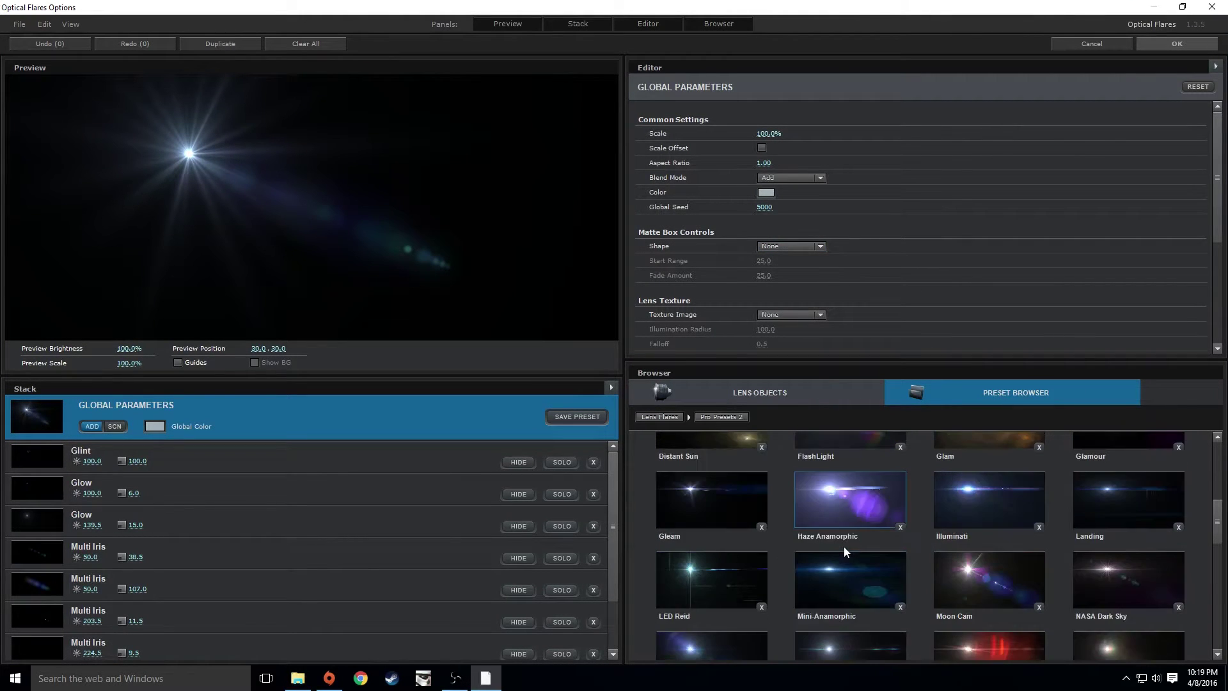
{"action": "scroll", "coordinate": [843, 547], "scroll_direction": "down", "scroll_amount": 2}
{"action": "scroll", "coordinate": [843, 547], "scroll_direction": "down", "scroll_amount": 3}
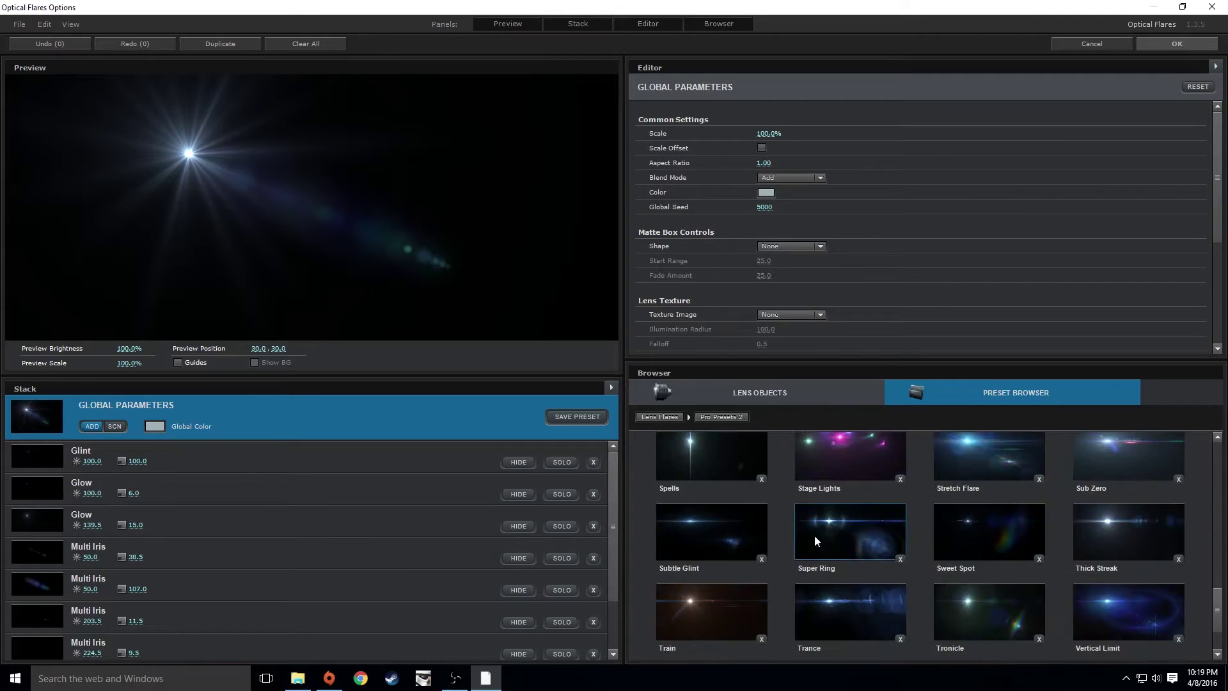
{"action": "scroll", "coordinate": [815, 536], "scroll_direction": "up", "scroll_amount": 2}
Step: Load the Opposites Attract flare from the Pro_Presets 1 folder
{"action": "left_click", "coordinate": [659, 419]}
{"action": "double_click", "coordinate": [1004, 536]}
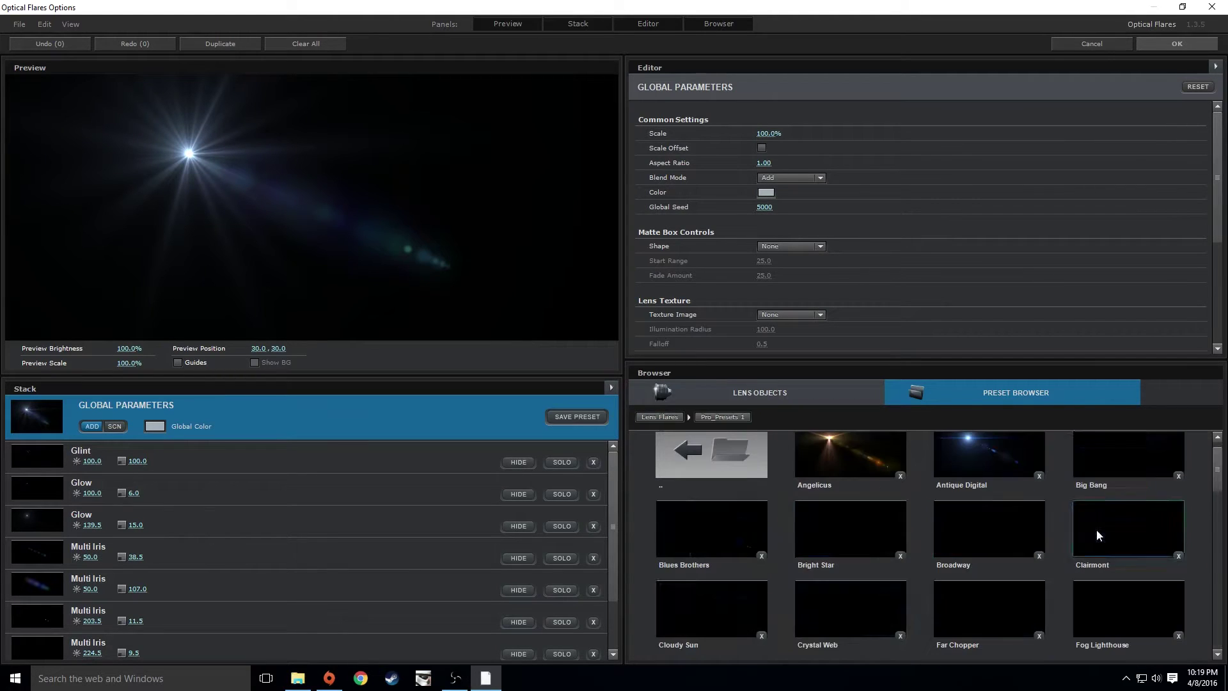
{"action": "scroll", "coordinate": [884, 539], "scroll_direction": "down", "scroll_amount": 2}
{"action": "scroll", "coordinate": [883, 537], "scroll_direction": "down", "scroll_amount": 5}
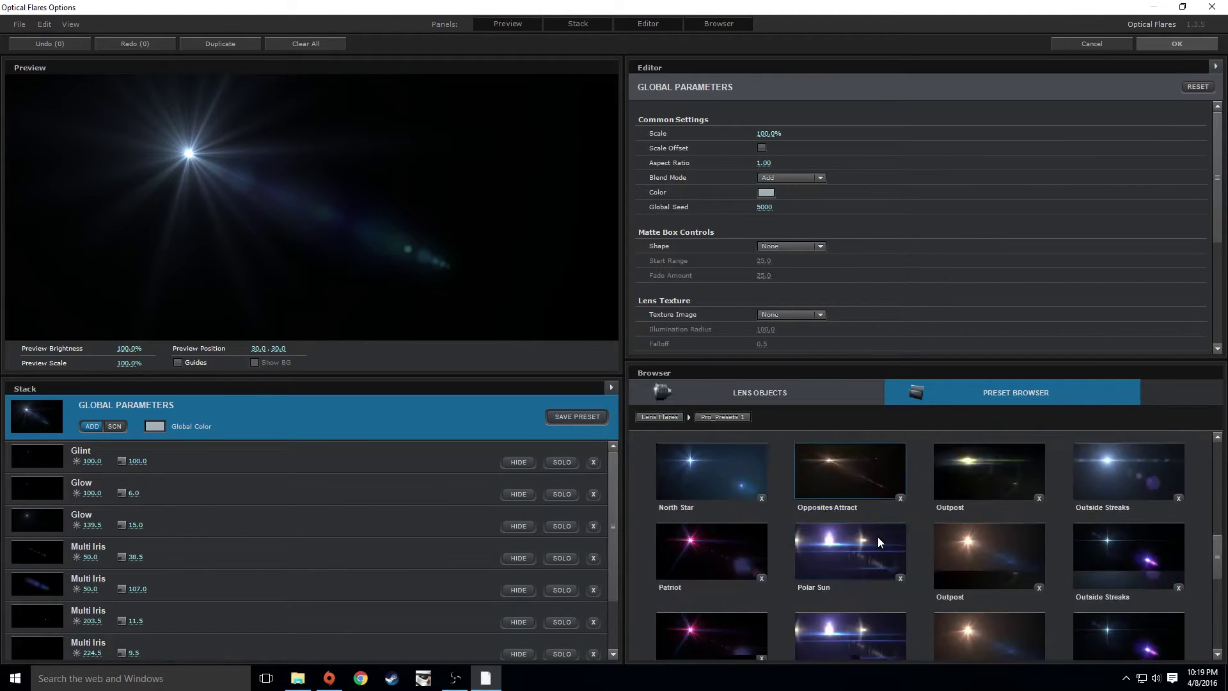
{"action": "left_click", "coordinate": [836, 486]}
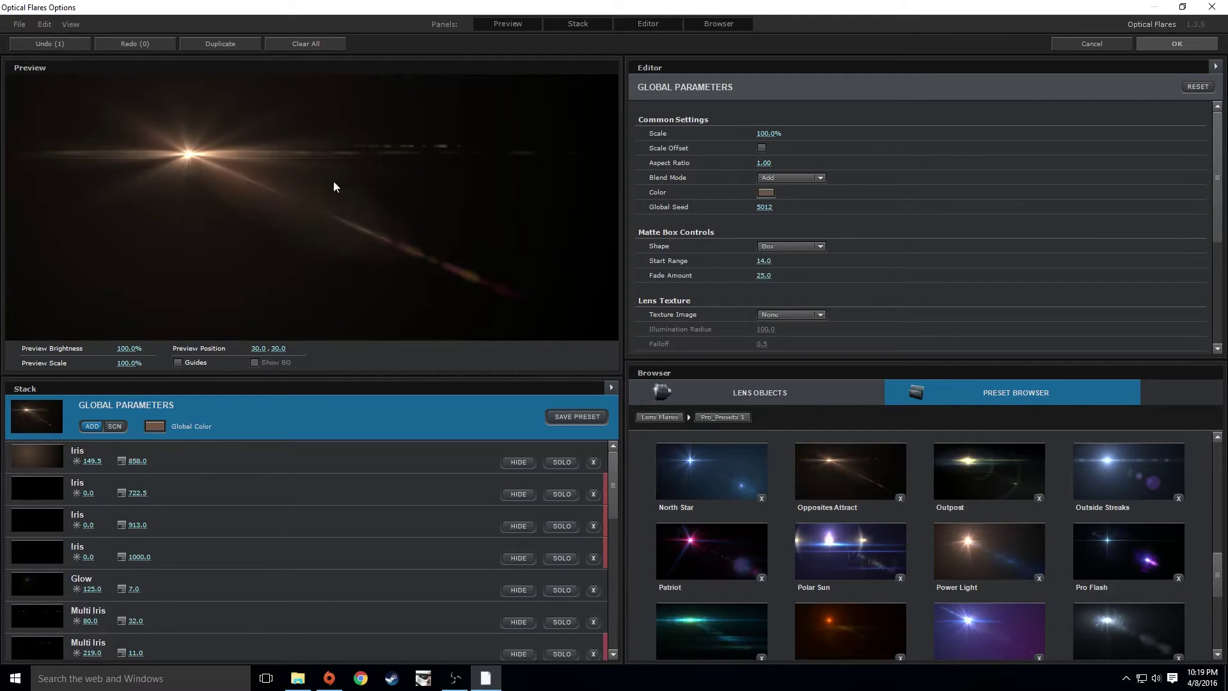
Step: Hide the Multi Iris element with brightness 219.0, test the flare at other preview positions, and apply it to the layer
{"action": "mouse_move", "coordinate": [192, 156]}
{"action": "left_mouse_down"}
{"action": "mouse_move", "coordinate": [376, 176]}
{"action": "mouse_move", "coordinate": [348, 189]}
{"action": "mouse_move", "coordinate": [378, 158]}
{"action": "mouse_move", "coordinate": [378, 213]}
{"action": "mouse_move", "coordinate": [256, 164]}
{"action": "mouse_move", "coordinate": [198, 158]}
{"action": "mouse_move", "coordinate": [216, 152]}
{"action": "mouse_move", "coordinate": [269, 168]}
{"action": "mouse_move", "coordinate": [208, 179]}
{"action": "mouse_move", "coordinate": [198, 150]}
{"action": "left_mouse_up"}
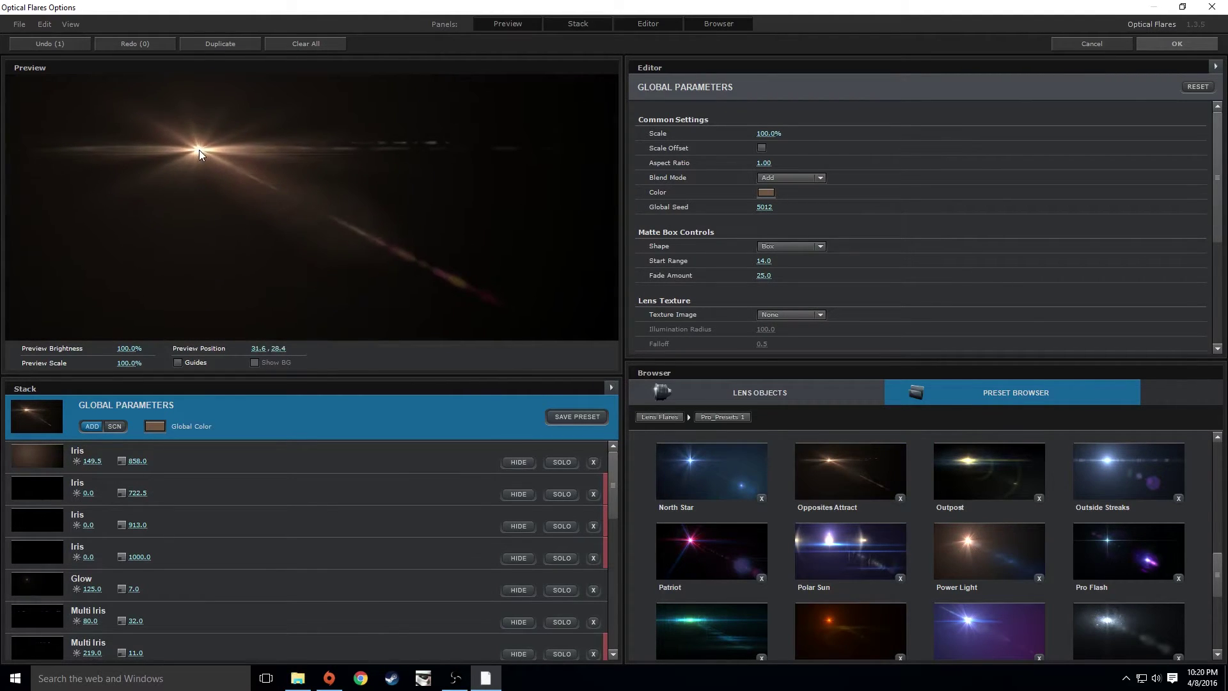
{"action": "scroll", "coordinate": [260, 524], "scroll_direction": "down", "scroll_amount": 5}
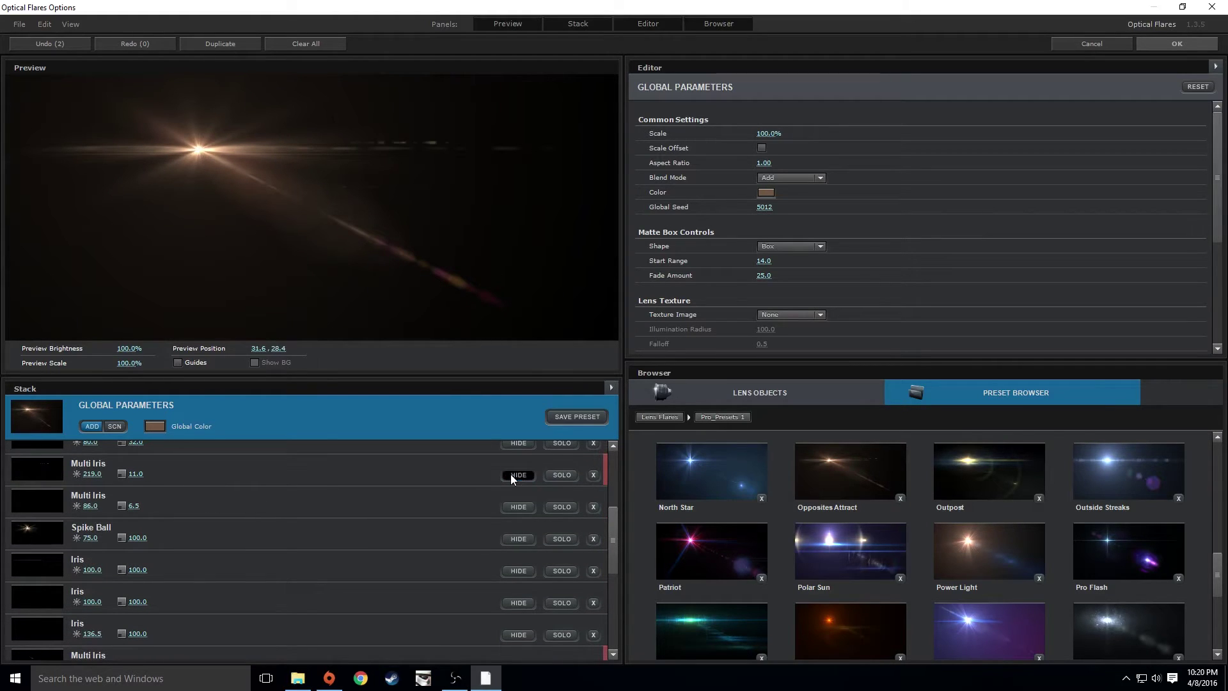
{"action": "scroll", "coordinate": [233, 487], "scroll_direction": "down", "scroll_amount": 3}
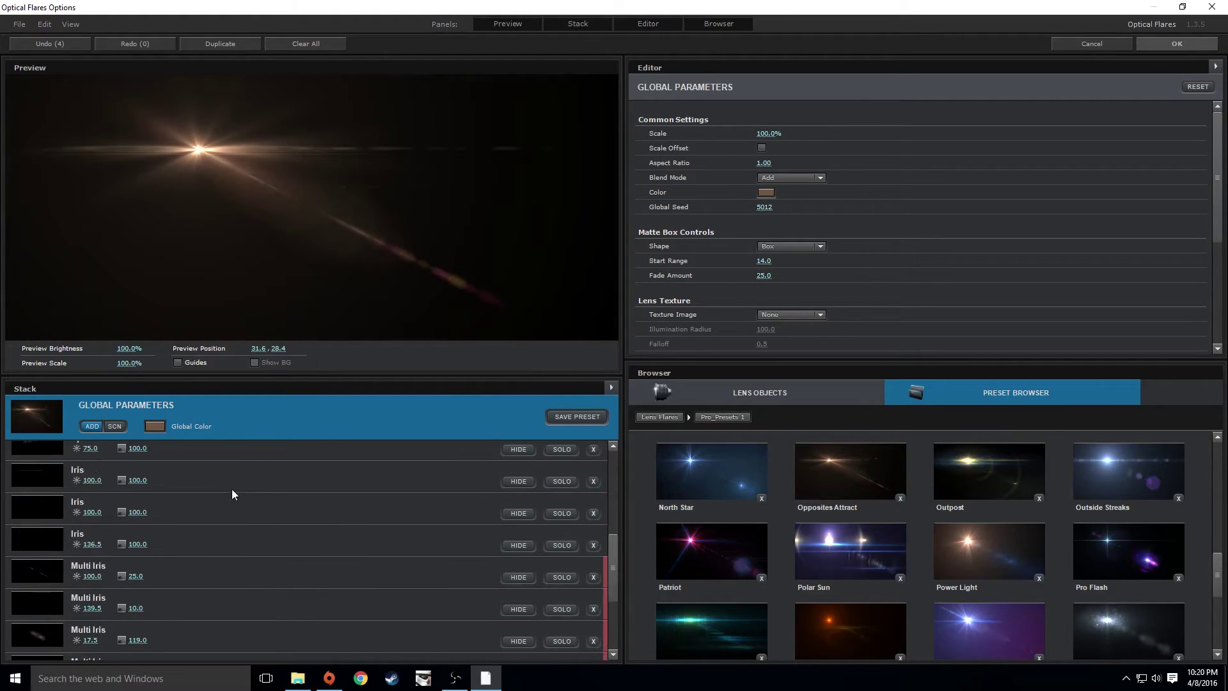
{"action": "left_click", "coordinate": [518, 577]}
{"action": "left_click", "coordinate": [518, 577]}
{"action": "scroll", "coordinate": [314, 574], "scroll_direction": "down", "scroll_amount": 5}
{"action": "scroll", "coordinate": [306, 574], "scroll_direction": "up", "scroll_amount": 5}
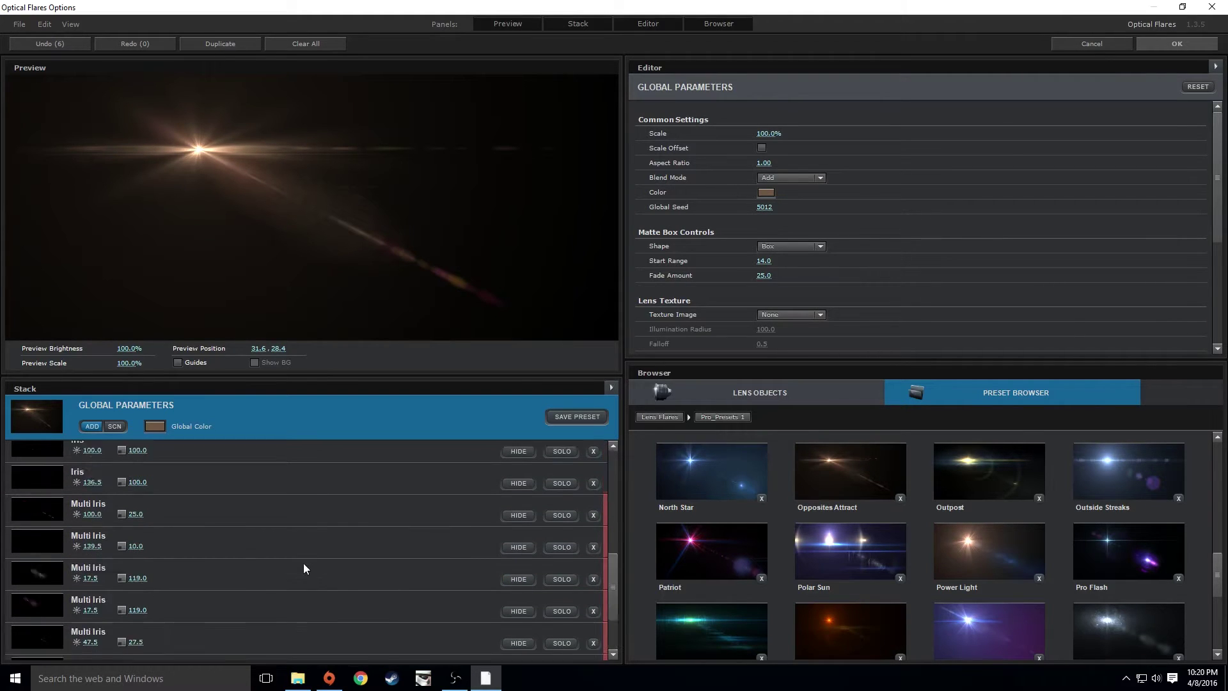
{"action": "left_click_drag", "start_coordinate": [412, 240], "coordinate": [190, 164]}
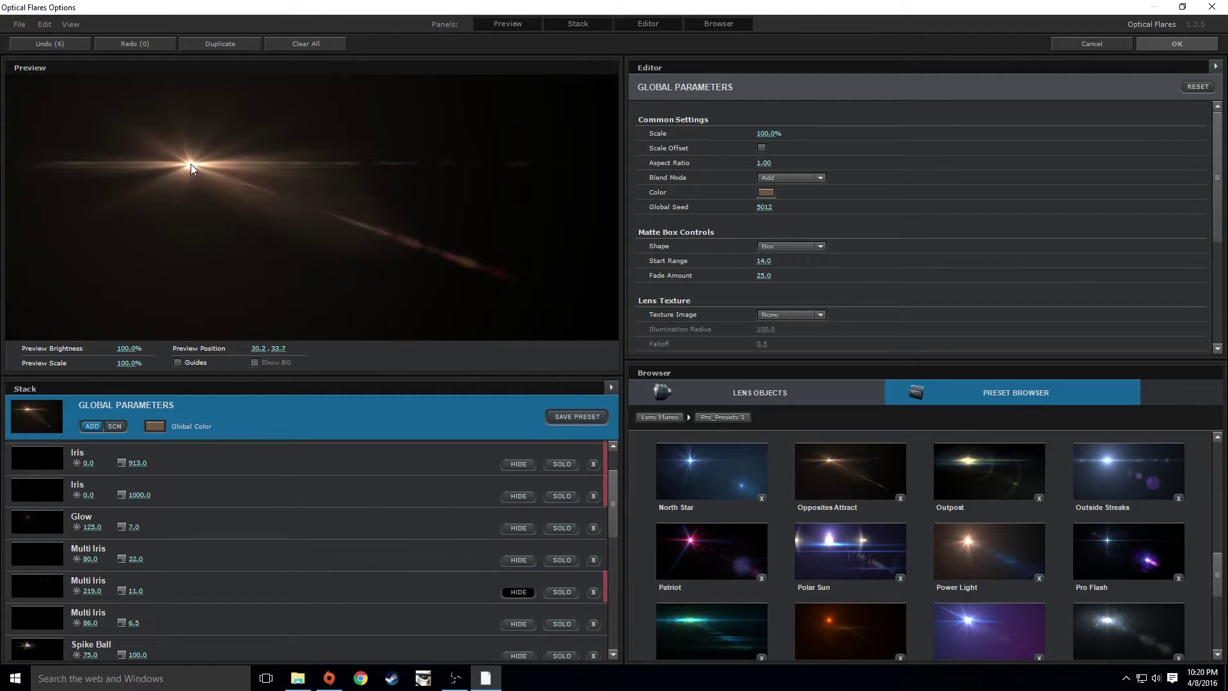
{"action": "left_click", "coordinate": [1188, 41]}
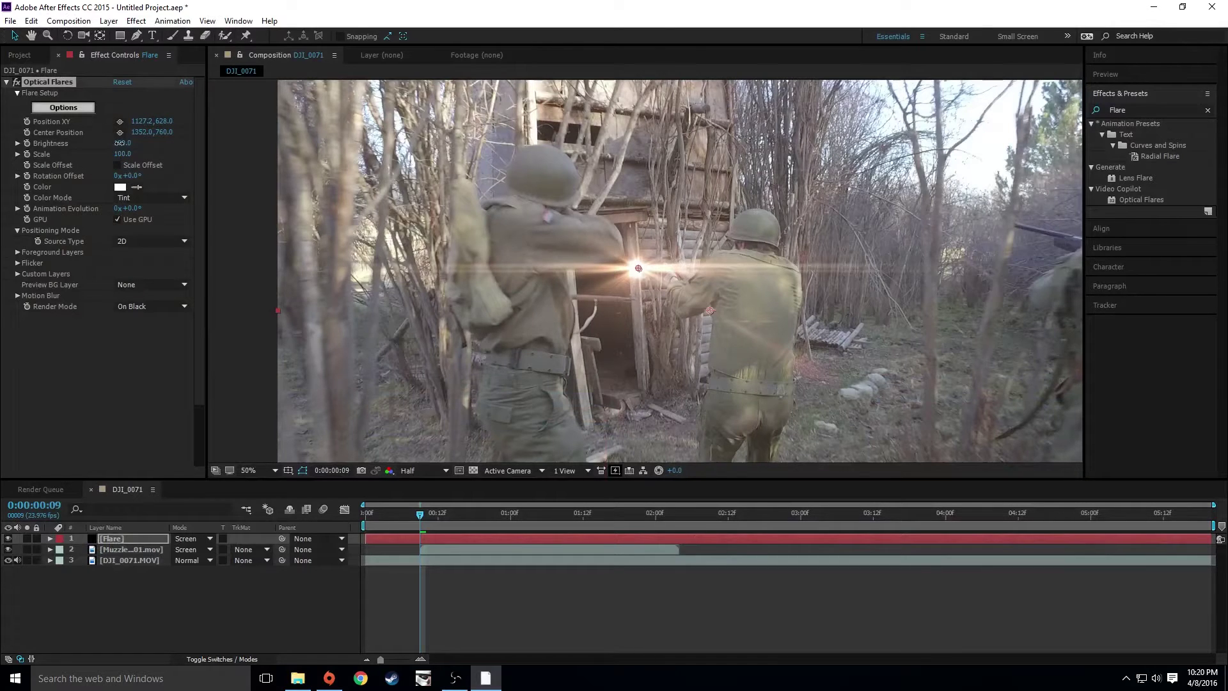
Step: Set the optical flare's brightness to 70 and its scale to 30
{"action": "left_click_drag", "start_coordinate": [119, 143], "coordinate": [144, 142]}
{"action": "left_click", "coordinate": [546, 586]}
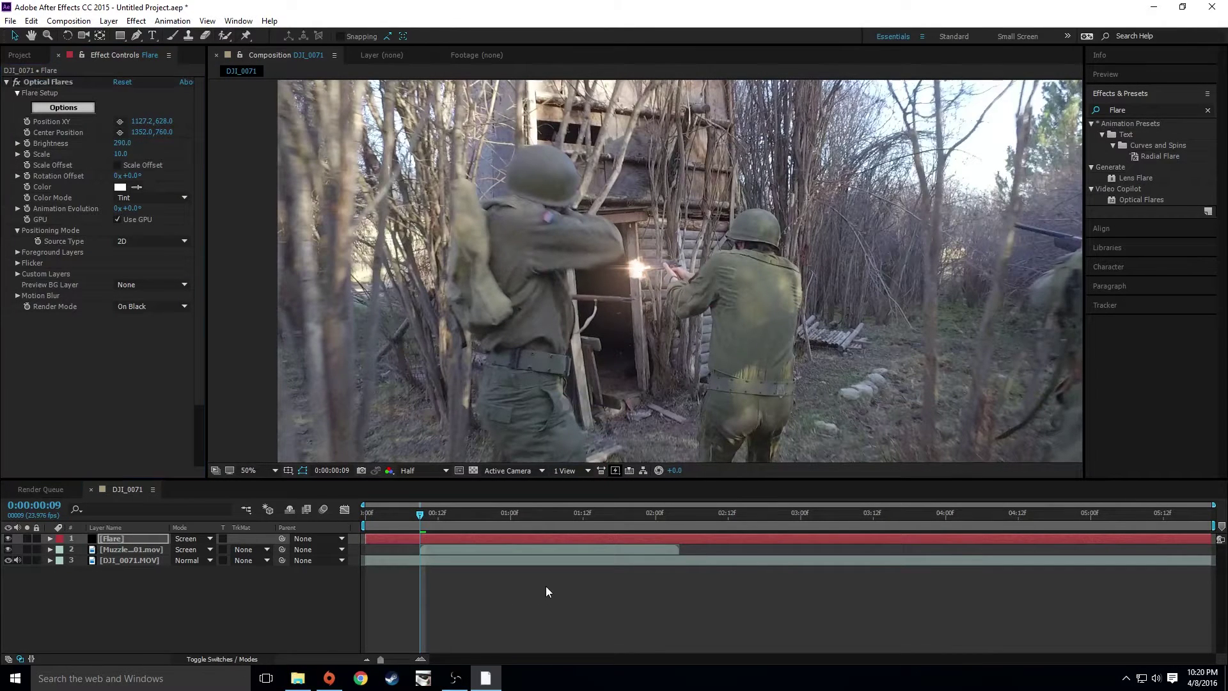
{"action": "scroll", "coordinate": [608, 324], "scroll_direction": "up", "scroll_amount": 4}
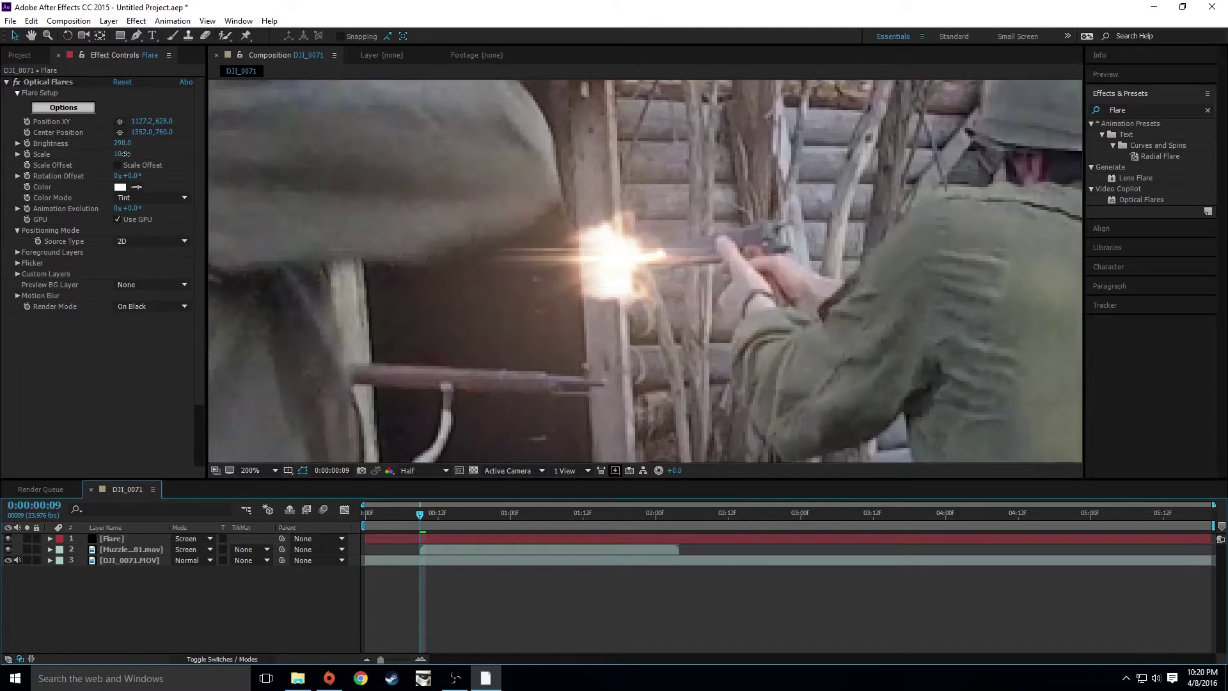
{"action": "left_click_drag", "start_coordinate": [126, 154], "coordinate": [115, 150]}
Step: Enlarge the muzzle flash clip in the composition so the flash extends further out from the pistol's barrel
{"action": "left_click", "coordinate": [118, 549]}
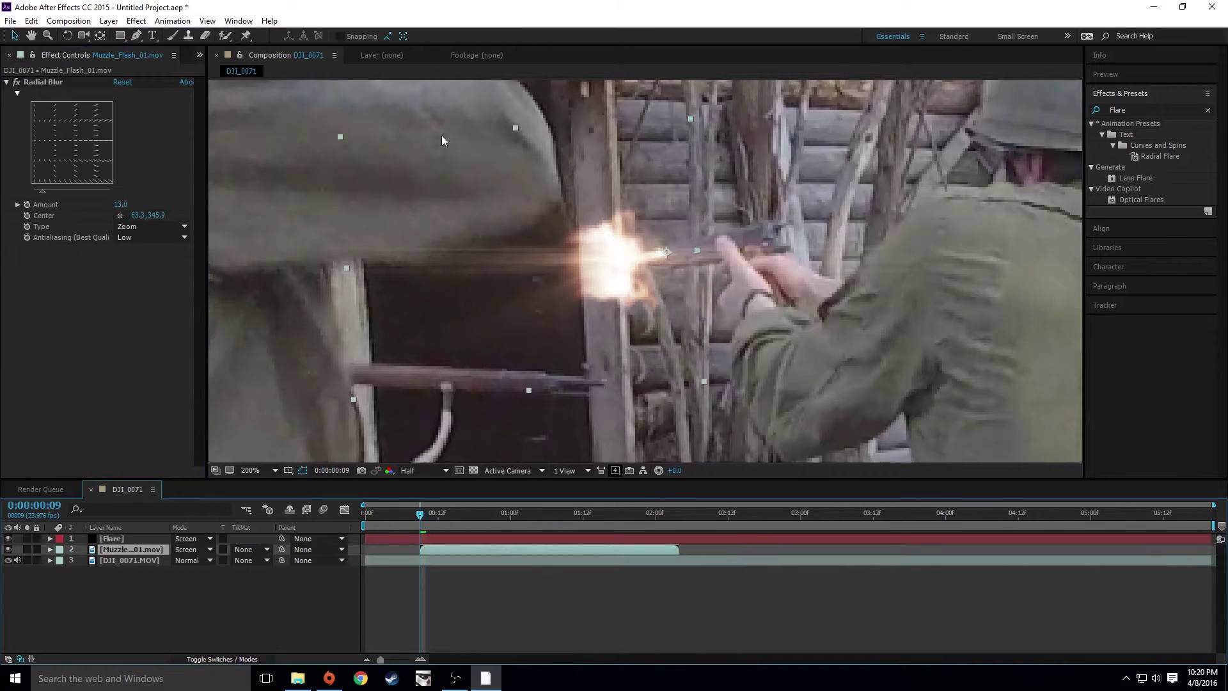
{"action": "left_click_drag", "start_coordinate": [338, 137], "coordinate": [201, 126]}
{"action": "left_click", "coordinate": [589, 628]}
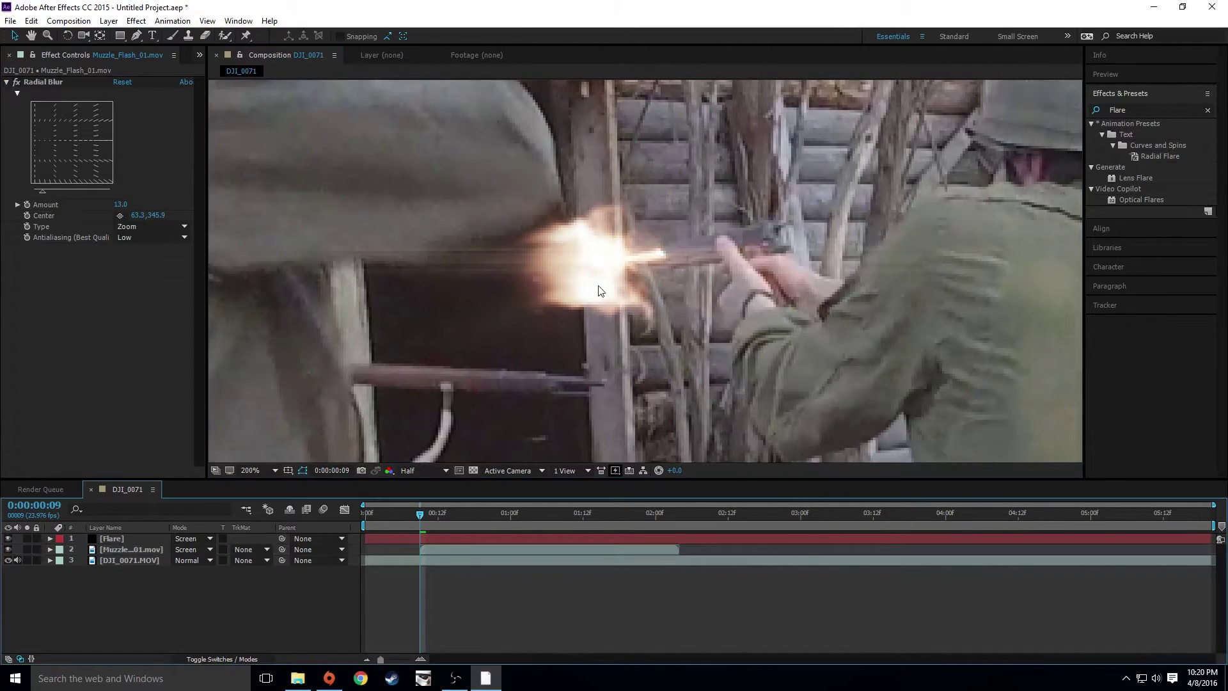
{"action": "key", "text": "comma"}
Step: Trim the Flare layer to frame 0:00:00:09 by splitting it at 0:00:00:09 and 0:00:00:10 and deleting both outer pieces
{"action": "left_click", "coordinate": [440, 539]}
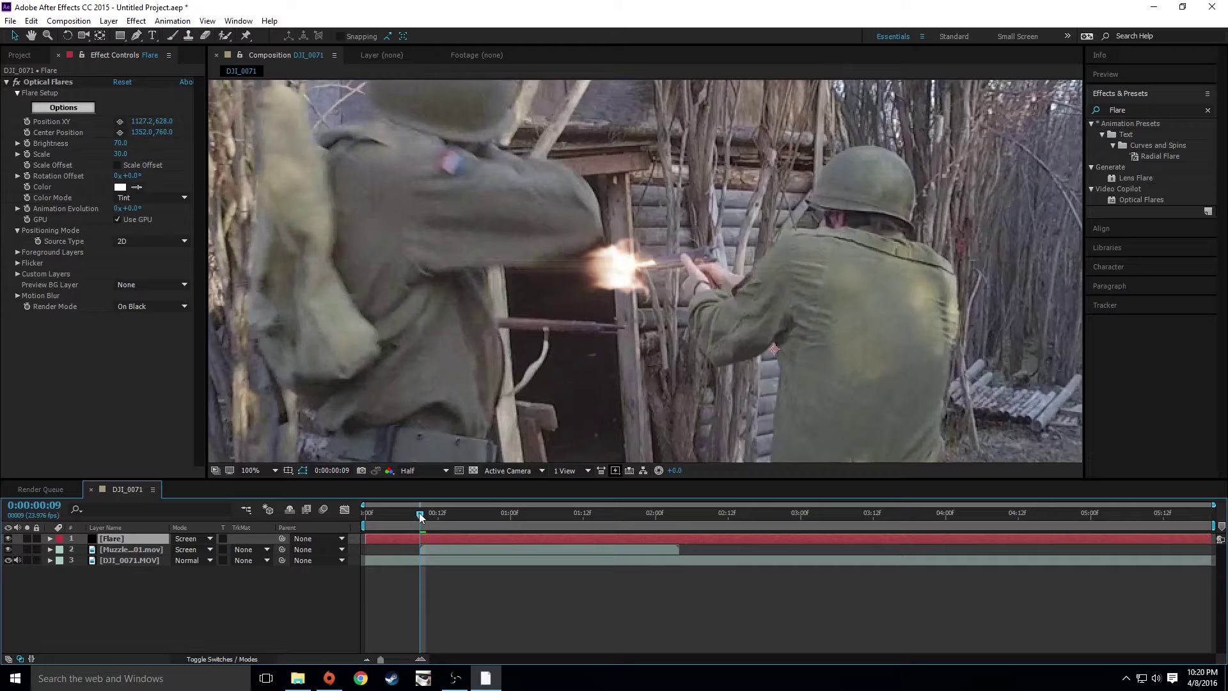
{"action": "key", "text": "ctrl+shift+d"}
{"action": "left_click", "coordinate": [401, 550]}
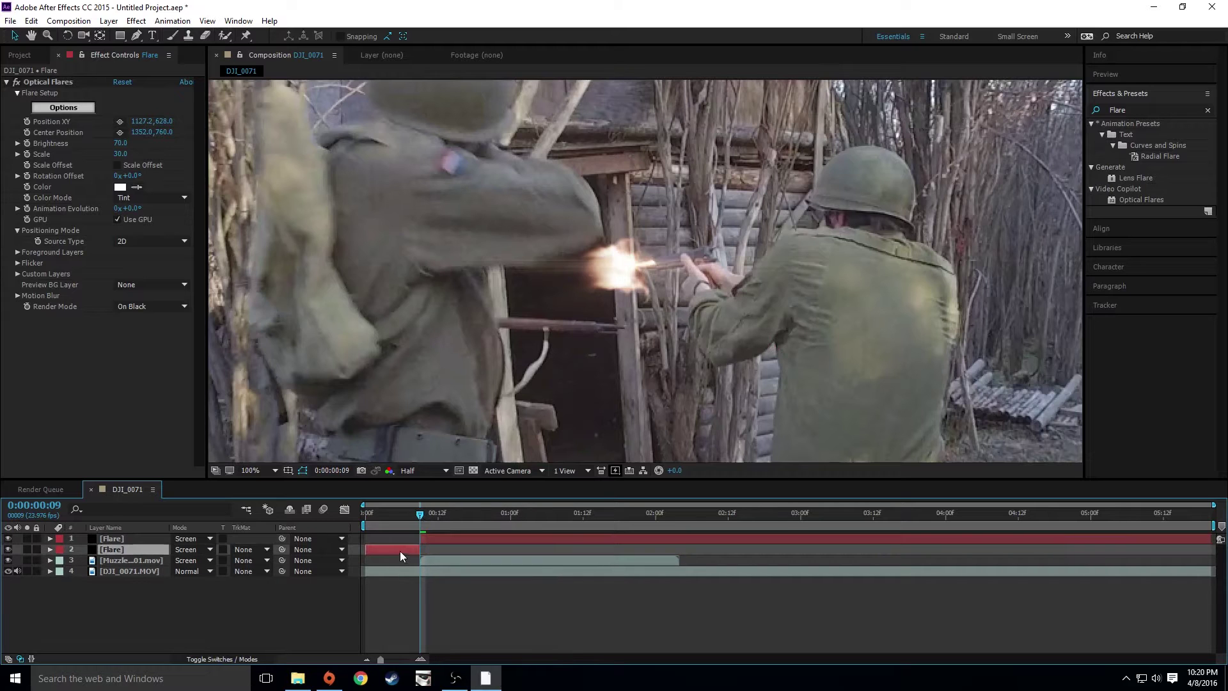
{"action": "key", "text": "Delete"}
{"action": "left_click_drag", "start_coordinate": [422, 511], "coordinate": [427, 513]}
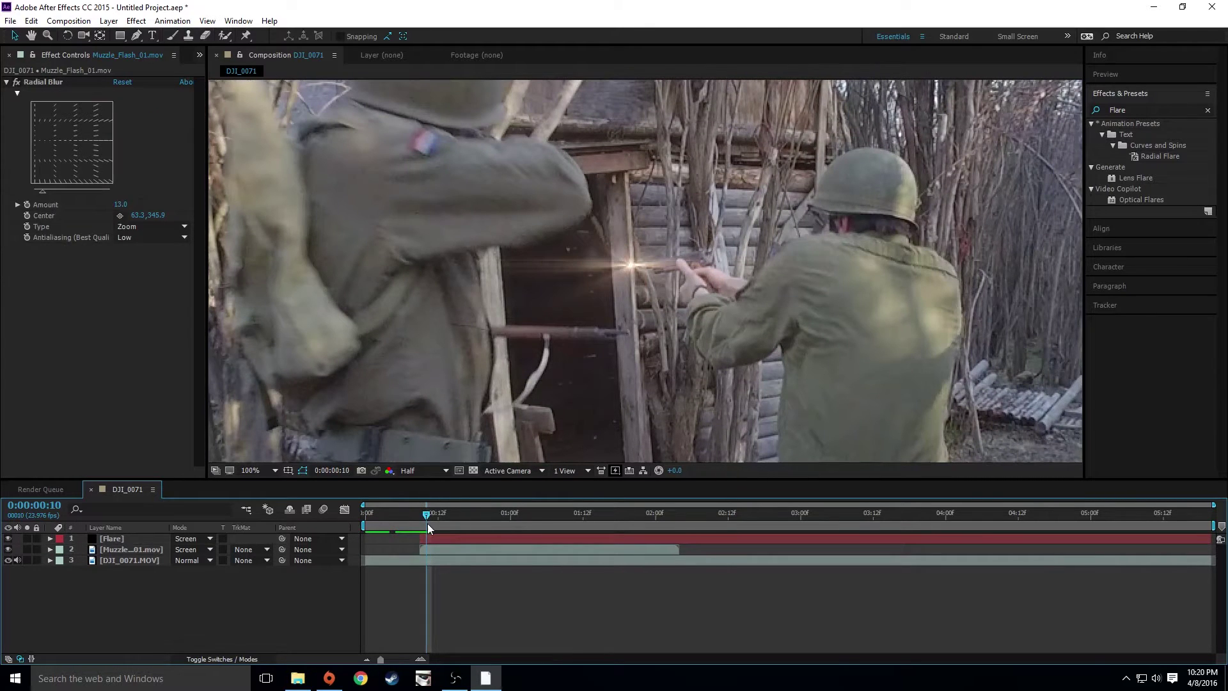
{"action": "left_click", "coordinate": [444, 539]}
{"action": "key", "text": "ctrl+shift+d"}
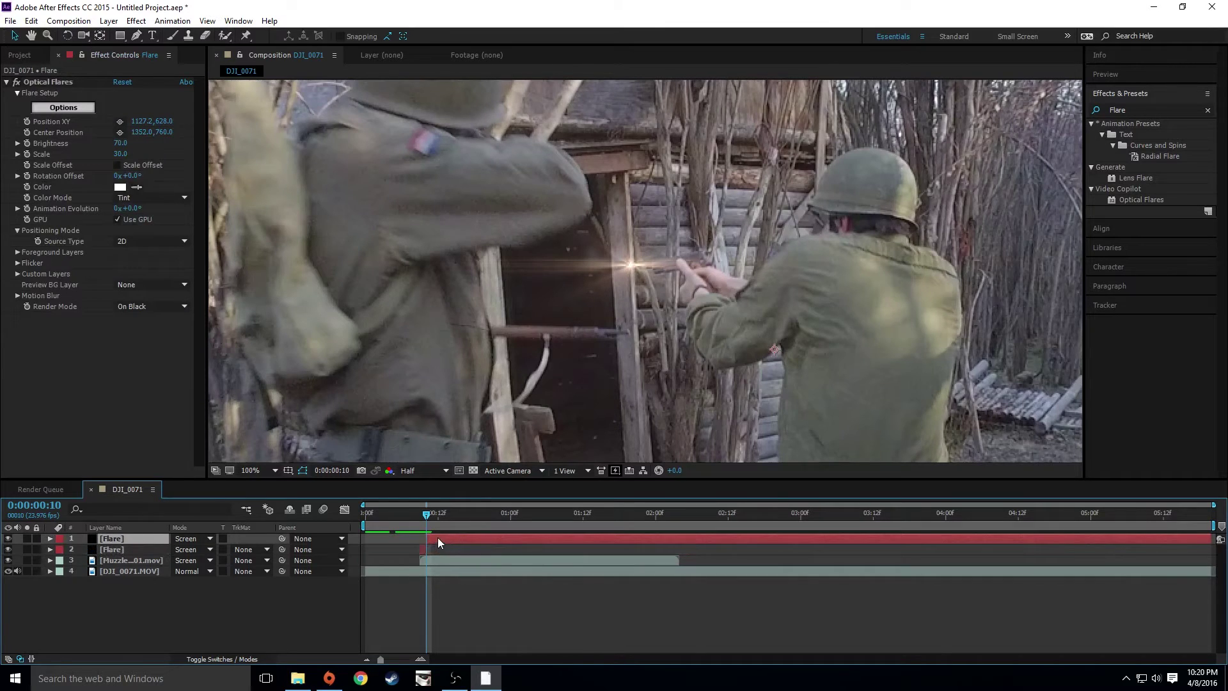
{"action": "key", "text": "Delete"}
Step: Start Position keyframing on the muzzle flash layer at 0:00:00:14
{"action": "left_click_drag", "start_coordinate": [427, 510], "coordinate": [450, 487]}
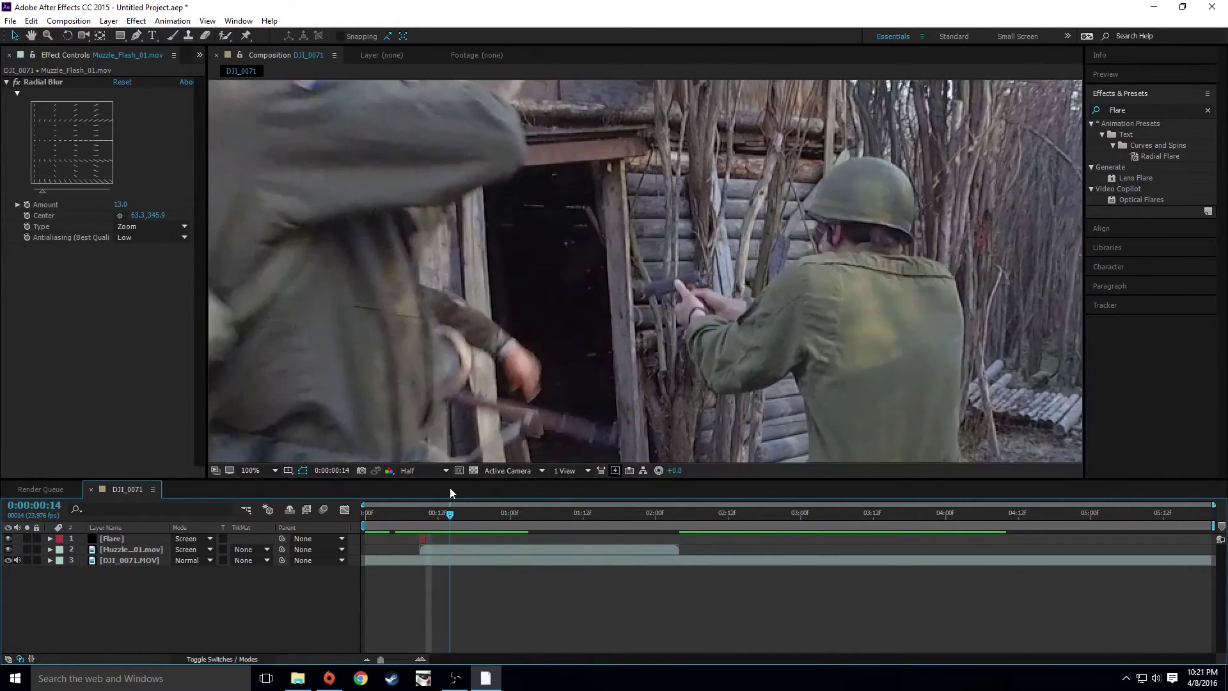
{"action": "left_click", "coordinate": [434, 552]}
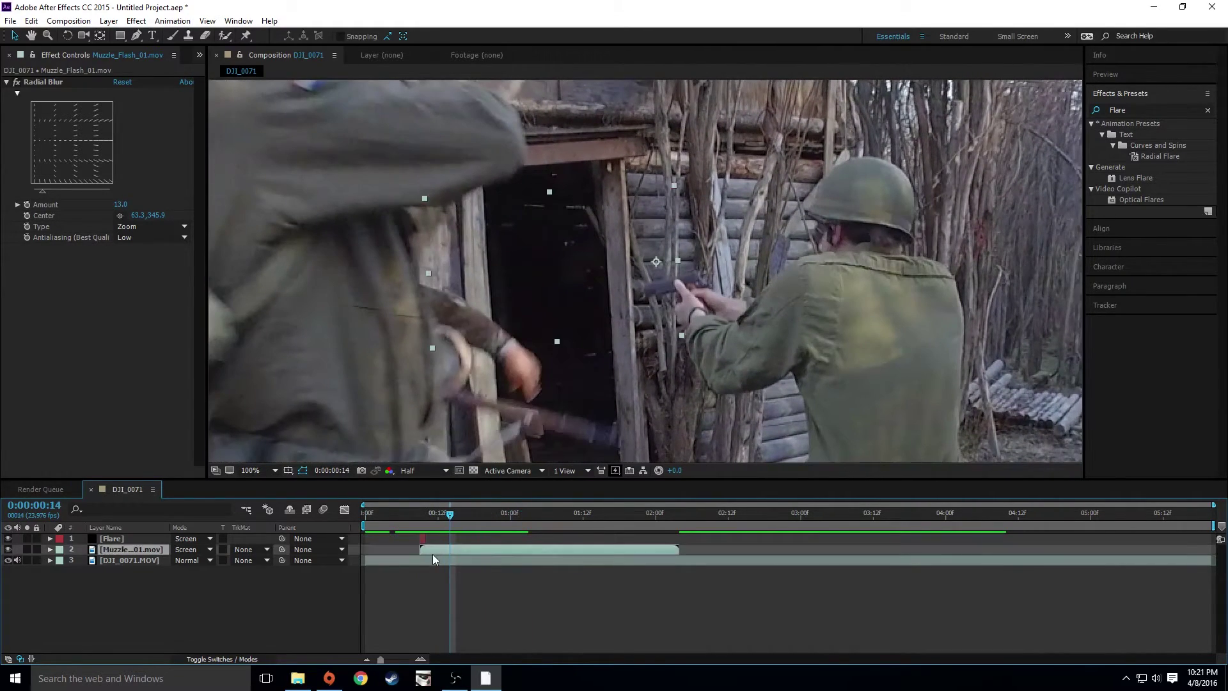
{"action": "left_click", "coordinate": [51, 547]}
{"action": "left_click", "coordinate": [61, 561]}
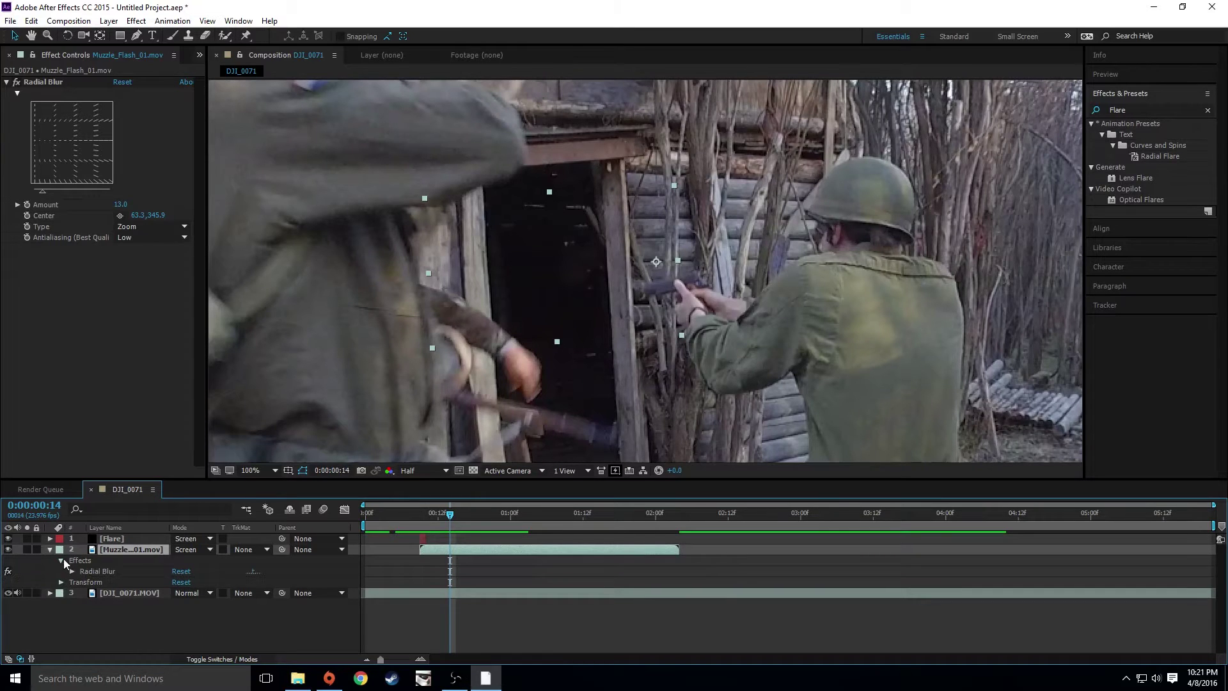
{"action": "left_click", "coordinate": [63, 559]}
{"action": "left_click", "coordinate": [61, 571]}
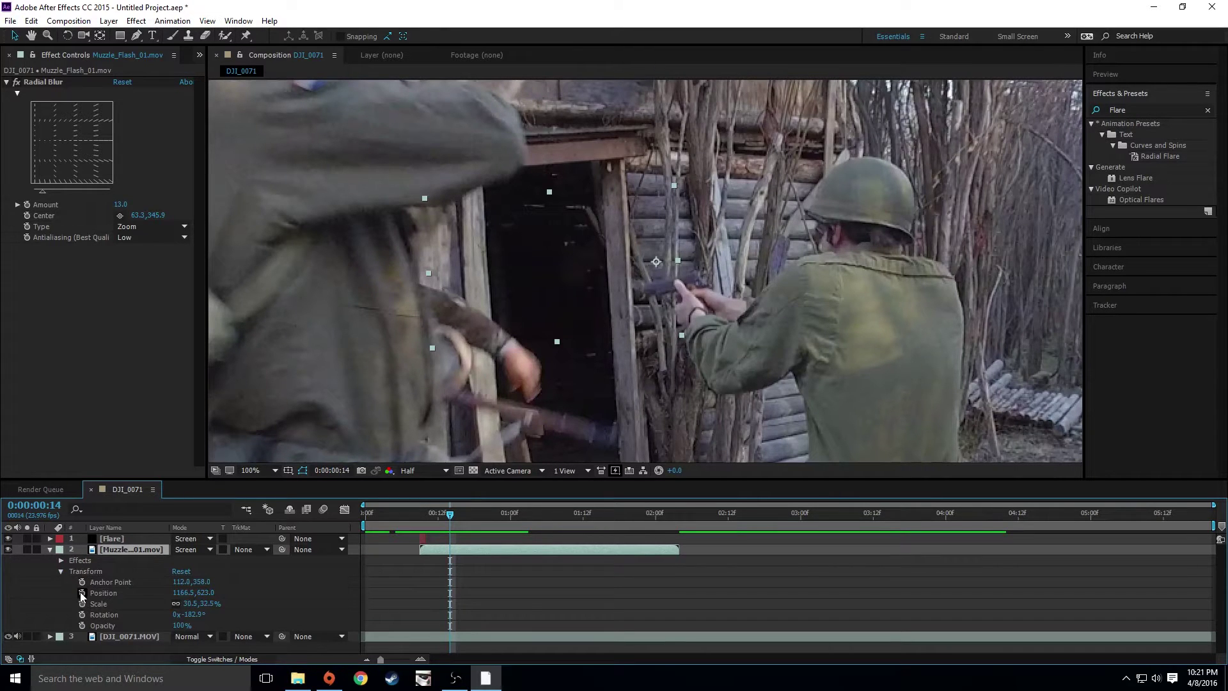
{"action": "left_click", "coordinate": [82, 593]}
Step: Keyframe the muzzle flash's position at 0:00:00:20 (about 1124, 619), 0:00:00:23 (about 1096, 617) and 0:00:01:04 (about 1034, 650), following the cabin doorway
{"action": "left_click_drag", "start_coordinate": [451, 512], "coordinate": [486, 512]}
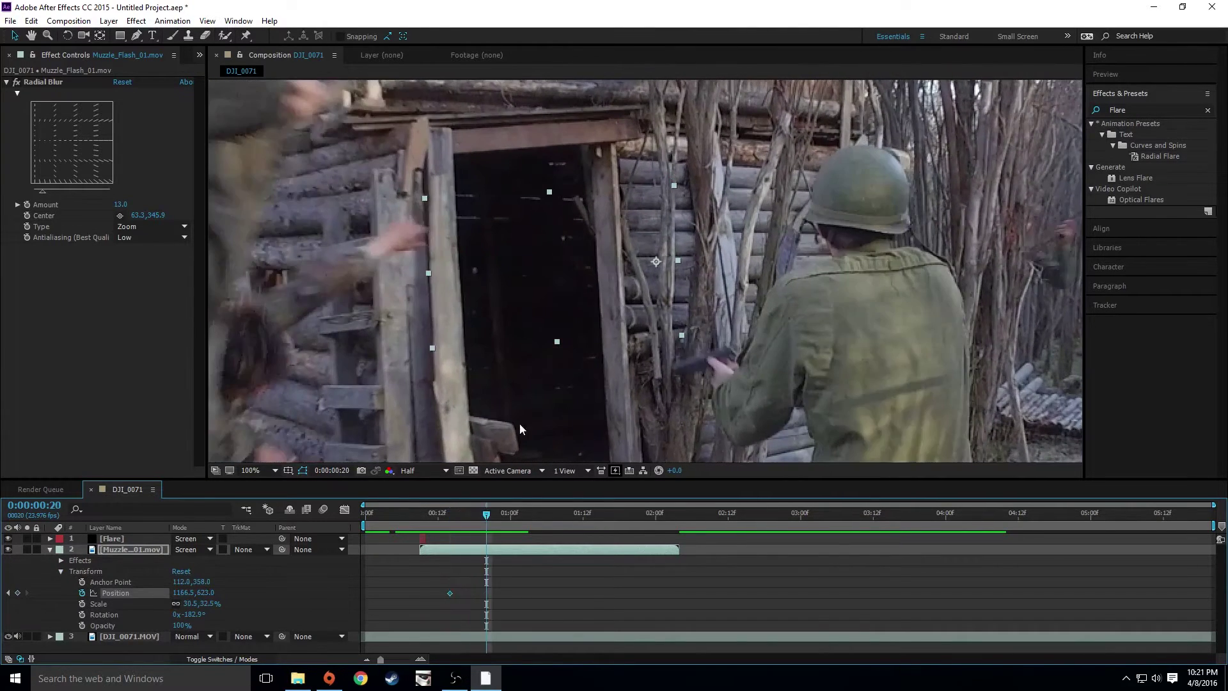
{"action": "left_click_drag", "start_coordinate": [603, 297], "coordinate": [576, 295]}
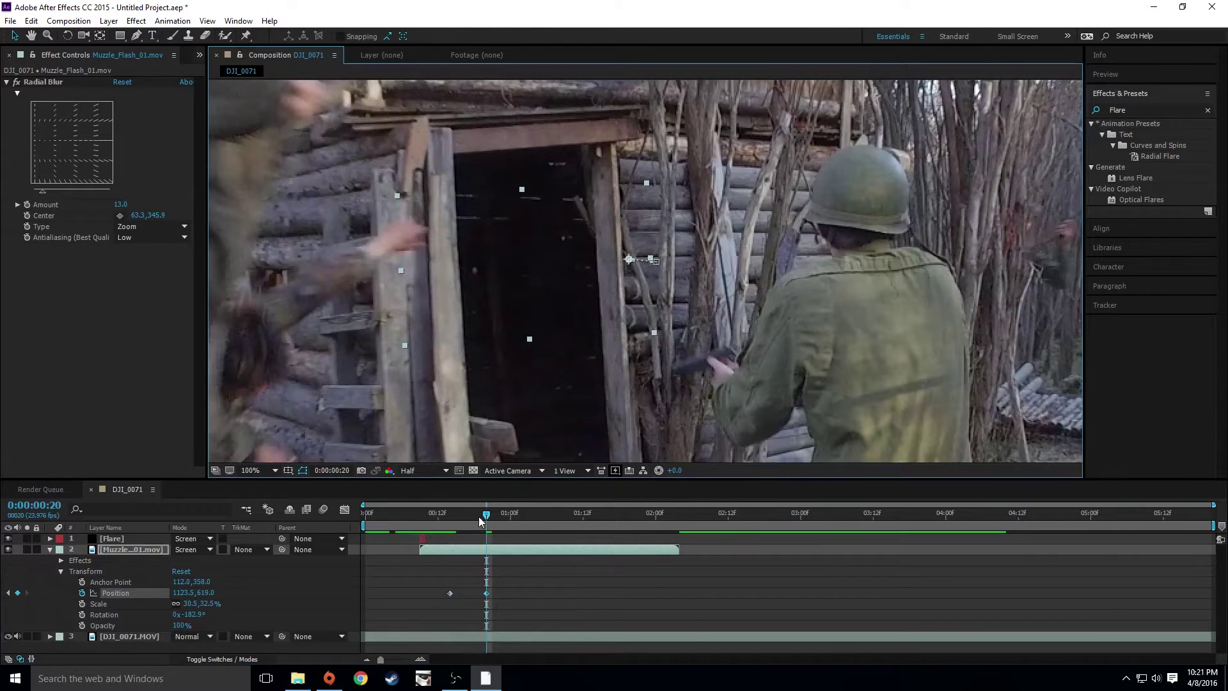
{"action": "left_click_drag", "start_coordinate": [486, 512], "coordinate": [505, 512]}
{"action": "left_click_drag", "start_coordinate": [583, 290], "coordinate": [564, 289]}
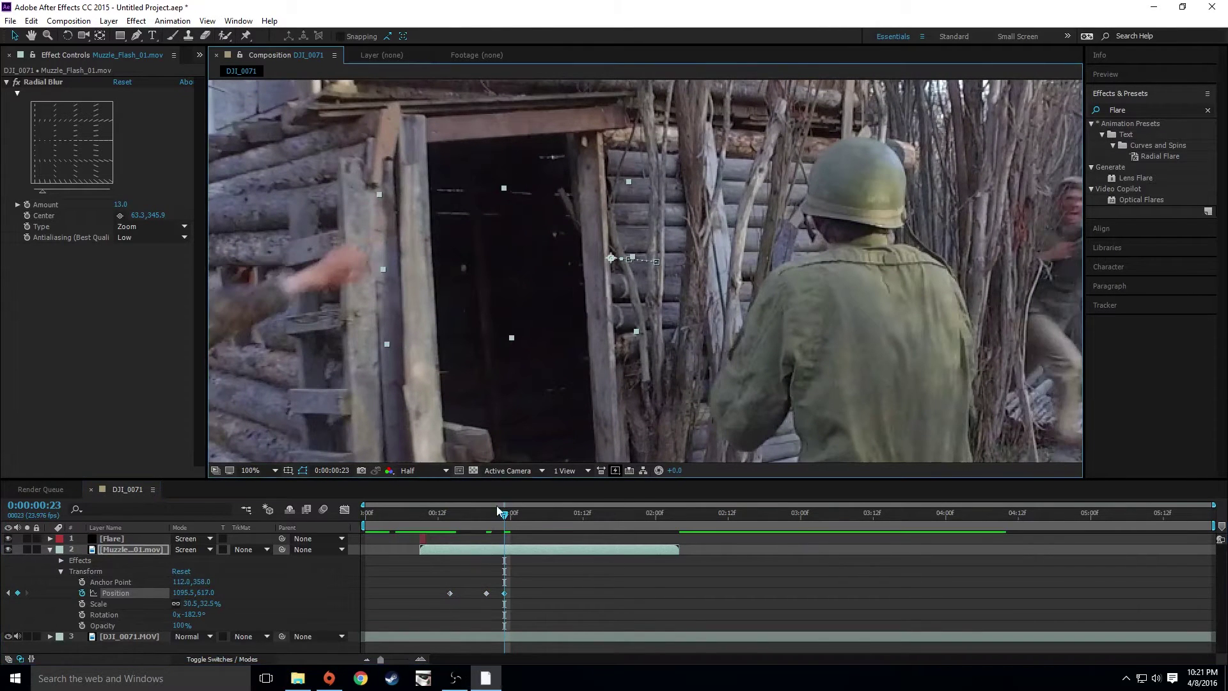
{"action": "left_click_drag", "start_coordinate": [511, 523], "coordinate": [534, 522]}
{"action": "left_click_drag", "start_coordinate": [571, 312], "coordinate": [531, 333]}
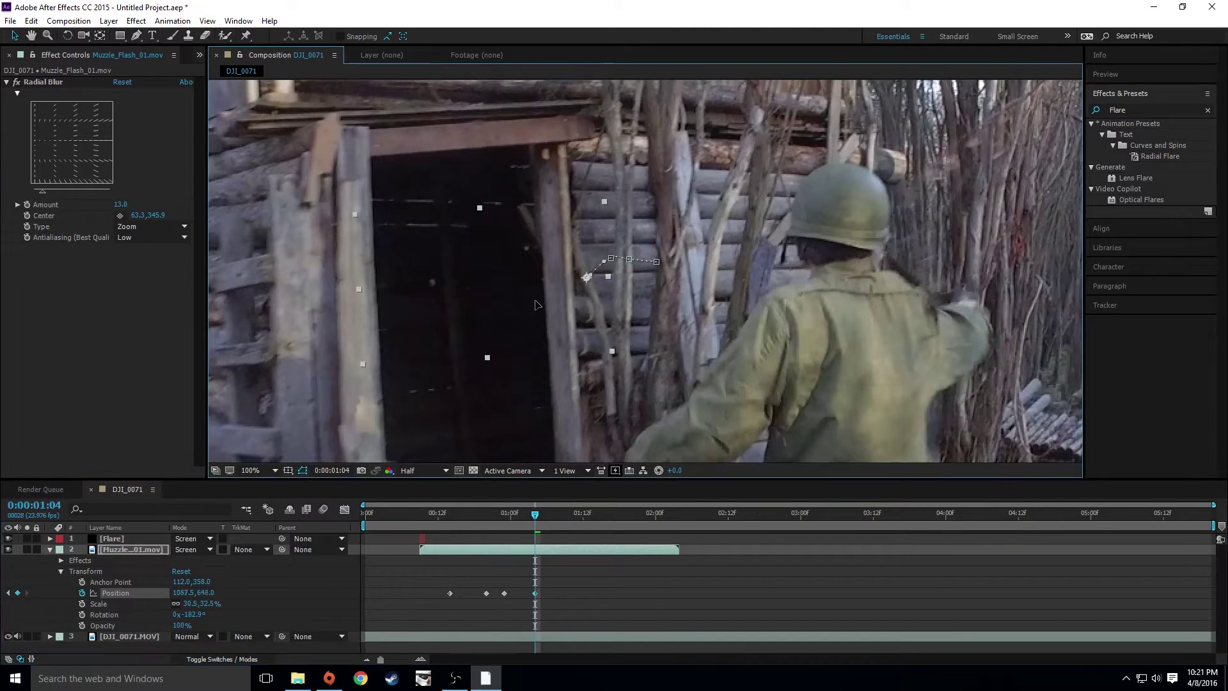
Step: Keyframe the muzzle flash's position at 0:00:01:06 (about 1000, 685) and 0:00:01:12 (about 751, 752), and return to 0:00:00:08
{"action": "key", "text": "Page_Down"}
{"action": "key", "text": "Page_Down"}
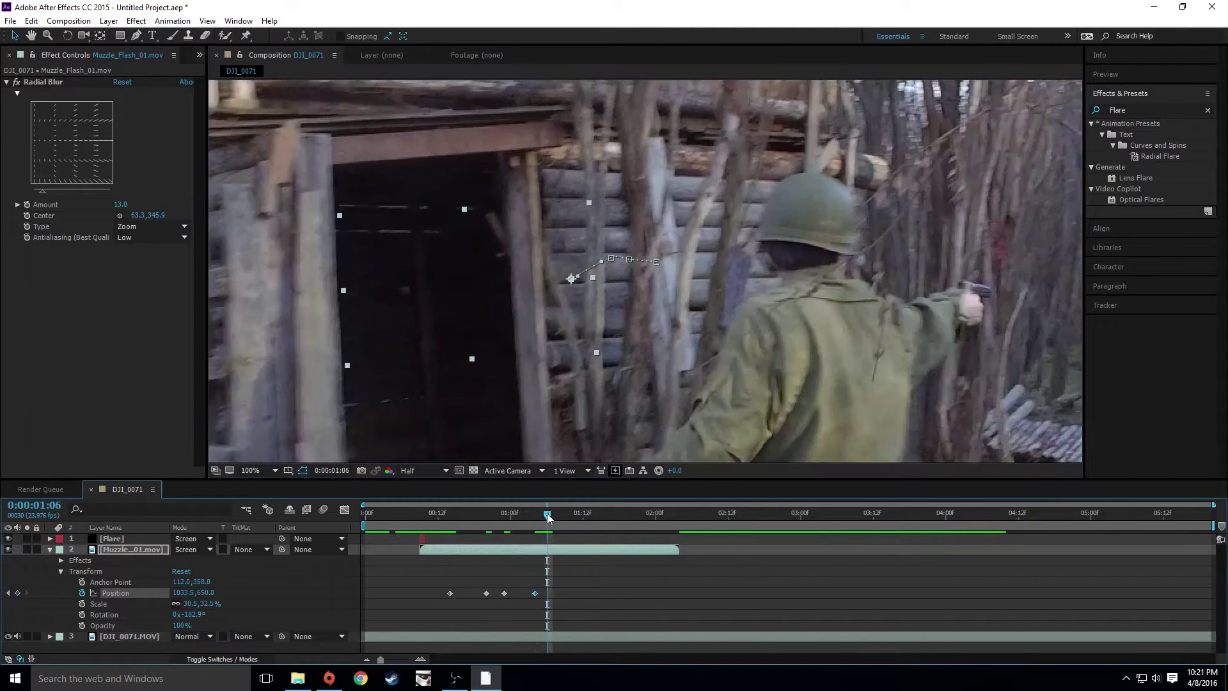
{"action": "left_click_drag", "start_coordinate": [513, 334], "coordinate": [491, 356]}
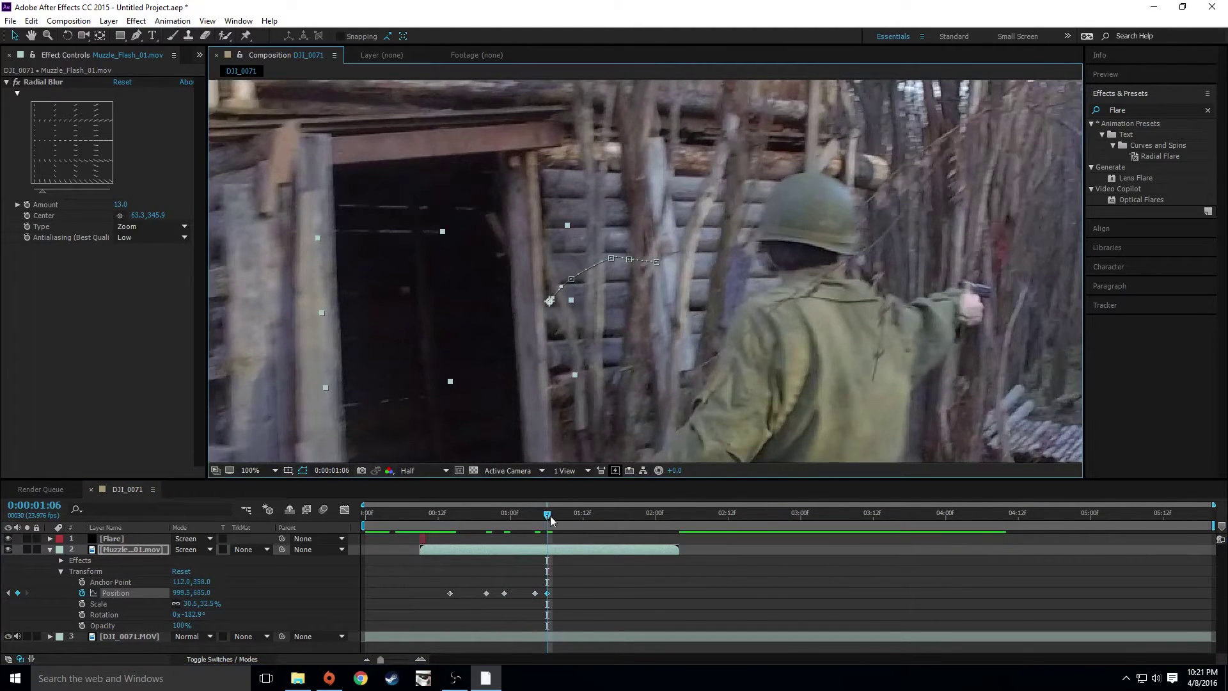
{"action": "left_click_drag", "start_coordinate": [550, 520], "coordinate": [582, 516]}
{"action": "left_click_drag", "start_coordinate": [478, 337], "coordinate": [319, 385]}
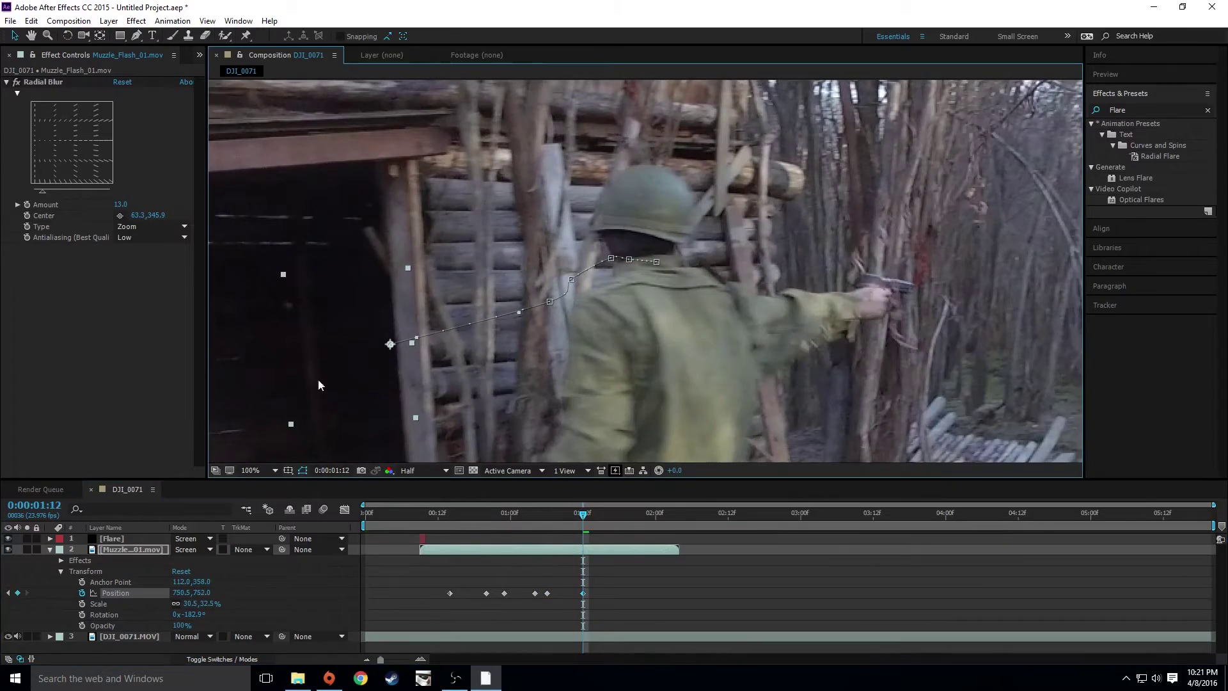
{"action": "key", "text": "comma"}
{"action": "left_click_drag", "start_coordinate": [579, 520], "coordinate": [415, 514]}
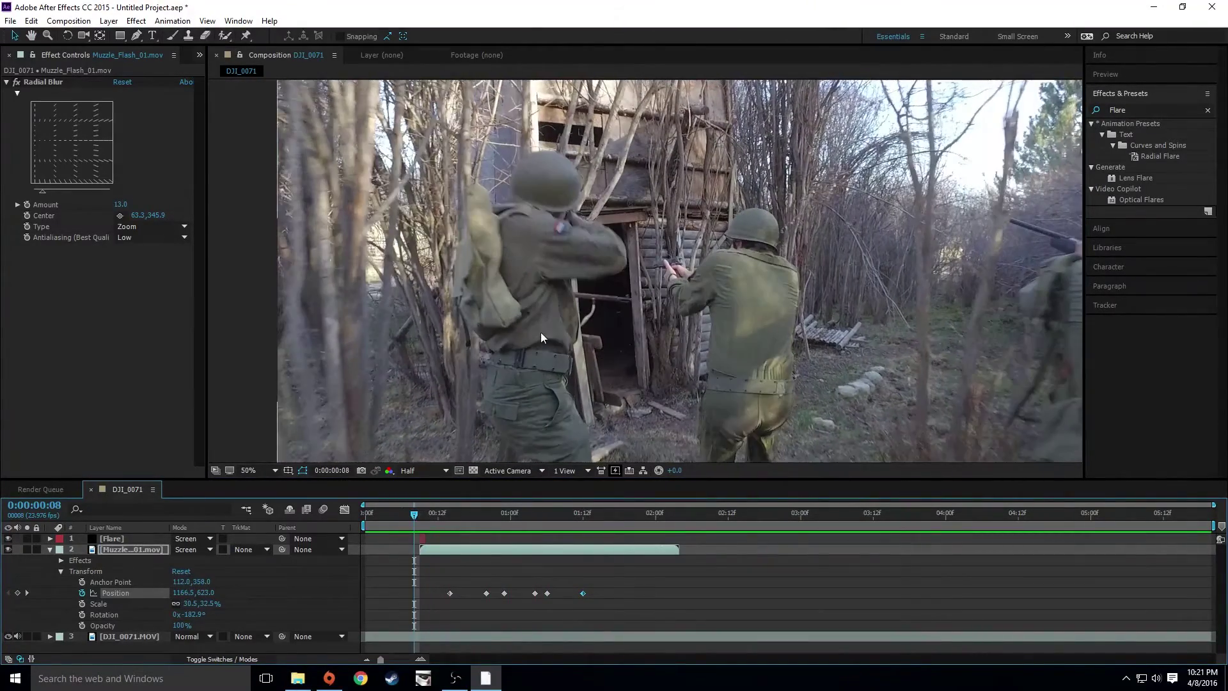
Step: Deselect the muzzle flash layer and collapse its properties in the timeline
{"action": "scroll", "coordinate": [540, 332], "scroll_direction": "up", "scroll_amount": 1}
{"action": "left_click", "coordinate": [699, 562]}
{"action": "scroll", "coordinate": [719, 330], "scroll_direction": "down", "scroll_amount": 1}
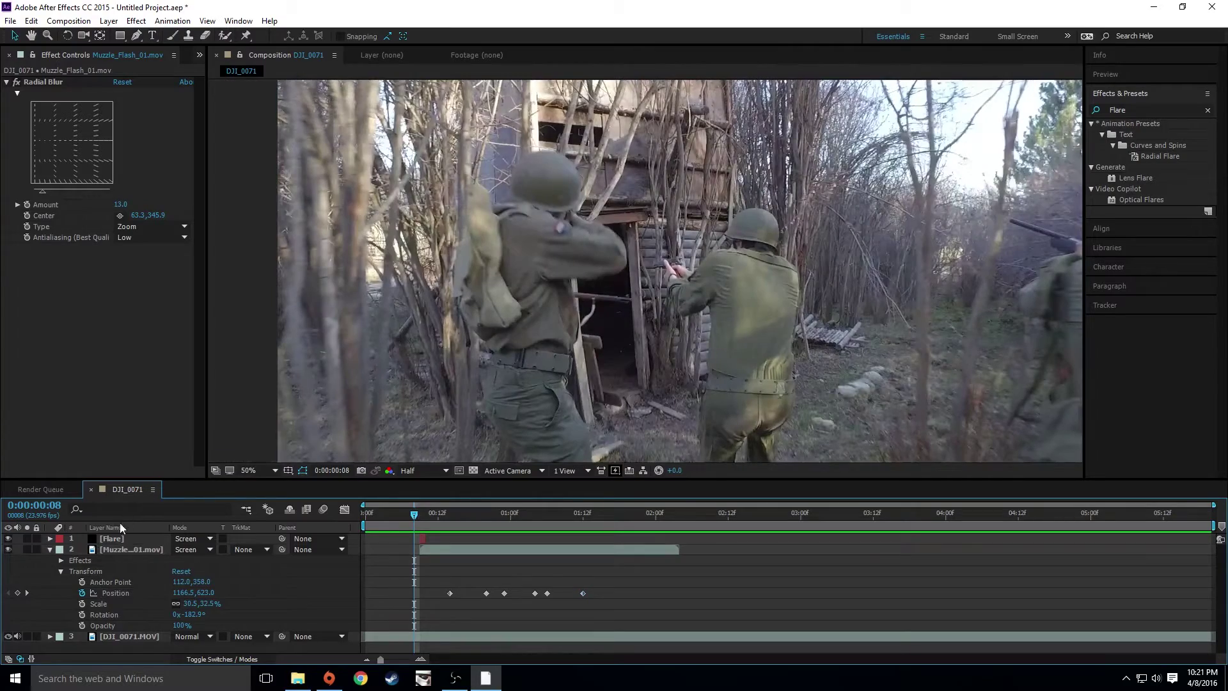
{"action": "left_click", "coordinate": [51, 551]}
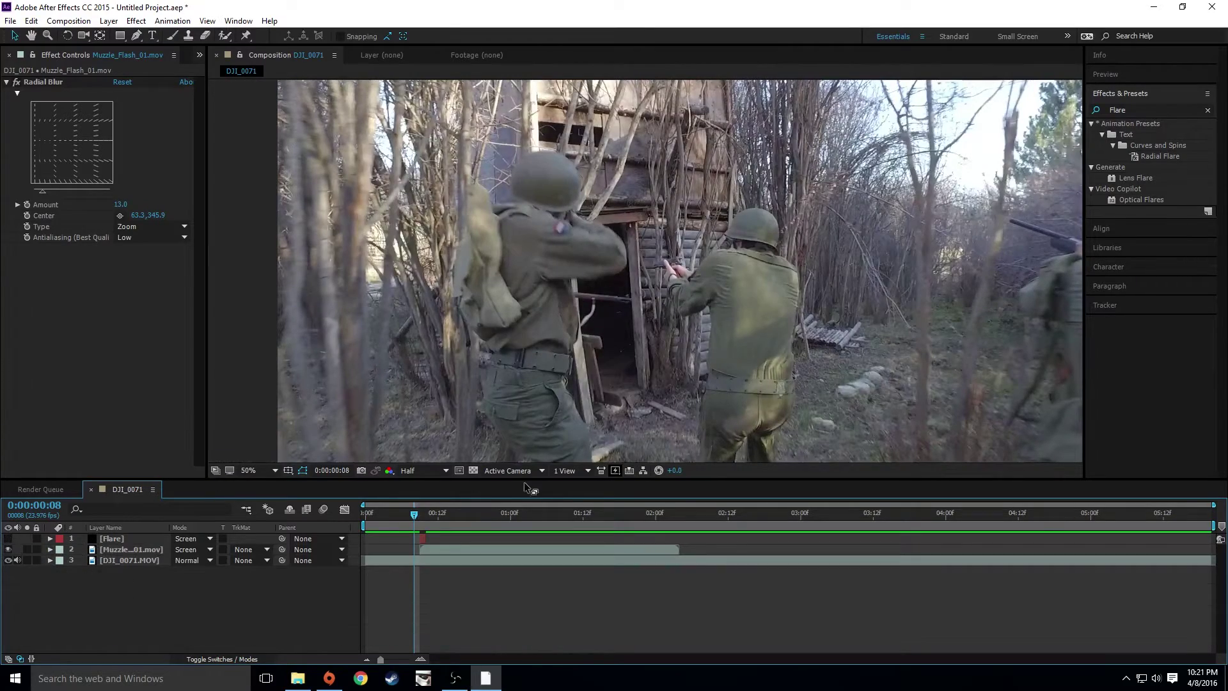
Step: Preview the first shot from around 0:00:00:06 with the Flare layer hidden and shown, and return to 0:00:00:09
{"action": "key", "text": "space"}
{"action": "key", "text": "space"}
{"action": "left_click_drag", "start_coordinate": [414, 515], "coordinate": [402, 516]}
{"action": "key", "text": "space"}
{"action": "key", "text": "space"}
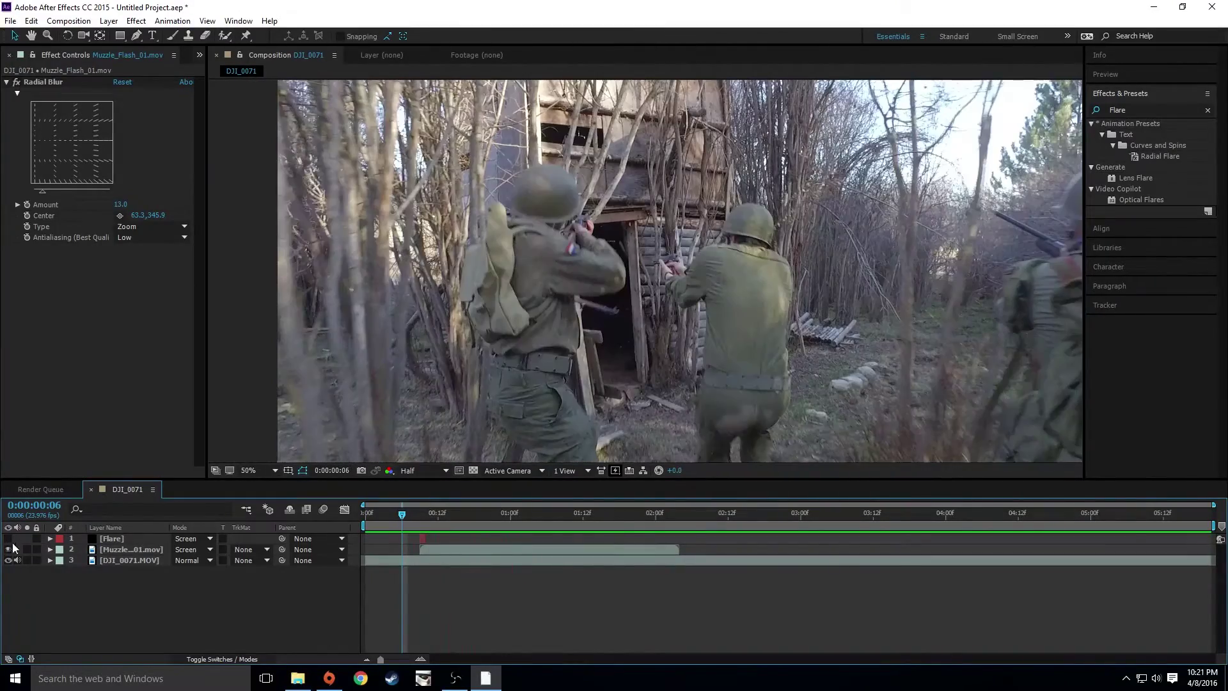
{"action": "left_click_drag", "start_coordinate": [13, 548], "coordinate": [9, 538]}
{"action": "key", "text": "space"}
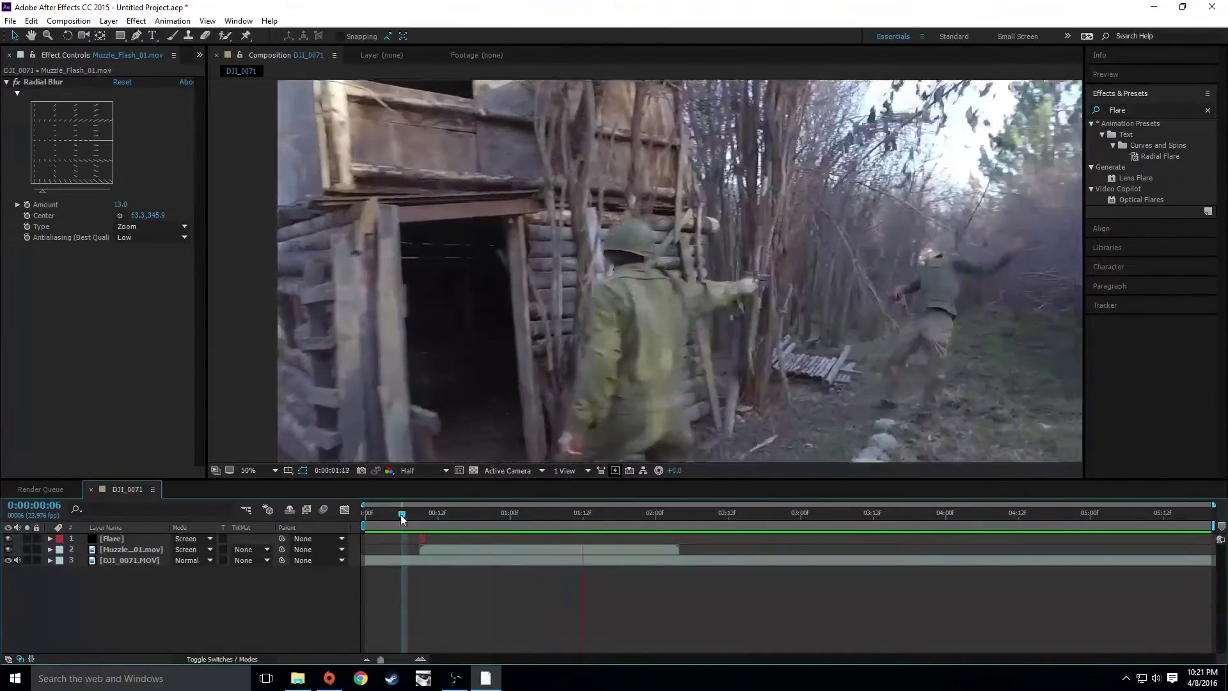
{"action": "left_click", "coordinate": [405, 512]}
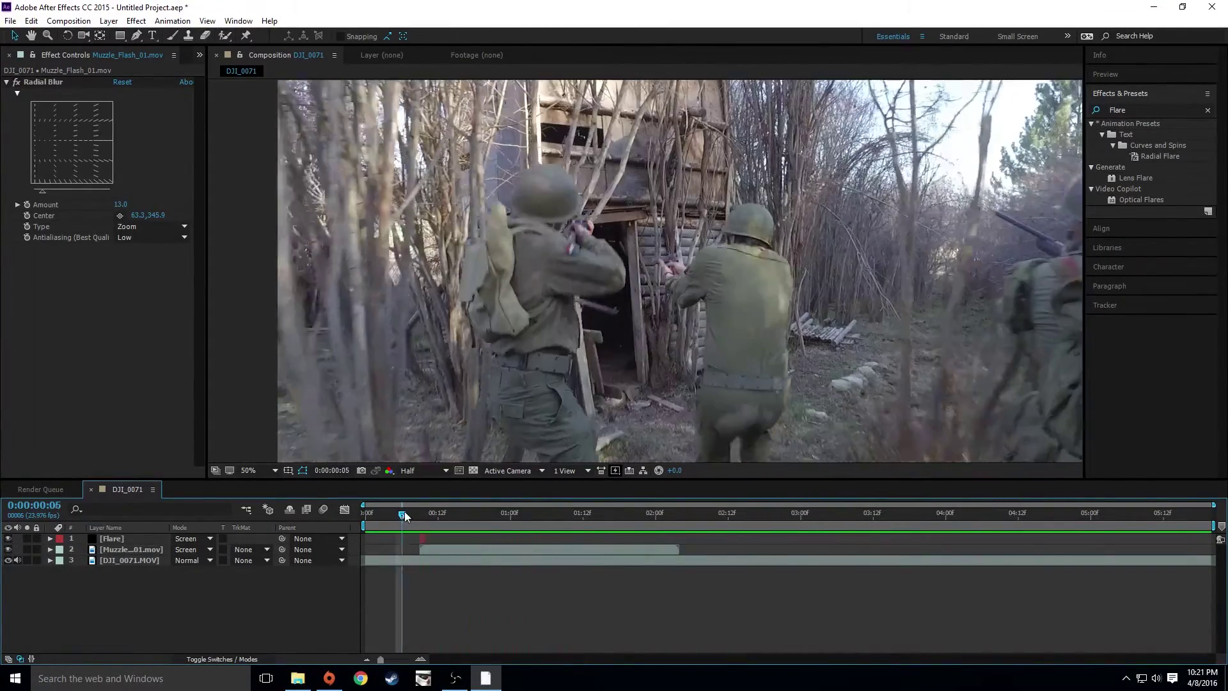
{"action": "mouse_move", "coordinate": [405, 512]}
{"action": "left_mouse_down"}
{"action": "mouse_move", "coordinate": [435, 513]}
{"action": "mouse_move", "coordinate": [405, 517]}
{"action": "mouse_move", "coordinate": [419, 521]}
{"action": "left_mouse_up"}
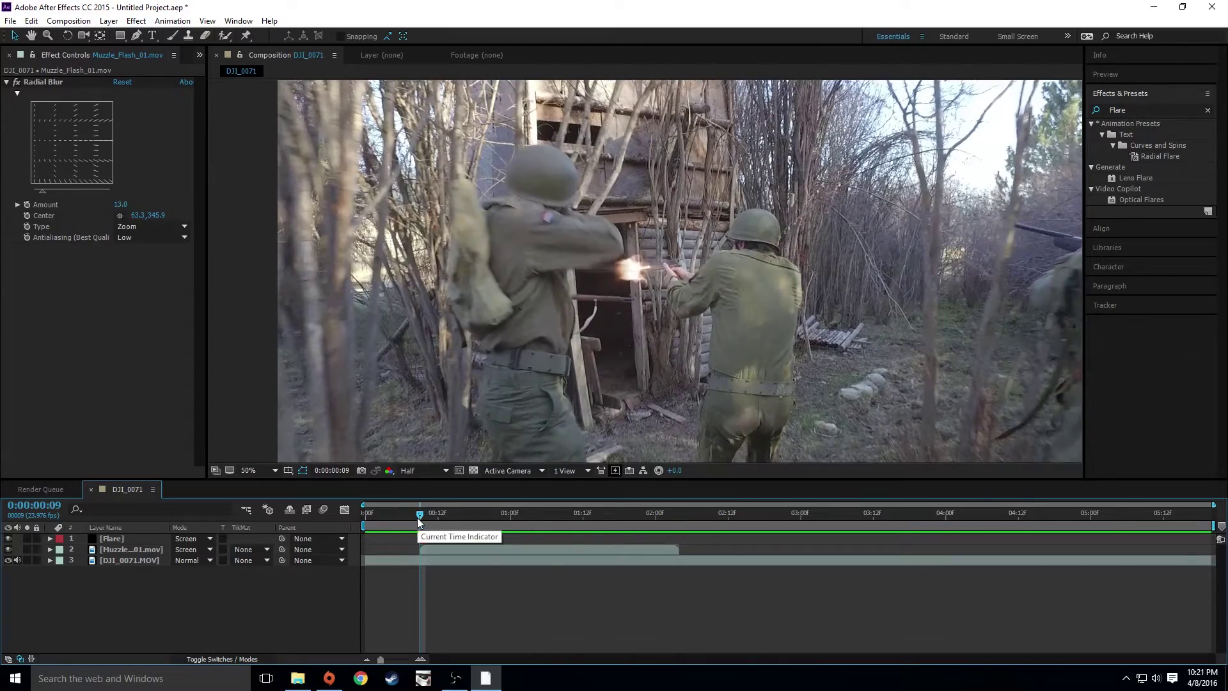
Step: Examine the frames around 0:00:01:07 closely for the soldier's second pistol shot, and stop at 0:00:01:07
{"action": "left_click_drag", "start_coordinate": [419, 512], "coordinate": [565, 504]}
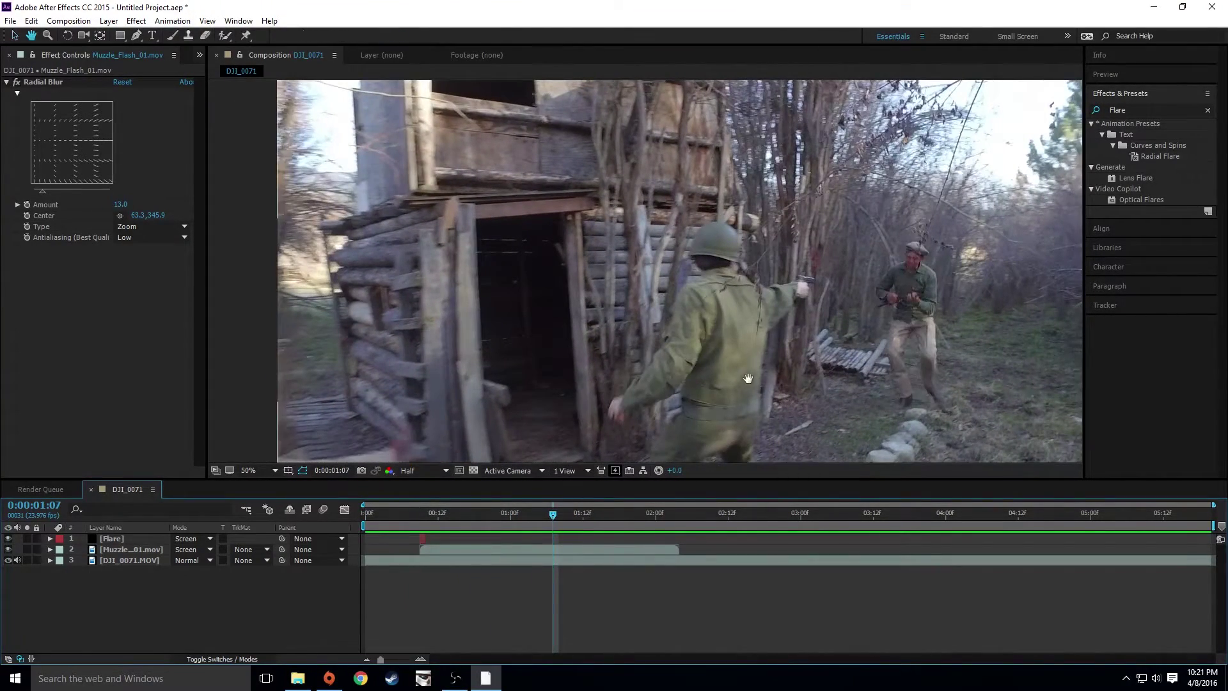
{"action": "left_click_drag", "start_coordinate": [745, 381], "coordinate": [515, 333]}
{"action": "scroll", "coordinate": [563, 318], "scroll_direction": "up", "scroll_amount": 1}
{"action": "left_click_drag", "start_coordinate": [625, 245], "coordinate": [644, 314]}
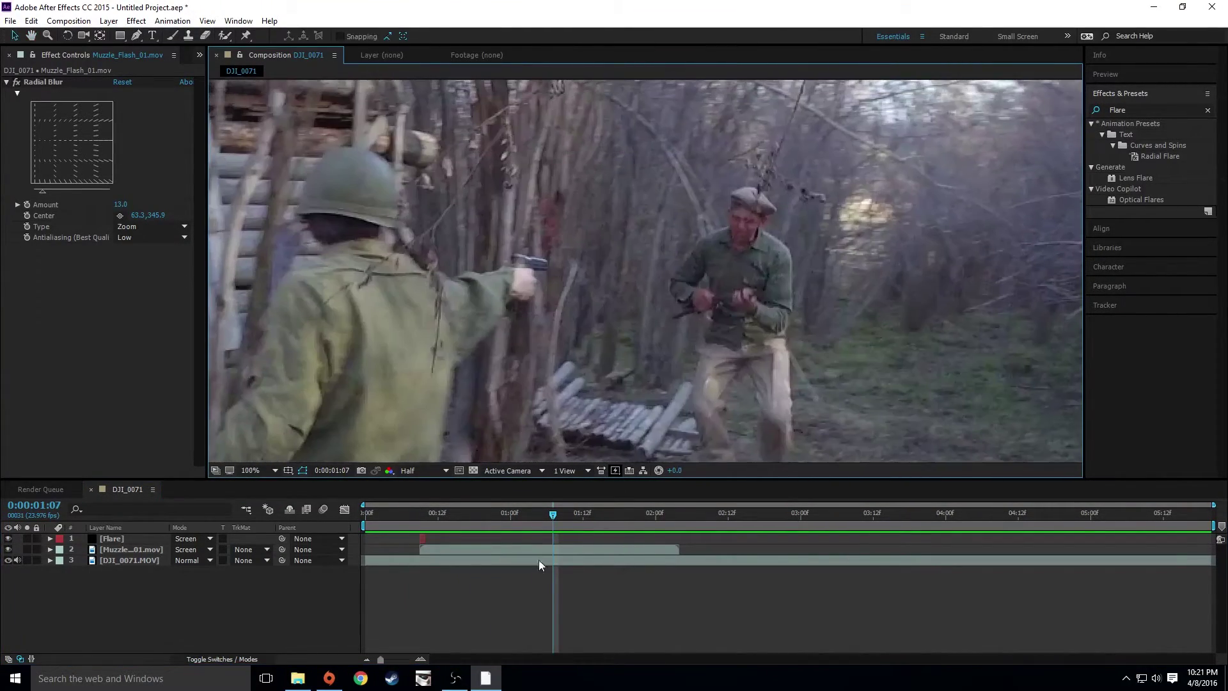
{"action": "key", "text": "Page_Up"}
{"action": "key", "text": "Page_Down"}
{"action": "key", "text": "Page_Down"}
{"action": "key", "text": "Page_Down"}
{"action": "key", "text": "Page_Down"}
{"action": "key", "text": "Page_Up"}
{"action": "key", "text": "Page_Up"}
{"action": "key", "text": "Page_Up"}
{"action": "key", "text": "Page_Up"}
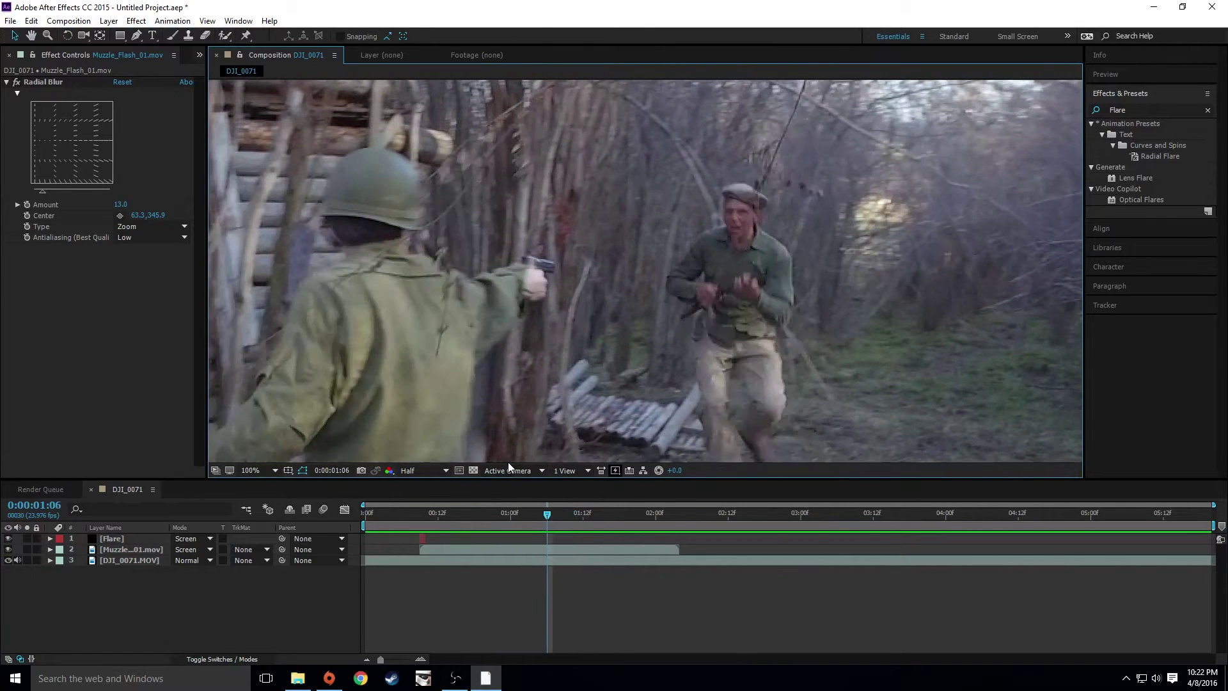
{"action": "key", "text": "Page_Down"}
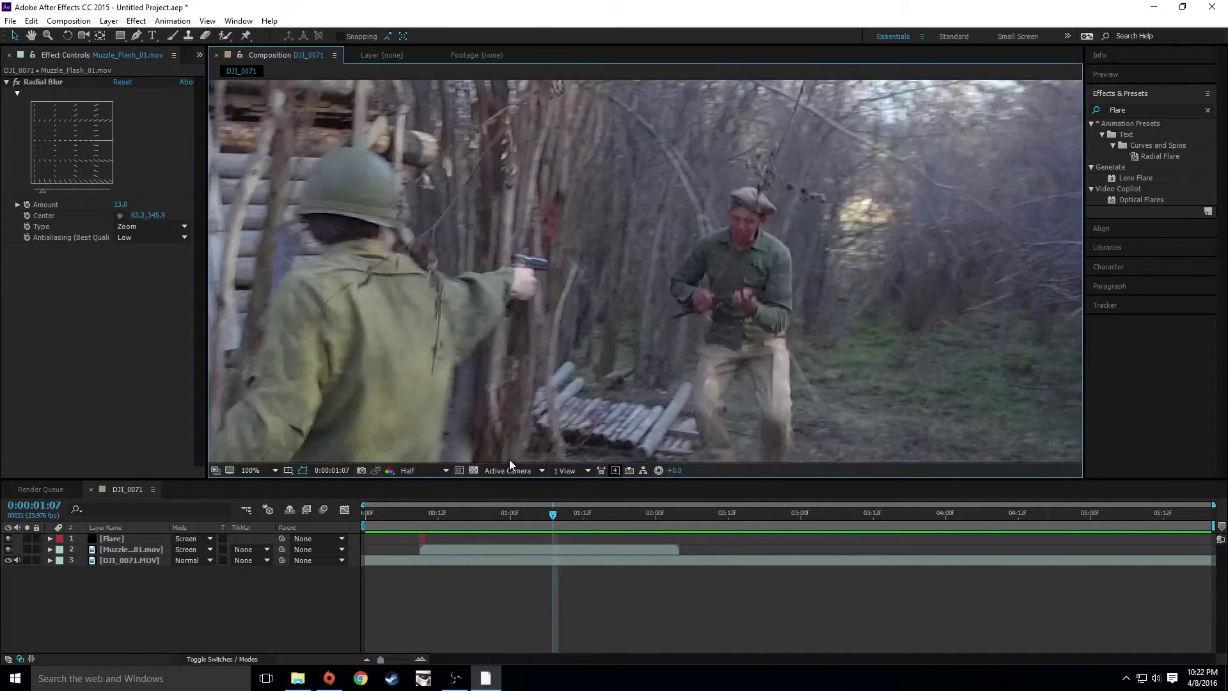
Step: Add Muzzle_Flash_02.mov to the composition directly above the first muzzle flash layer, starting at 0:00:01:07
{"action": "left_click", "coordinate": [125, 550]}
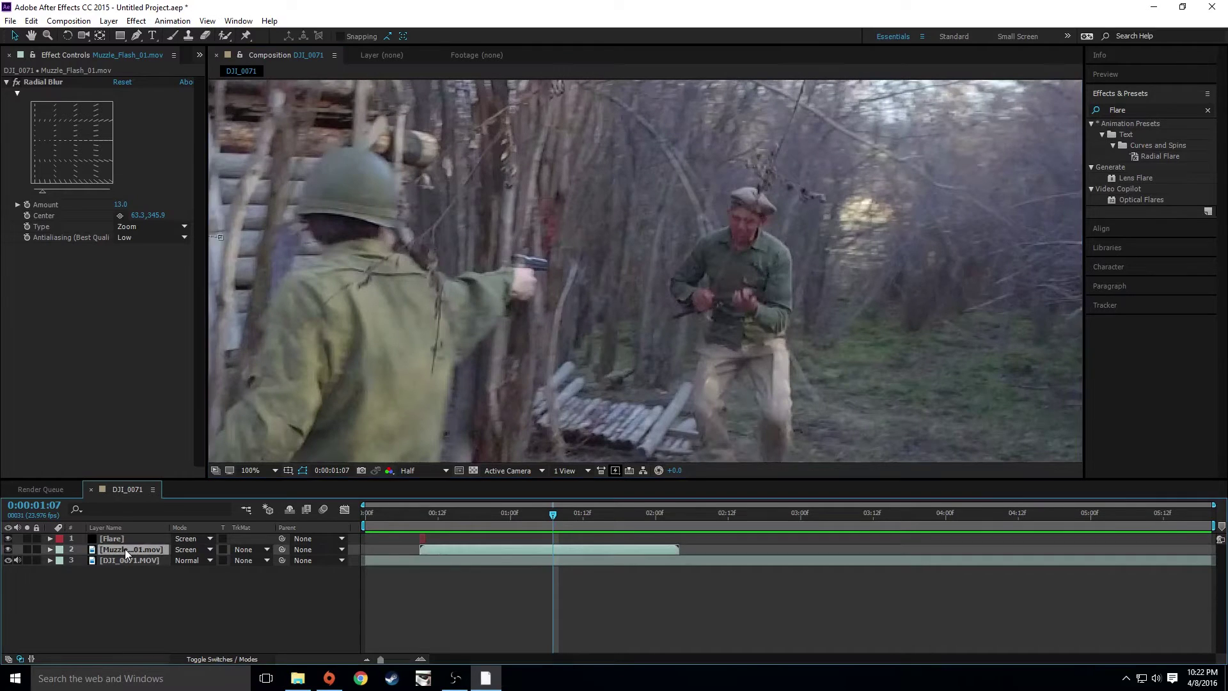
{"action": "left_click", "coordinate": [198, 56]}
{"action": "left_click", "coordinate": [206, 72]}
{"action": "left_click", "coordinate": [36, 208]}
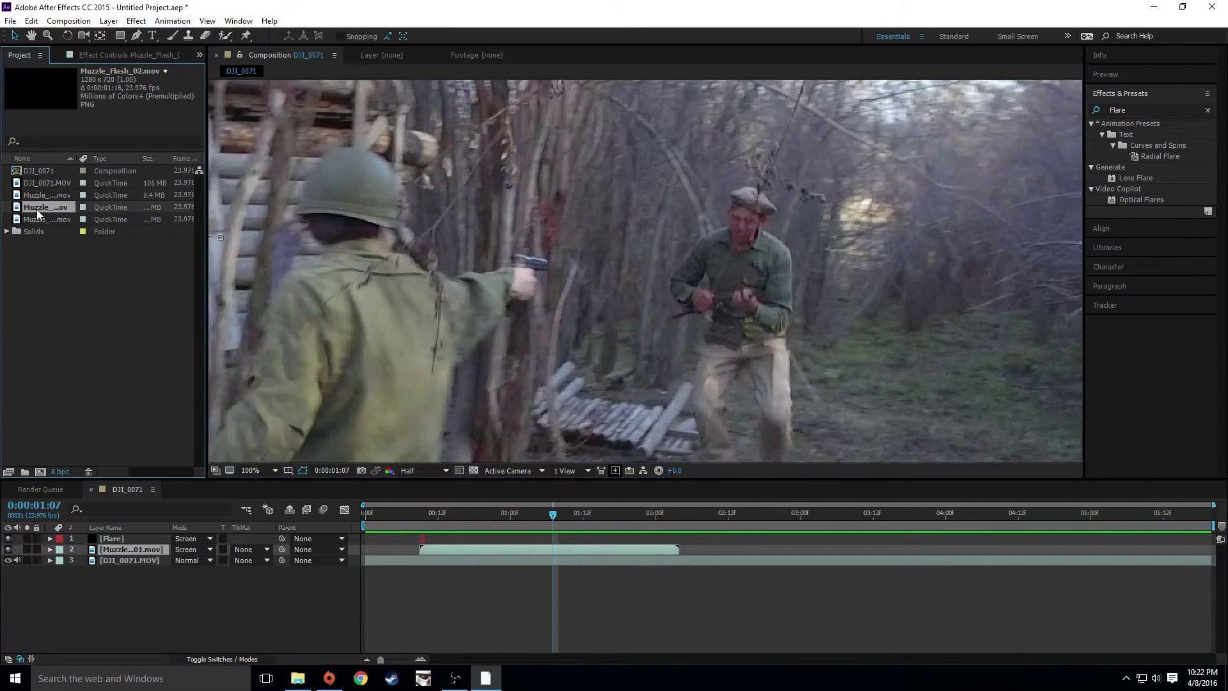
{"action": "left_click", "coordinate": [44, 216]}
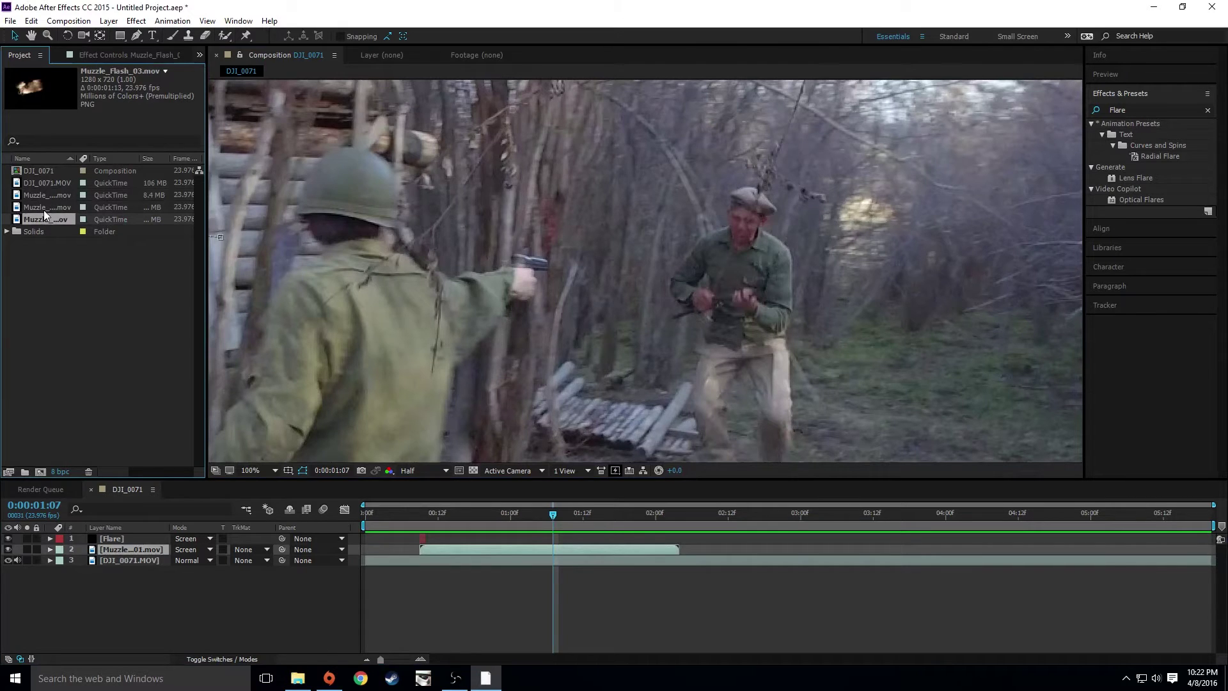
{"action": "left_click", "coordinate": [44, 209]}
{"action": "left_click_drag", "start_coordinate": [40, 207], "coordinate": [147, 544]}
{"action": "left_click_drag", "start_coordinate": [430, 546], "coordinate": [616, 554]}
Step: Shift the second flash's anchor point to the source of its sparks and place that point on the pistol's muzzle
{"action": "left_click_drag", "start_coordinate": [517, 318], "coordinate": [741, 289]}
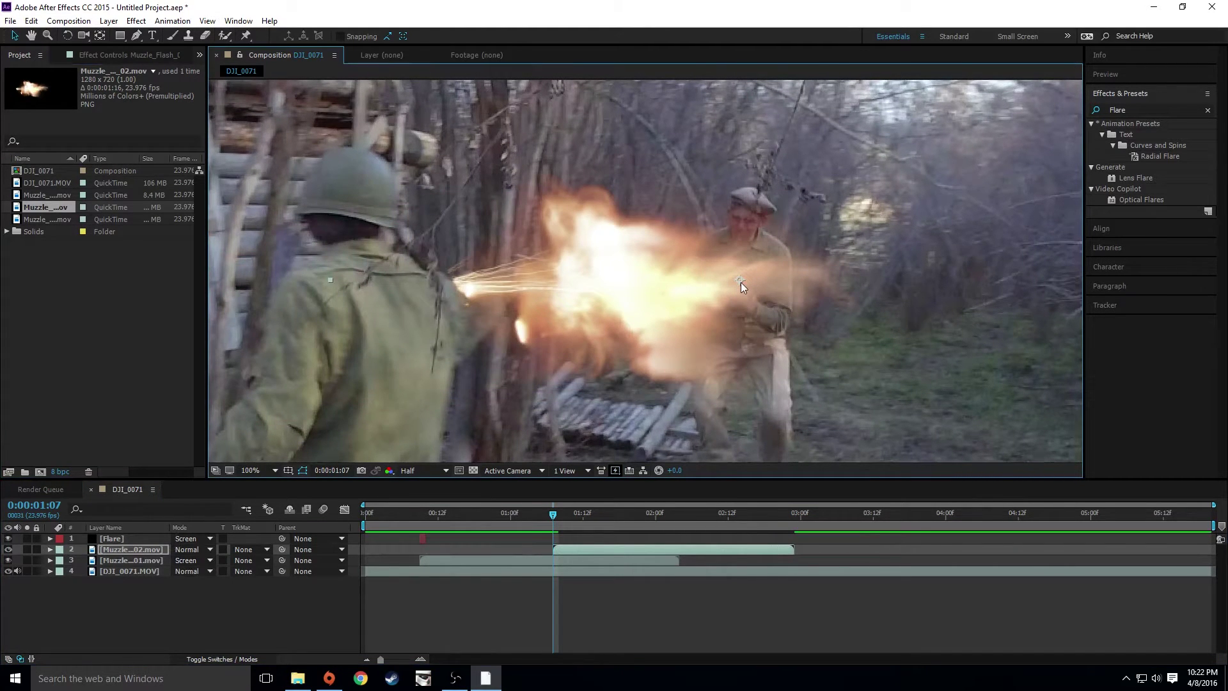
{"action": "key", "text": "y"}
{"action": "key", "text": "v"}
{"action": "left_click_drag", "start_coordinate": [454, 290], "coordinate": [558, 260]}
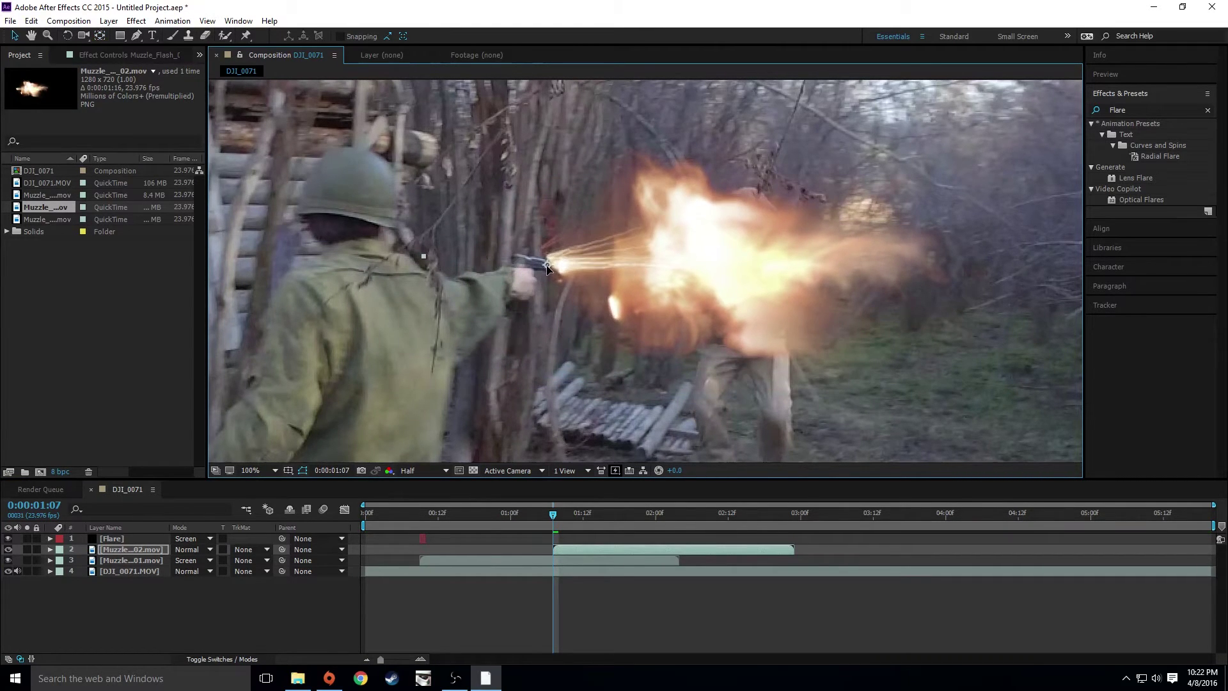
Step: Scale the second muzzle flash down to suit the pistol and rotate it slightly clockwise to match the barrel
{"action": "scroll", "coordinate": [465, 258], "scroll_direction": "down", "scroll_amount": 2}
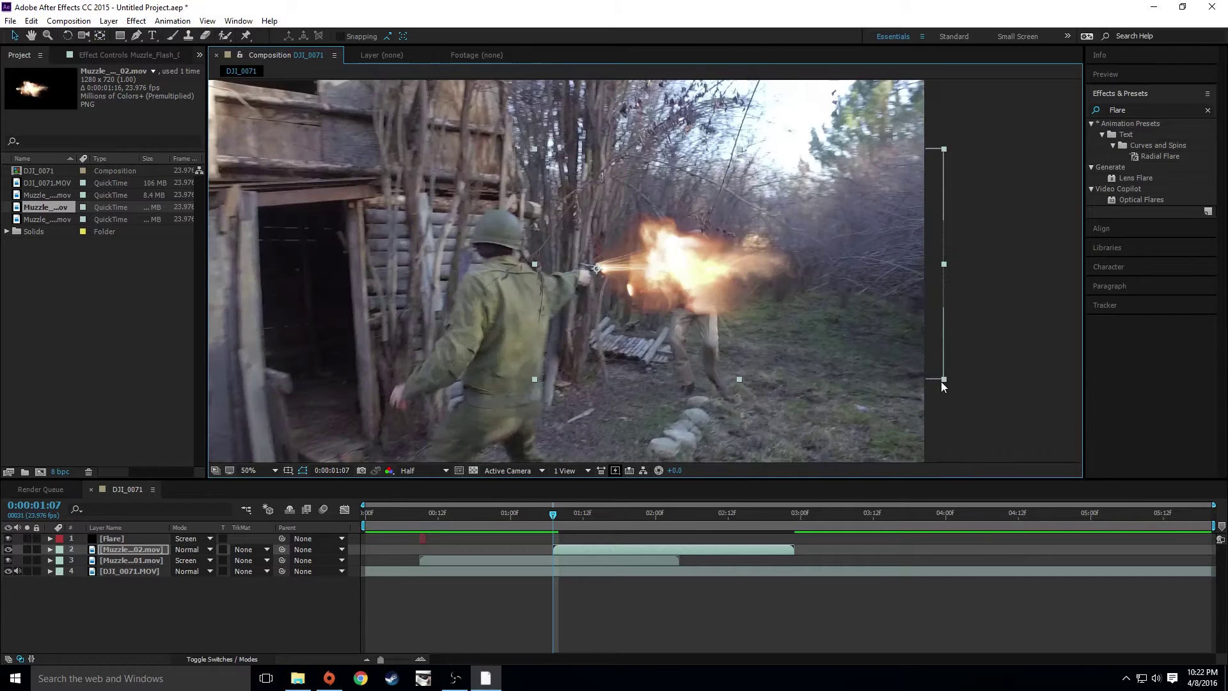
{"action": "left_click_drag", "start_coordinate": [941, 381], "coordinate": [685, 293]}
{"action": "scroll", "coordinate": [623, 293], "scroll_direction": "up", "scroll_amount": 4}
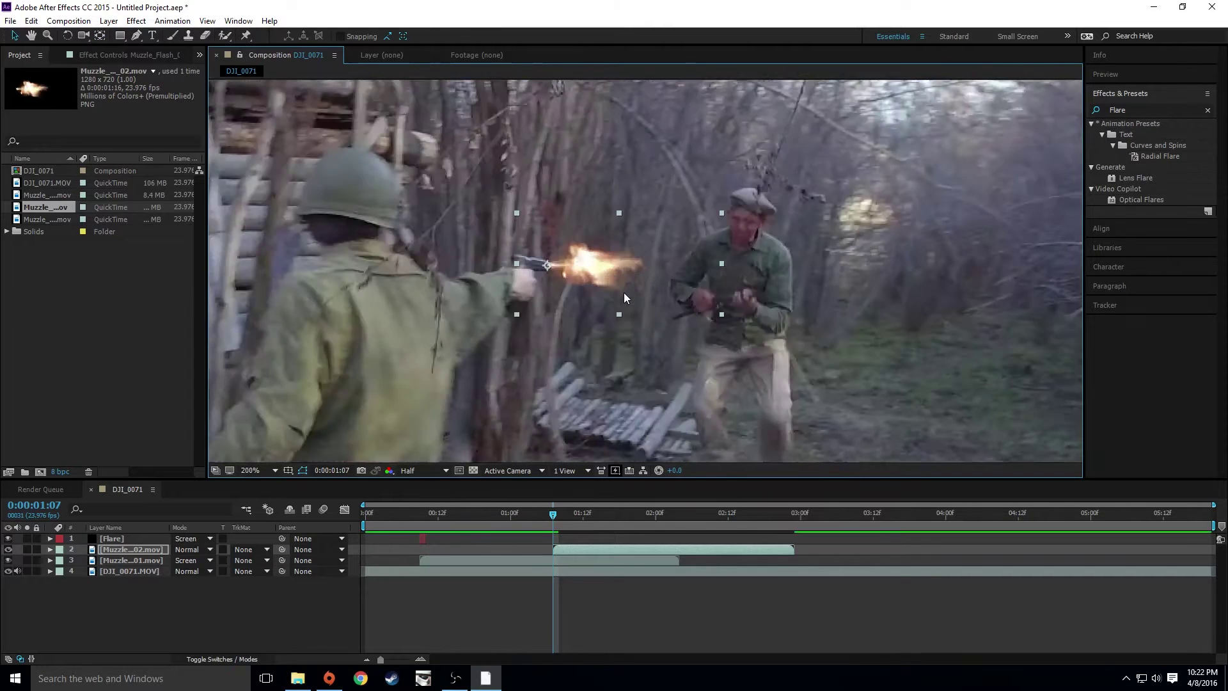
{"action": "left_click_drag", "start_coordinate": [797, 357], "coordinate": [668, 365]}
{"action": "key", "text": "w"}
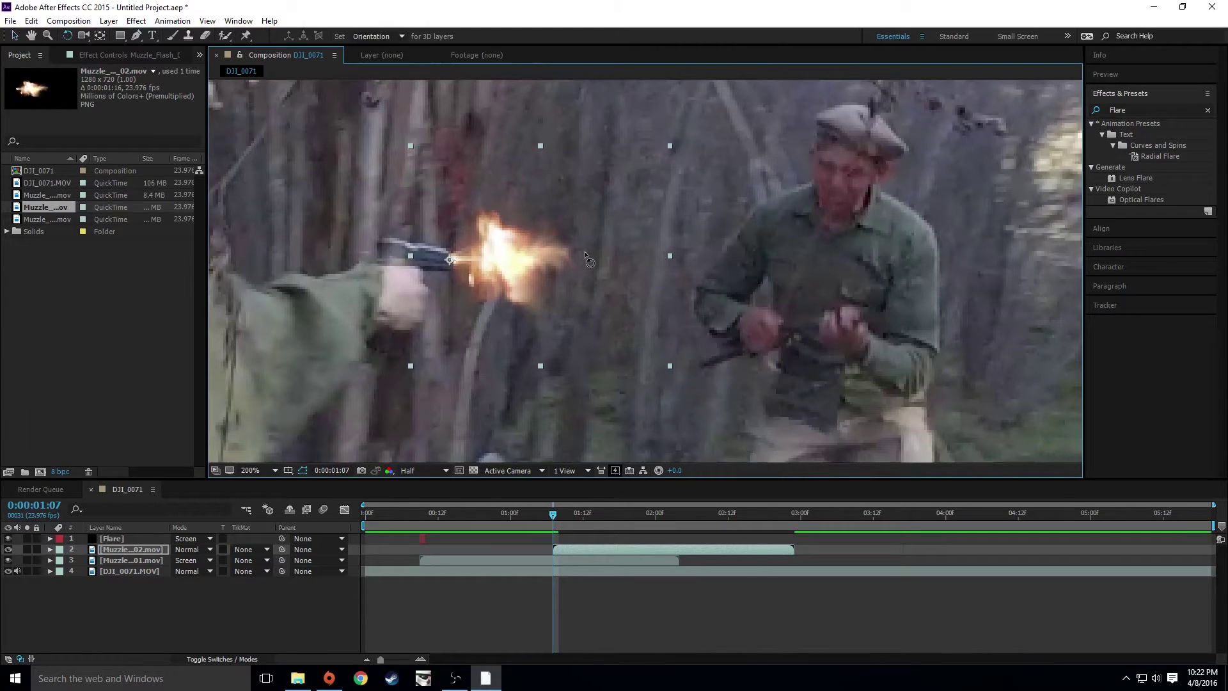
{"action": "left_click_drag", "start_coordinate": [585, 251], "coordinate": [542, 267]}
{"action": "key", "text": "v"}
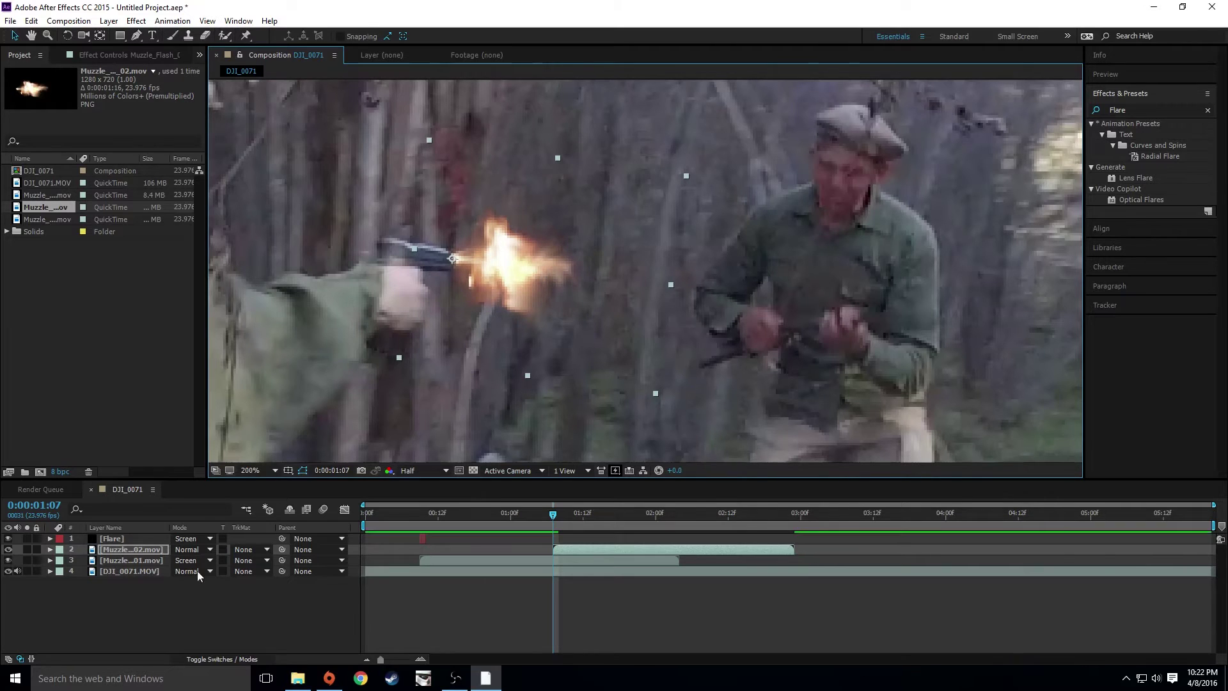
Step: Set the Muzzle_Flash_02 layer's blend mode to Screen and deselect it
{"action": "left_click", "coordinate": [191, 549]}
{"action": "left_click", "coordinate": [267, 271]}
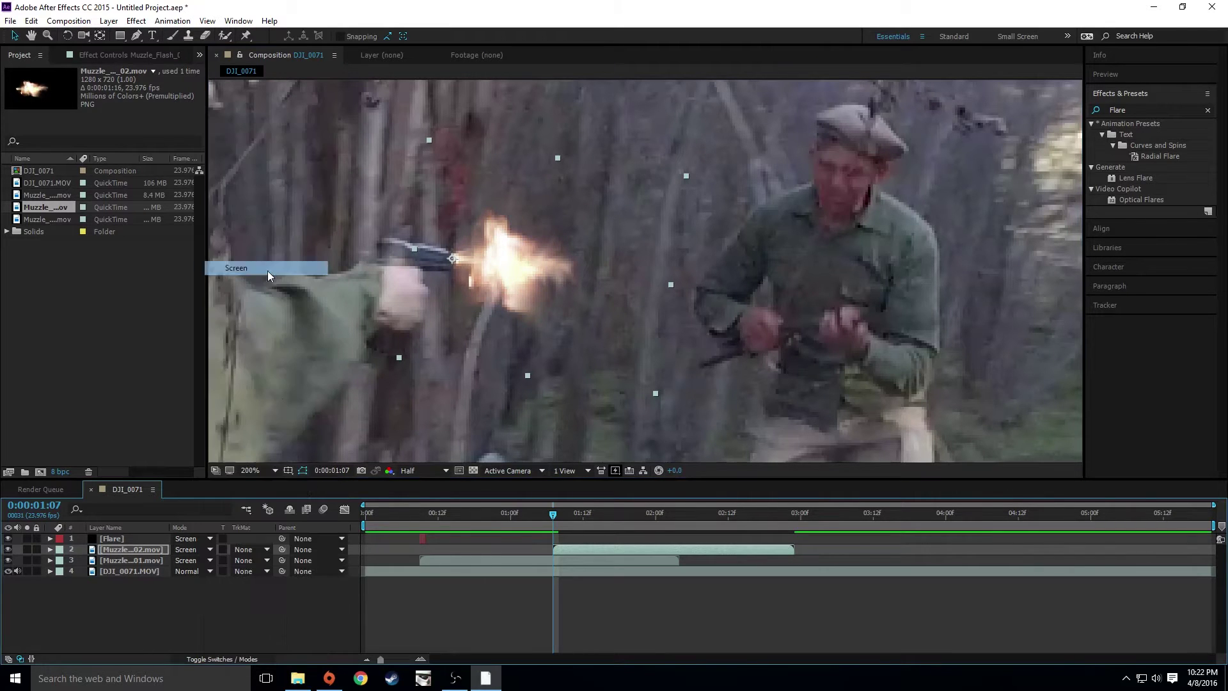
{"action": "left_click", "coordinate": [278, 577]}
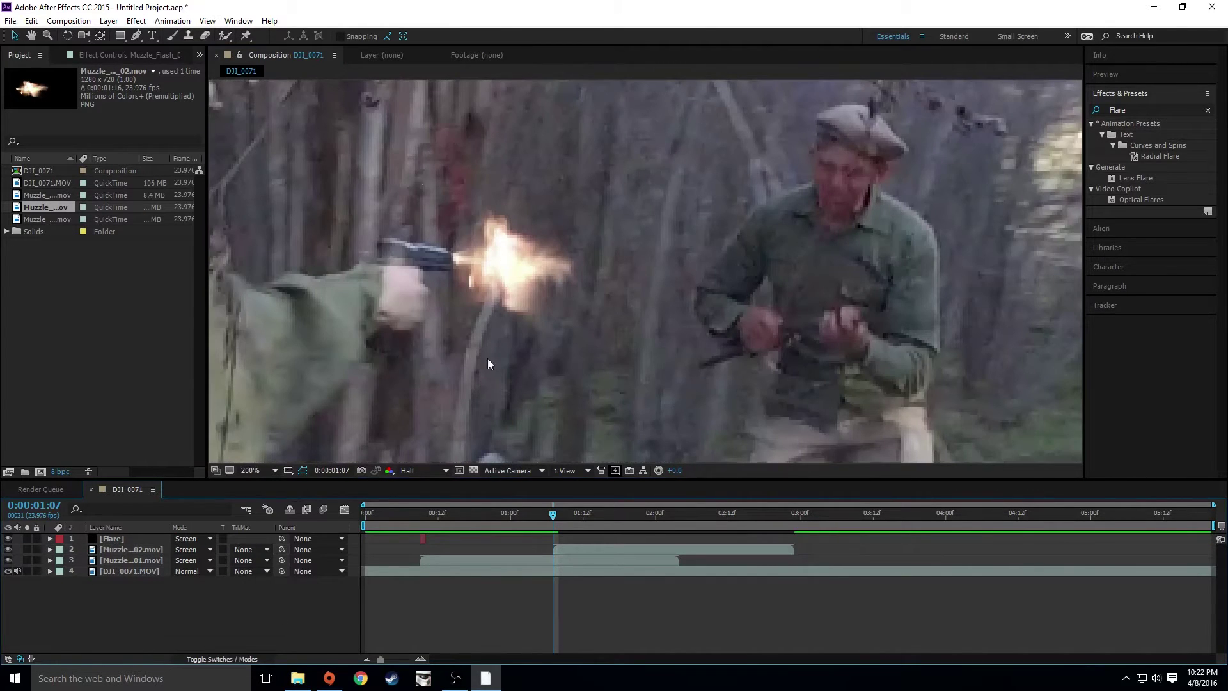
Step: Apply Radial Blur to the second muzzle flash with amount 18, type Zoom and the center at about 721, 353
{"action": "scroll", "coordinate": [487, 360], "scroll_direction": "down", "scroll_amount": 1}
{"action": "left_click", "coordinate": [575, 306]}
{"action": "left_click", "coordinate": [136, 21]}
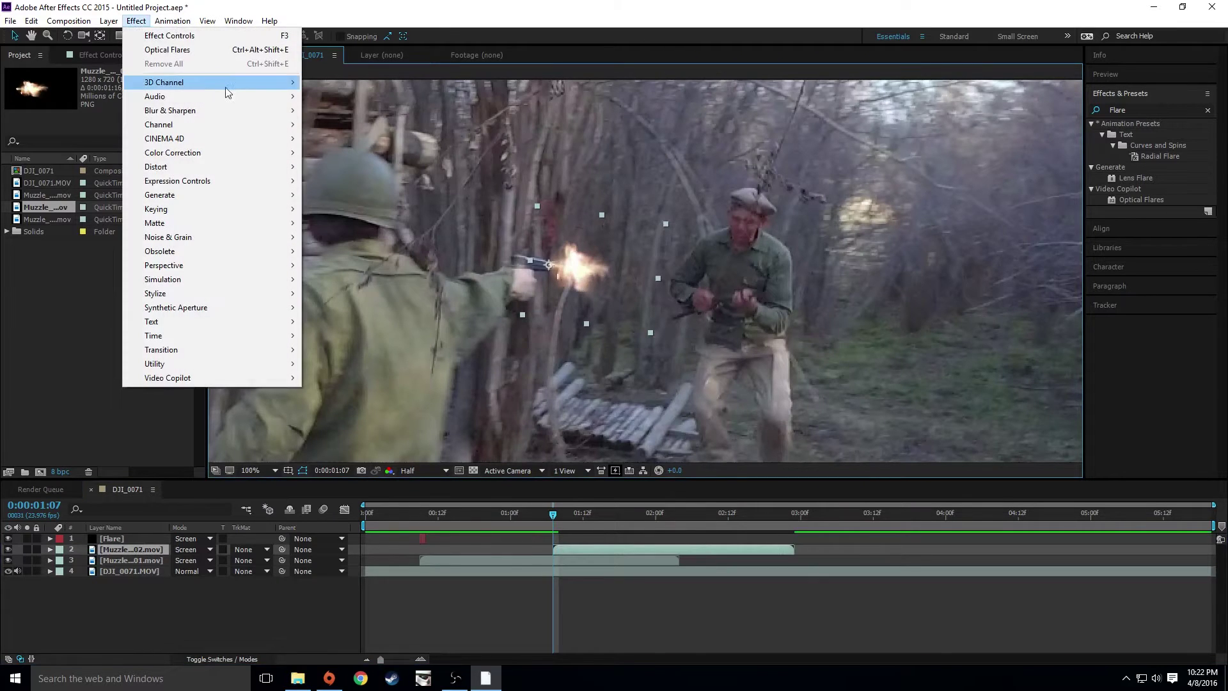
{"action": "mouse_move", "coordinate": [256, 110]}
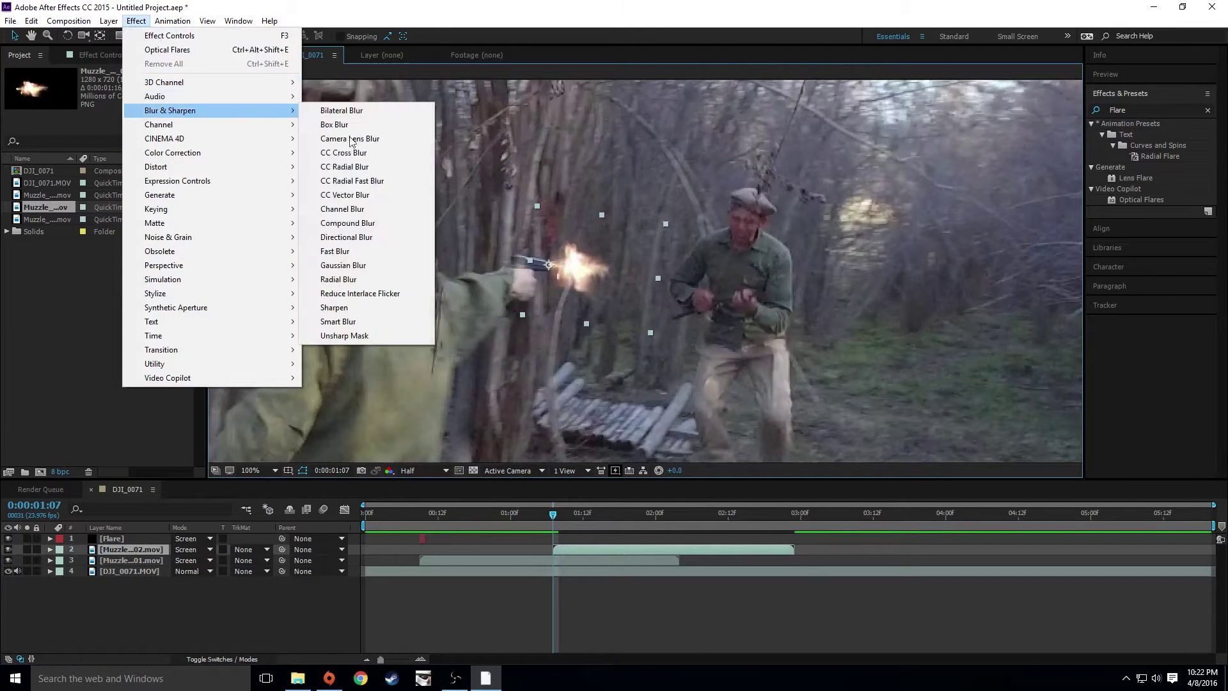
{"action": "left_click", "coordinate": [371, 279]}
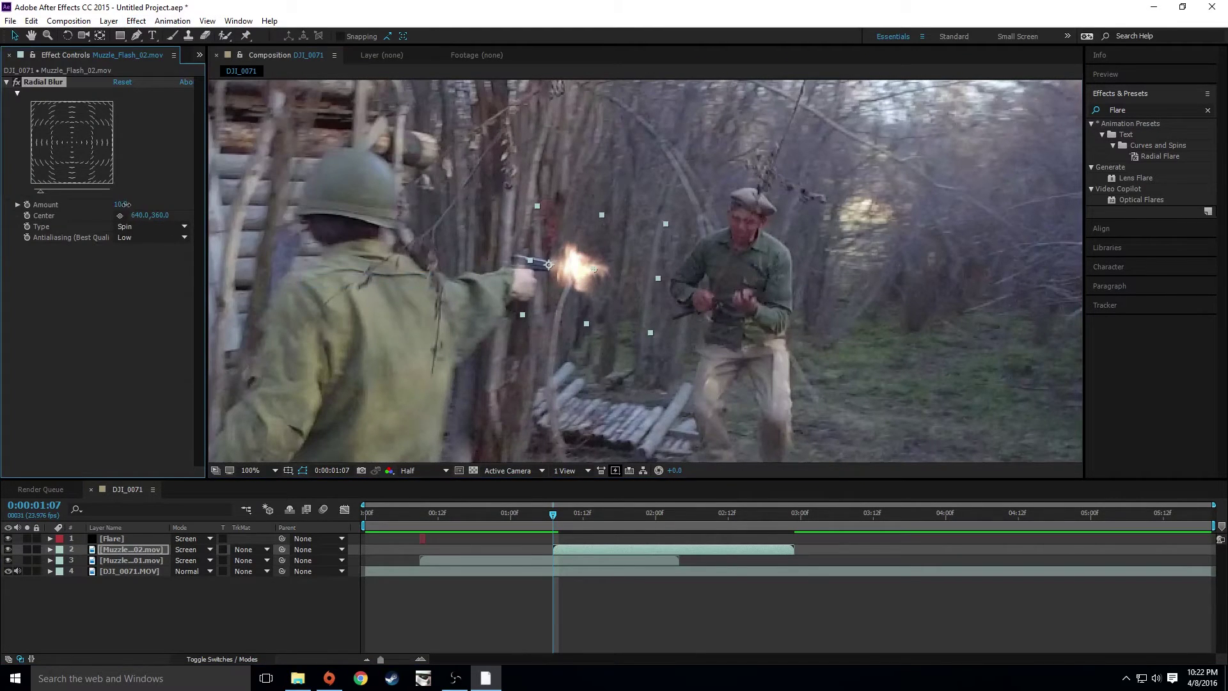
{"action": "left_click_drag", "start_coordinate": [126, 204], "coordinate": [137, 204]}
{"action": "left_click", "coordinate": [151, 226]}
{"action": "left_click", "coordinate": [138, 253]}
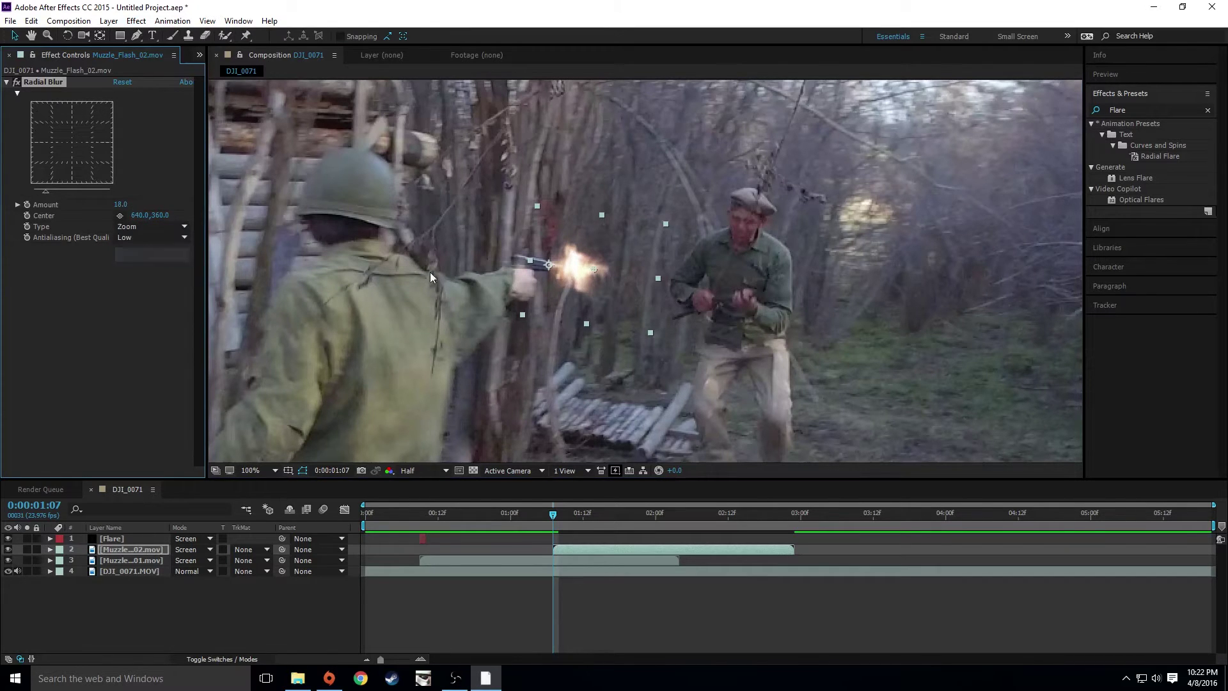
{"action": "mouse_move", "coordinate": [589, 271]}
{"action": "left_mouse_down"}
{"action": "mouse_move", "coordinate": [617, 271]}
{"action": "mouse_move", "coordinate": [539, 269]}
{"action": "mouse_move", "coordinate": [602, 269]}
{"action": "left_mouse_up"}
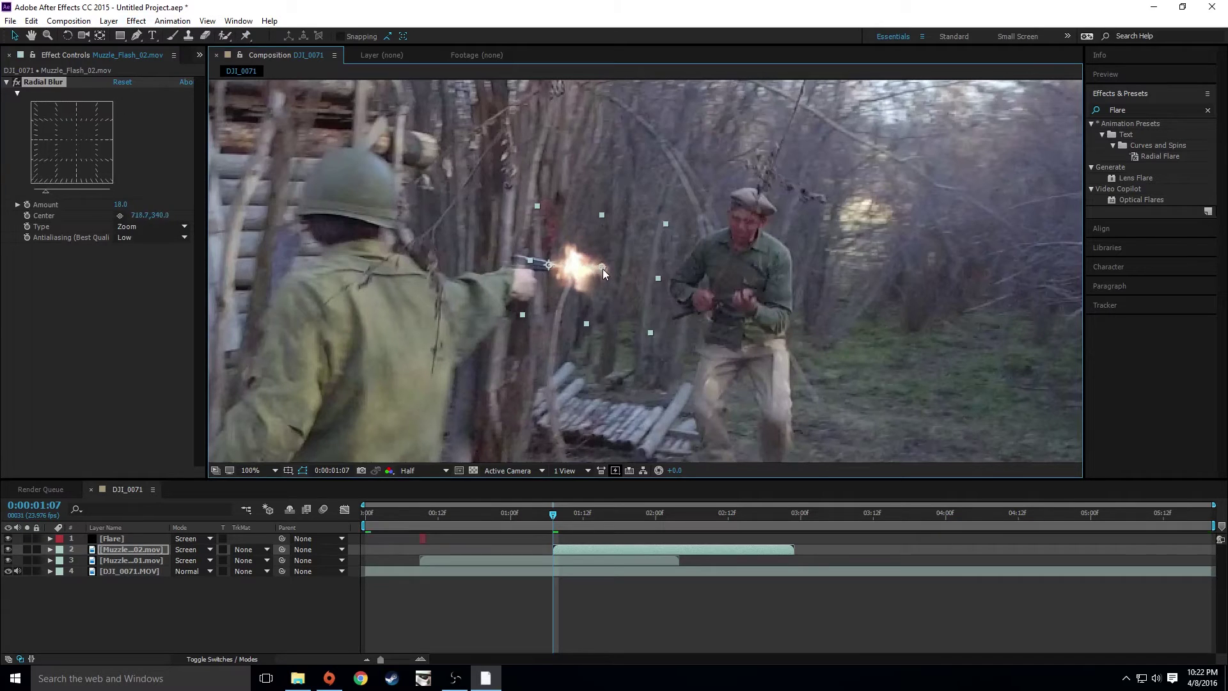
{"action": "left_click", "coordinate": [651, 643]}
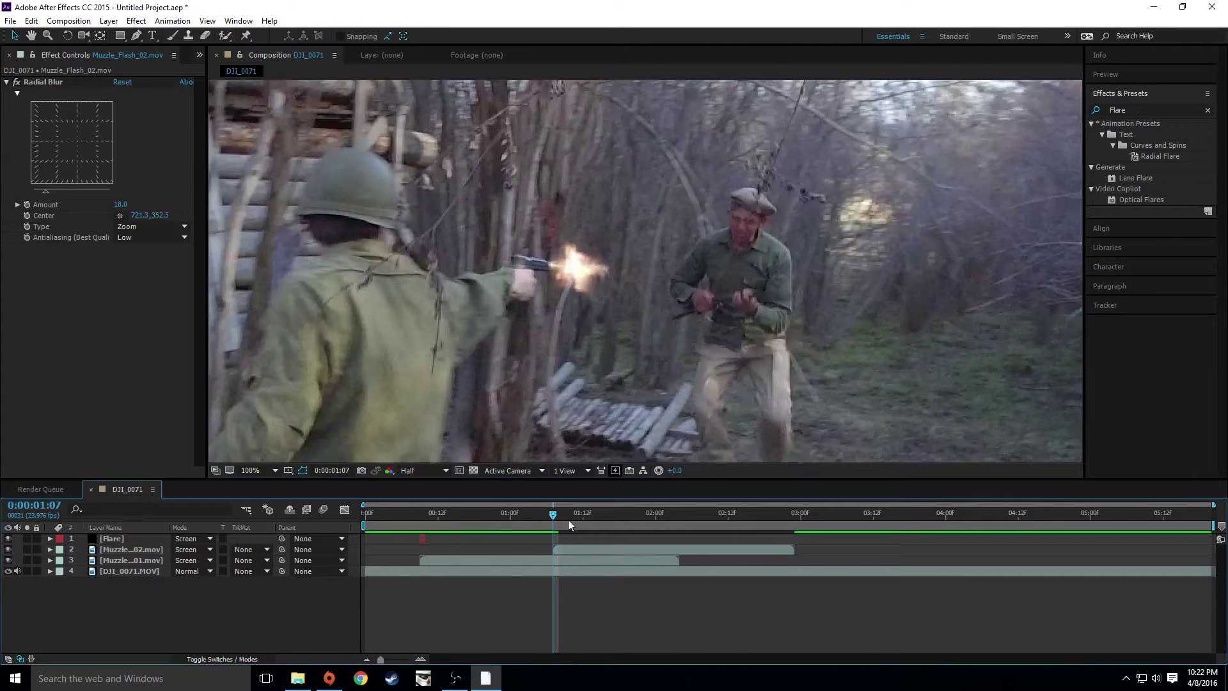
Step: Duplicate the Flare layer and move the one-frame copy to 0:00:01:07
{"action": "left_click_drag", "start_coordinate": [553, 517], "coordinate": [551, 518]}
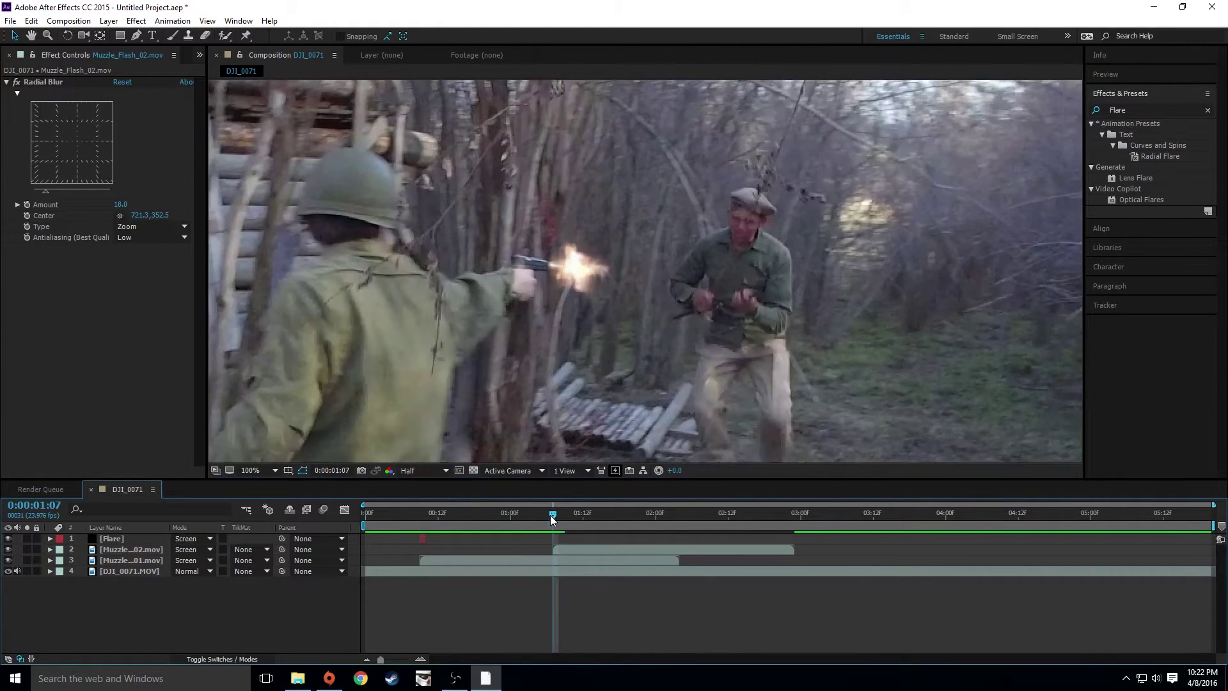
{"action": "left_click", "coordinate": [123, 539]}
{"action": "key", "text": "ctrl+d"}
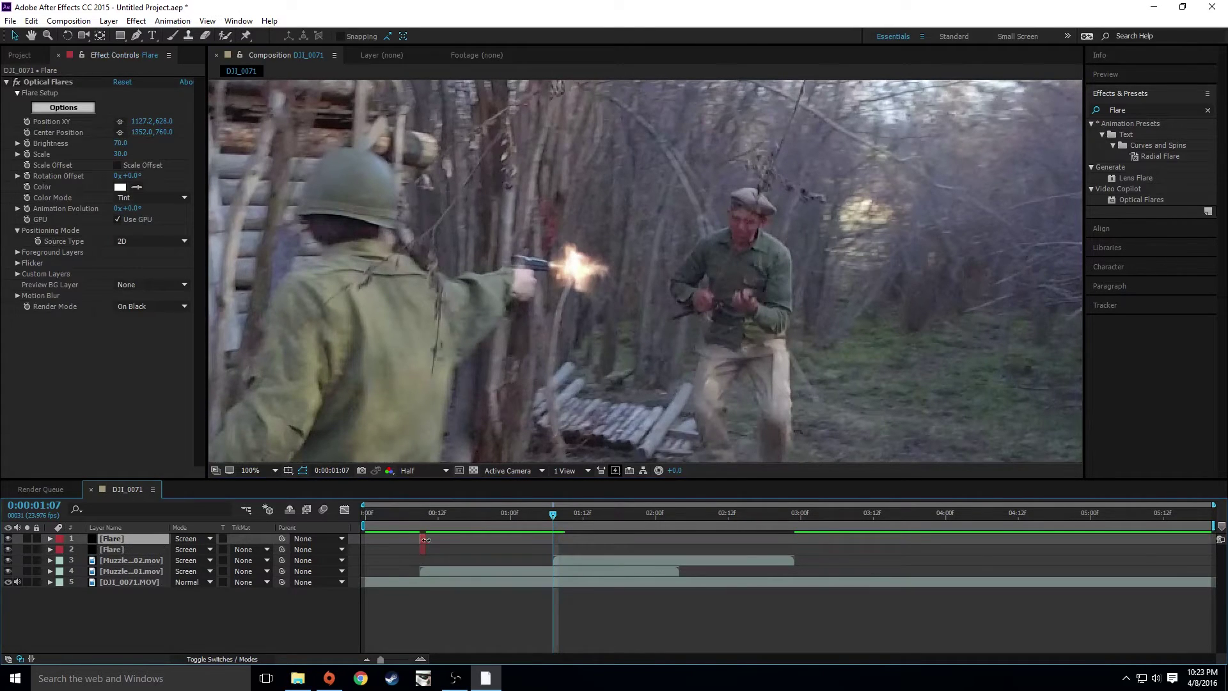
{"action": "left_click_drag", "start_coordinate": [424, 539], "coordinate": [551, 539]}
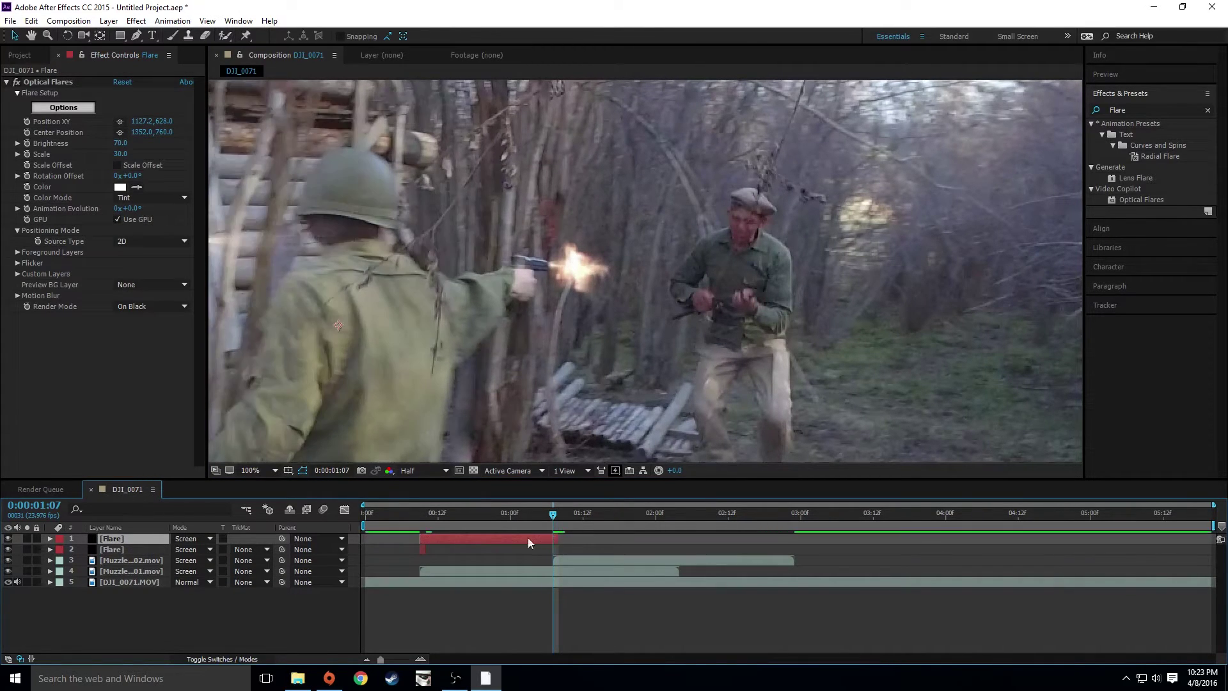
{"action": "left_click_drag", "start_coordinate": [423, 539], "coordinate": [554, 539]}
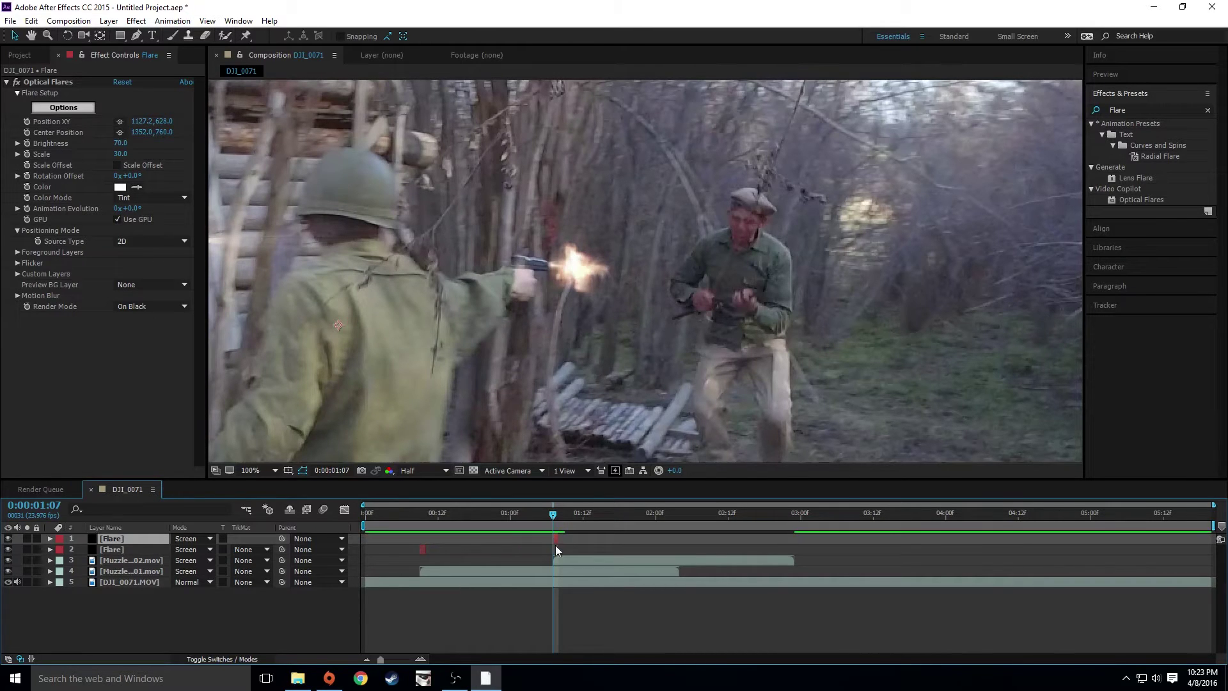
Step: Move the duplicated flare onto the second muzzle flash at about 1731, 668 and set its scale to 35
{"action": "scroll", "coordinate": [497, 277], "scroll_direction": "down", "scroll_amount": 2}
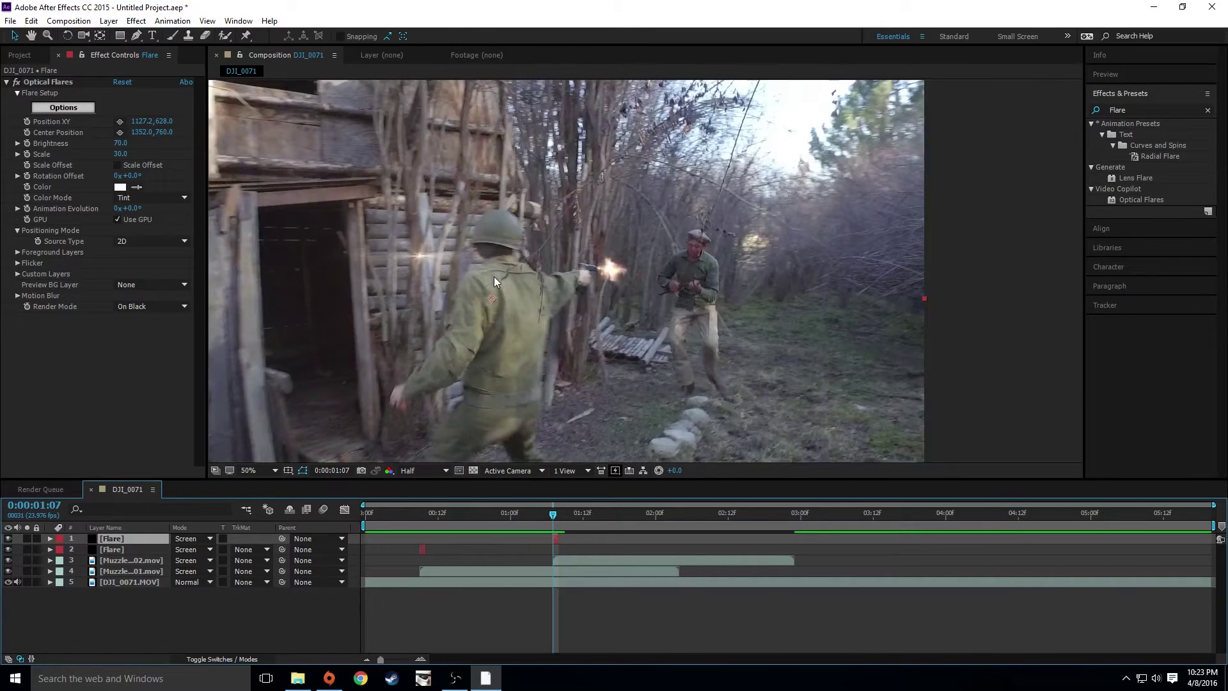
{"action": "left_click", "coordinate": [56, 82]}
{"action": "left_click_drag", "start_coordinate": [424, 258], "coordinate": [614, 270]}
{"action": "scroll", "coordinate": [623, 277], "scroll_direction": "up", "scroll_amount": 2}
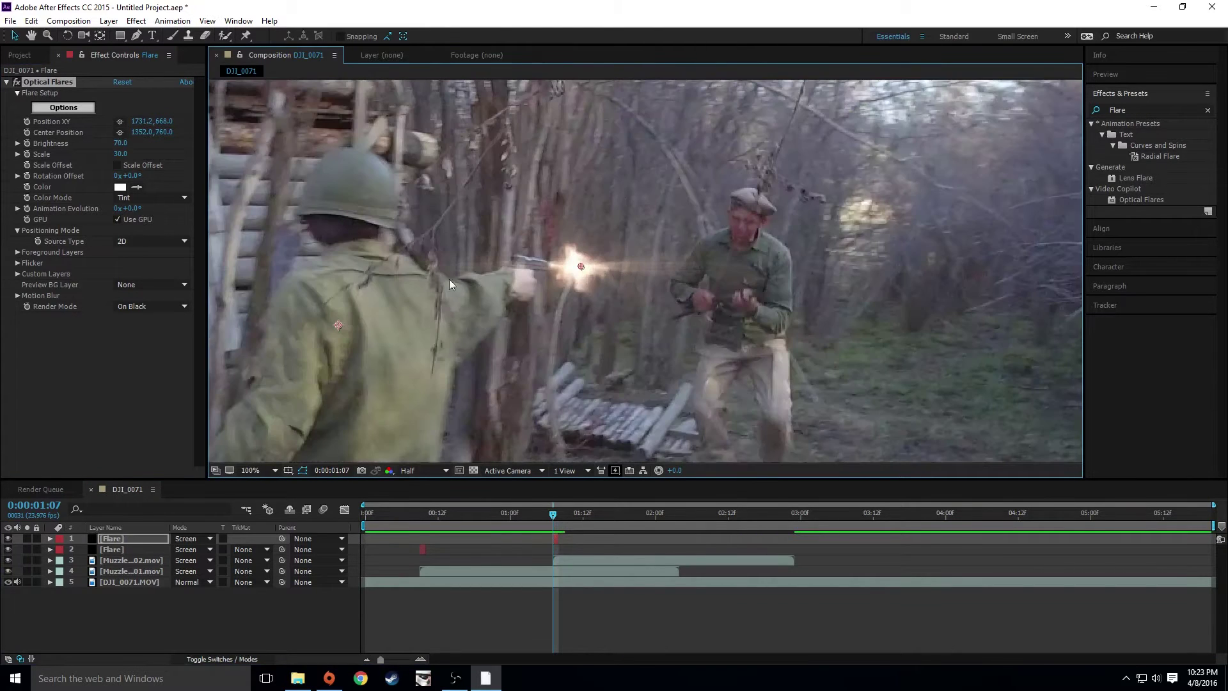
{"action": "left_click_drag", "start_coordinate": [124, 154], "coordinate": [119, 154]}
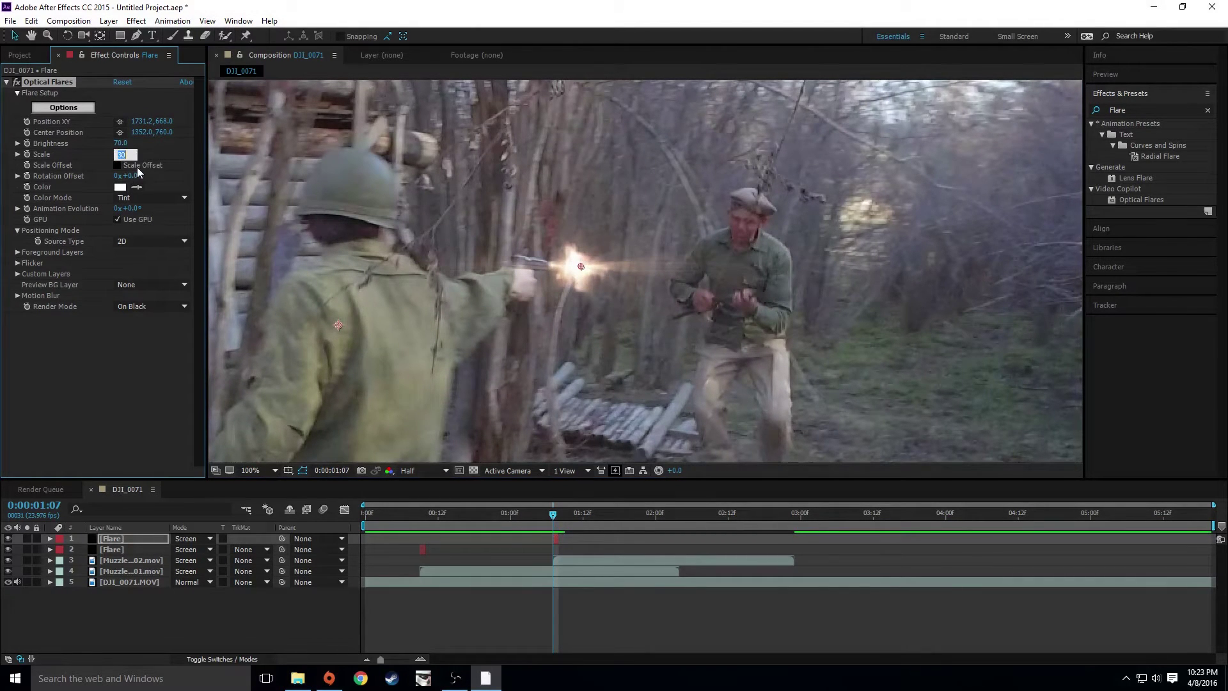
{"action": "key", "text": "Return"}
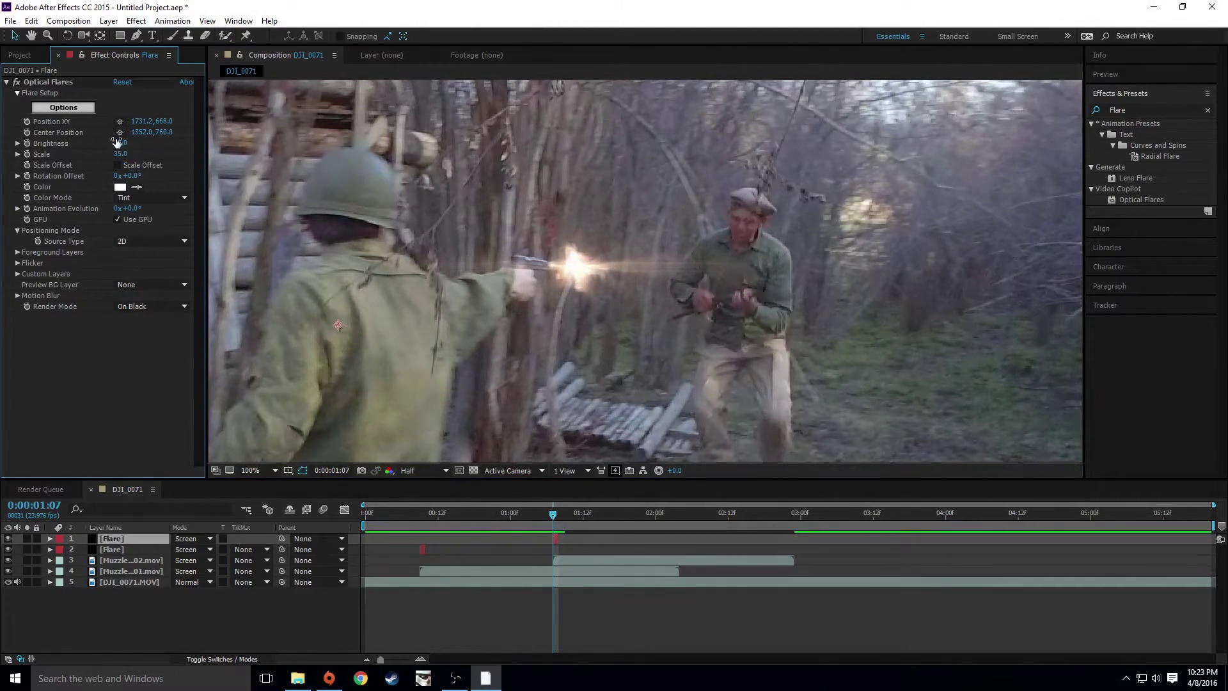
Step: Set the second flare's brightness to 100 and play the composition back from 0:00:00:07
{"action": "left_click_drag", "start_coordinate": [121, 142], "coordinate": [122, 143]}
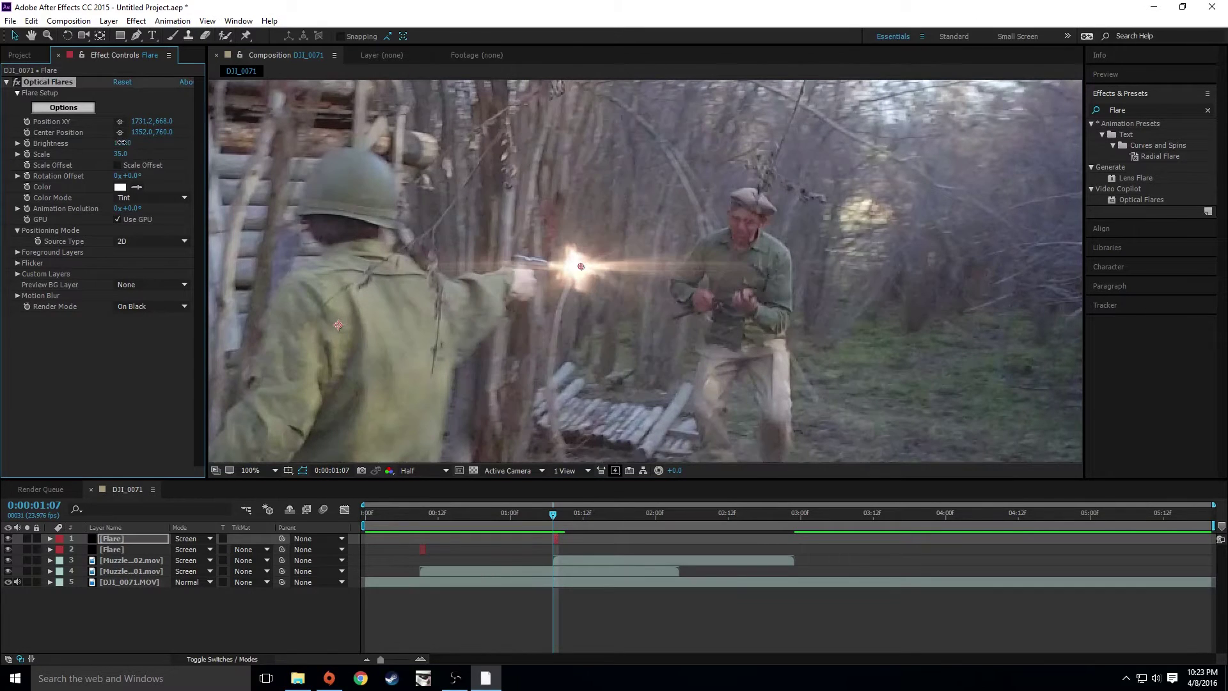
{"action": "left_click", "coordinate": [727, 608]}
{"action": "left_click_drag", "start_coordinate": [554, 515], "coordinate": [413, 493]}
{"action": "key", "text": "space"}
{"action": "scroll", "coordinate": [462, 282], "scroll_direction": "down", "scroll_amount": 2}
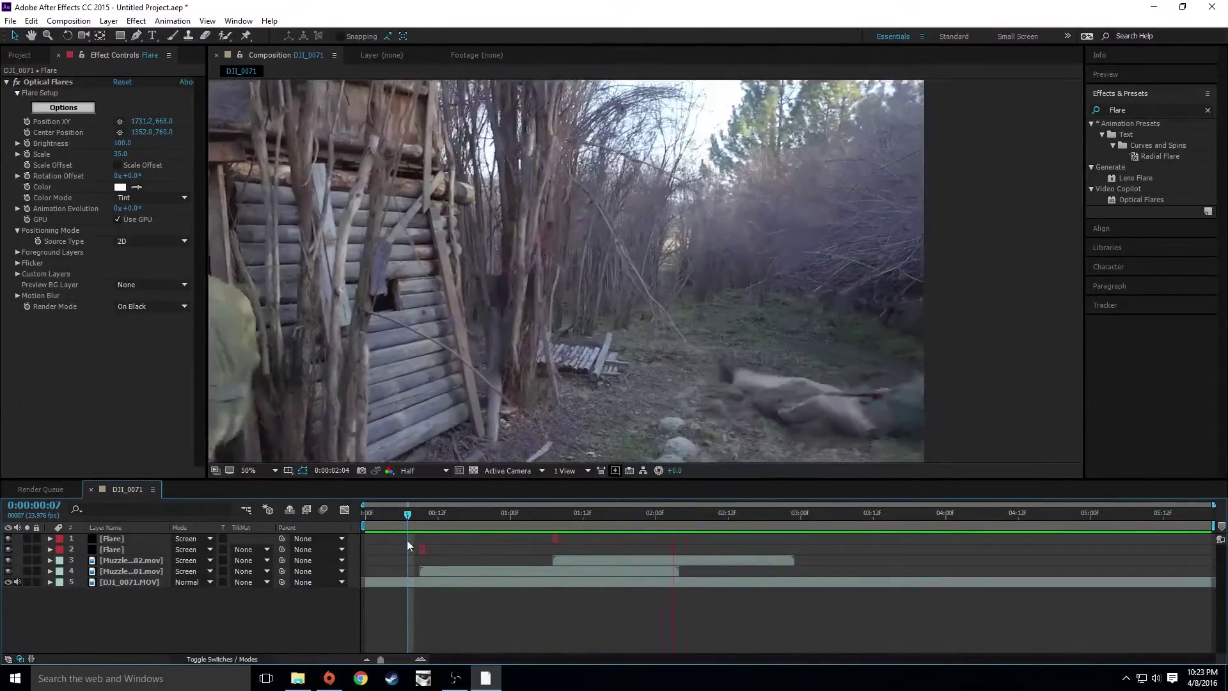
Step: Animate the Muzzle_Flash_02 layer's scale with a keyframe at 0:00:01:08 and an enlarged one at 0:00:02:01
{"action": "left_click_drag", "start_coordinate": [414, 515], "coordinate": [558, 510]}
{"action": "scroll", "coordinate": [593, 333], "scroll_direction": "up", "scroll_amount": 4}
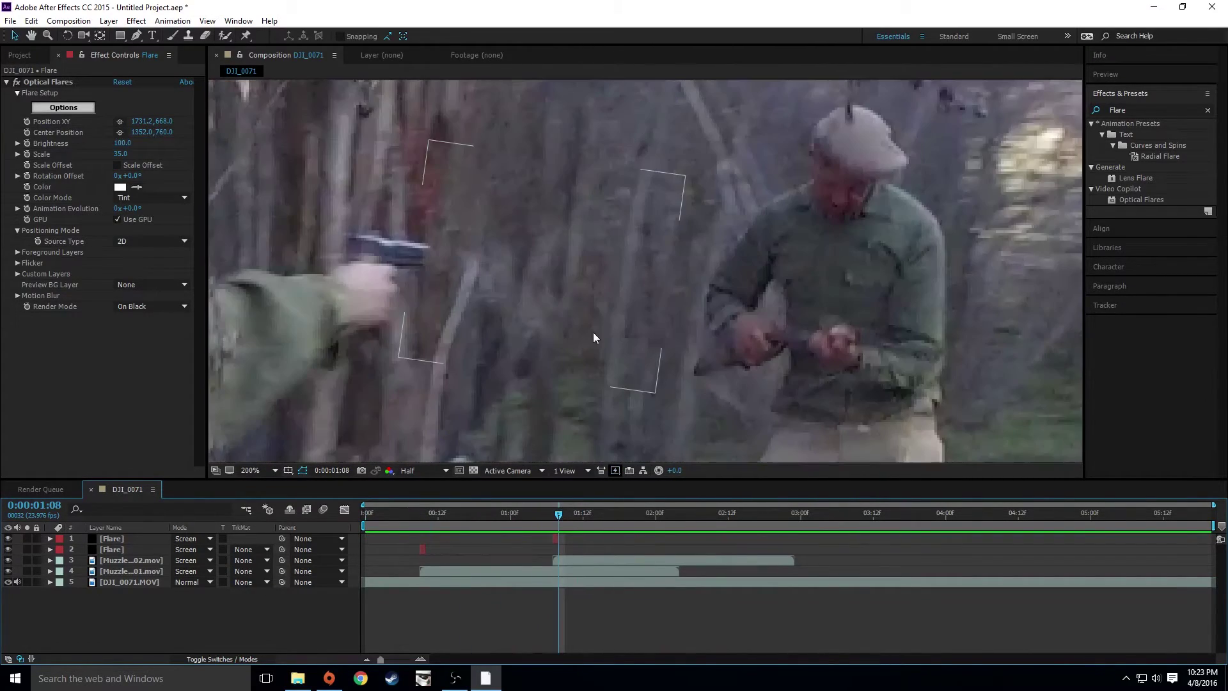
{"action": "left_click", "coordinate": [524, 288]}
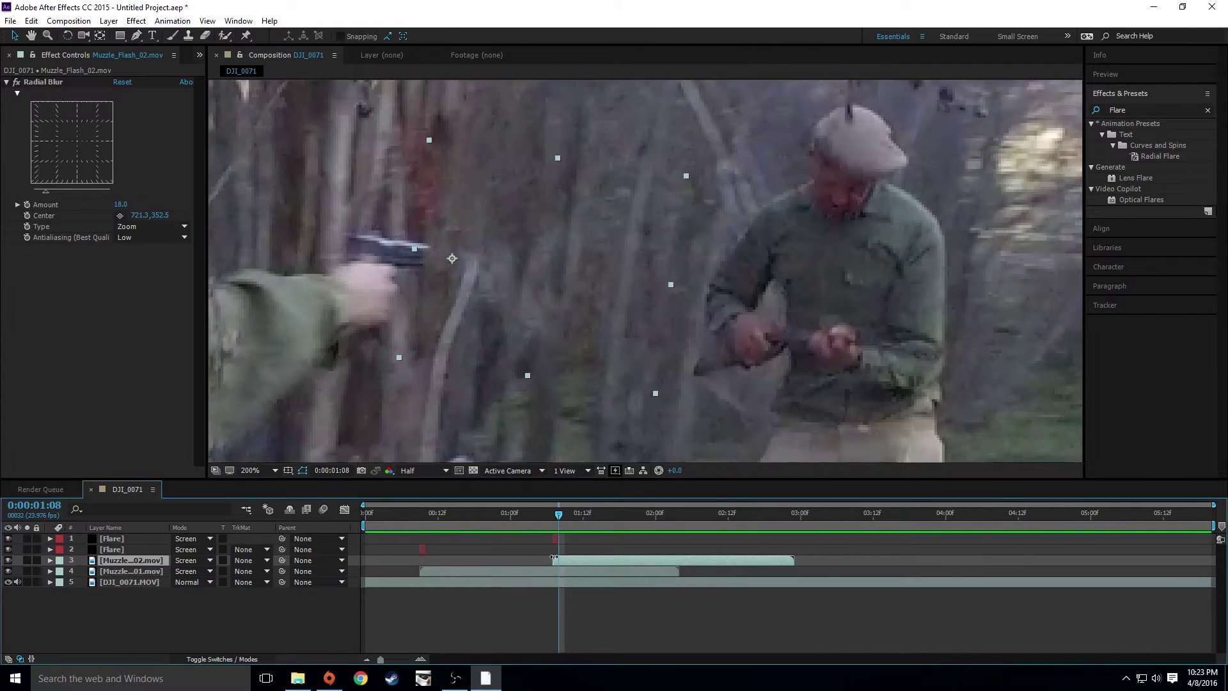
{"action": "key", "text": "s"}
{"action": "left_click", "coordinate": [82, 571]}
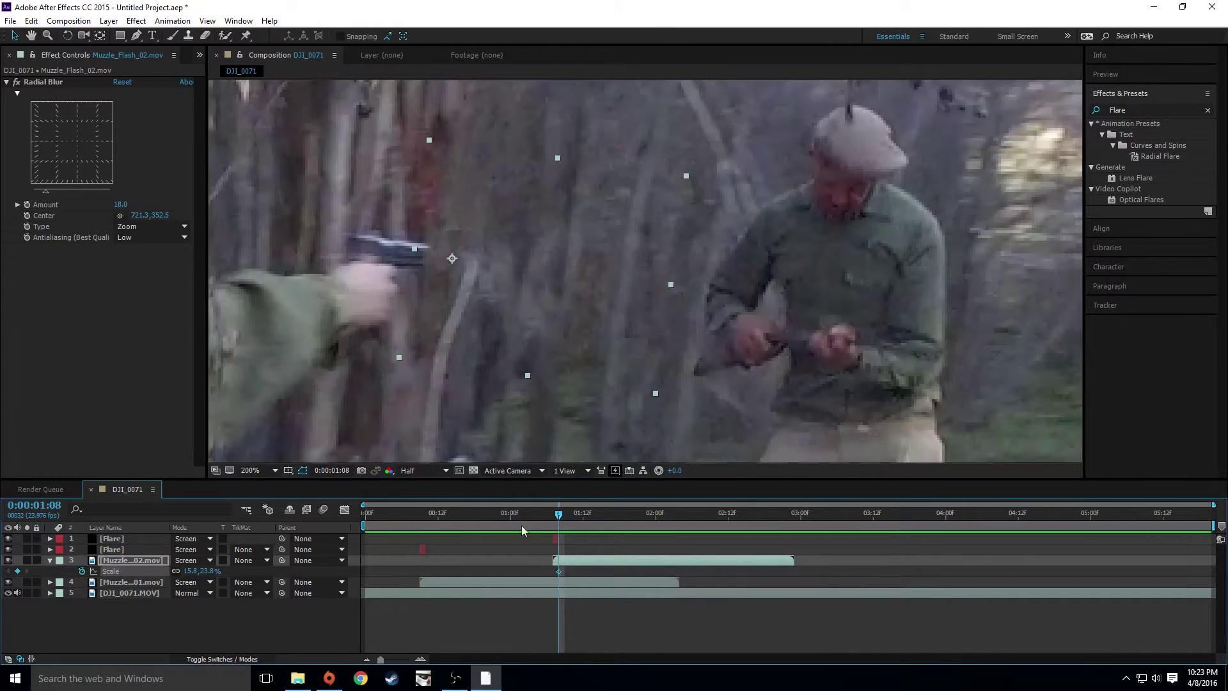
{"action": "left_click_drag", "start_coordinate": [564, 512], "coordinate": [662, 513]}
{"action": "key", "text": "comma"}
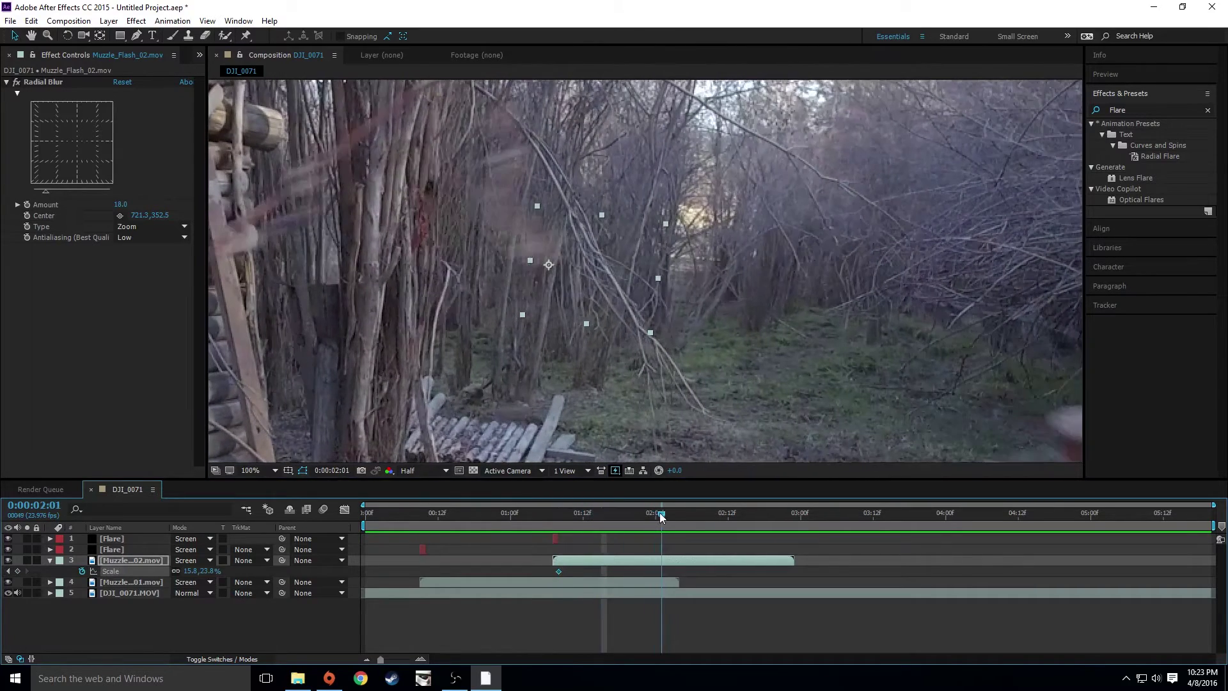
{"action": "left_click_drag", "start_coordinate": [665, 224], "coordinate": [746, 194]}
{"action": "left_click", "coordinate": [685, 619]}
Step: Preview the second shot's growing muzzle smoke from 0:00:01:01
{"action": "left_click_drag", "start_coordinate": [662, 515], "coordinate": [516, 519]}
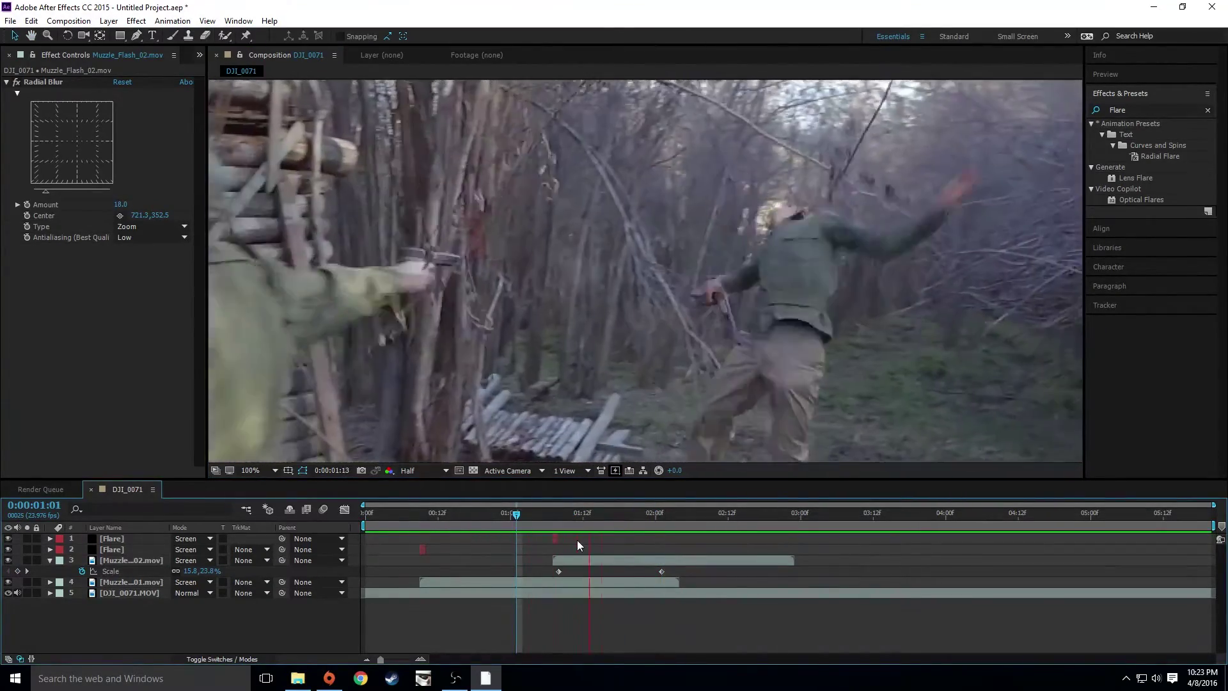
{"action": "key", "text": "space"}
{"action": "scroll", "coordinate": [627, 299], "scroll_direction": "down", "scroll_amount": 1}
{"action": "key", "text": "space"}
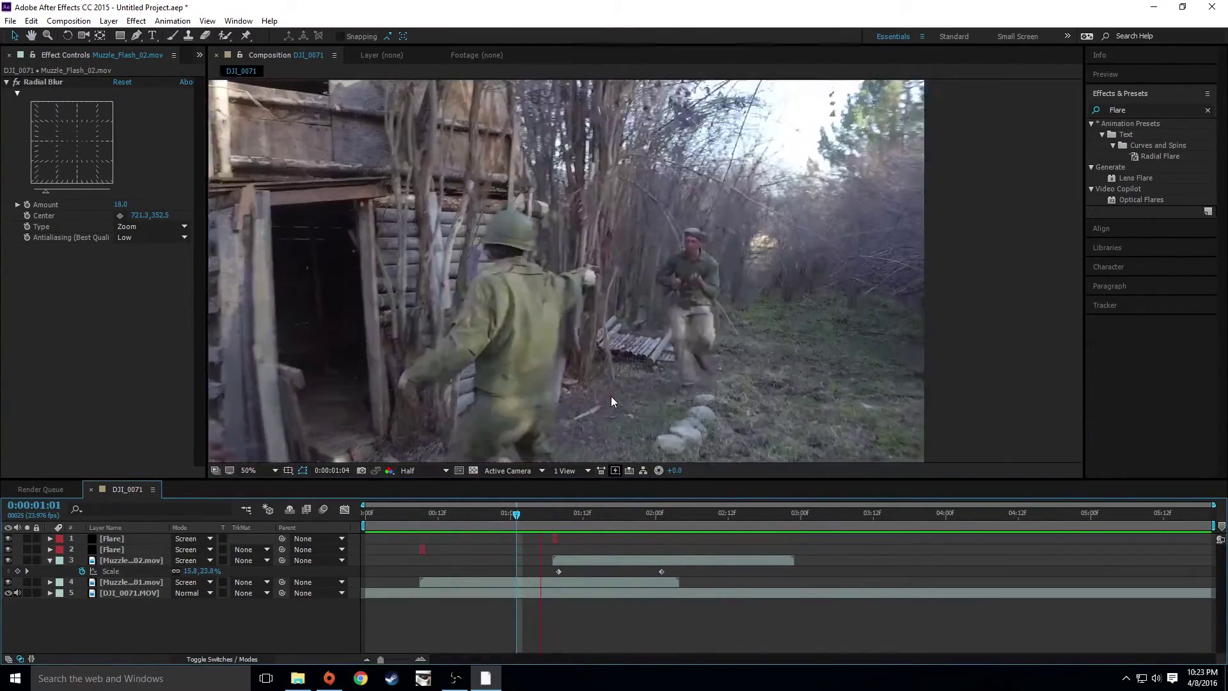
Step: Keyframe the Muzzle_Flash_02 layer's opacity at 100% at 0:00:01:08, reduce it at 0:00:01:18 and to 30% at 0:00:02:04, and preview the fade
{"action": "left_click", "coordinate": [522, 517]}
{"action": "left_click_drag", "start_coordinate": [522, 517], "coordinate": [558, 521]}
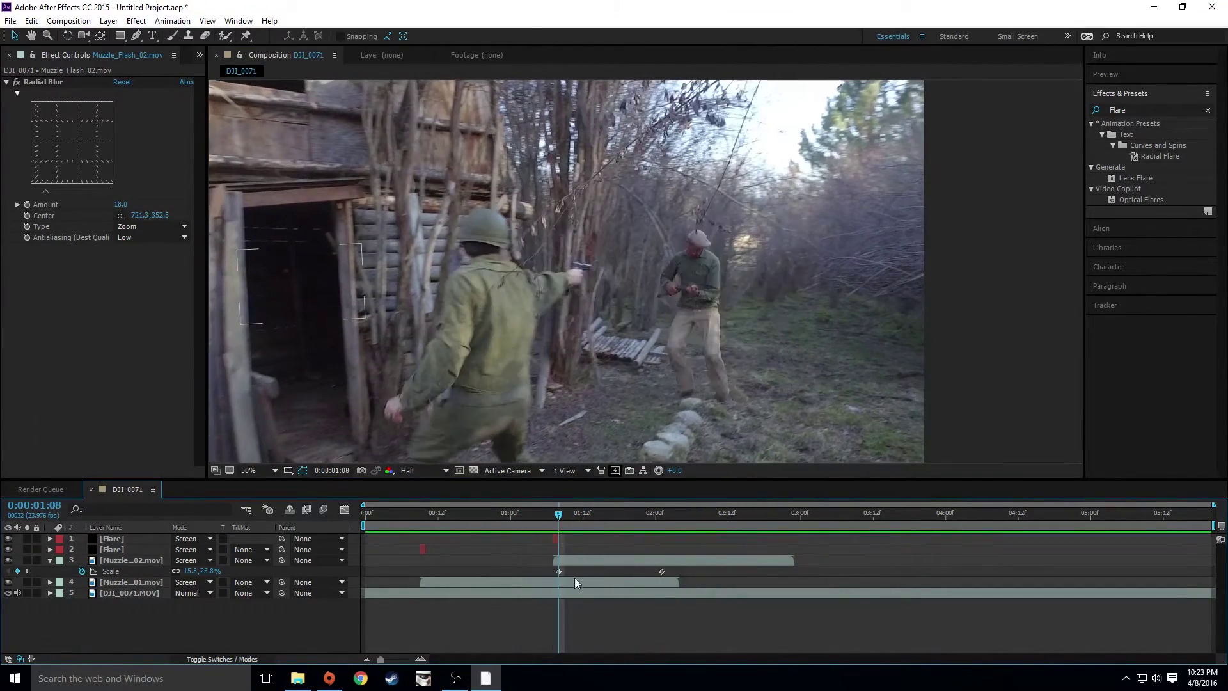
{"action": "left_click", "coordinate": [564, 563]}
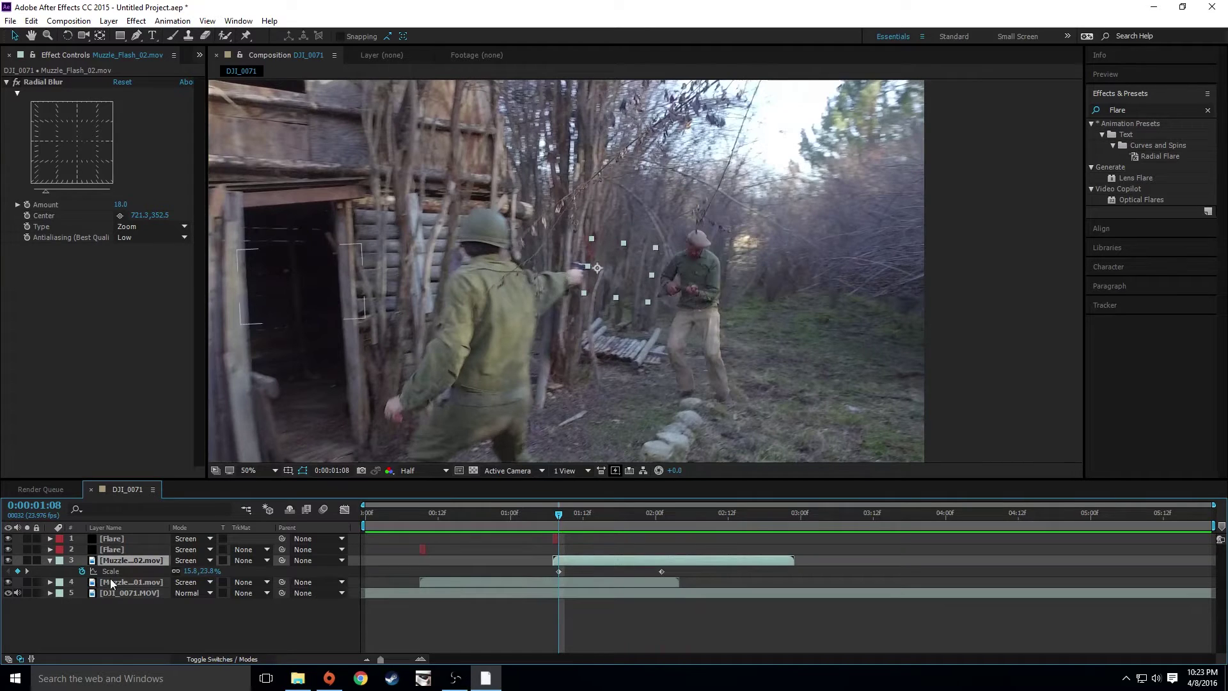
{"action": "key", "text": "t"}
{"action": "left_click", "coordinate": [82, 571]}
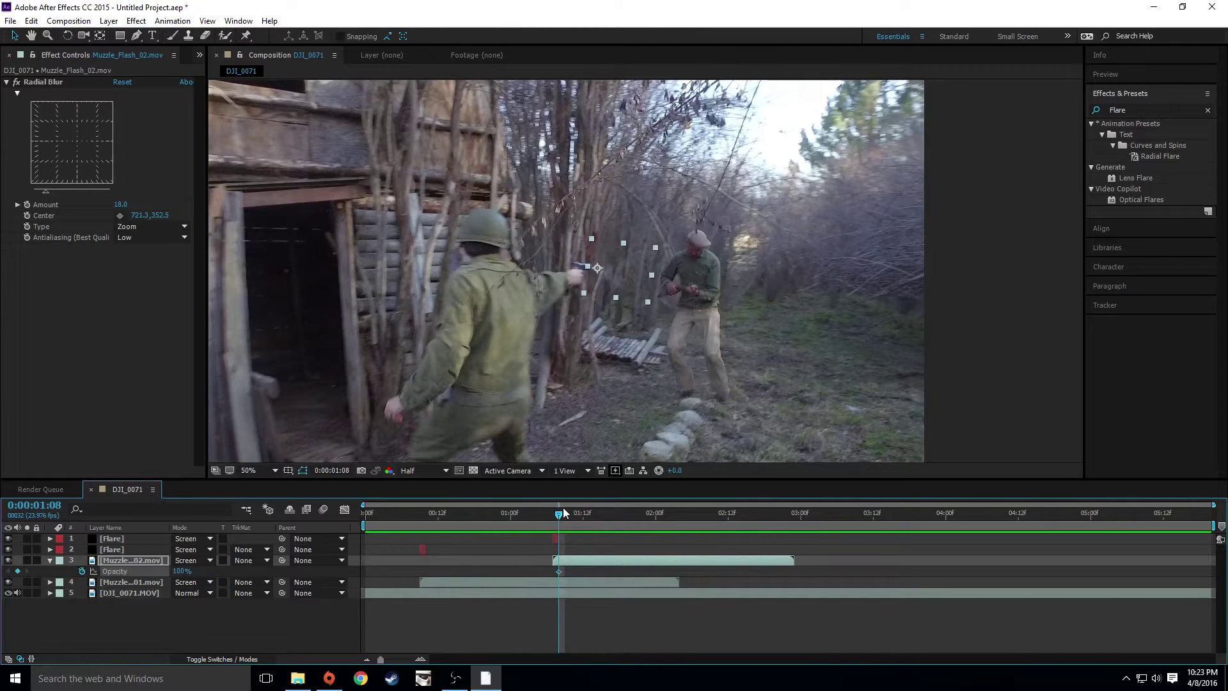
{"action": "left_click_drag", "start_coordinate": [558, 513], "coordinate": [619, 513]}
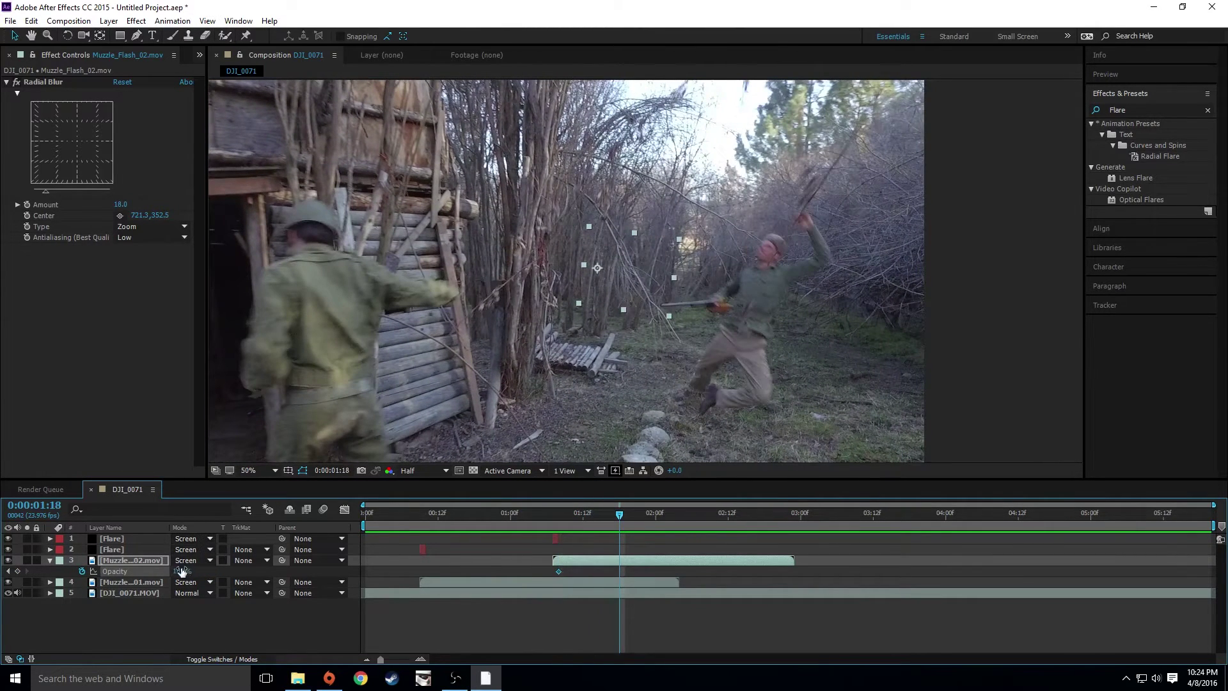
{"action": "left_click_drag", "start_coordinate": [182, 571], "coordinate": [154, 571]}
{"action": "left_click_drag", "start_coordinate": [625, 518], "coordinate": [685, 518]}
{"action": "left_click_drag", "start_coordinate": [181, 572], "coordinate": [164, 571]}
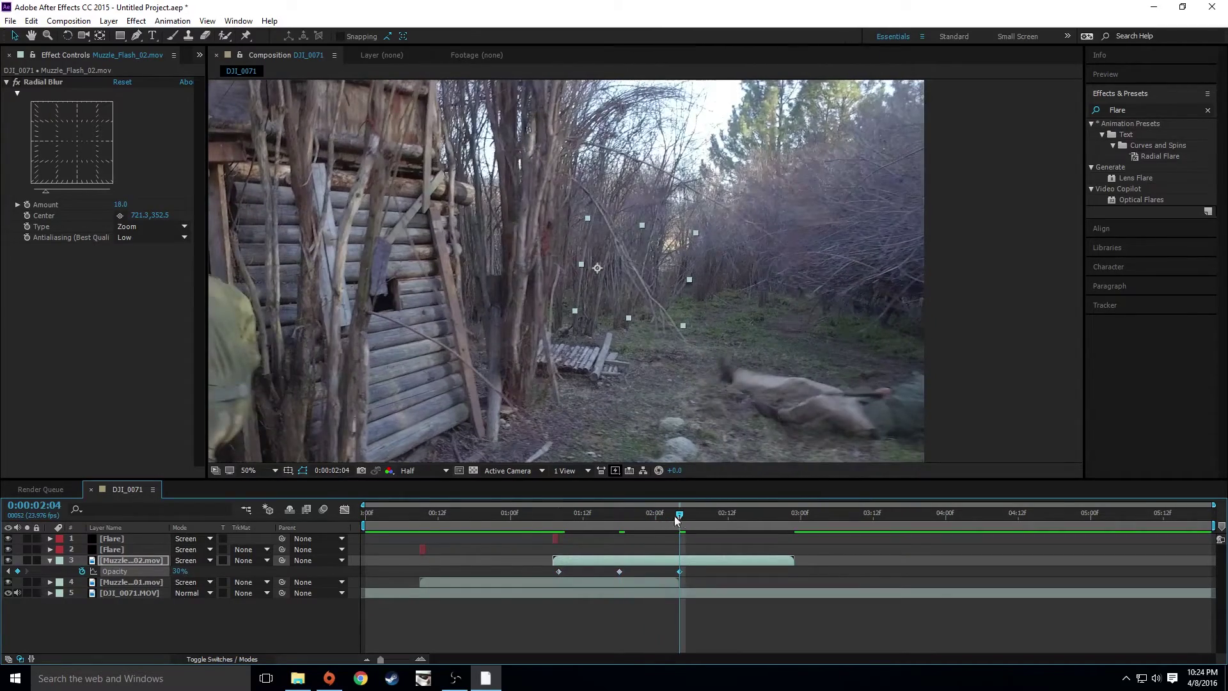
{"action": "left_click_drag", "start_coordinate": [678, 518], "coordinate": [529, 518]}
{"action": "key", "text": "space"}
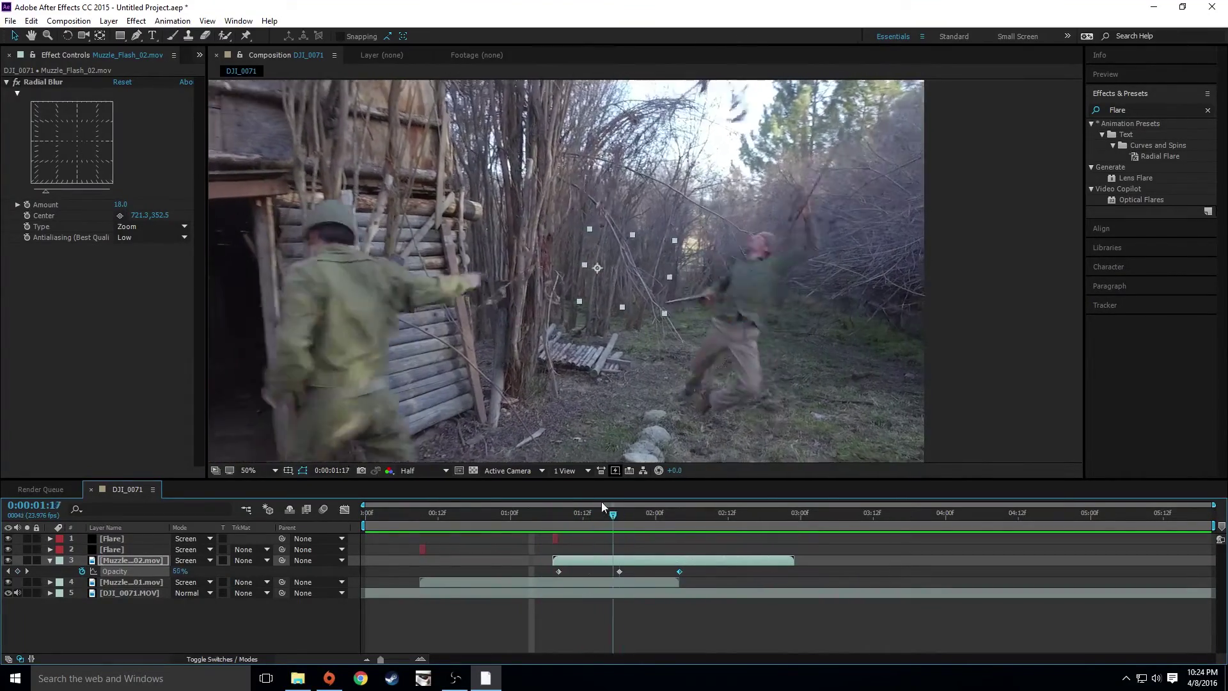
Step: Create an adjustment layer and place it directly above DJI_0071.MOV, with the current time at 0:00:00:09
{"action": "left_click_drag", "start_coordinate": [602, 507], "coordinate": [417, 481]}
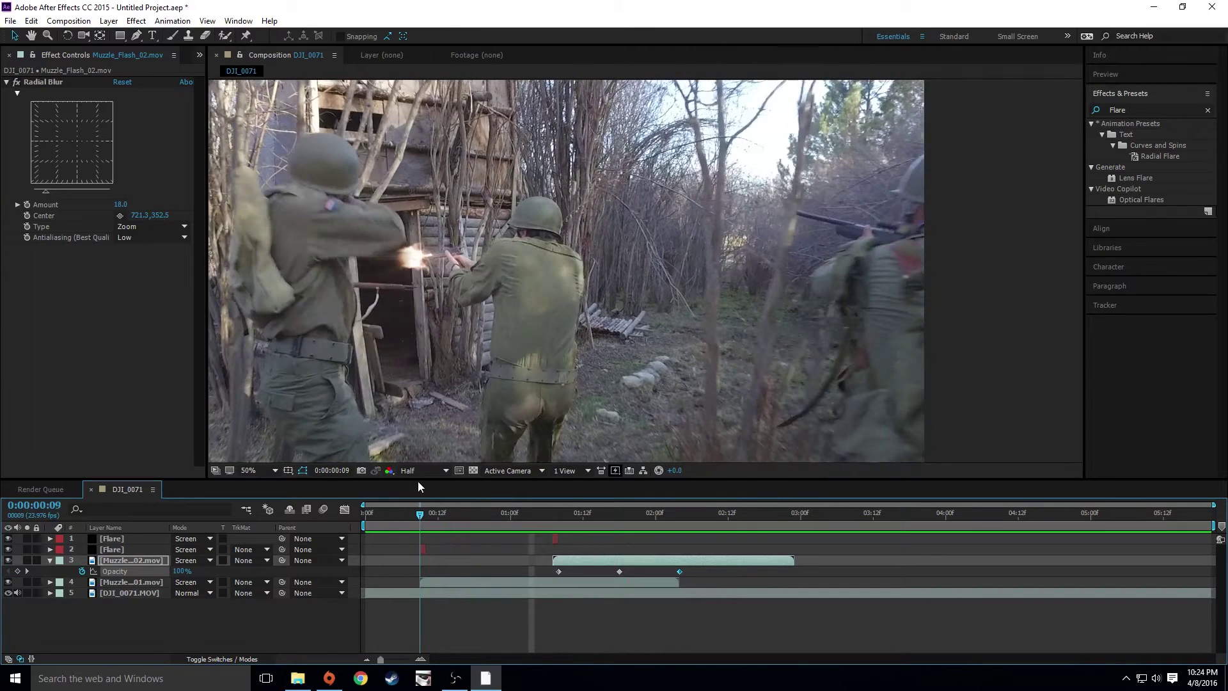
{"action": "left_click", "coordinate": [50, 560]}
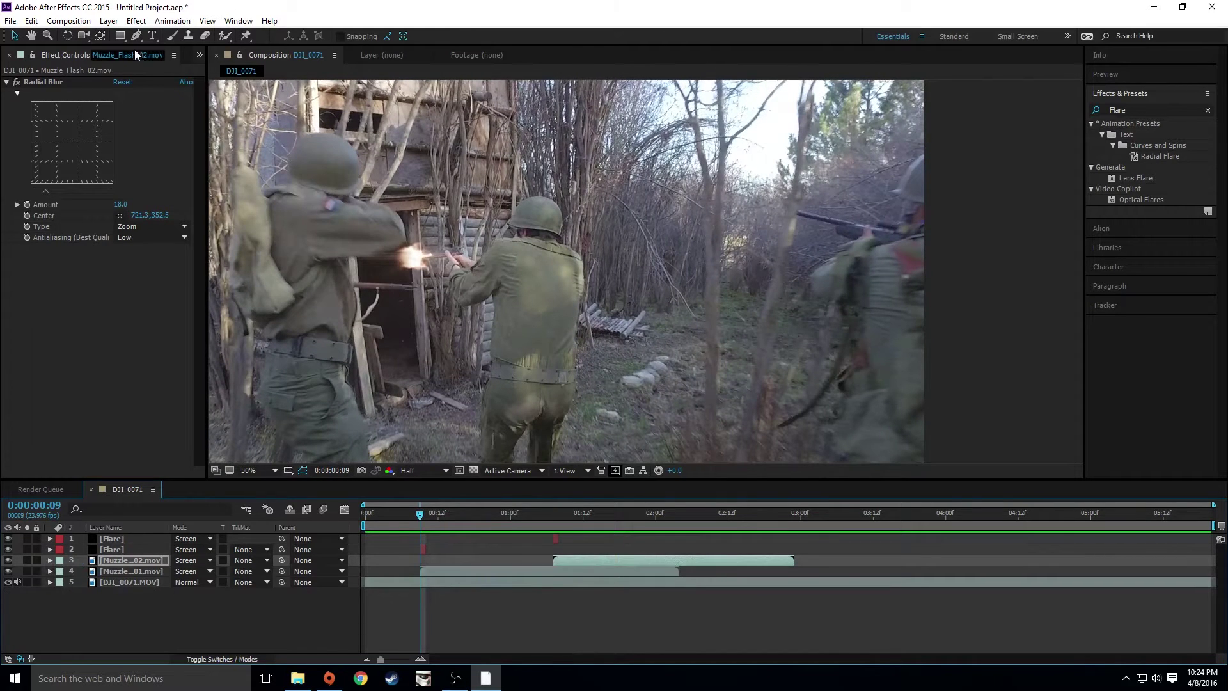
{"action": "left_click", "coordinate": [109, 21]}
{"action": "mouse_move", "coordinate": [126, 37]}
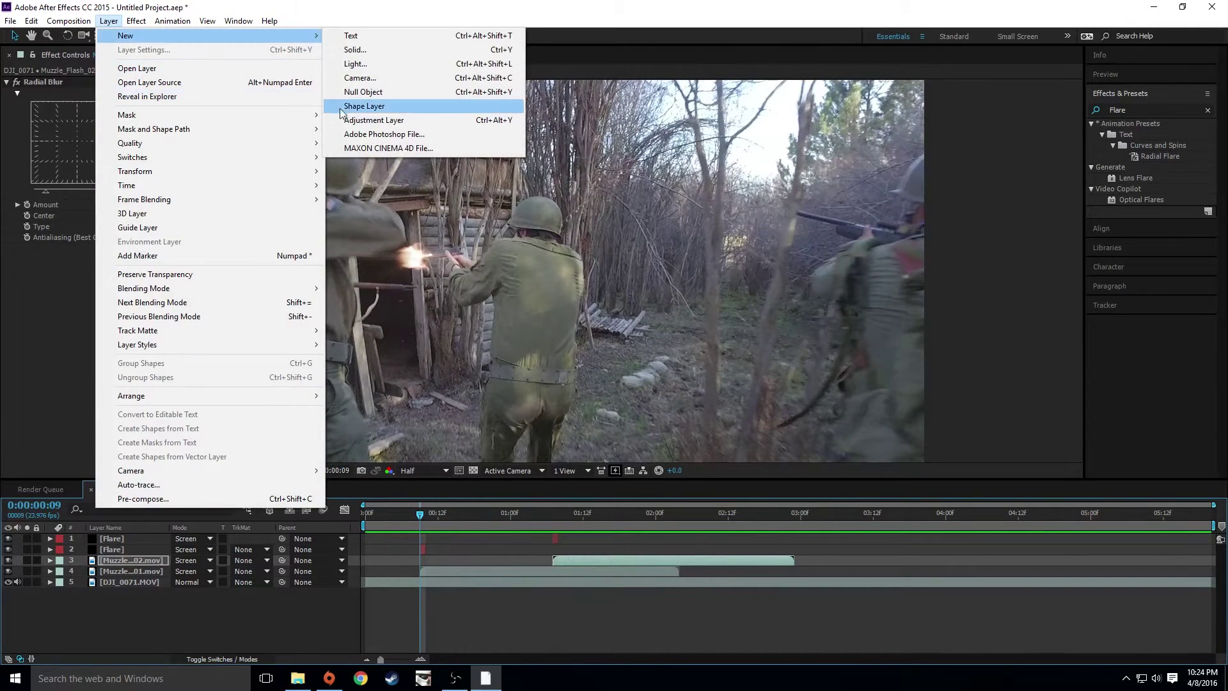
{"action": "left_click", "coordinate": [358, 120]}
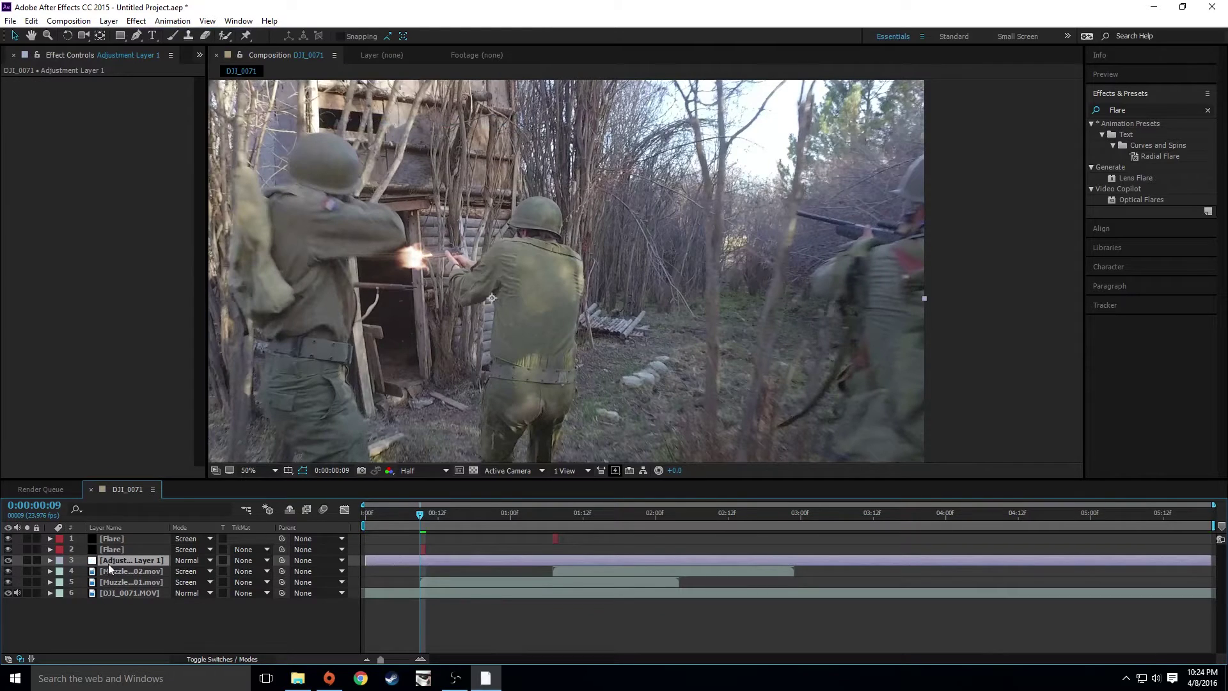
{"action": "mouse_move", "coordinate": [109, 564]}
{"action": "left_mouse_down"}
{"action": "mouse_move", "coordinate": [112, 545]}
{"action": "mouse_move", "coordinate": [116, 583]}
{"action": "left_mouse_up"}
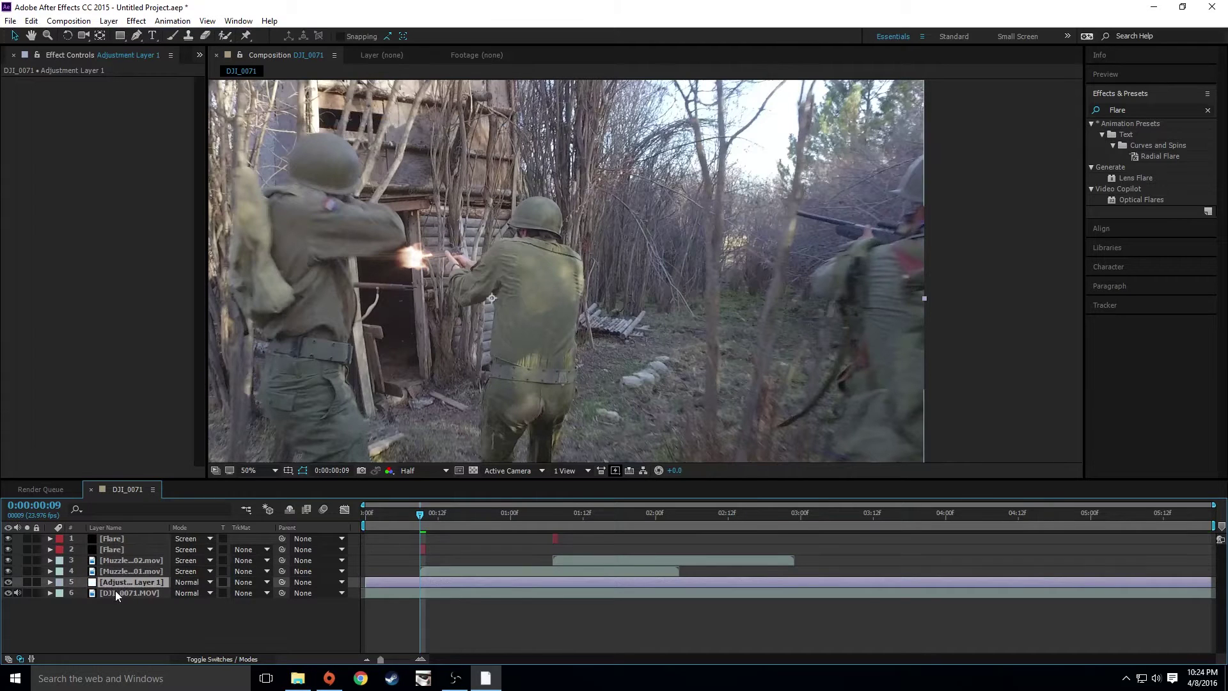
Step: Draw a closed RotoBezier mask on the adjustment layer around the first muzzle flash
{"action": "left_click", "coordinate": [136, 35]}
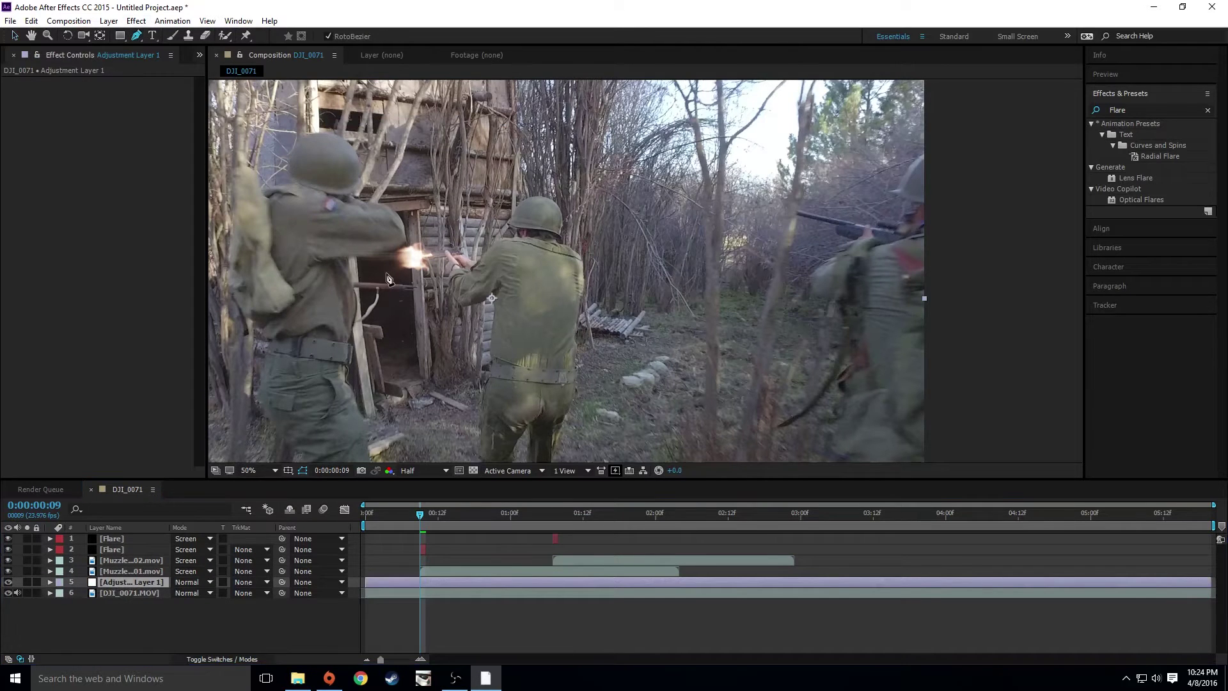
{"action": "key", "text": "slash"}
{"action": "left_click_drag", "start_coordinate": [398, 296], "coordinate": [736, 305]}
{"action": "scroll", "coordinate": [716, 304], "scroll_direction": "up", "scroll_amount": 1}
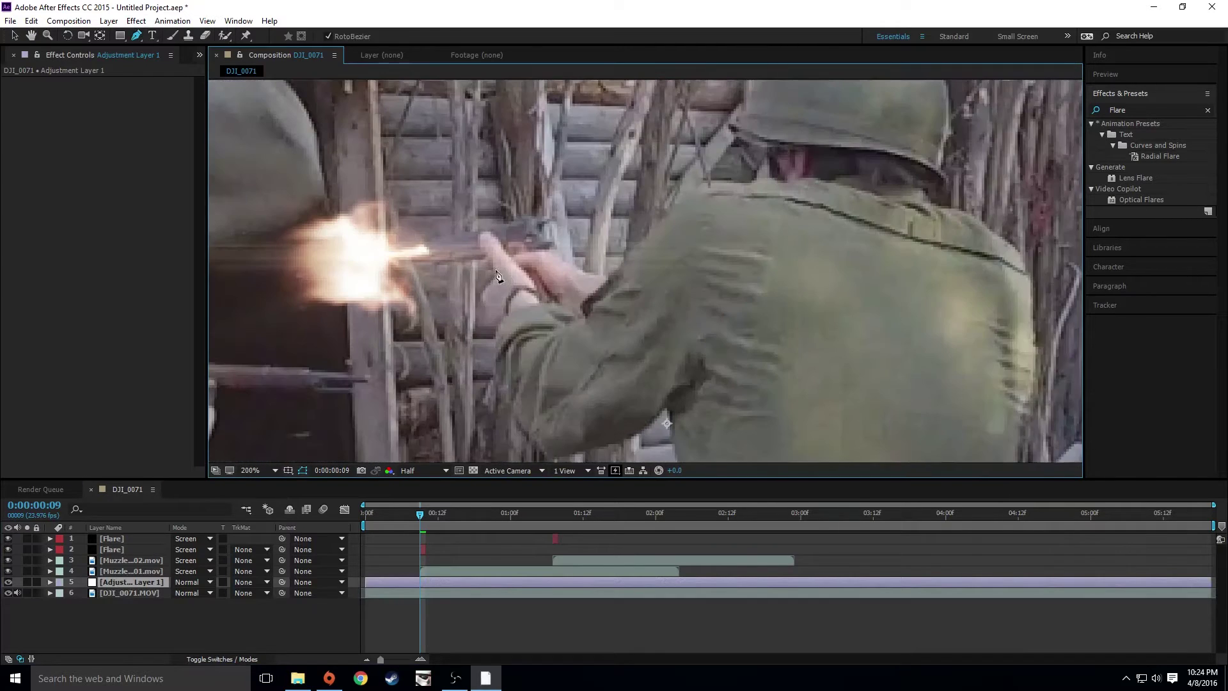
{"action": "left_click_drag", "start_coordinate": [457, 263], "coordinate": [580, 259]}
{"action": "left_click", "coordinate": [578, 254]}
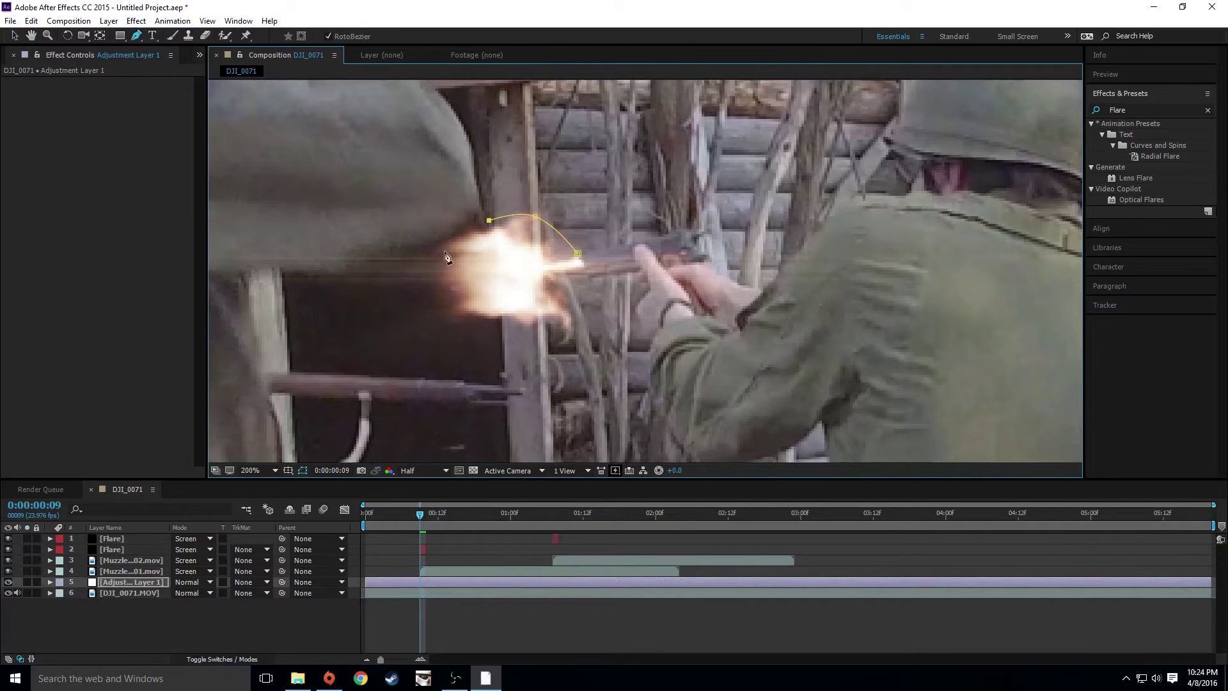
{"action": "left_click", "coordinate": [370, 286]}
{"action": "left_click", "coordinate": [390, 338]}
{"action": "left_click", "coordinate": [435, 378]}
{"action": "left_click", "coordinate": [550, 364]}
{"action": "left_click", "coordinate": [578, 330]}
{"action": "left_click", "coordinate": [579, 255]}
{"action": "scroll", "coordinate": [581, 233], "scroll_direction": "down", "scroll_amount": 1}
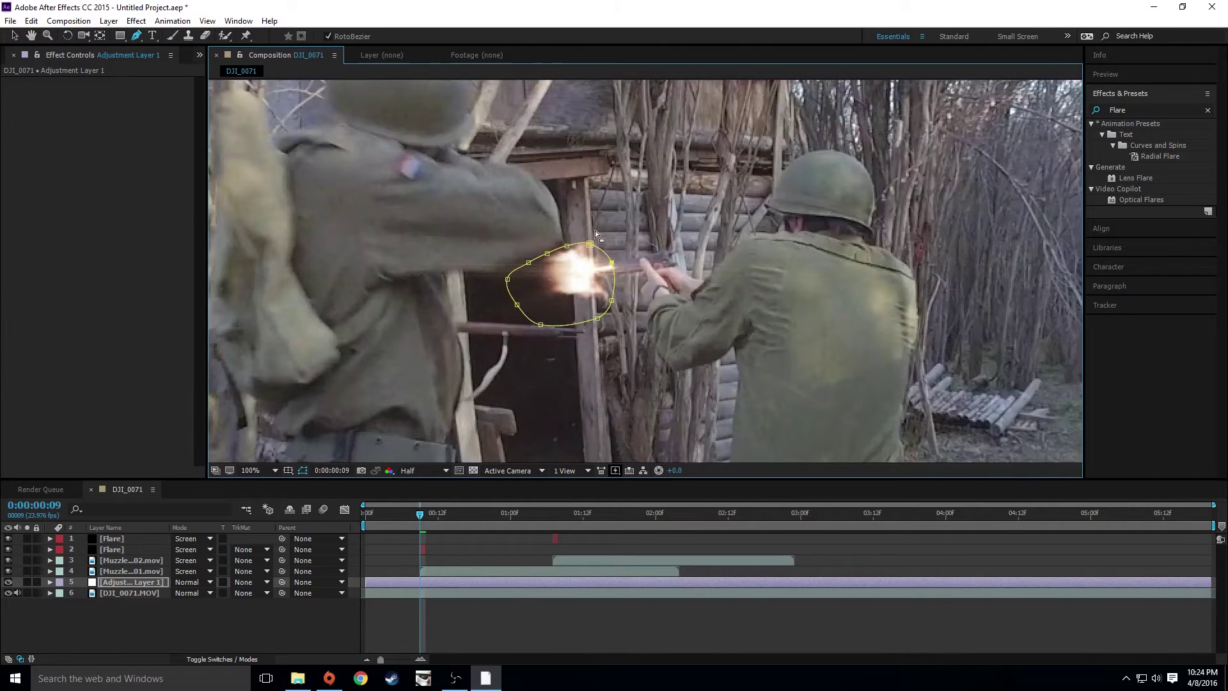
Step: Reshape the mask by raising its upper points above the muzzle flash, beside the soldier's elbow
{"action": "key", "text": "v"}
{"action": "left_click_drag", "start_coordinate": [589, 244], "coordinate": [588, 228]}
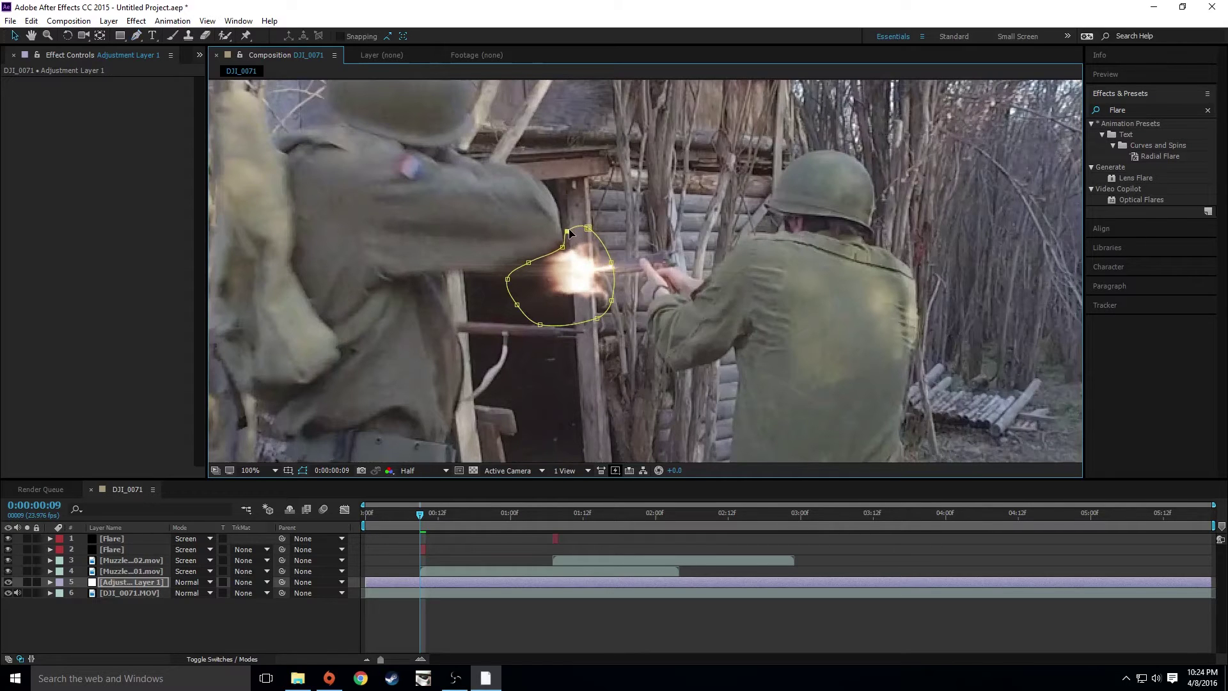
{"action": "left_click", "coordinate": [571, 290]}
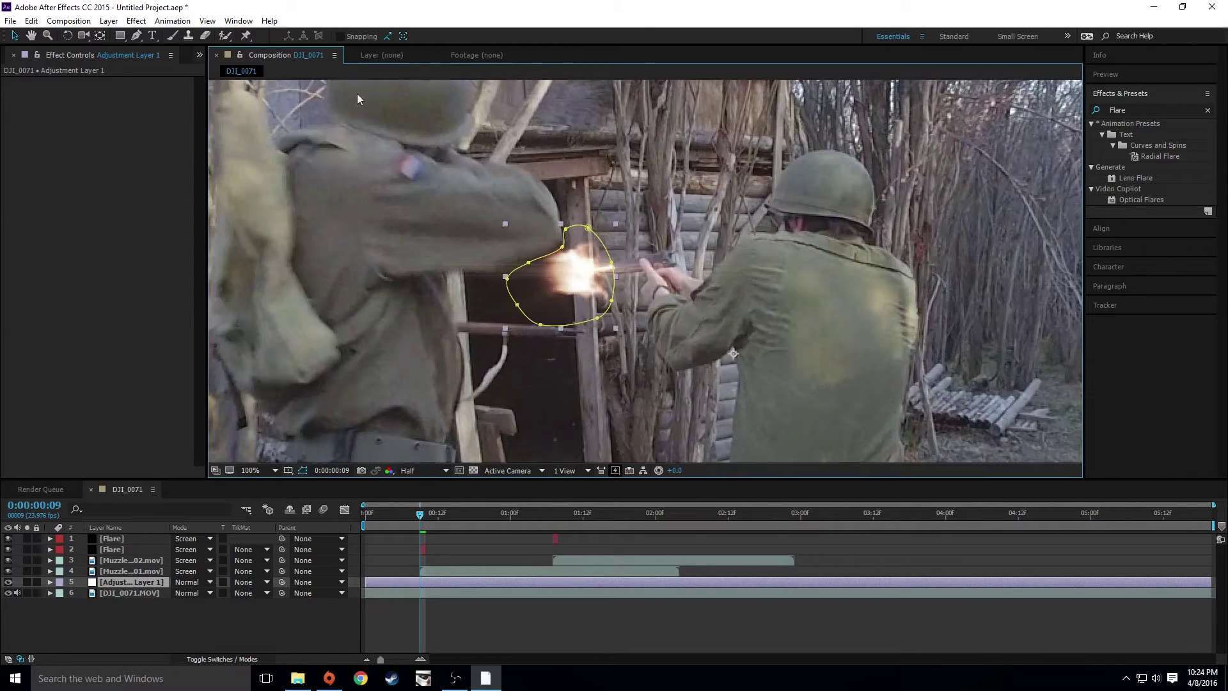
Step: Apply Turbulent Displace to the masked adjustment layer with amount 109 and size 4
{"action": "left_click", "coordinate": [137, 20]}
{"action": "mouse_move", "coordinate": [254, 114]}
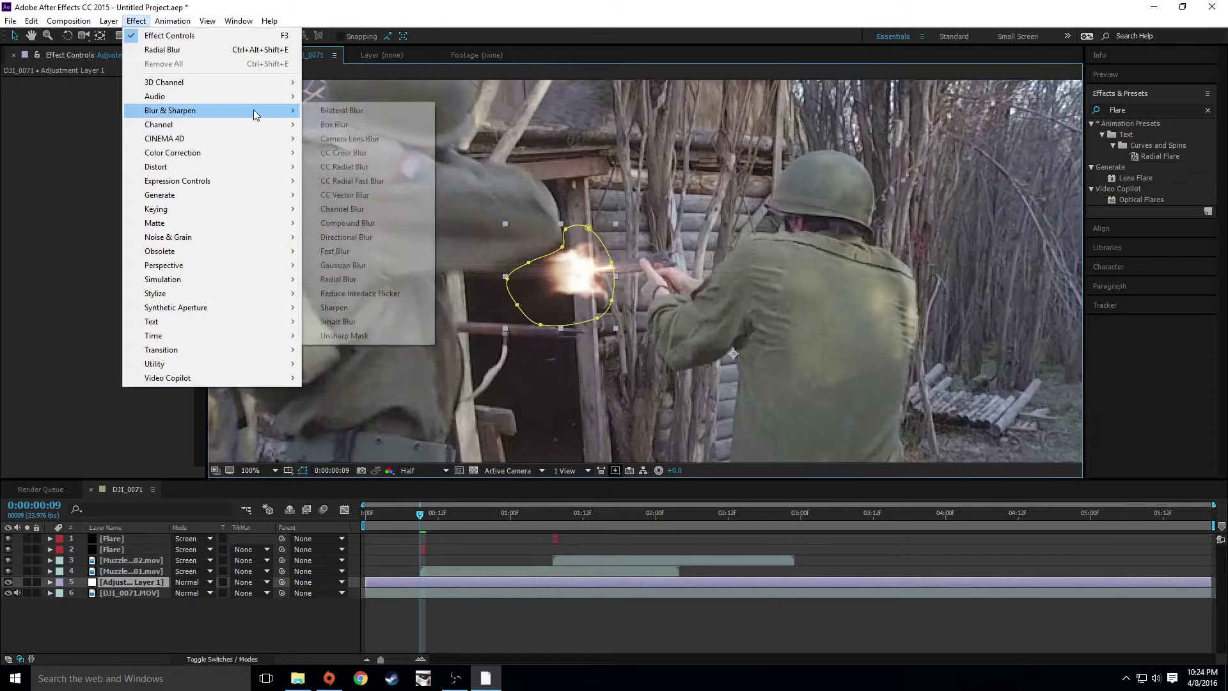
{"action": "mouse_move", "coordinate": [247, 167]}
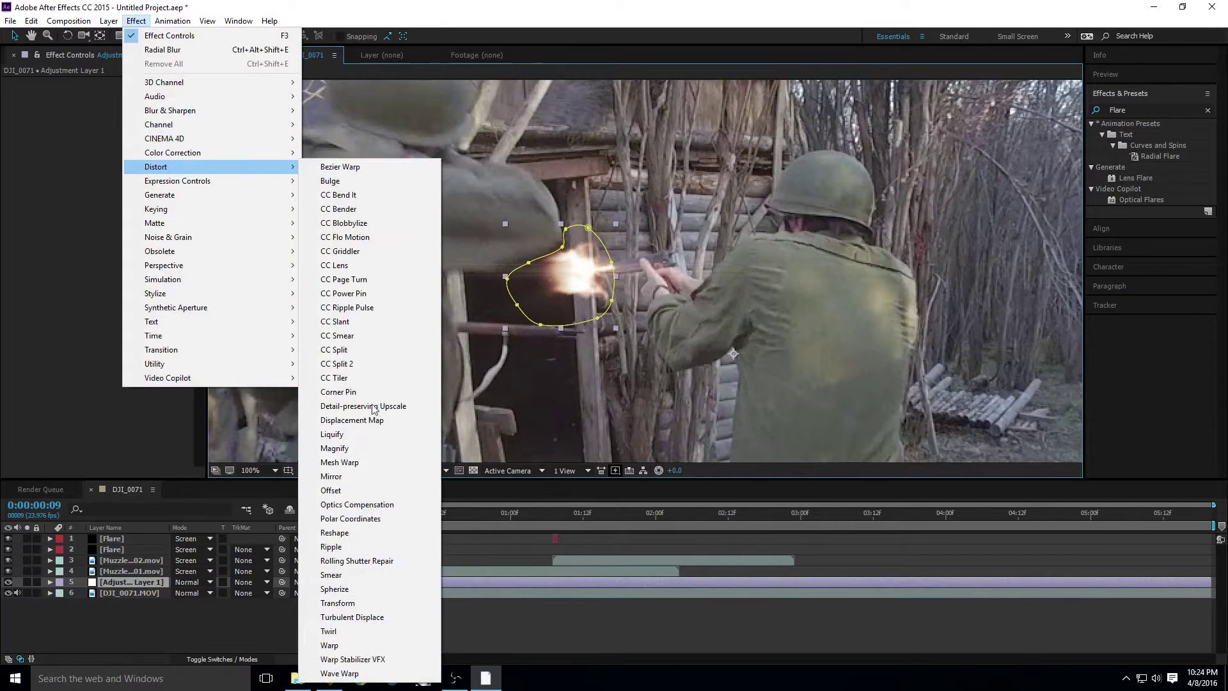
{"action": "left_click", "coordinate": [381, 616]}
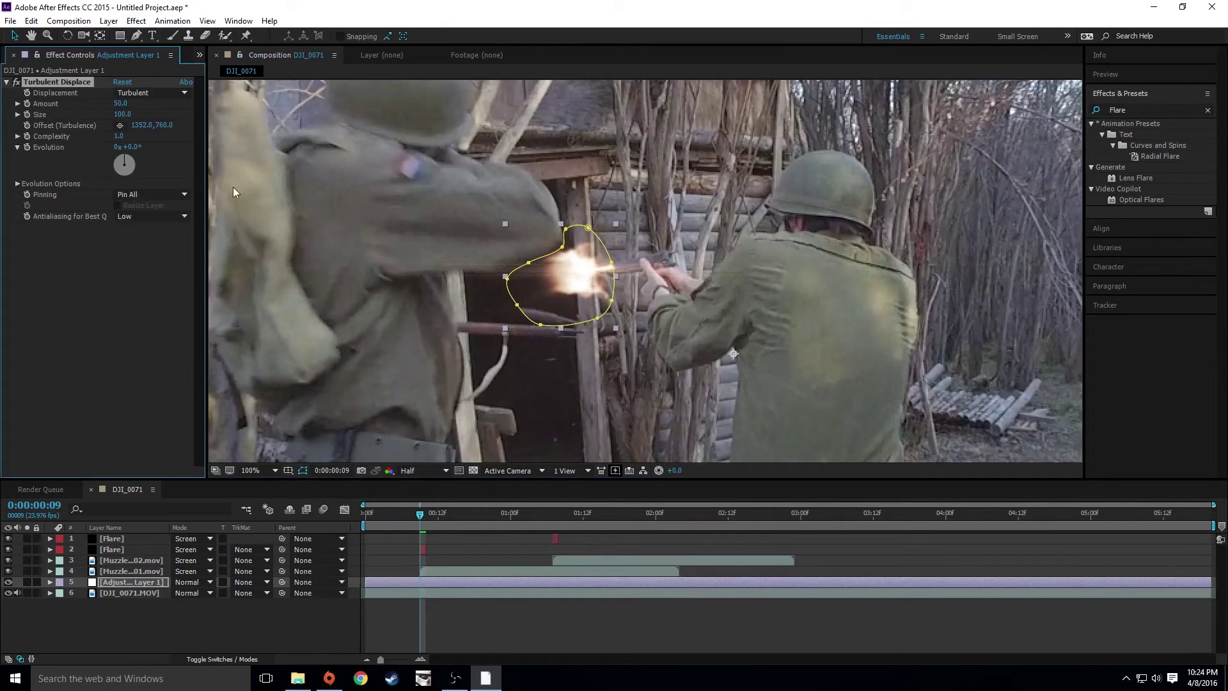
{"action": "left_click_drag", "start_coordinate": [125, 114], "coordinate": [76, 115]}
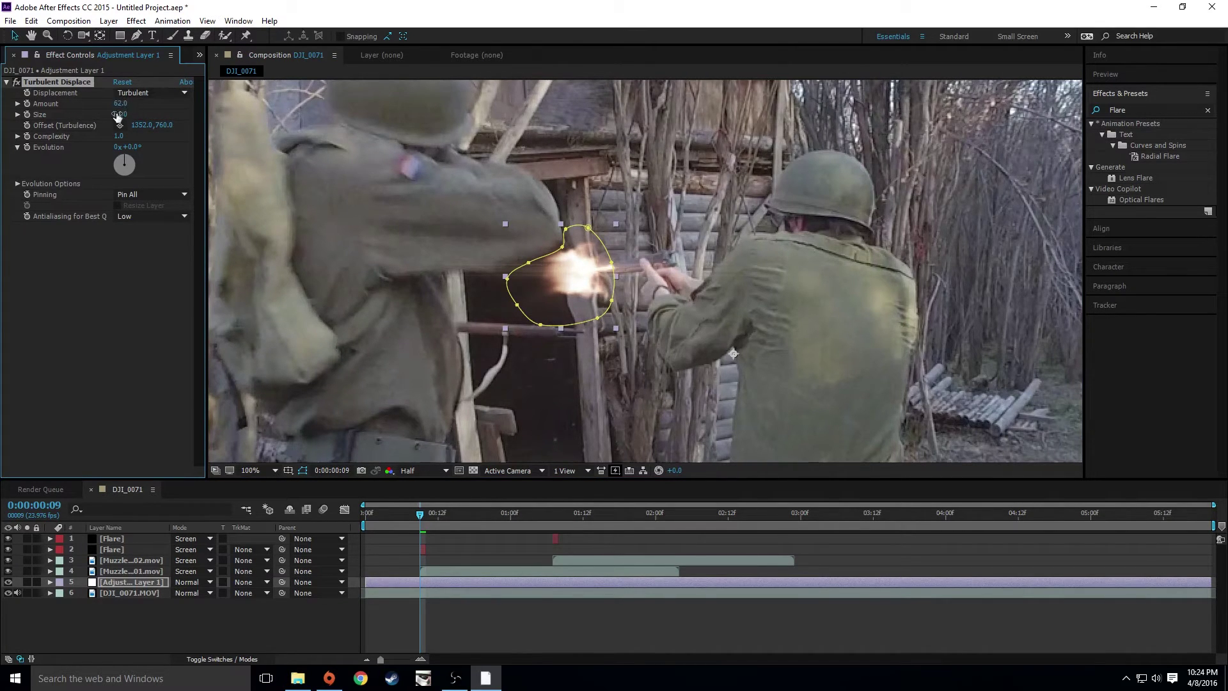
{"action": "left_click_drag", "start_coordinate": [120, 115], "coordinate": [112, 116]}
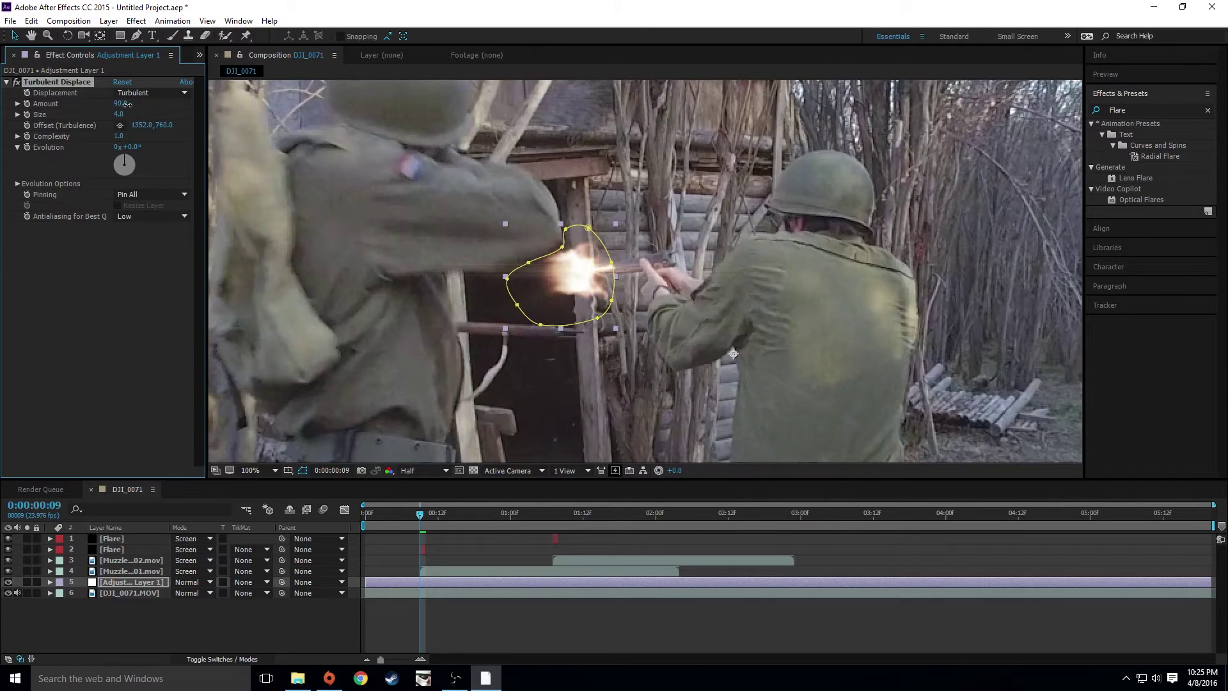
{"action": "left_click_drag", "start_coordinate": [117, 116], "coordinate": [117, 122]}
{"action": "key", "text": "Return"}
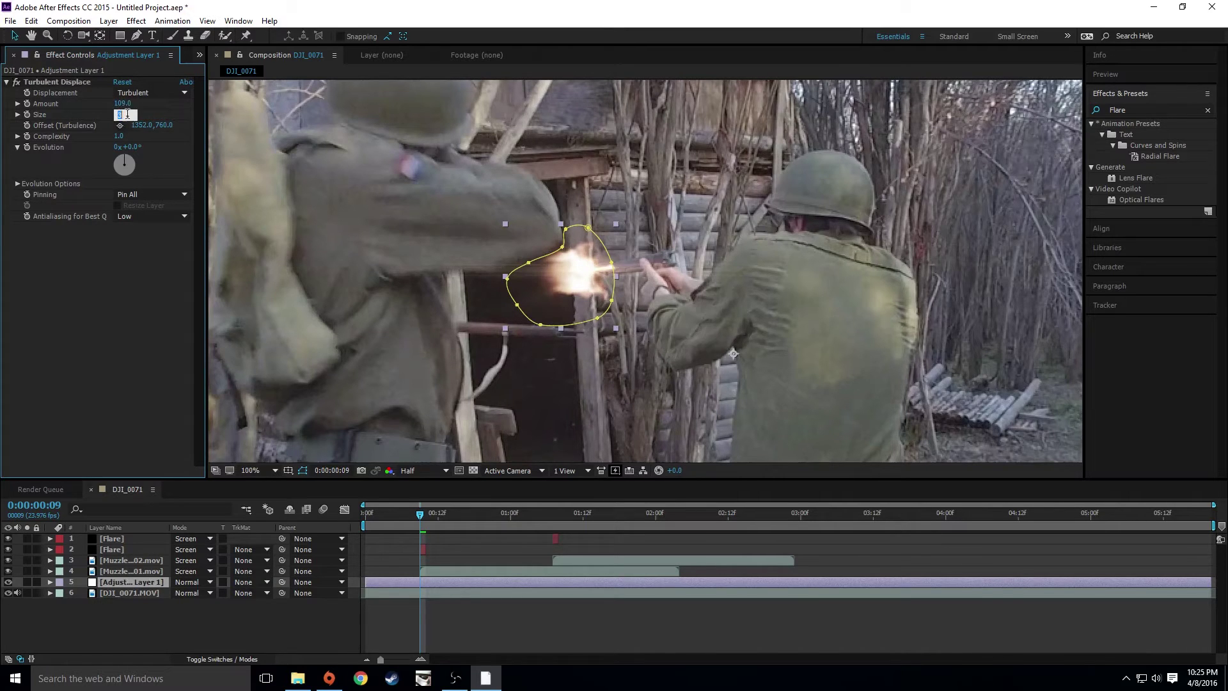
{"action": "key", "text": "Return"}
Step: Split the adjustment layer at 0:00:00:09 and 0:00:00:10 and delete the outer pieces, keeping only the flash frame
{"action": "left_click", "coordinate": [430, 581]}
{"action": "key", "text": "ctrl+shift+d"}
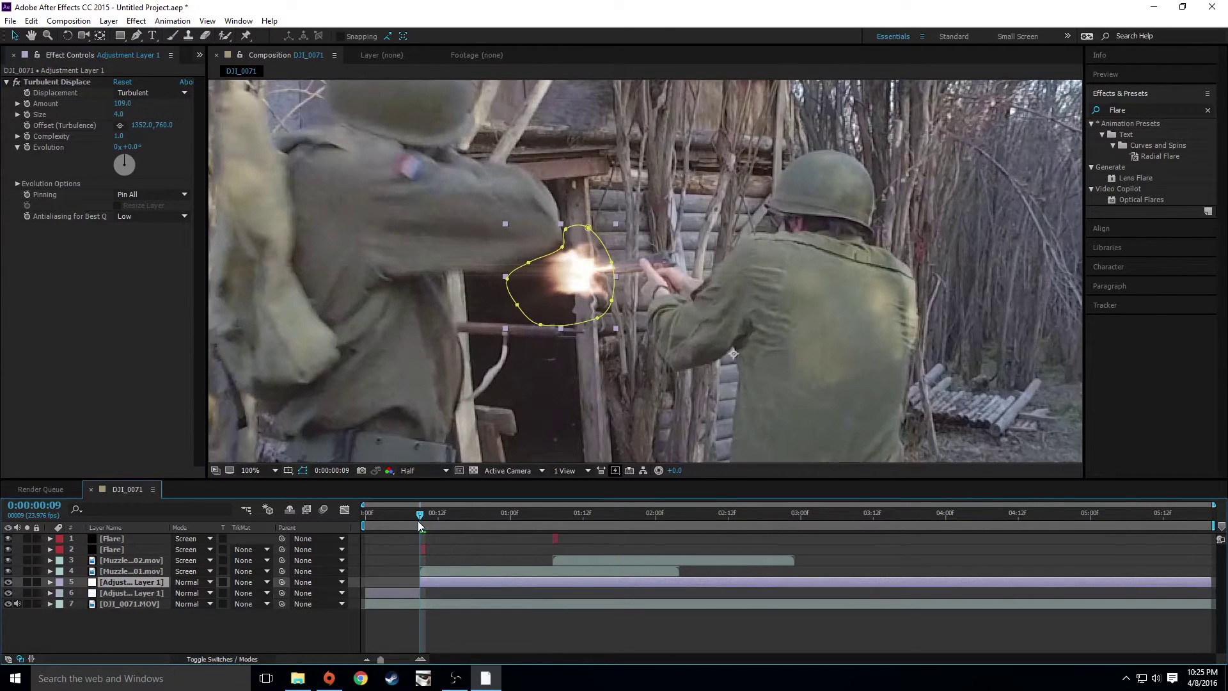
{"action": "left_click", "coordinate": [426, 513]}
{"action": "key", "text": "ctrl+shift+d"}
{"action": "left_click", "coordinate": [404, 601]}
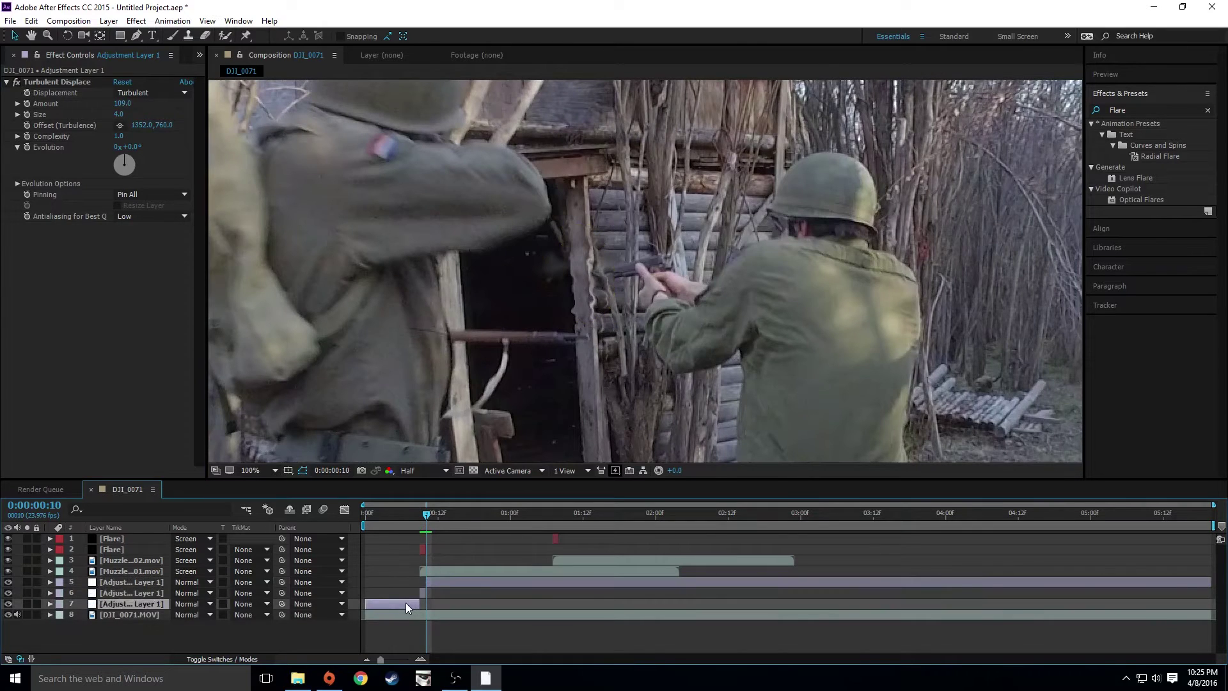
{"action": "key", "text": "Delete"}
{"action": "left_click", "coordinate": [429, 583]}
{"action": "key", "text": "Delete"}
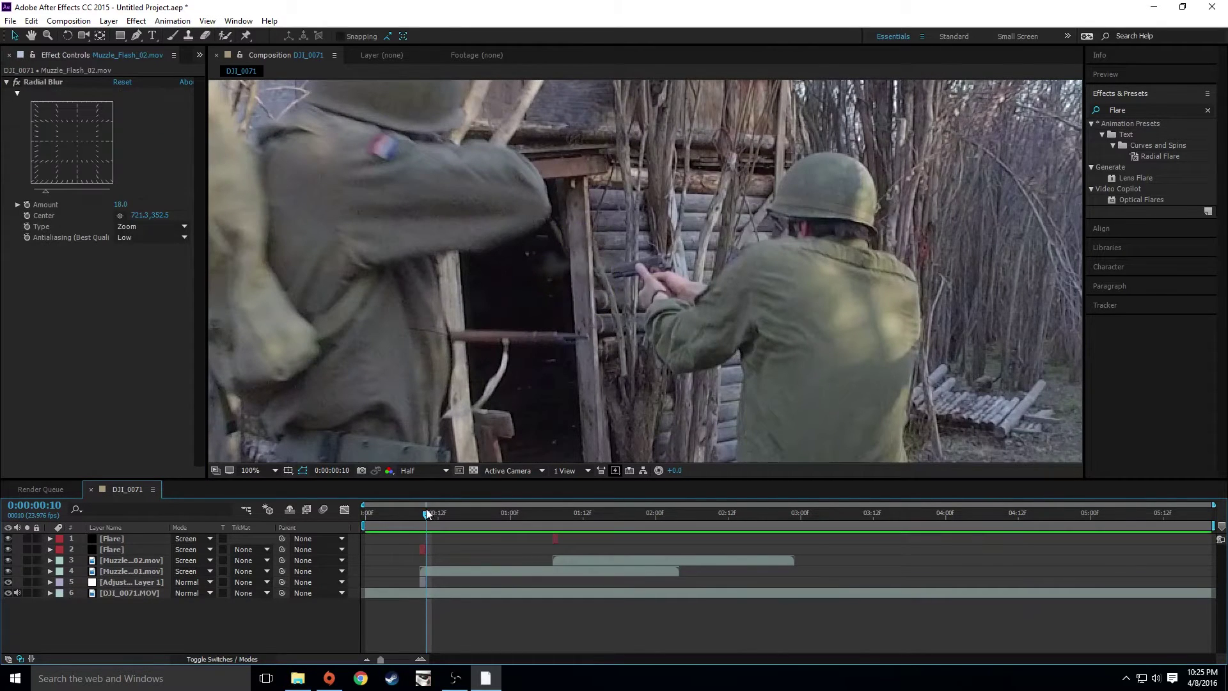
Step: Feather the adjustment layer's mask around the first muzzle flash by 80 pixels and preview that shot
{"action": "left_click_drag", "start_coordinate": [426, 509], "coordinate": [420, 509]}
{"action": "left_click", "coordinate": [422, 583]}
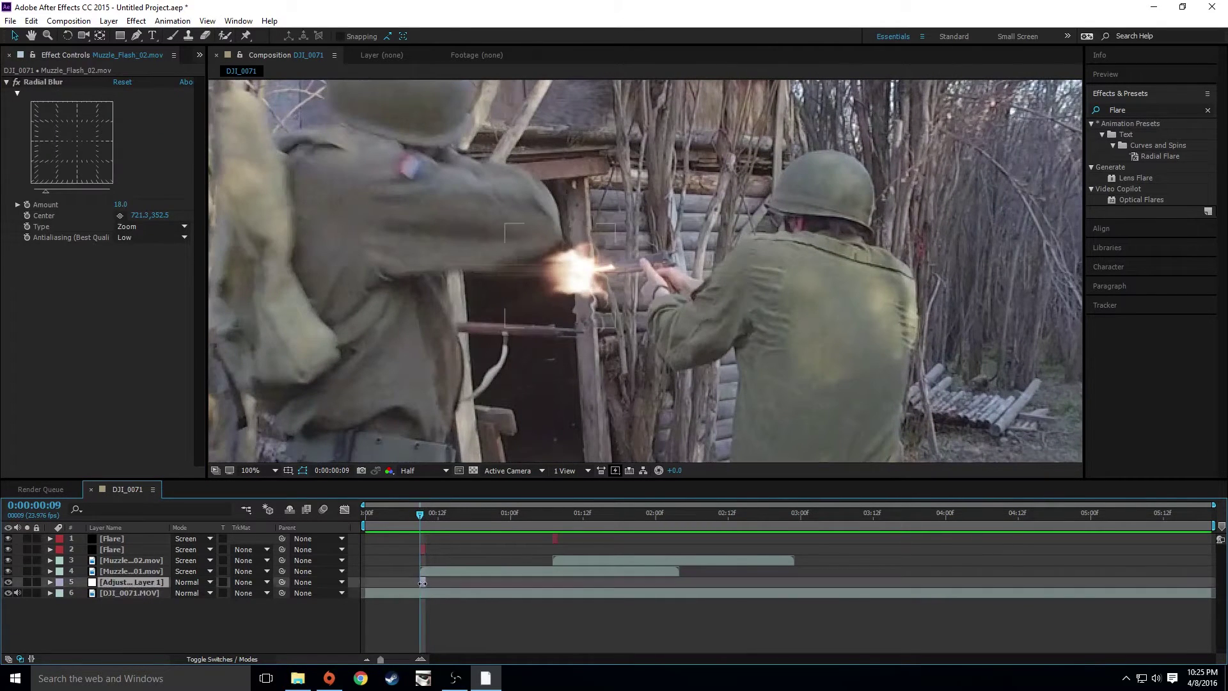
{"action": "left_click", "coordinate": [8, 582]}
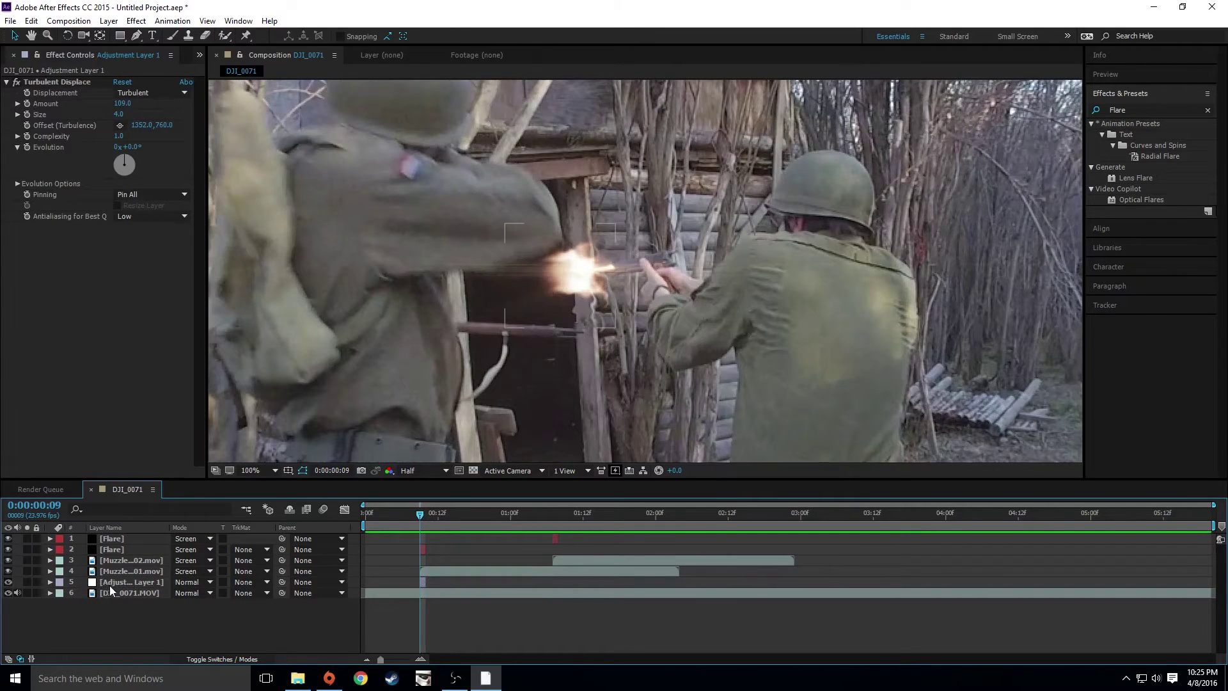
{"action": "left_click", "coordinate": [110, 583]}
{"action": "key", "text": "f"}
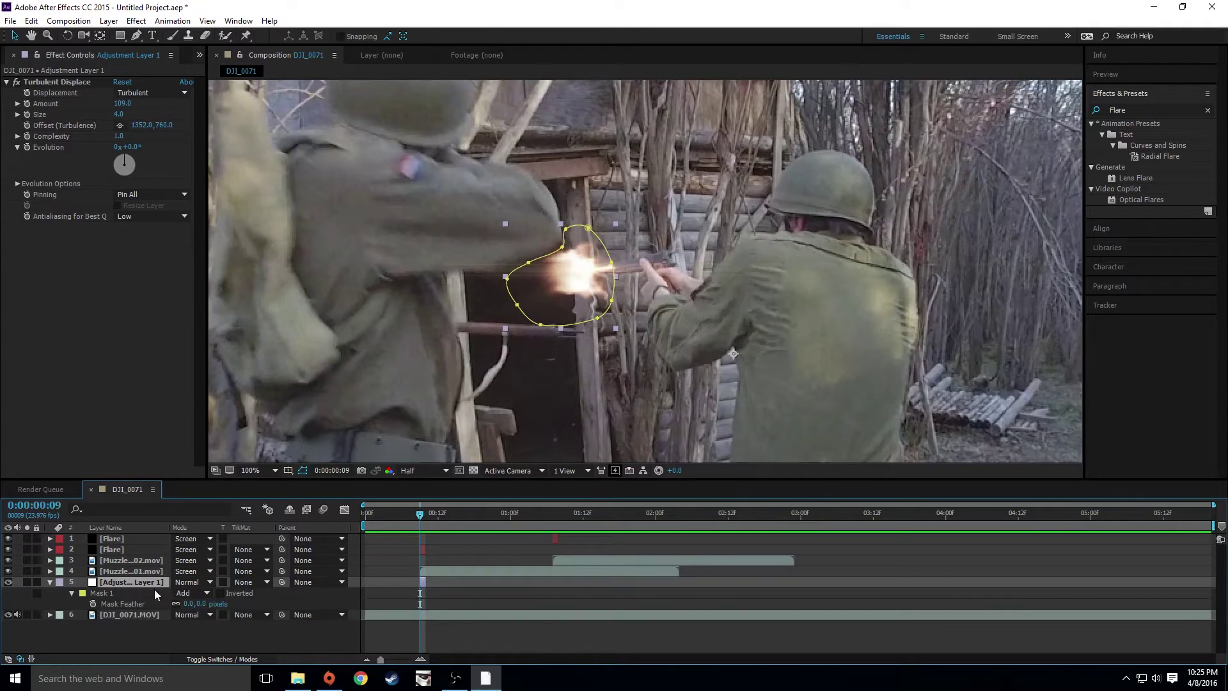
{"action": "left_click_drag", "start_coordinate": [198, 603], "coordinate": [251, 639]}
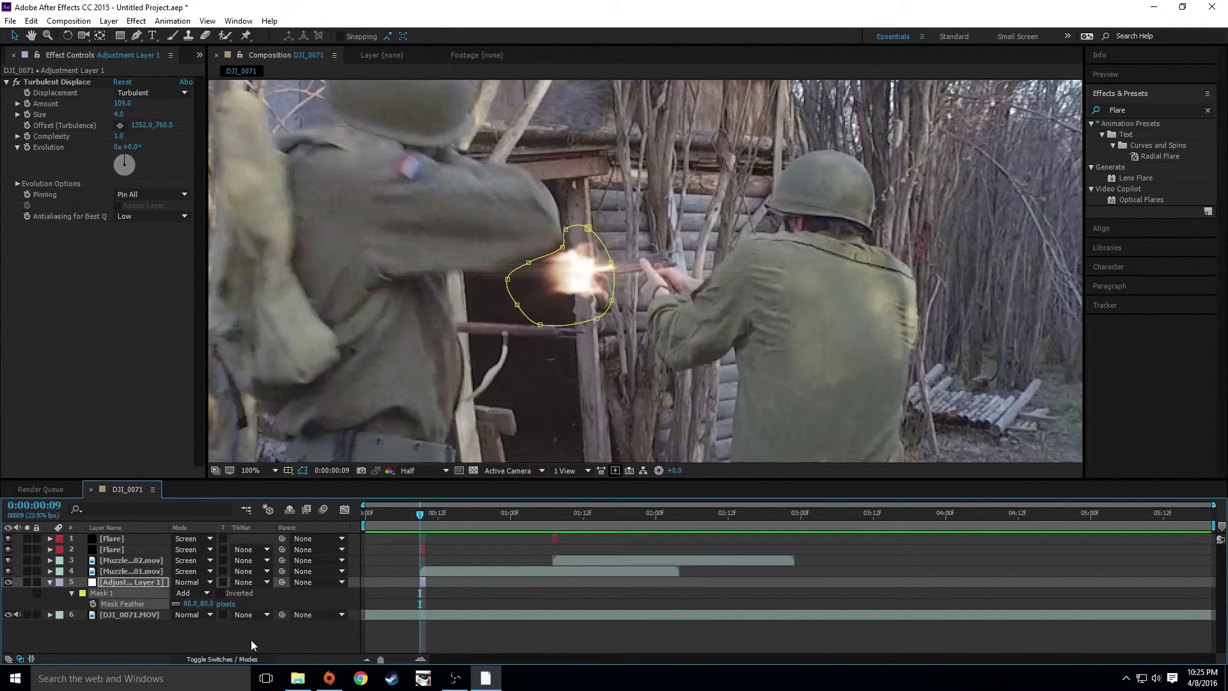
{"action": "left_click", "coordinate": [37, 599]}
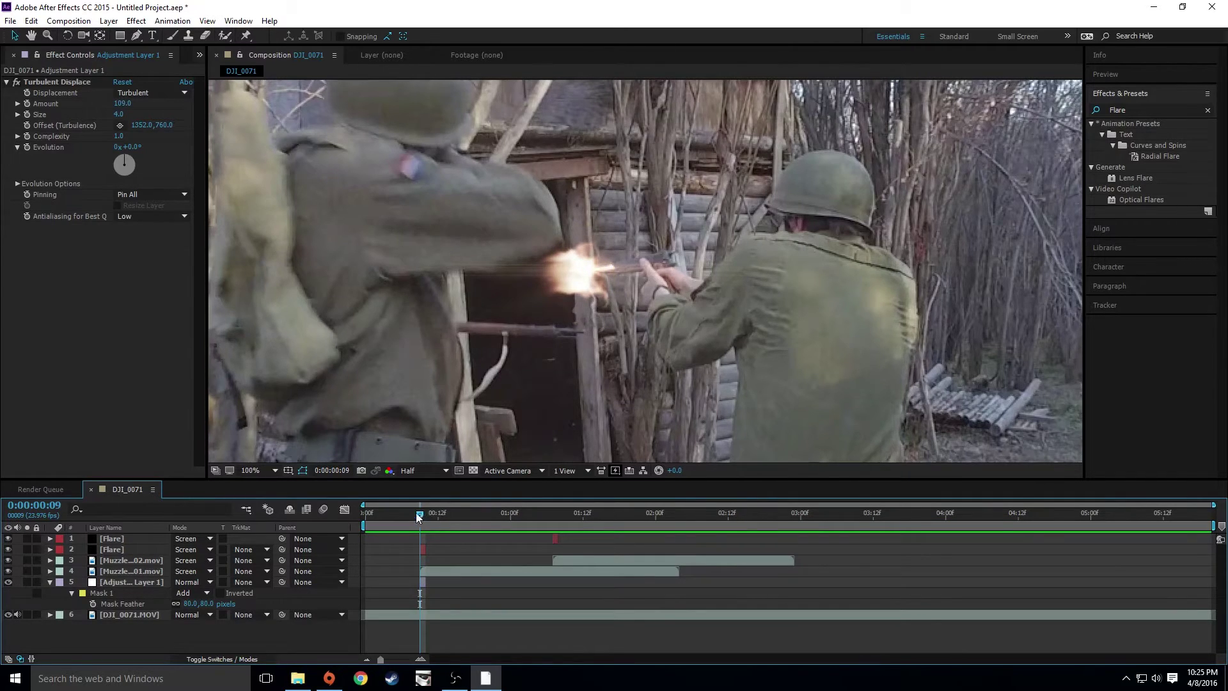
{"action": "left_click_drag", "start_coordinate": [416, 512], "coordinate": [407, 512]}
{"action": "key", "text": "space"}
{"action": "key", "text": "space"}
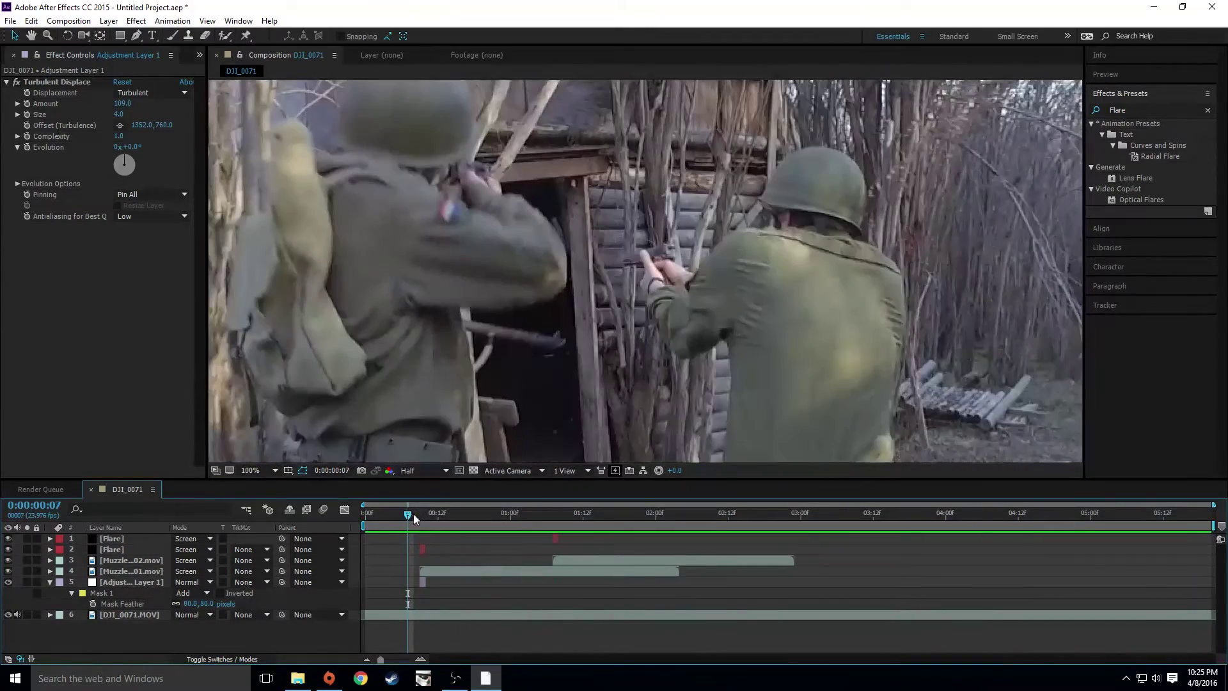
Step: Duplicate the one-frame adjustment layer and move the copy to the second muzzle flash at 0:00:01:07
{"action": "scroll", "coordinate": [520, 385], "scroll_direction": "down", "scroll_amount": 2}
{"action": "left_click_drag", "start_coordinate": [409, 516], "coordinate": [552, 519]}
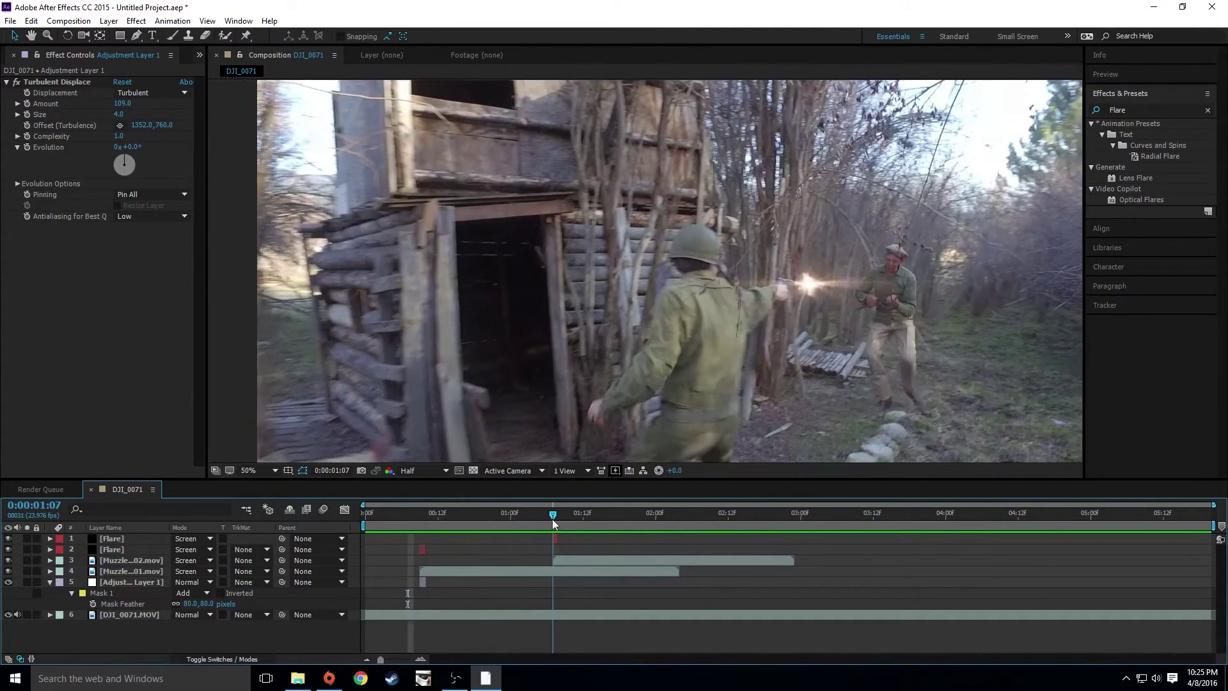
{"action": "left_click", "coordinate": [423, 582]}
{"action": "key", "text": "ctrl+d"}
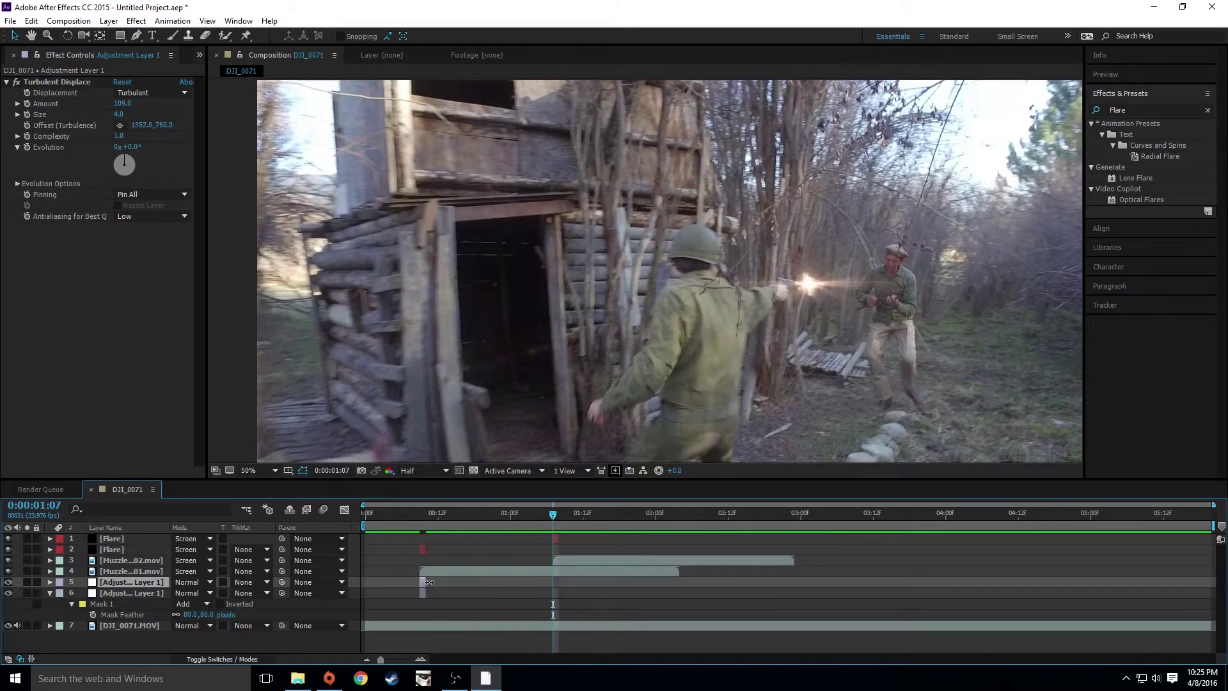
{"action": "left_click_drag", "start_coordinate": [427, 583], "coordinate": [564, 589]}
{"action": "left_click_drag", "start_coordinate": [424, 581], "coordinate": [552, 585]}
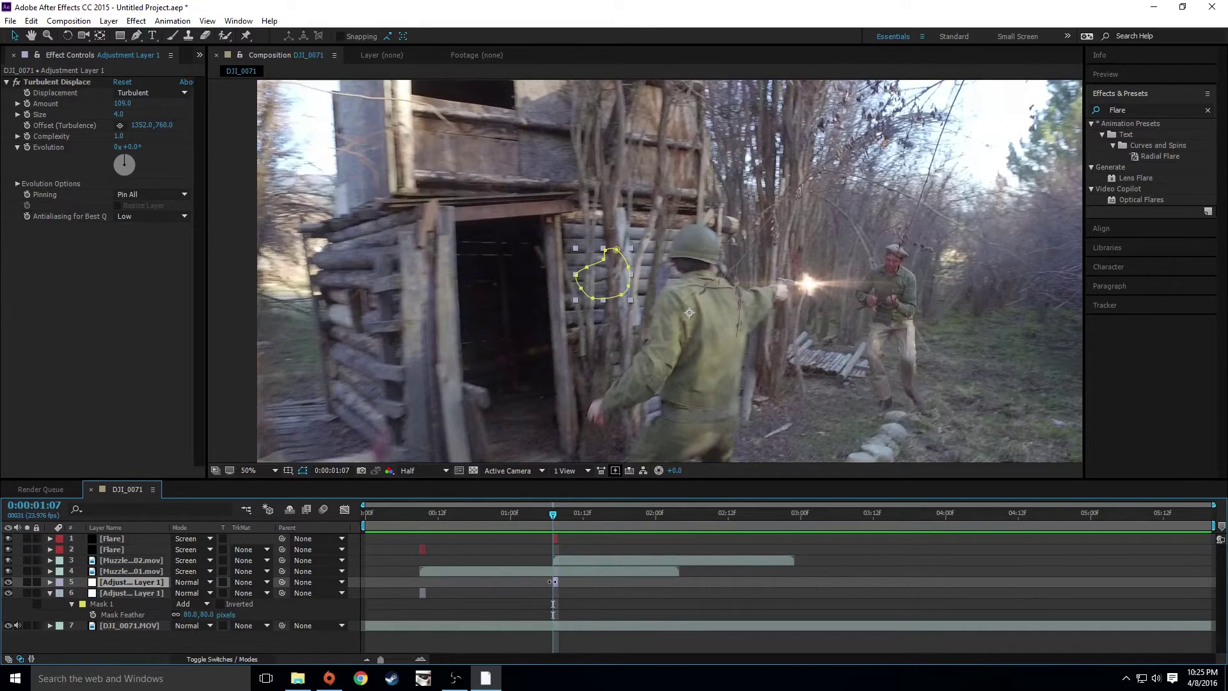
Step: Move the duplicate's mask onto the second muzzle flash and reshape it to extend toward the enemy soldier
{"action": "left_click_drag", "start_coordinate": [590, 272], "coordinate": [799, 254]}
{"action": "double_click", "coordinate": [819, 291]}
{"action": "left_click_drag", "start_coordinate": [792, 270], "coordinate": [783, 259]}
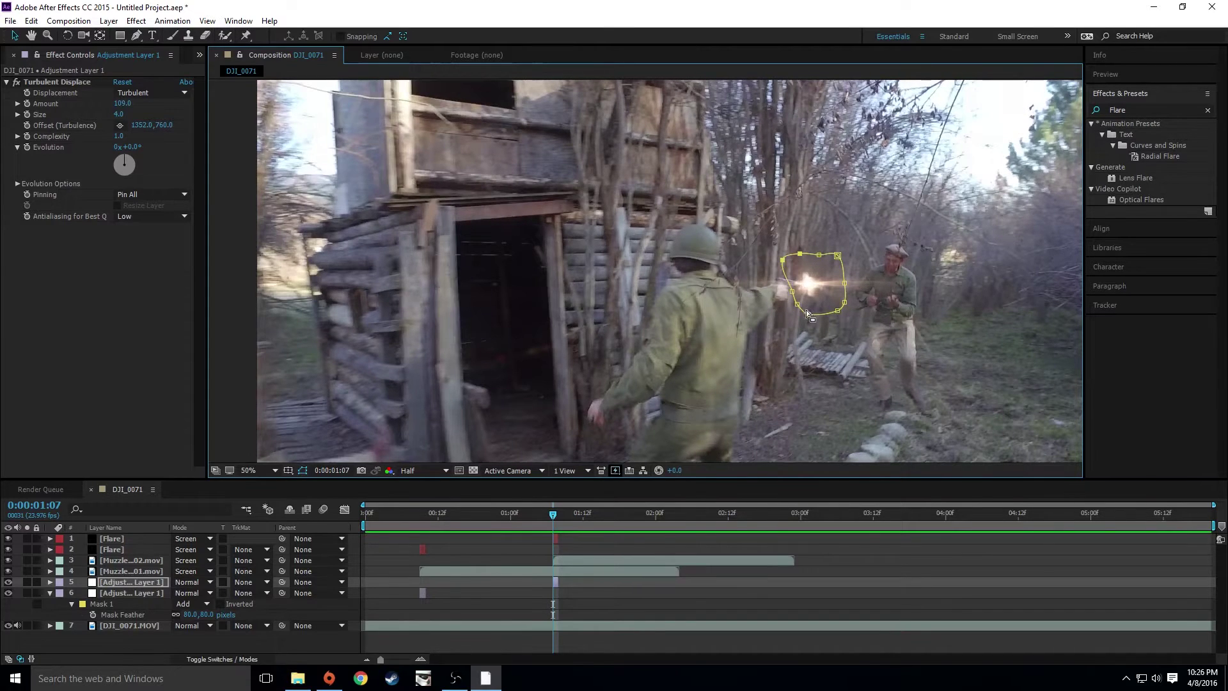
{"action": "left_click_drag", "start_coordinate": [837, 312], "coordinate": [862, 278]}
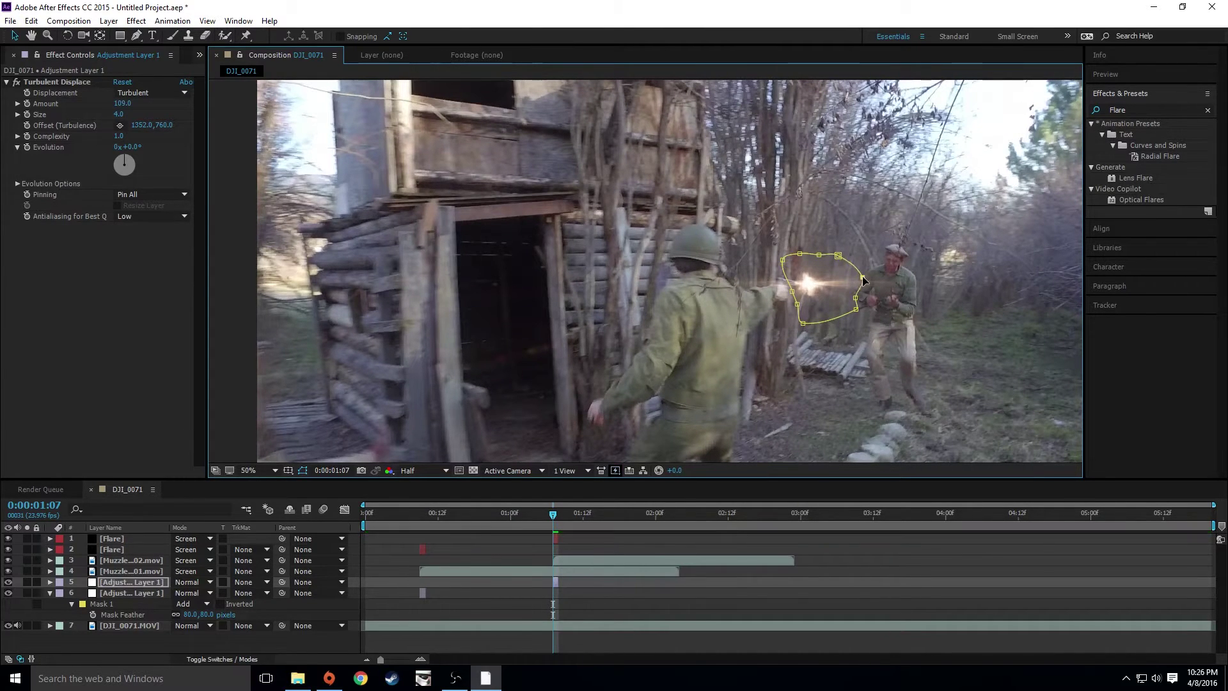
{"action": "left_click", "coordinate": [716, 608]}
Step: Set the Turbulent Displace amount to 131 on the second flash's adjustment layer
{"action": "left_click_drag", "start_coordinate": [553, 514], "coordinate": [553, 509]}
{"action": "left_click", "coordinate": [557, 582]}
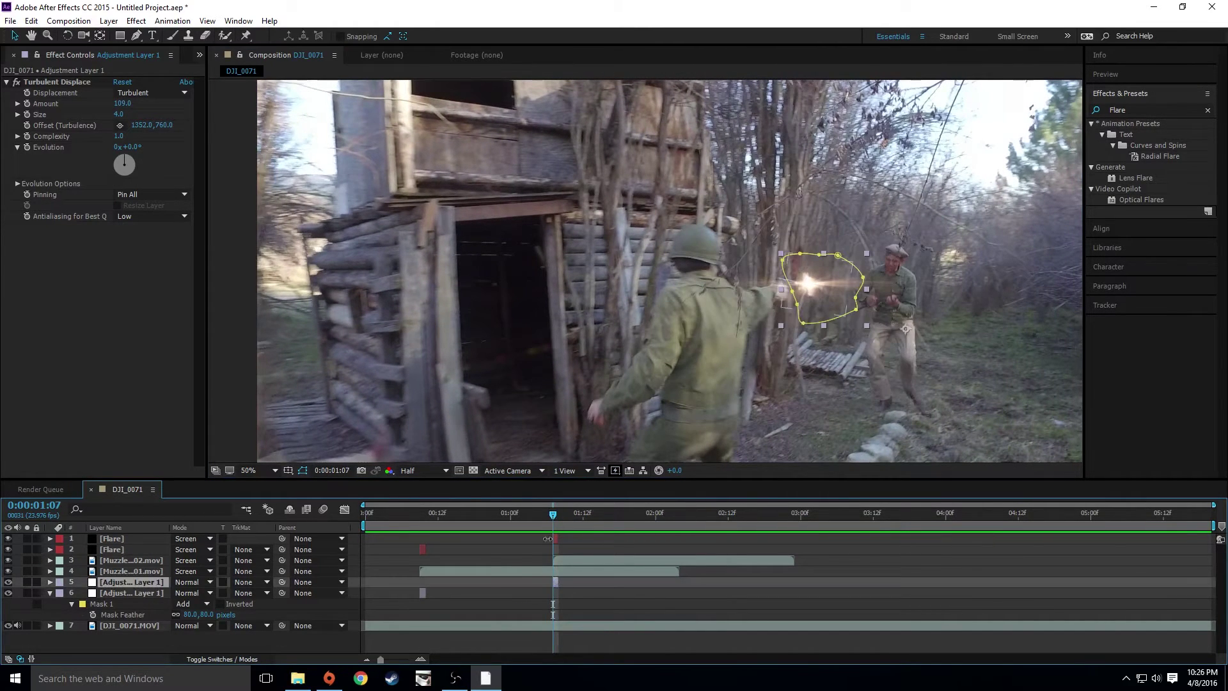
{"action": "left_click_drag", "start_coordinate": [121, 110], "coordinate": [138, 107]}
{"action": "left_click", "coordinate": [645, 639]}
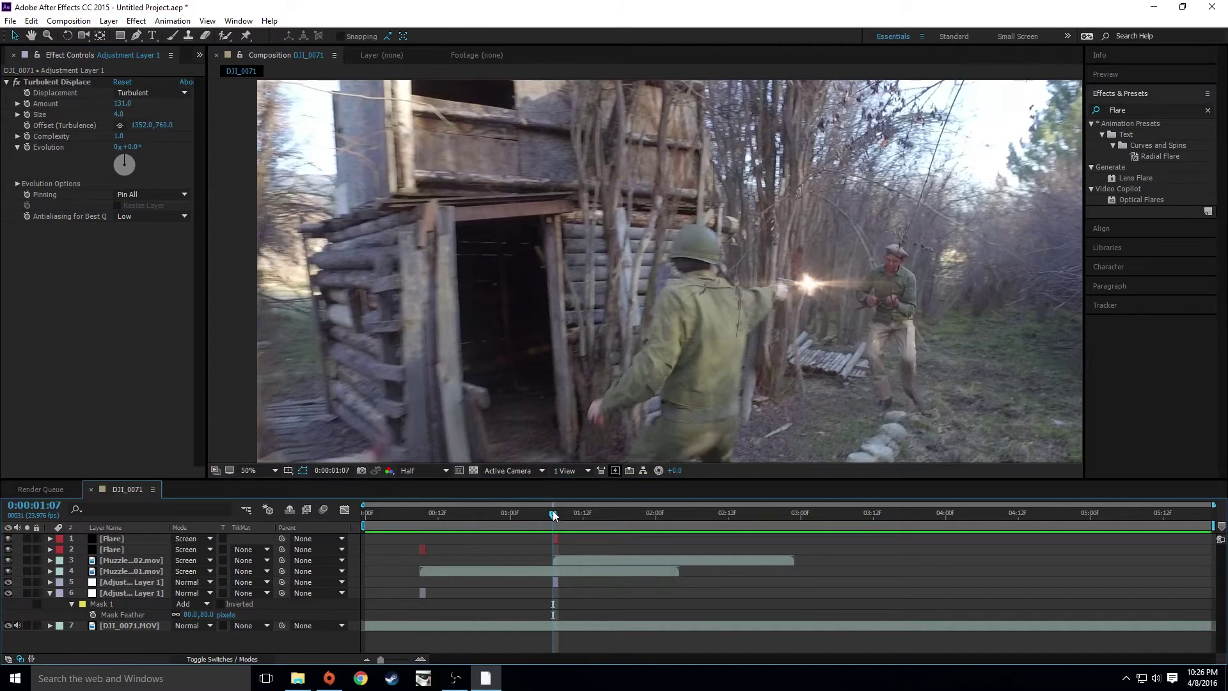
{"action": "left_click_drag", "start_coordinate": [553, 515], "coordinate": [552, 489]}
Step: Create a 2704 x 1520 px solid with a pale orange color sampled from the second muzzle flash's glow
{"action": "left_click", "coordinate": [109, 20]}
{"action": "mouse_move", "coordinate": [122, 38]}
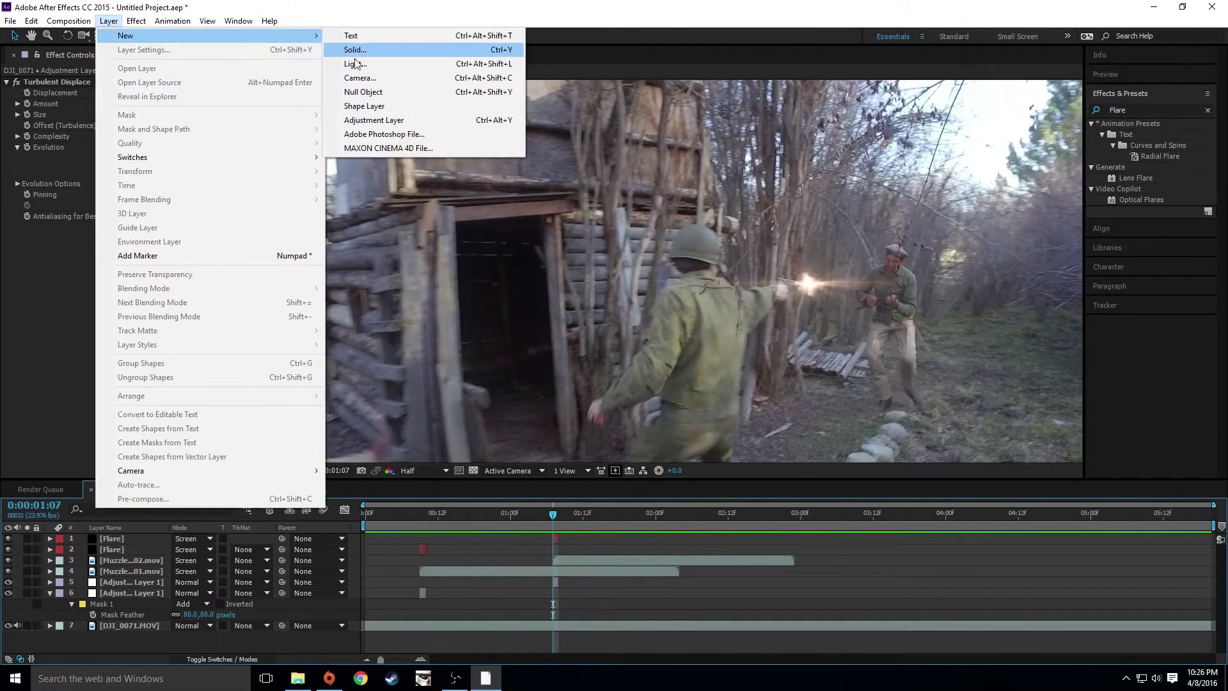
{"action": "left_click", "coordinate": [353, 50]}
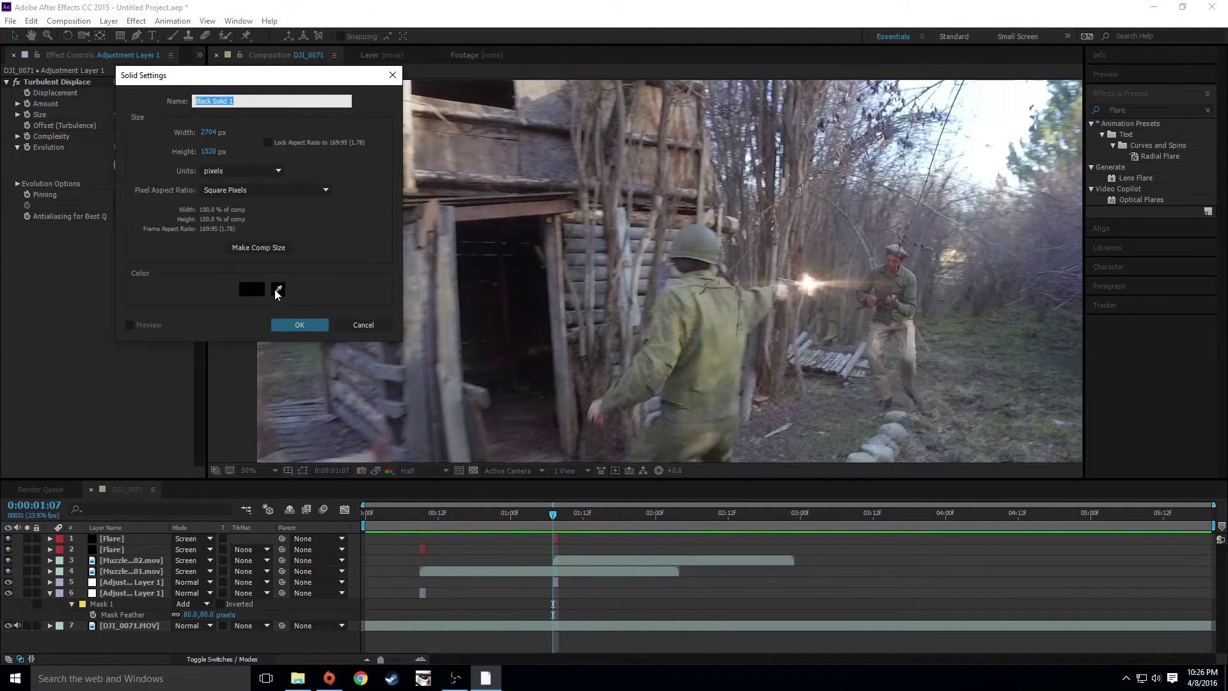
{"action": "left_click", "coordinate": [278, 289]}
{"action": "left_click", "coordinate": [808, 288]}
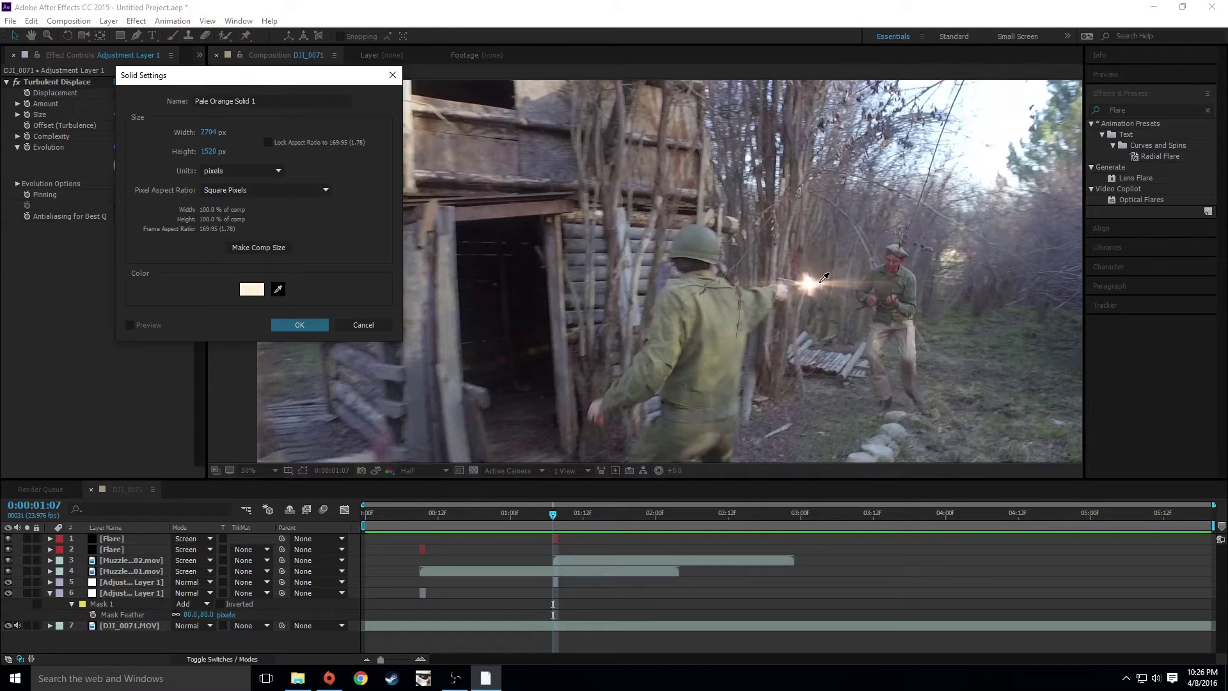
{"action": "left_click", "coordinate": [795, 290]}
{"action": "left_click", "coordinate": [289, 326]}
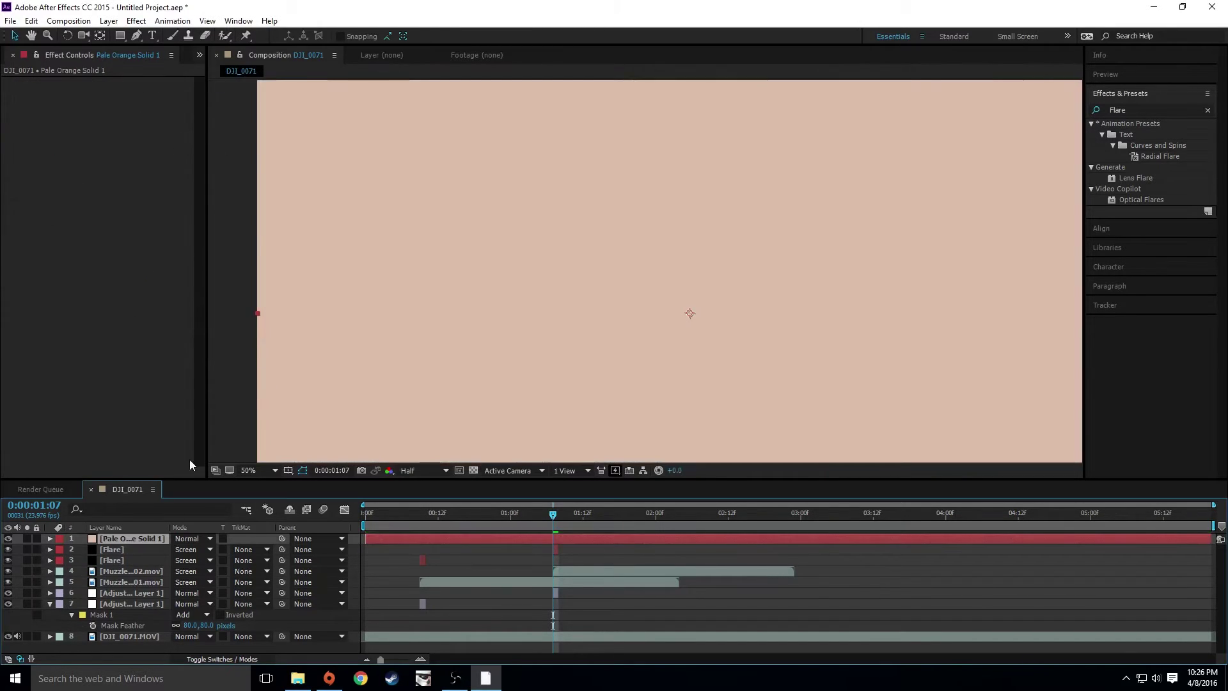
Step: Draw a closed RotoBezier mask on the pale orange solid over the enemy soldier's face and chest, hiding the solid while tracing
{"action": "left_click", "coordinate": [8, 539]}
{"action": "left_click", "coordinate": [137, 35]}
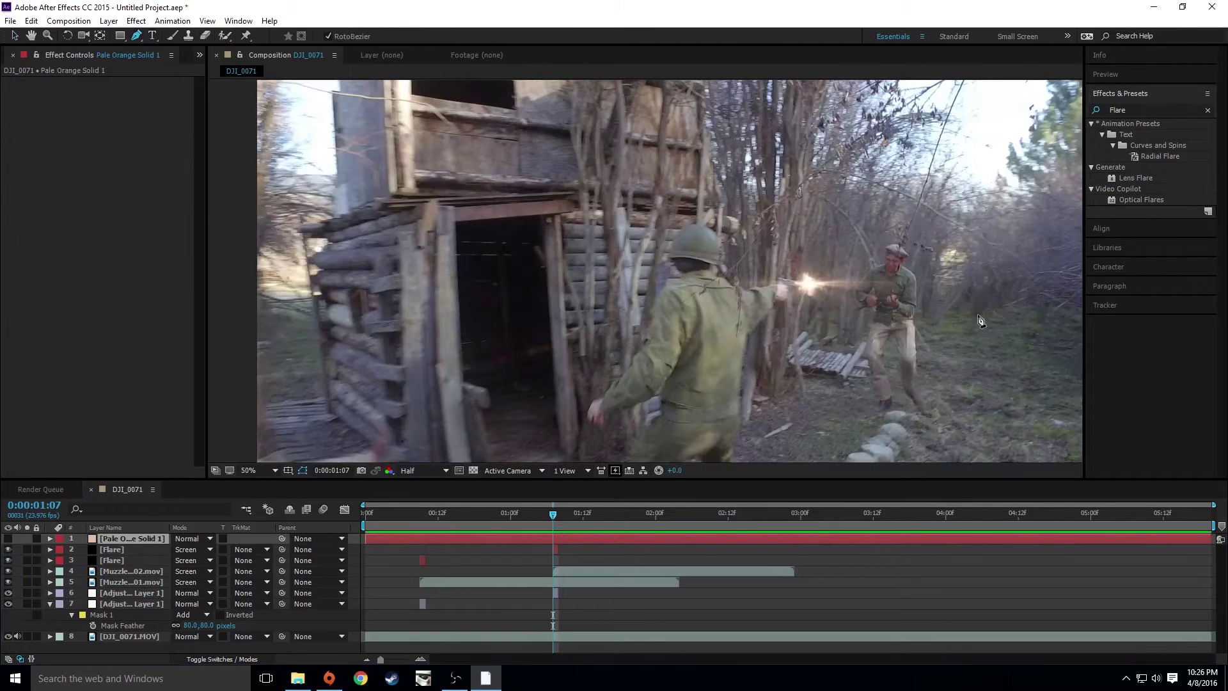
{"action": "scroll", "coordinate": [913, 315], "scroll_direction": "up", "scroll_amount": 4}
{"action": "left_click_drag", "start_coordinate": [969, 315], "coordinate": [441, 230]}
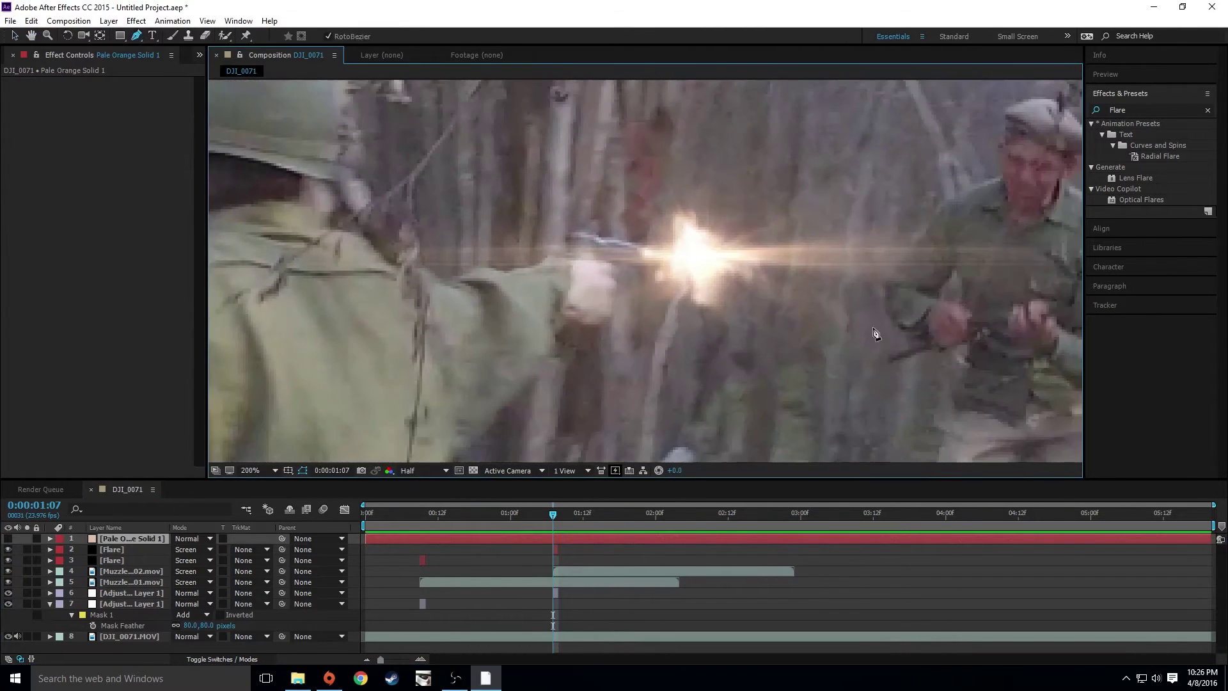
{"action": "mouse_move", "coordinate": [895, 265]}
{"action": "left_mouse_down"}
{"action": "mouse_move", "coordinate": [494, 384]}
{"action": "mouse_move", "coordinate": [475, 375]}
{"action": "left_mouse_up"}
{"action": "left_click", "coordinate": [591, 253]}
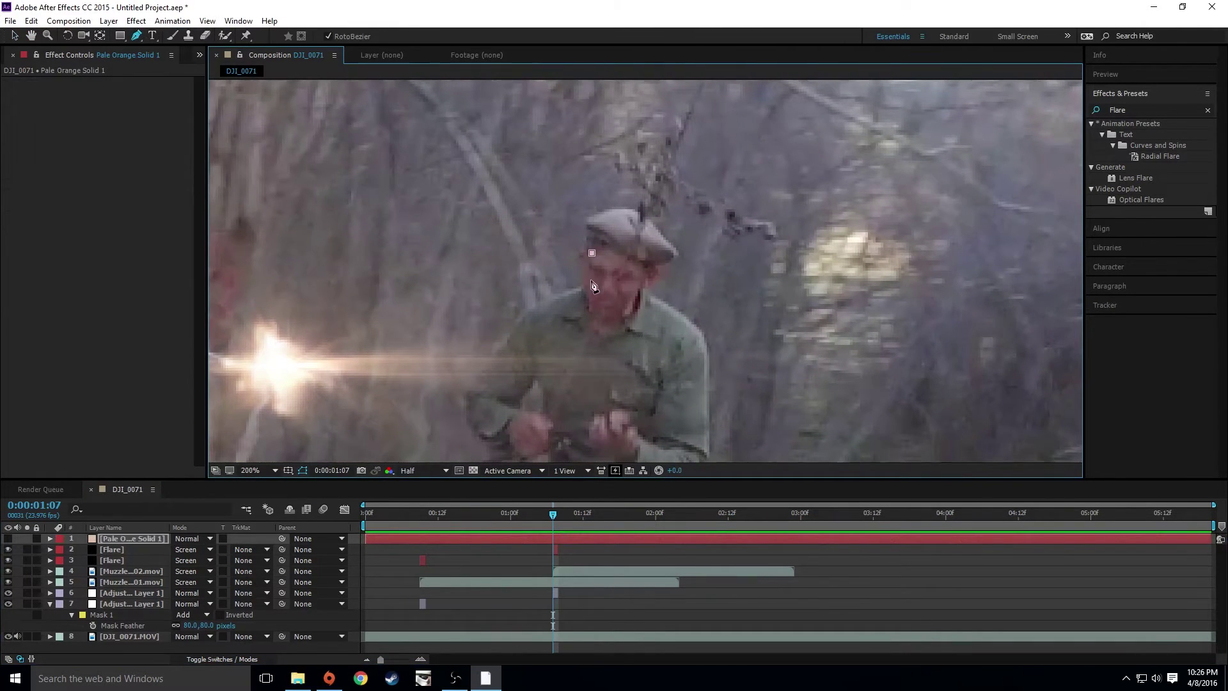
{"action": "left_click", "coordinate": [574, 319]}
{"action": "left_click", "coordinate": [550, 352]}
{"action": "left_click", "coordinate": [546, 408]}
{"action": "left_click", "coordinate": [556, 428]}
{"action": "left_click", "coordinate": [616, 409]}
{"action": "left_click", "coordinate": [649, 400]}
{"action": "left_click", "coordinate": [650, 358]}
{"action": "left_click", "coordinate": [633, 299]}
{"action": "left_click", "coordinate": [640, 258]}
{"action": "left_click", "coordinate": [600, 250]}
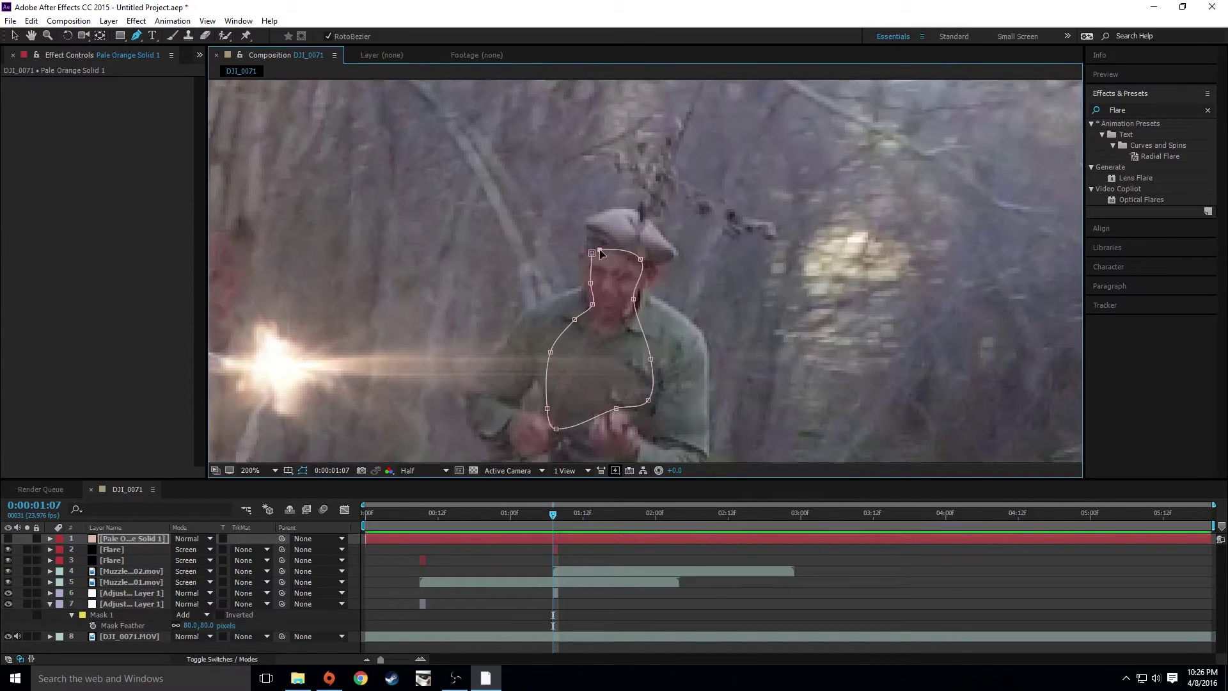
{"action": "left_click", "coordinate": [592, 253]}
{"action": "left_click", "coordinate": [8, 539]}
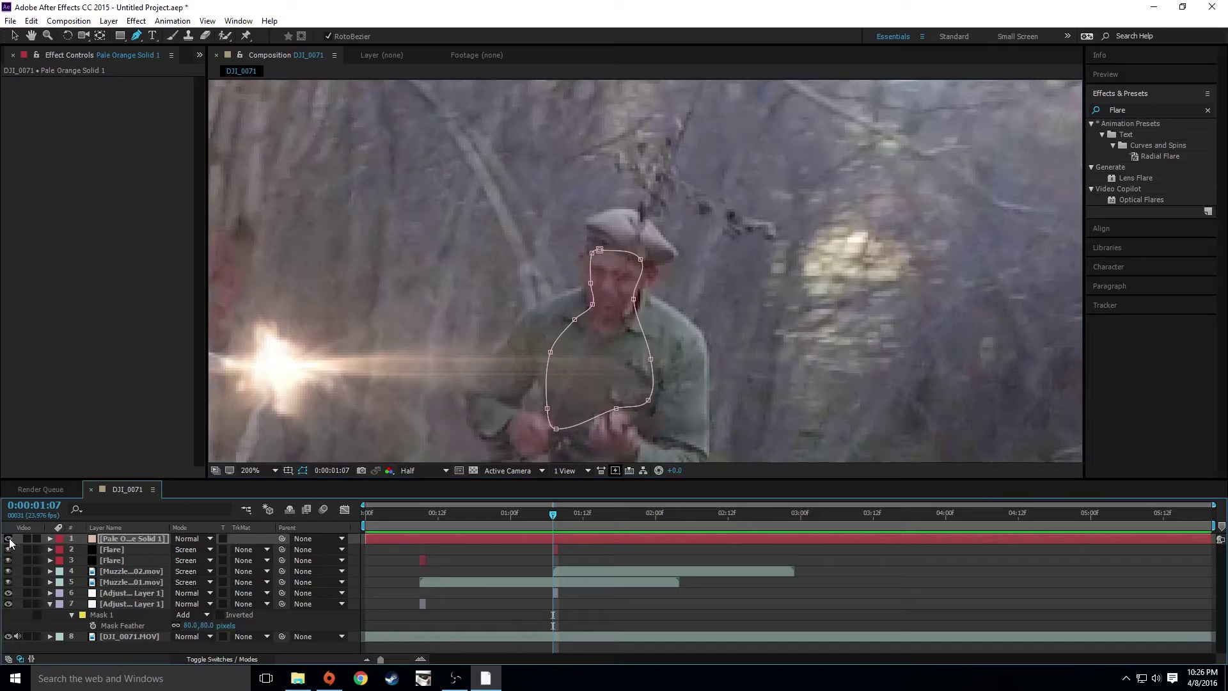
Step: Split the pale orange solid at 0:00:01:07 and 0:00:01:08 and delete the outer pieces, keeping only the flash frame
{"action": "key", "text": "ctrl+shift+d"}
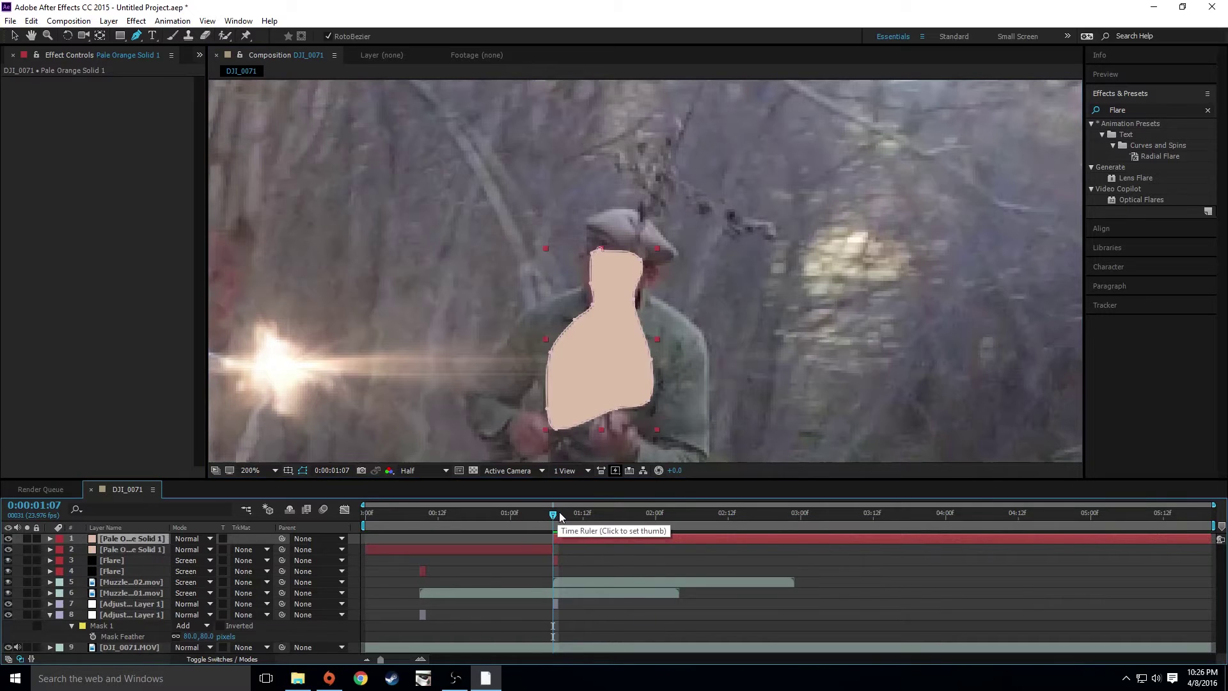
{"action": "key", "text": "Page_Down"}
{"action": "key", "text": "ctrl+shift+d"}
{"action": "left_click", "coordinate": [530, 562]}
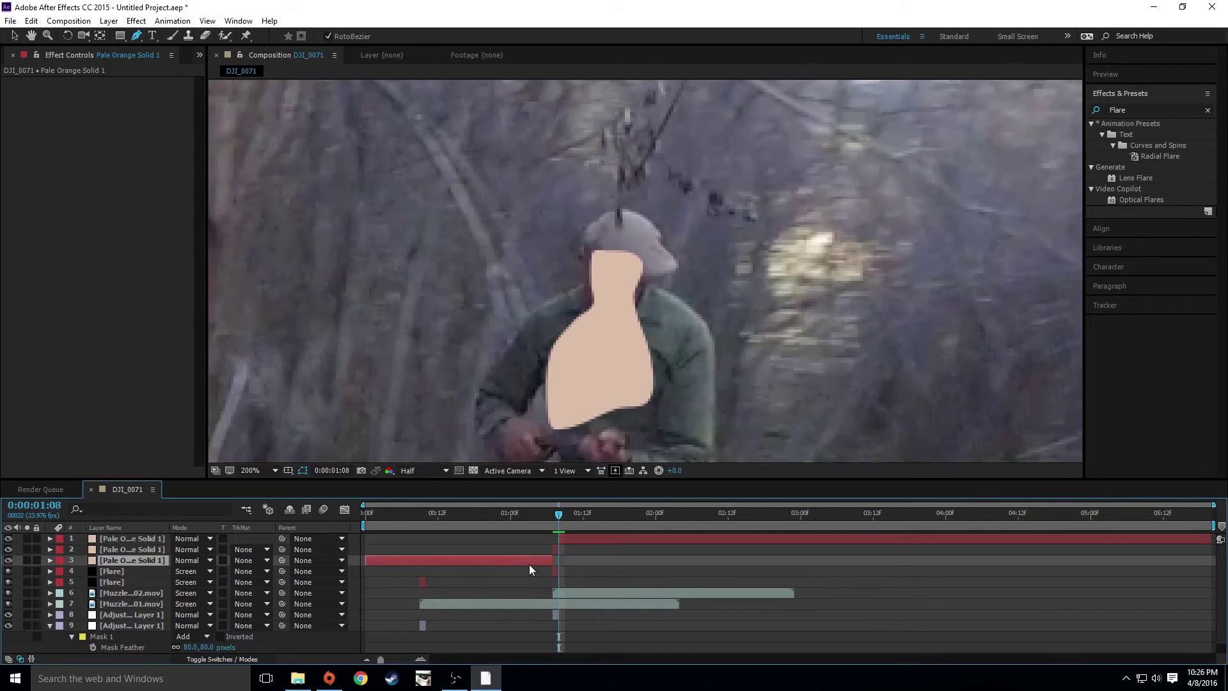
{"action": "key", "text": "Delete"}
{"action": "left_click", "coordinate": [567, 540]}
{"action": "key", "text": "Delete"}
{"action": "left_click", "coordinate": [554, 538]}
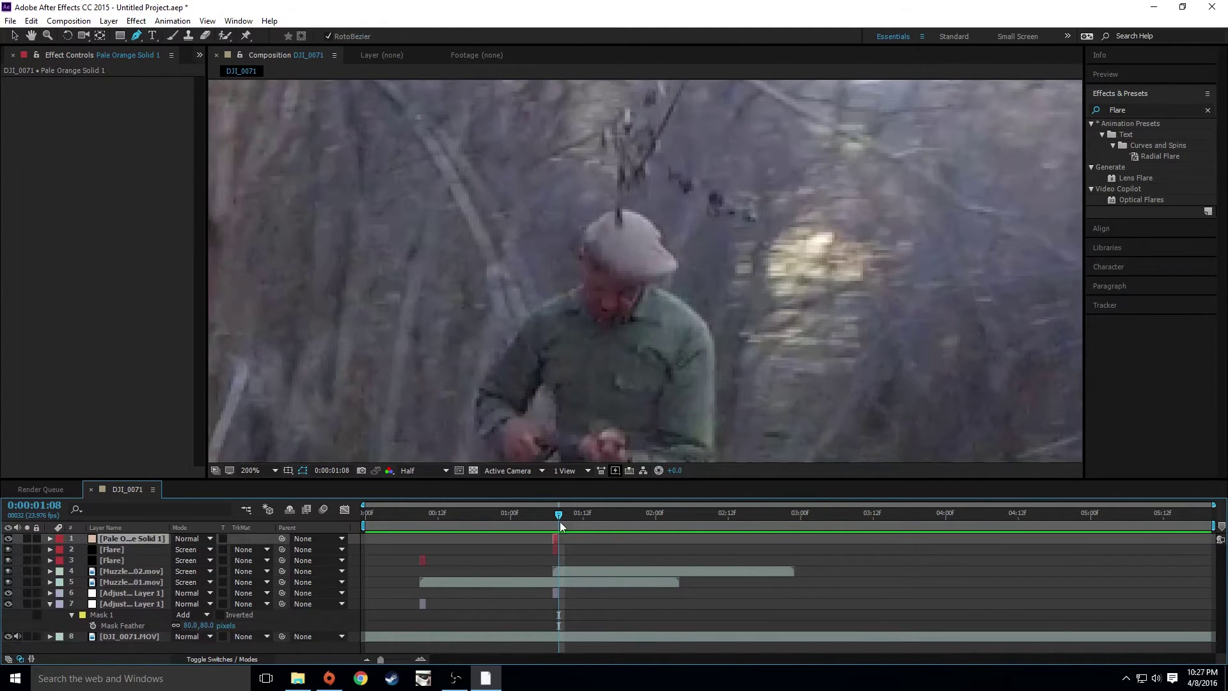
Step: Feather the pale orange solid's mask by 24 pixels at 0:00:01:07
{"action": "left_click_drag", "start_coordinate": [558, 515], "coordinate": [556, 516]}
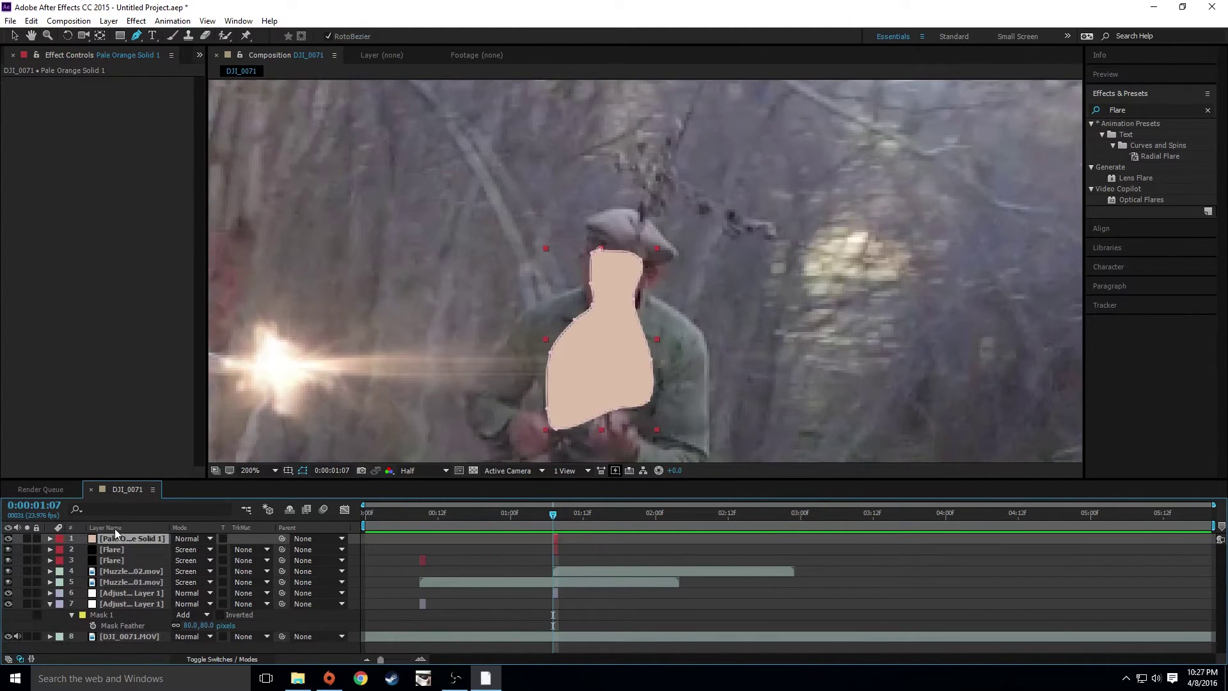
{"action": "key", "text": "f"}
{"action": "left_click_drag", "start_coordinate": [199, 562], "coordinate": [217, 561]}
Step: Set the pale orange solid's blending mode to Screen and its opacity to 12%
{"action": "left_click", "coordinate": [208, 549]}
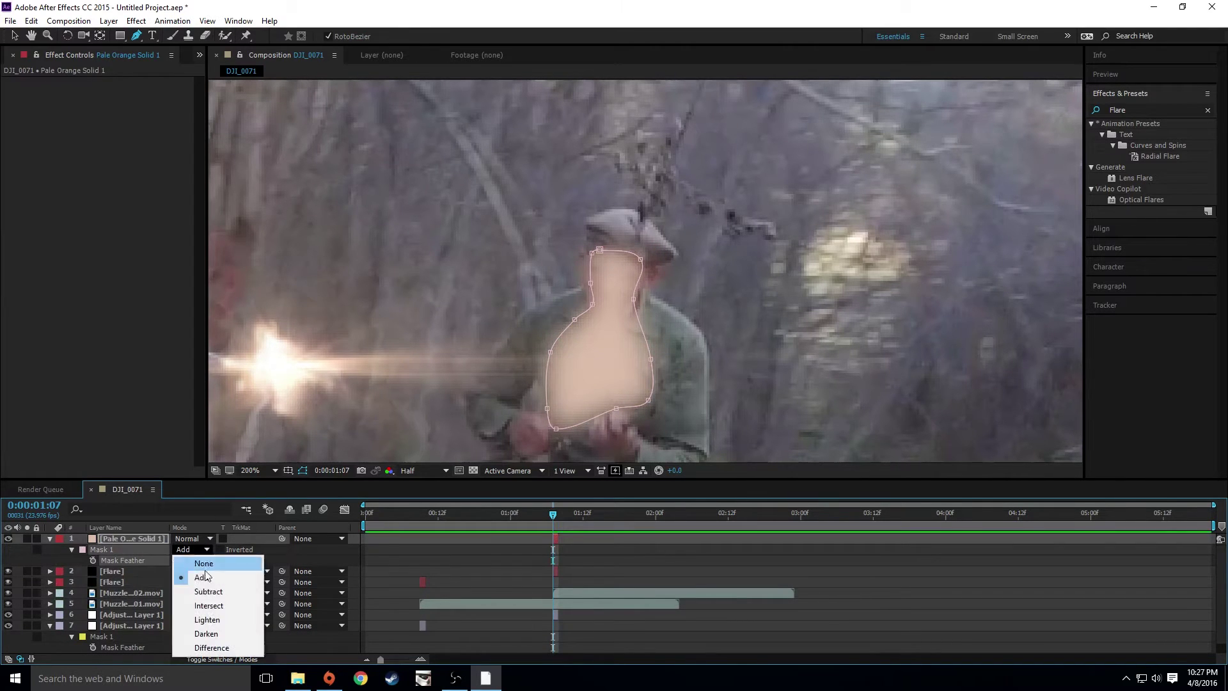
{"action": "left_click", "coordinate": [202, 539]}
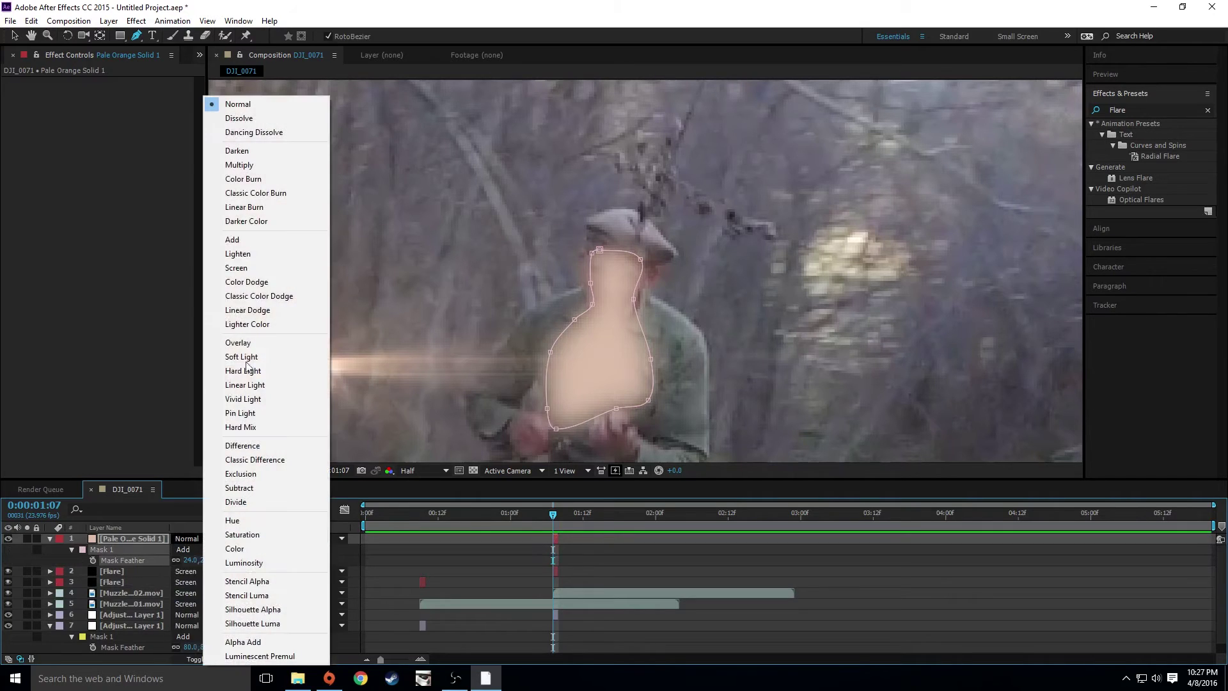
{"action": "left_click", "coordinate": [224, 275]}
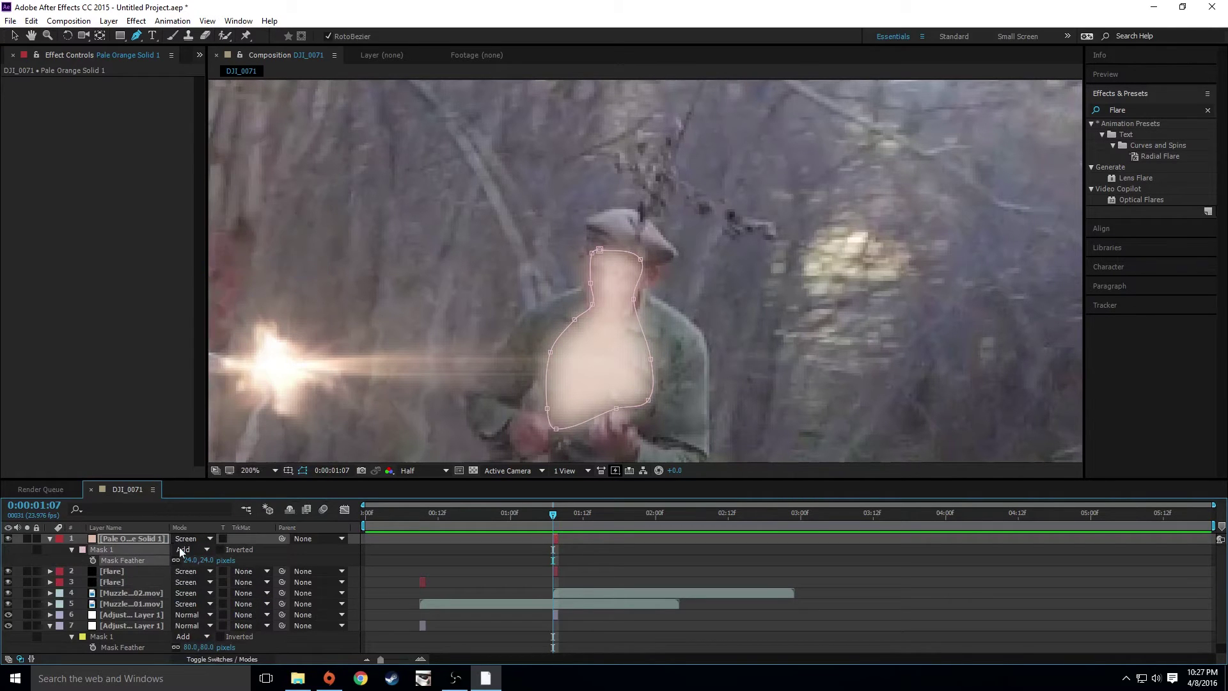
{"action": "key", "text": "t"}
{"action": "left_click_drag", "start_coordinate": [179, 550], "coordinate": [136, 550]}
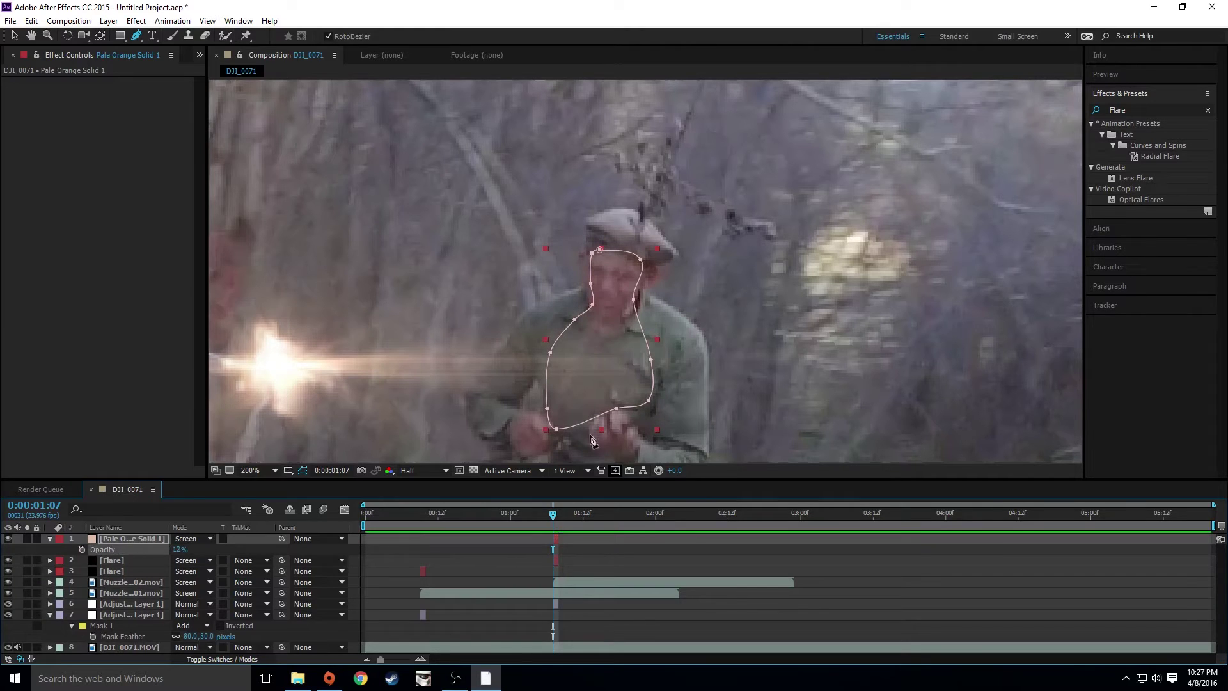
Step: Reshape the solid's mask by raising its lower points so it covers only the enemy soldier's face and collar
{"action": "left_click_drag", "start_coordinate": [611, 403], "coordinate": [605, 366]}
{"action": "left_click_drag", "start_coordinate": [555, 426], "coordinate": [597, 343]}
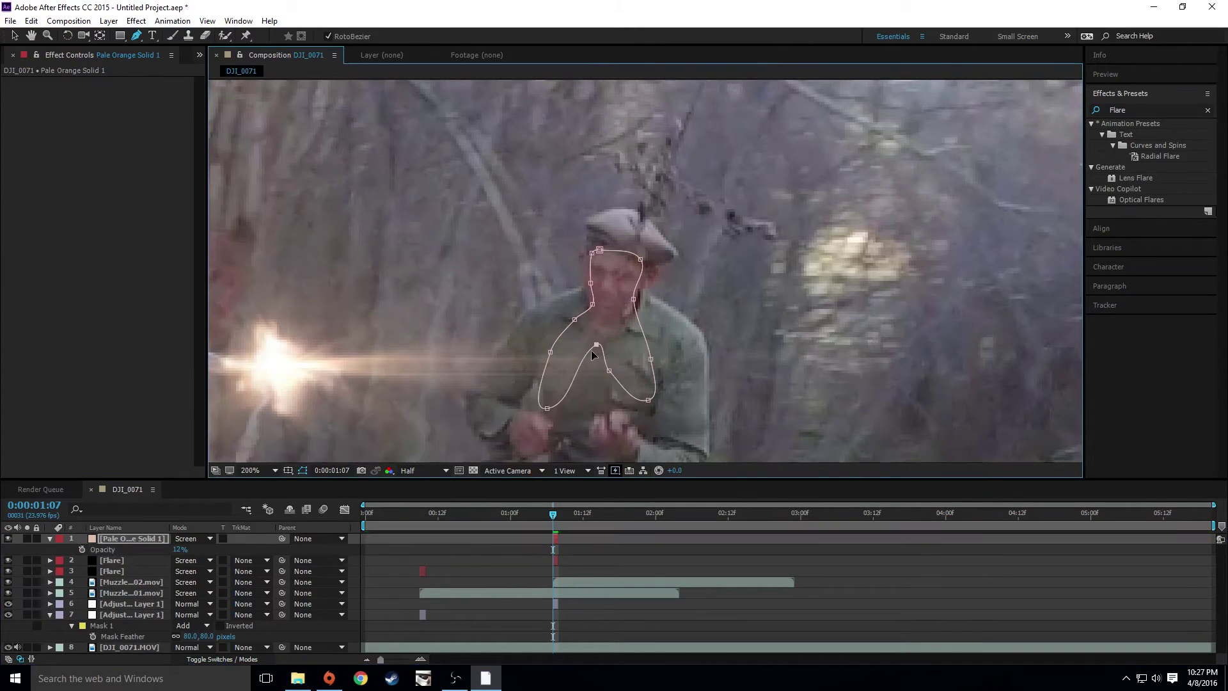
{"action": "left_click_drag", "start_coordinate": [547, 408], "coordinate": [571, 323]}
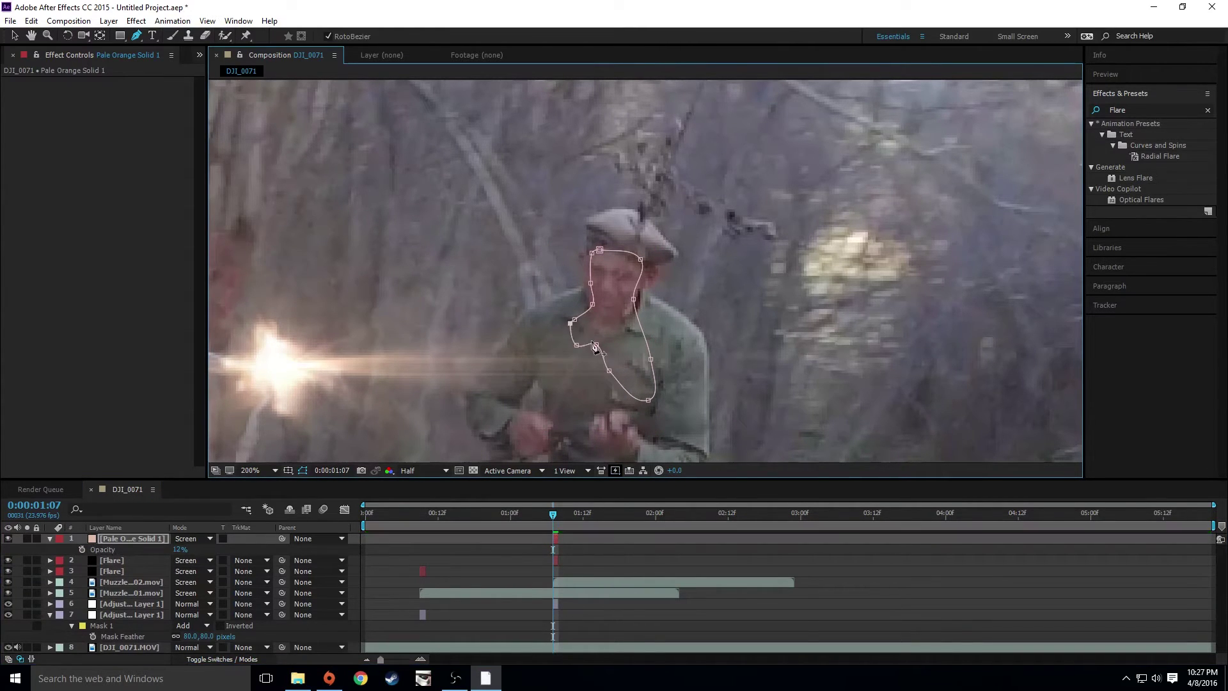
{"action": "left_click_drag", "start_coordinate": [609, 369], "coordinate": [611, 346]}
{"action": "left_click_drag", "start_coordinate": [648, 399], "coordinate": [634, 327]}
{"action": "key", "text": "v"}
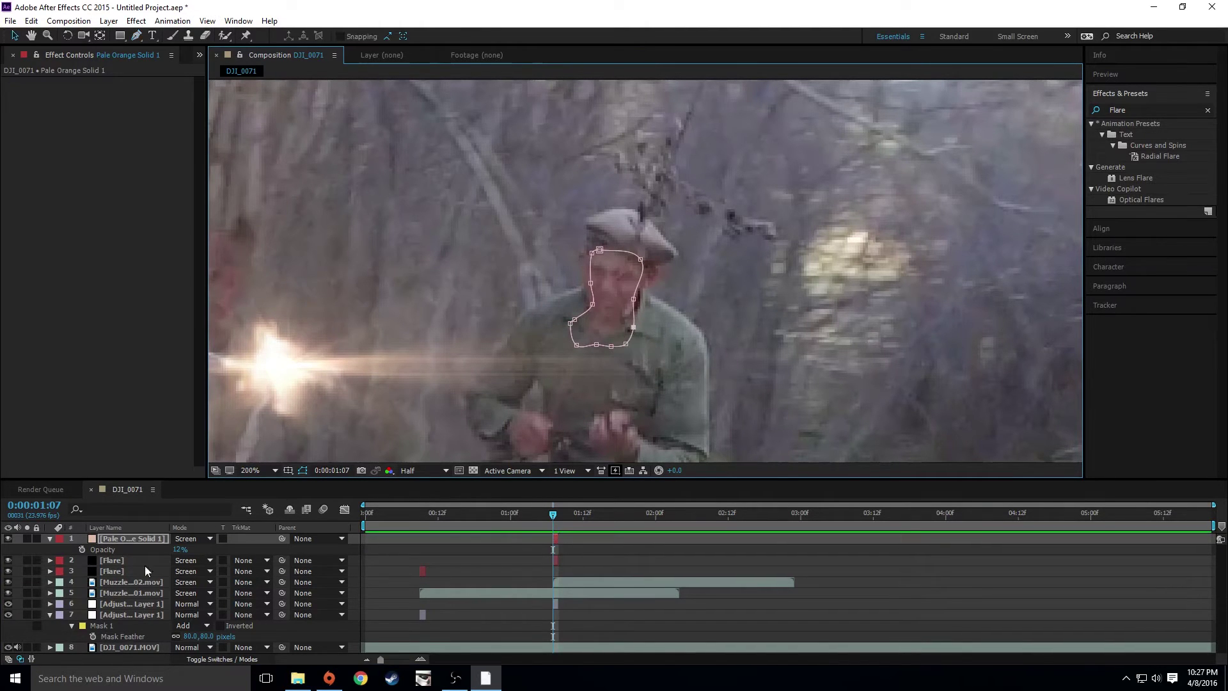
Step: Compare the frame with and without the pale orange solid and preview the second shot from 0:00:01:03
{"action": "left_click", "coordinate": [7, 539]}
{"action": "left_click", "coordinate": [7, 538]}
{"action": "scroll", "coordinate": [473, 341], "scroll_direction": "down", "scroll_amount": 1}
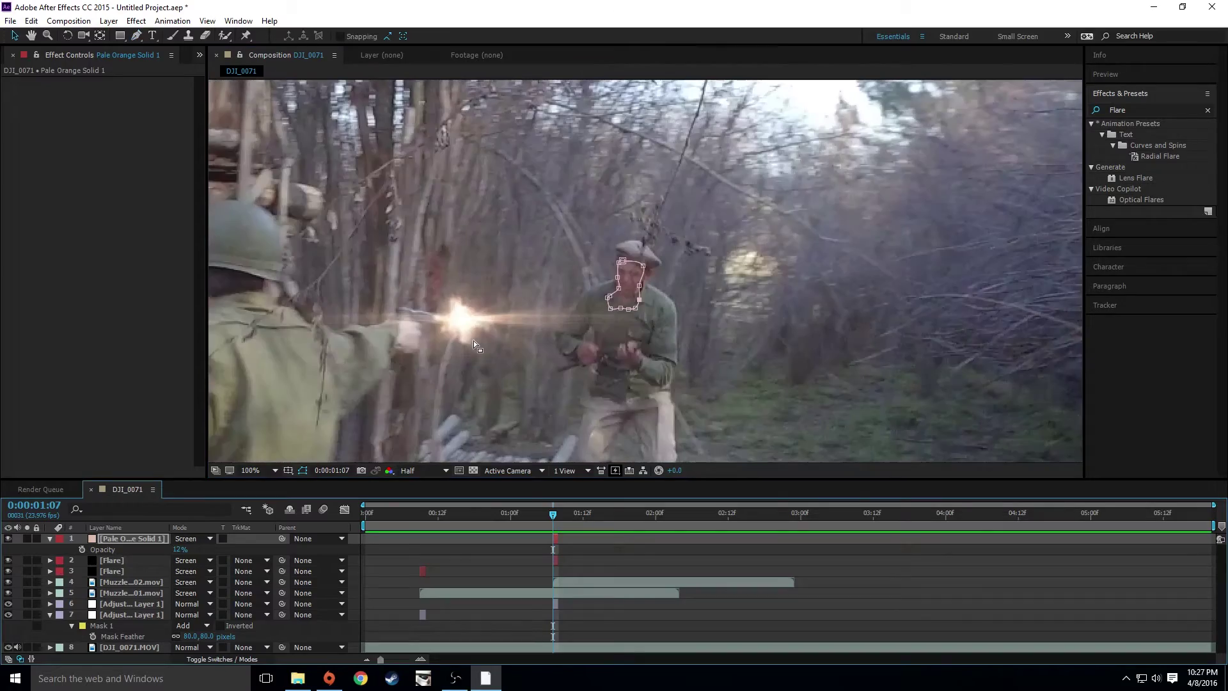
{"action": "left_click_drag", "start_coordinate": [551, 516], "coordinate": [529, 515]}
{"action": "key", "text": "space"}
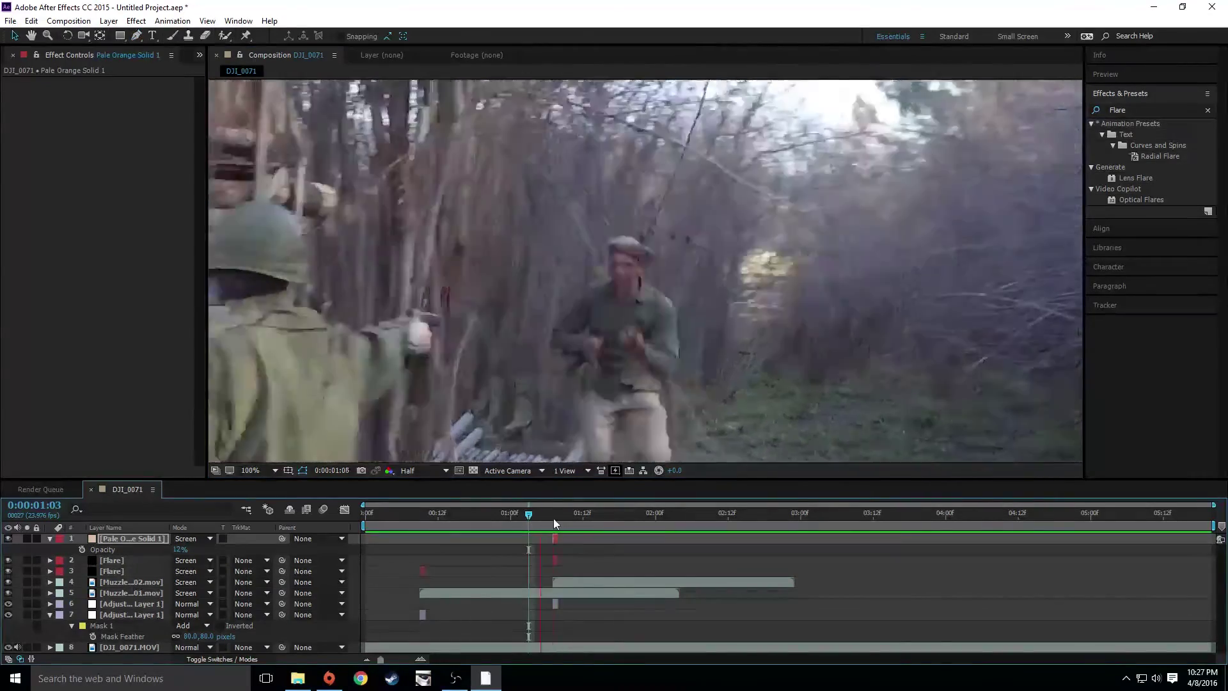
Step: Set the pale orange solid's opacity to 27% at 0:00:01:07 and preview the shot again
{"action": "key", "text": "space"}
{"action": "key", "text": "space"}
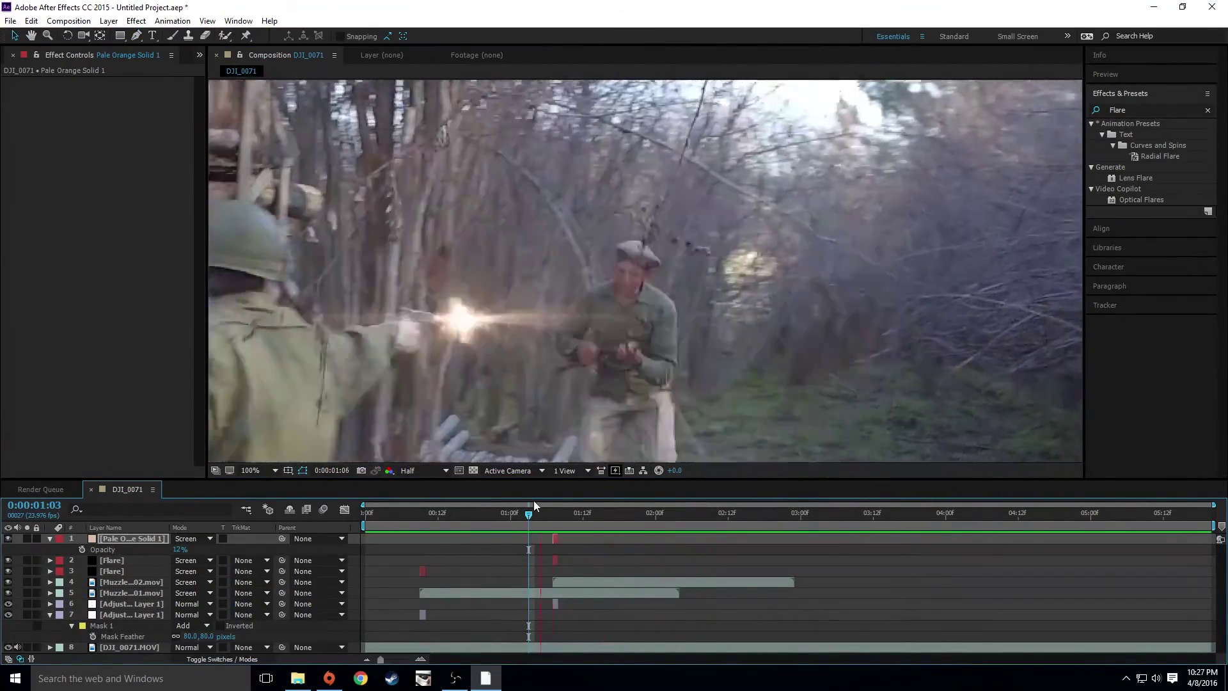
{"action": "key", "text": "space"}
{"action": "left_click_drag", "start_coordinate": [531, 512], "coordinate": [554, 516]}
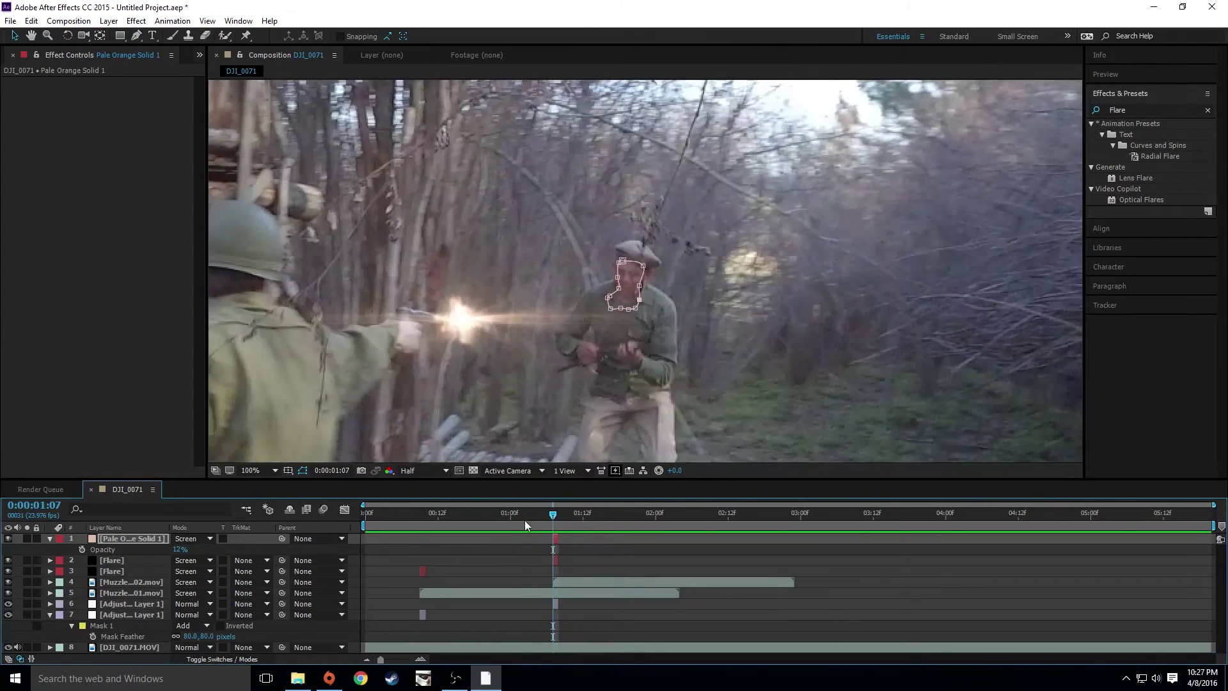
{"action": "left_click_drag", "start_coordinate": [180, 550], "coordinate": [190, 550]}
{"action": "left_click", "coordinate": [623, 549]}
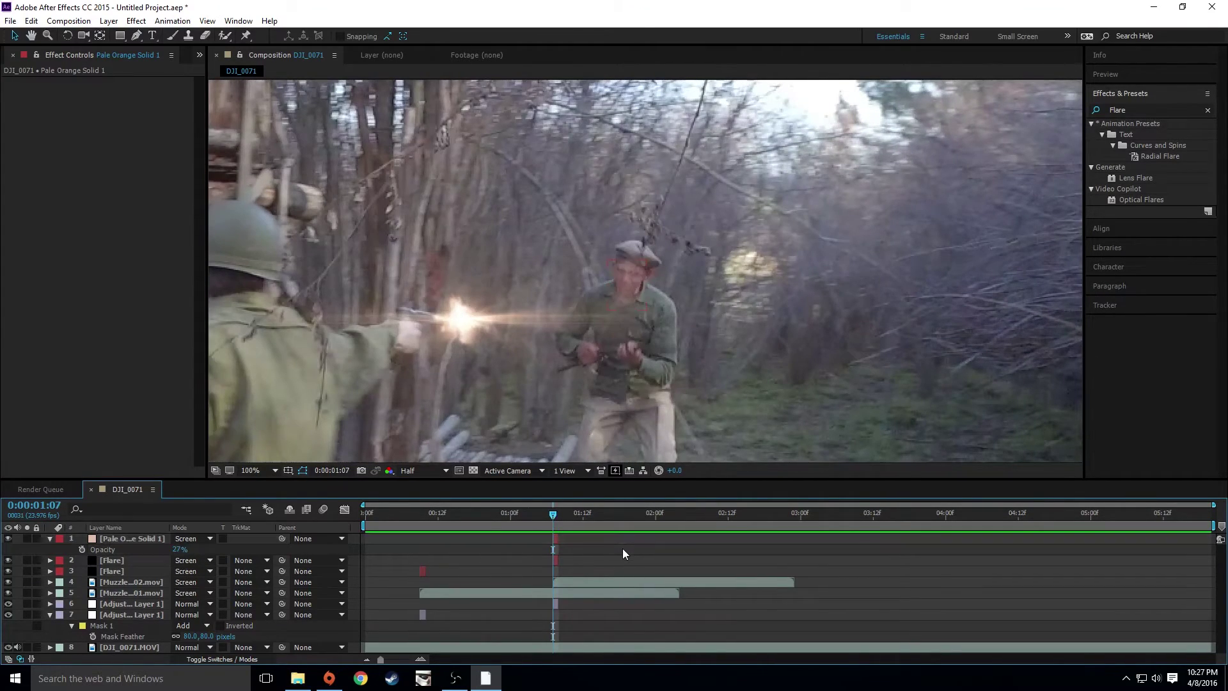
{"action": "key", "text": "space"}
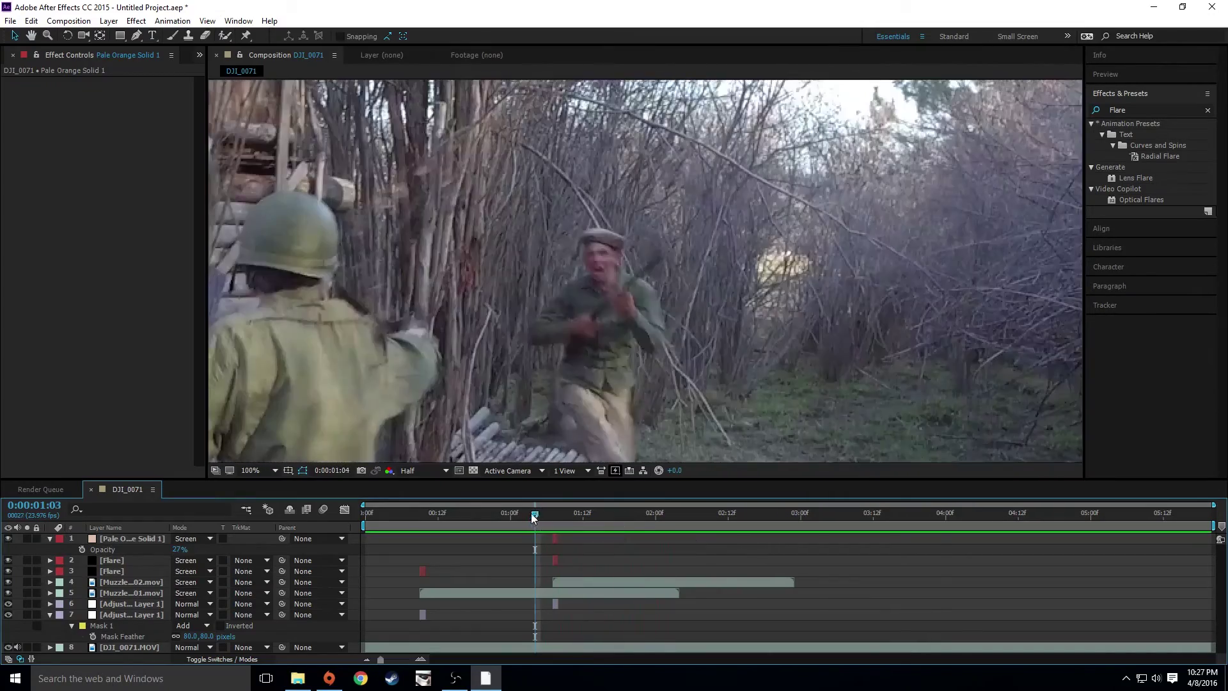
{"action": "left_click", "coordinate": [516, 513]}
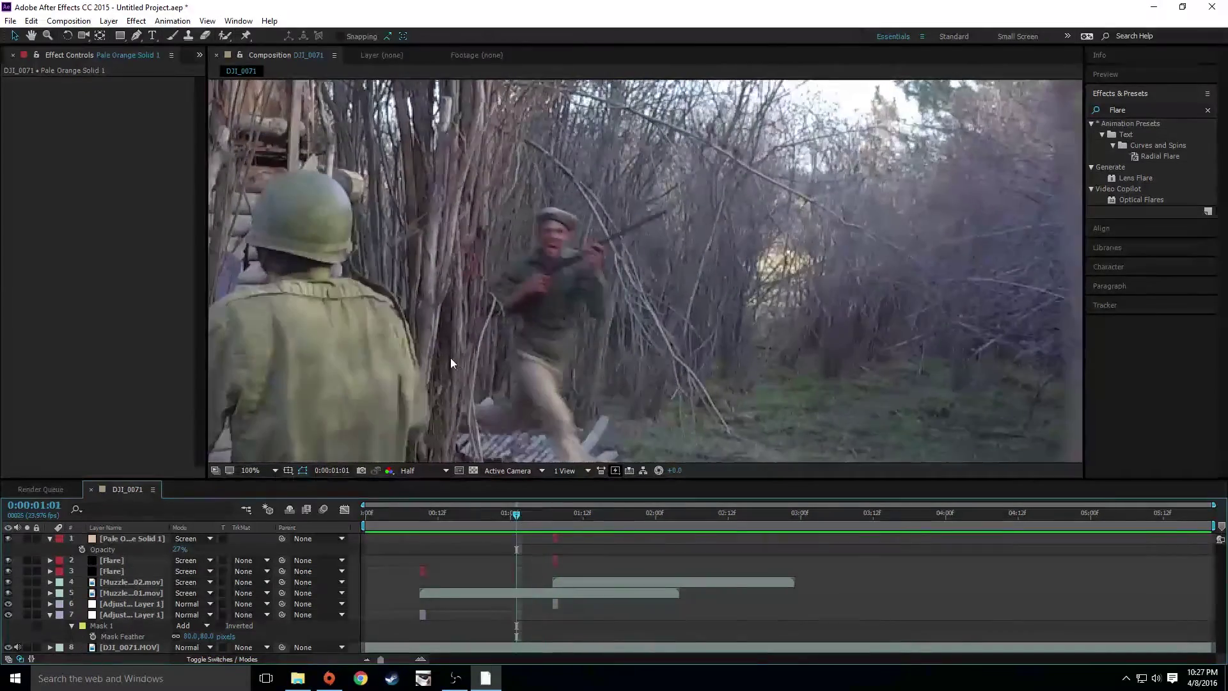
Step: Extend the pale orange solid's mask down over the enemy soldier's chest at 0:00:01:07
{"action": "scroll", "coordinate": [450, 358], "scroll_direction": "down", "scroll_amount": 4}
{"action": "scroll", "coordinate": [548, 380], "scroll_direction": "up", "scroll_amount": 2}
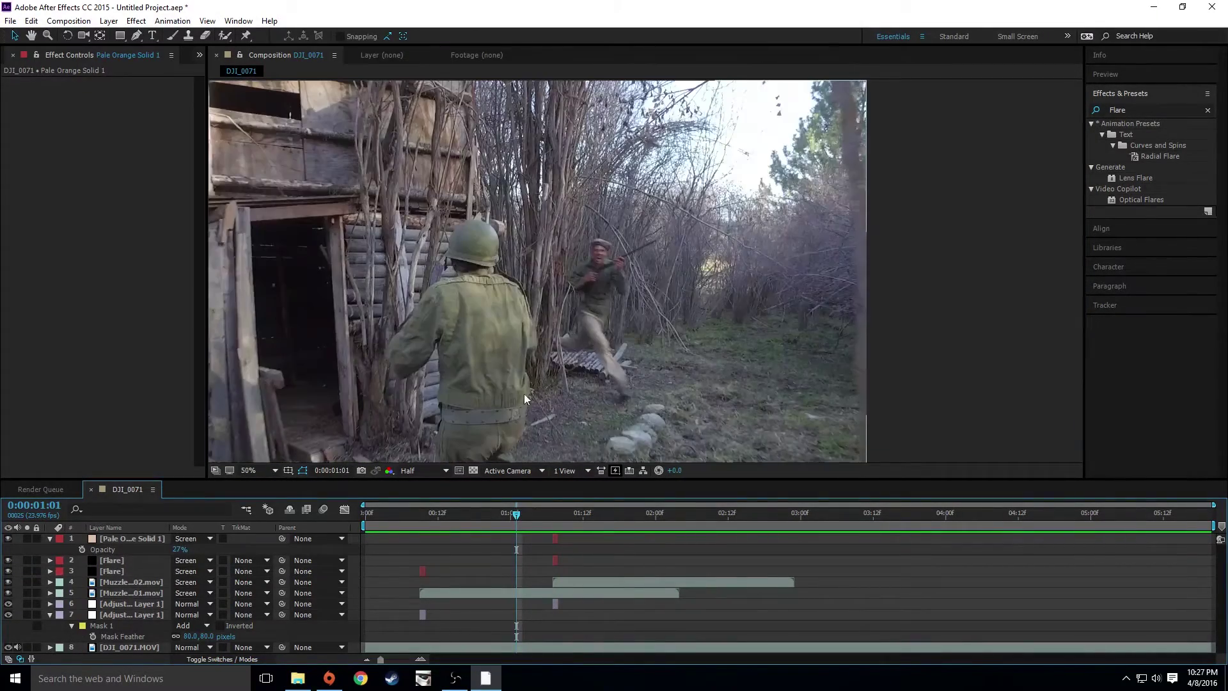
{"action": "key", "text": "h"}
{"action": "left_click_drag", "start_coordinate": [512, 386], "coordinate": [675, 345]}
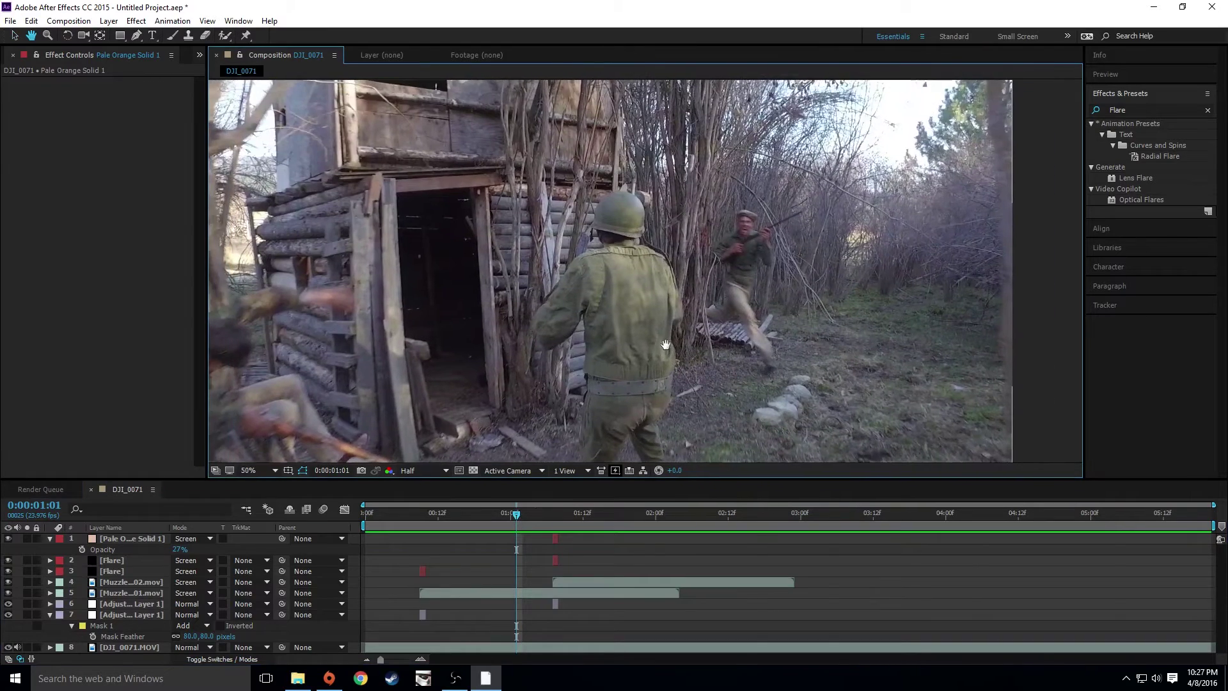
{"action": "key", "text": "v"}
{"action": "scroll", "coordinate": [650, 328], "scroll_direction": "down", "scroll_amount": 2}
{"action": "scroll", "coordinate": [608, 316], "scroll_direction": "up", "scroll_amount": 2}
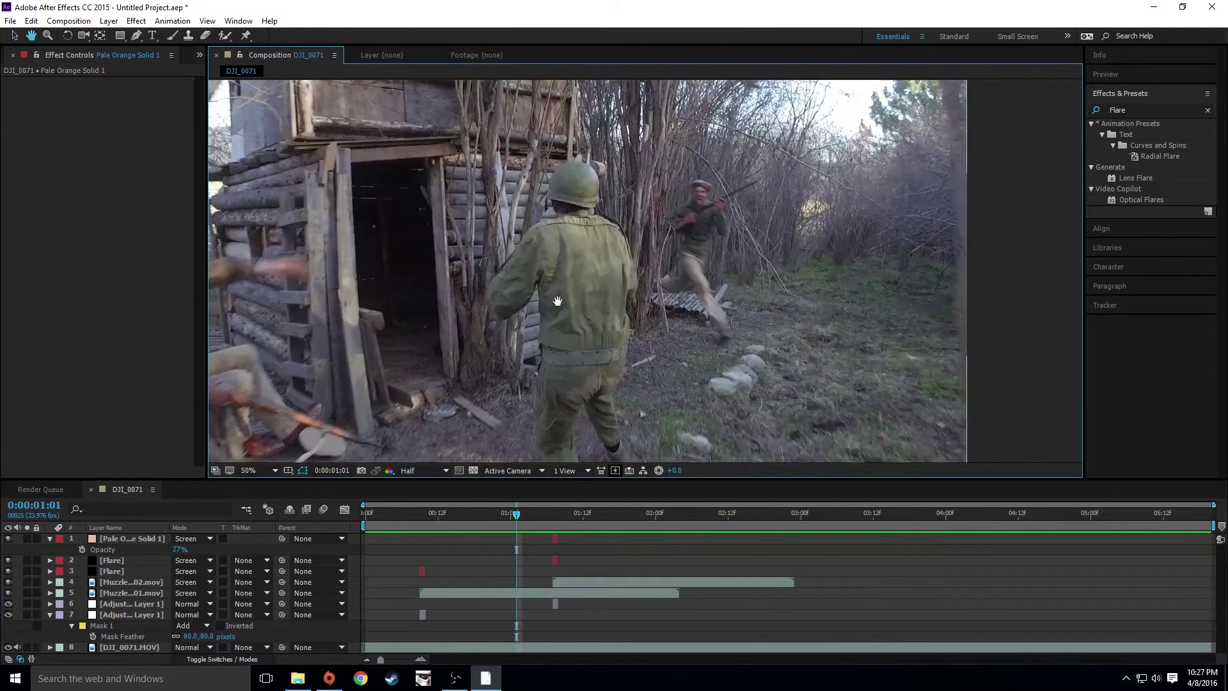
{"action": "left_click_drag", "start_coordinate": [511, 511], "coordinate": [553, 512]}
{"action": "left_click", "coordinate": [548, 541]}
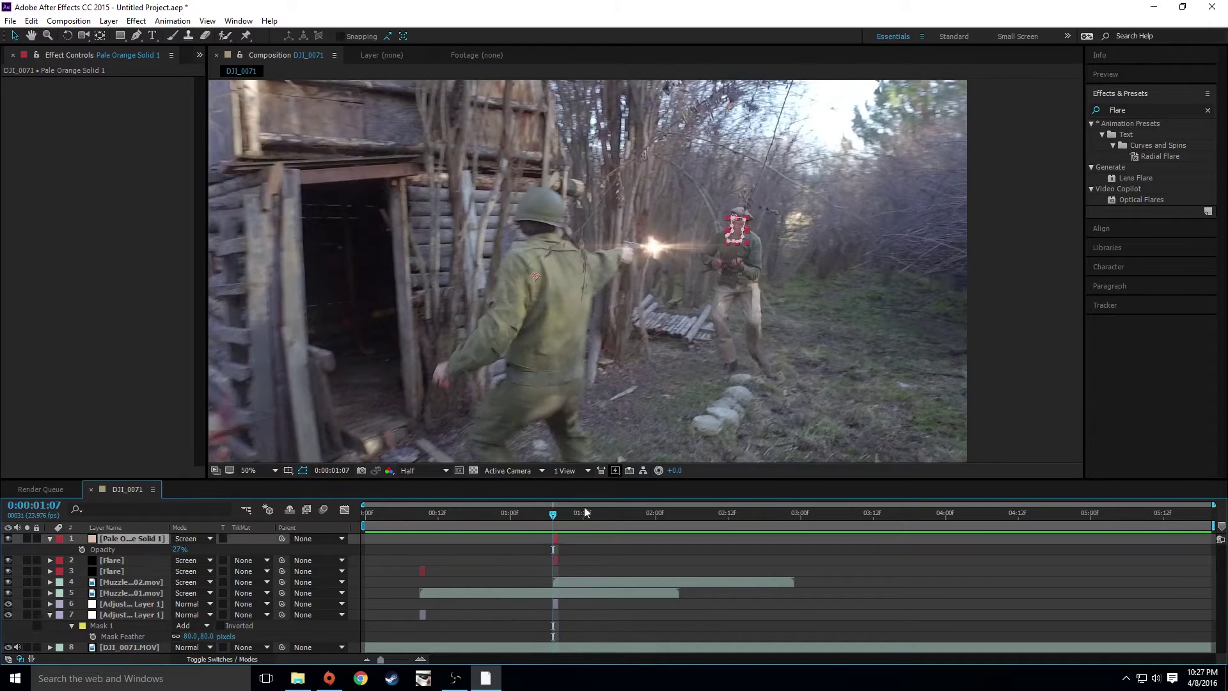
{"action": "mouse_move", "coordinate": [733, 242]}
{"action": "left_mouse_down"}
{"action": "mouse_move", "coordinate": [726, 266]}
{"action": "mouse_move", "coordinate": [748, 261]}
{"action": "mouse_move", "coordinate": [753, 243]}
{"action": "mouse_move", "coordinate": [717, 240]}
{"action": "left_mouse_up"}
{"action": "left_click", "coordinate": [612, 547]}
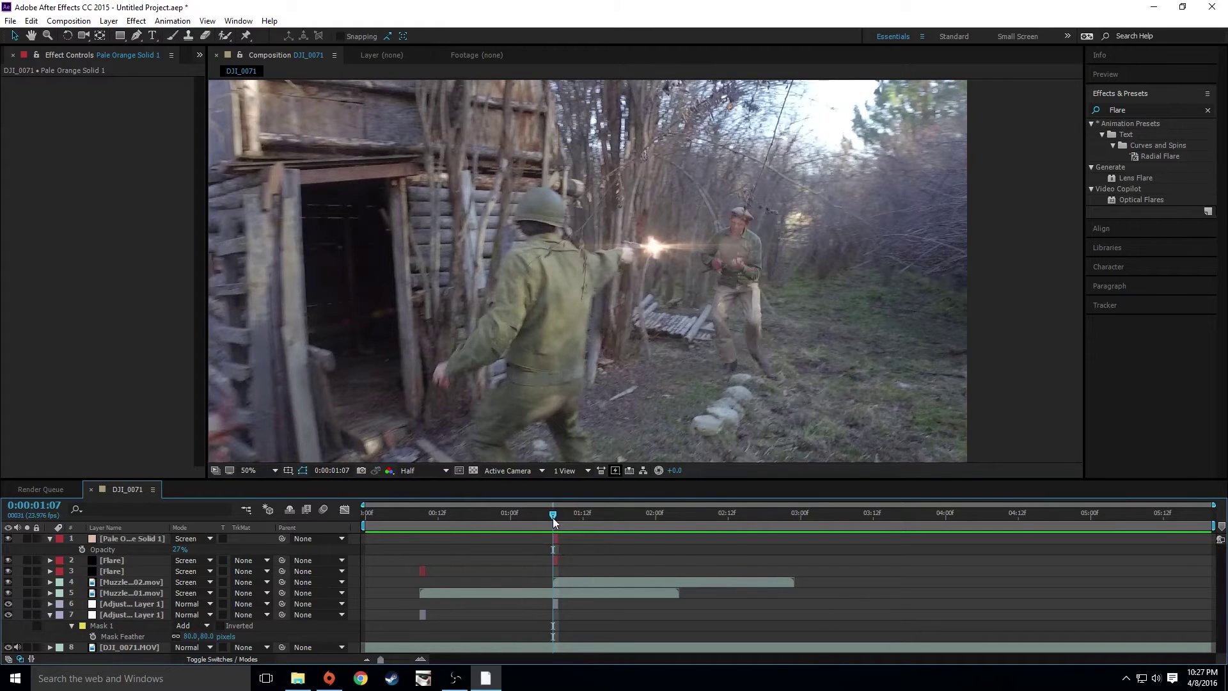
Step: Set the pale orange solid's mask feather to 58 pixels and scrub through the flash to check it
{"action": "left_click", "coordinate": [160, 540]}
{"action": "key", "text": "f"}
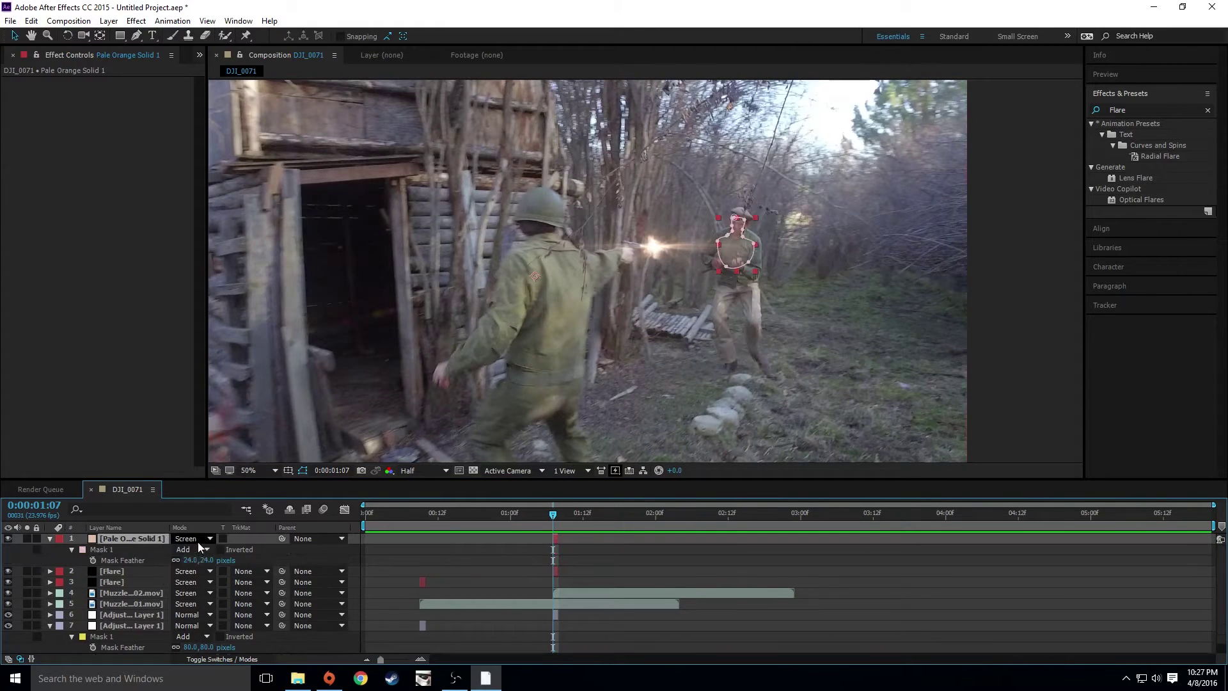
{"action": "left_click_drag", "start_coordinate": [206, 561], "coordinate": [372, 562]}
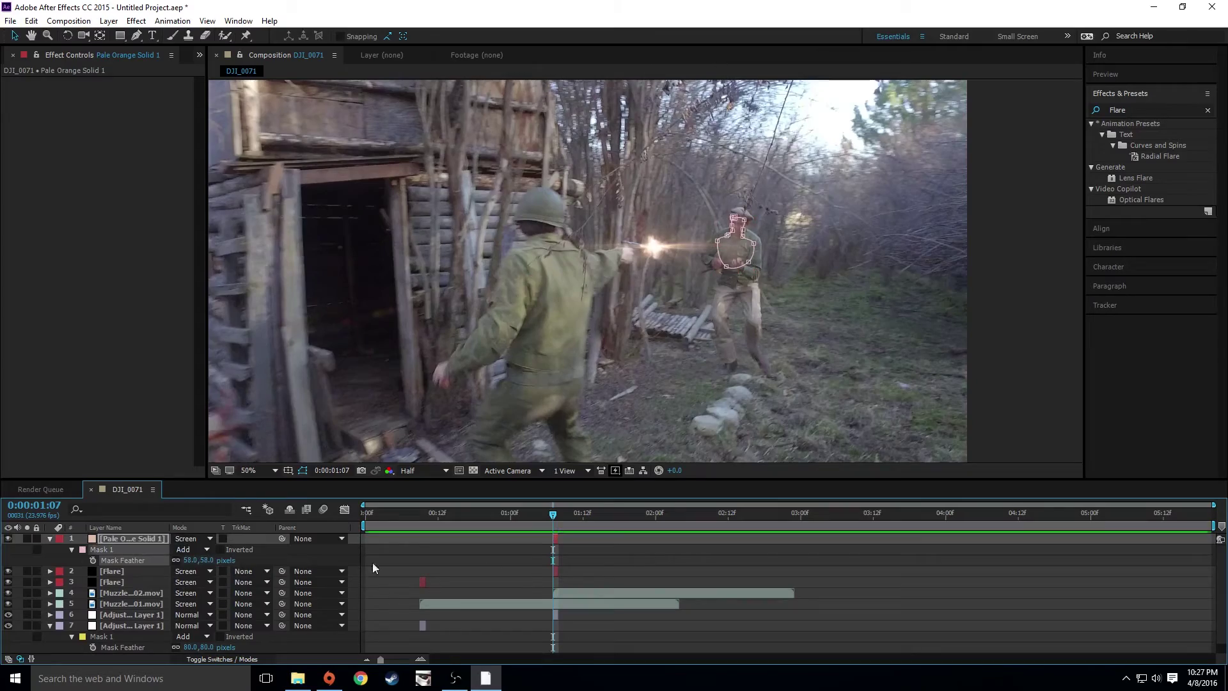
{"action": "left_click", "coordinate": [567, 543]}
{"action": "mouse_move", "coordinate": [554, 513]}
{"action": "left_mouse_down"}
{"action": "mouse_move", "coordinate": [505, 513]}
{"action": "mouse_move", "coordinate": [556, 517]}
{"action": "left_mouse_up"}
{"action": "key", "text": "space"}
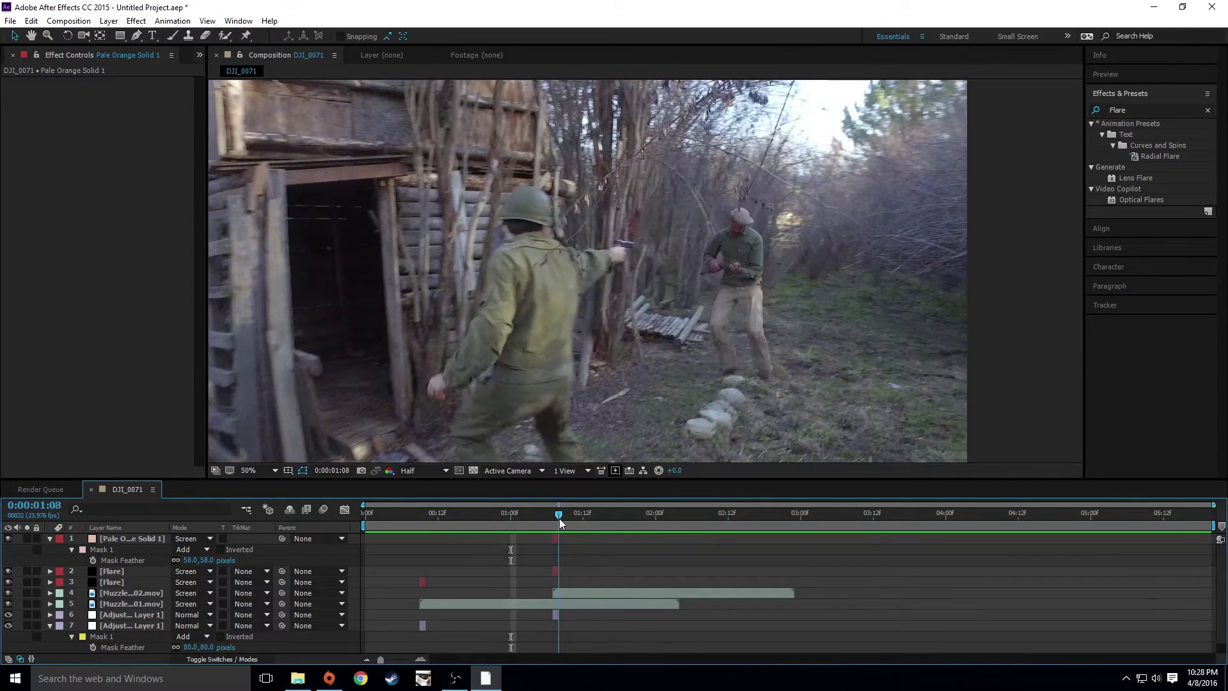
Step: Lower the bottom points of the solid's mask past the soldier's waist and preview from 0:00:01:03
{"action": "left_click", "coordinate": [556, 540]}
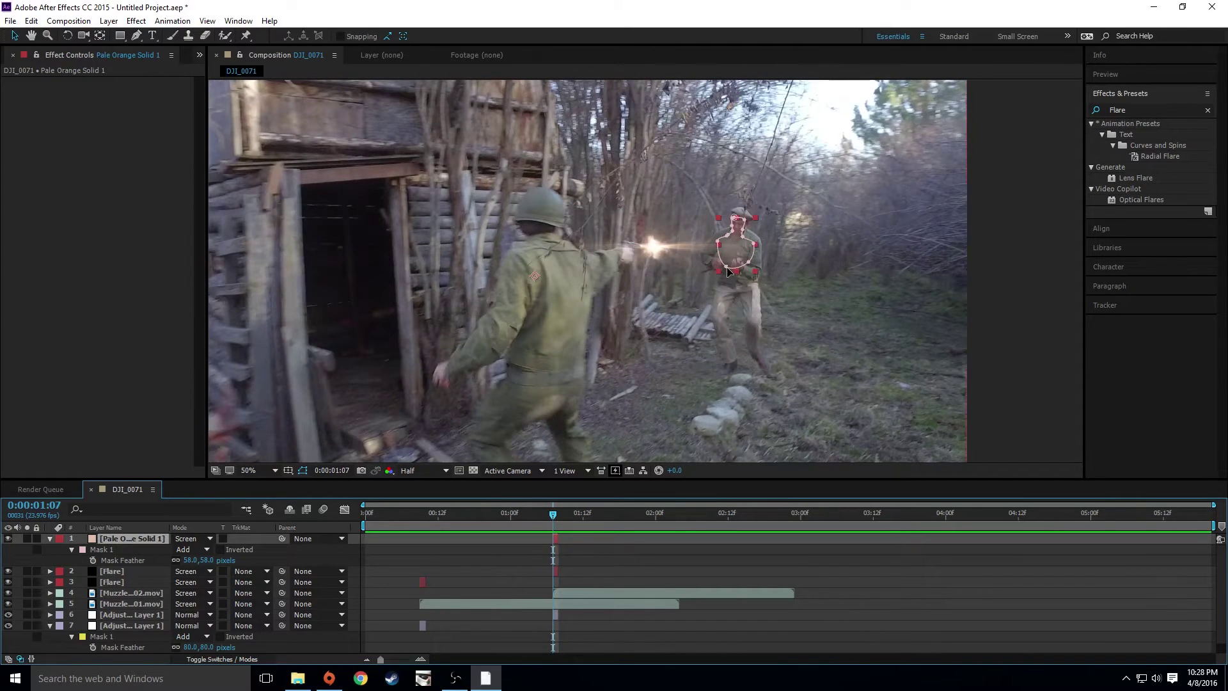
{"action": "left_click_drag", "start_coordinate": [727, 267], "coordinate": [751, 280]}
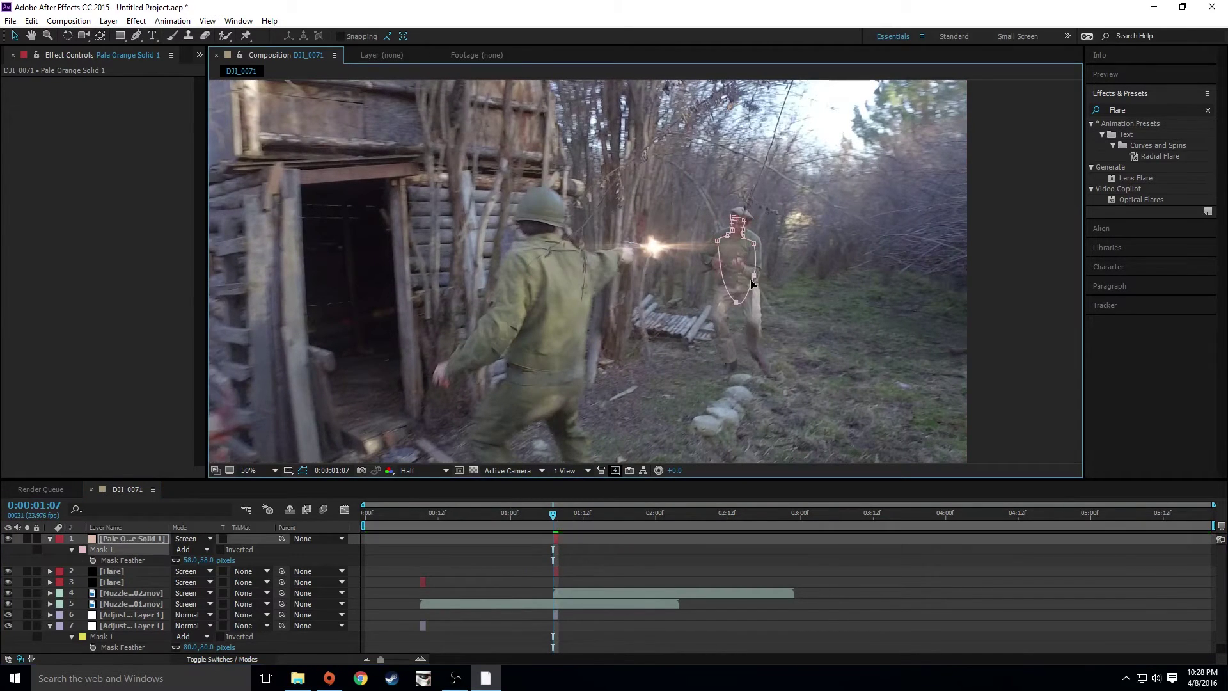
{"action": "key", "text": "space"}
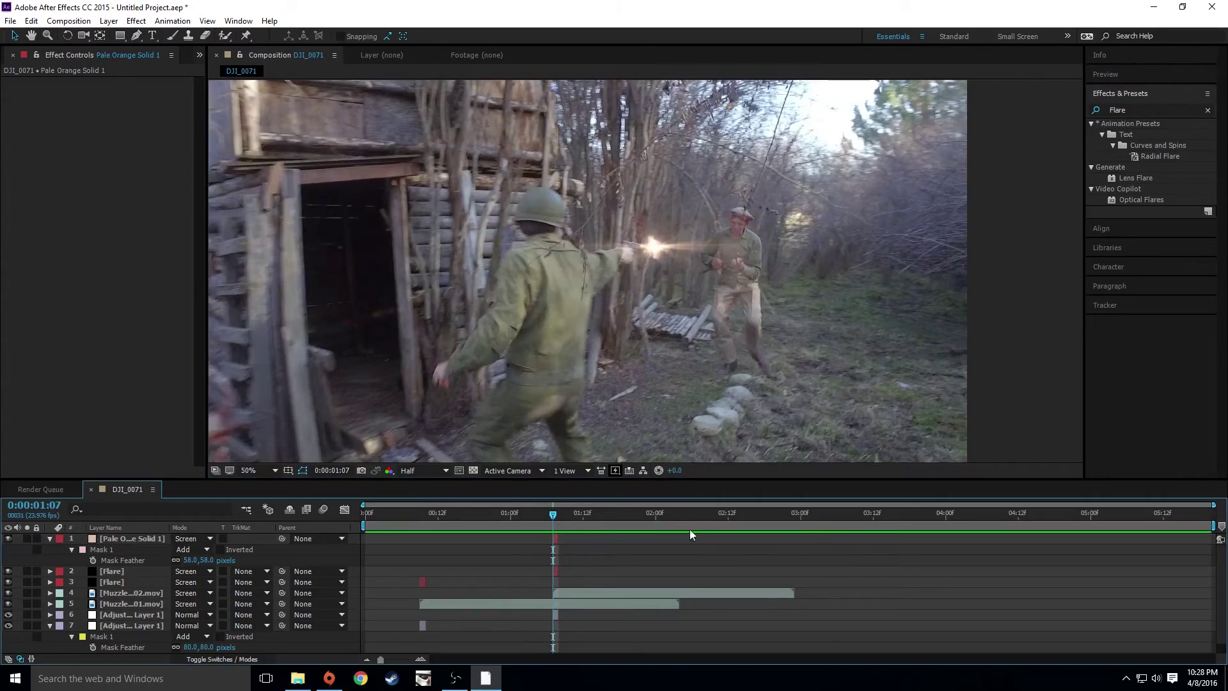
{"action": "left_click_drag", "start_coordinate": [546, 513], "coordinate": [529, 513]}
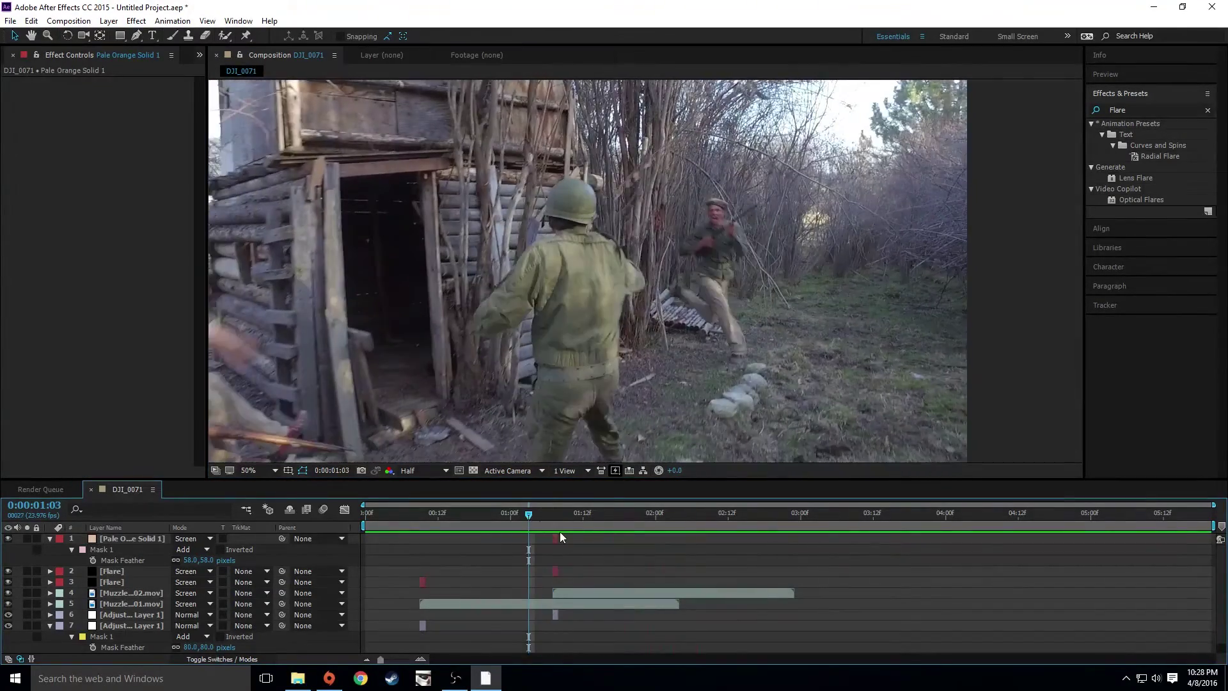
{"action": "key", "text": "space"}
Step: At 0:00:00:09, hide the pale orange solid, both flares, both muzzle flash clips and both adjustment layers
{"action": "left_click_drag", "start_coordinate": [512, 318], "coordinate": [611, 318]}
{"action": "scroll", "coordinate": [538, 344], "scroll_direction": "down", "scroll_amount": 2}
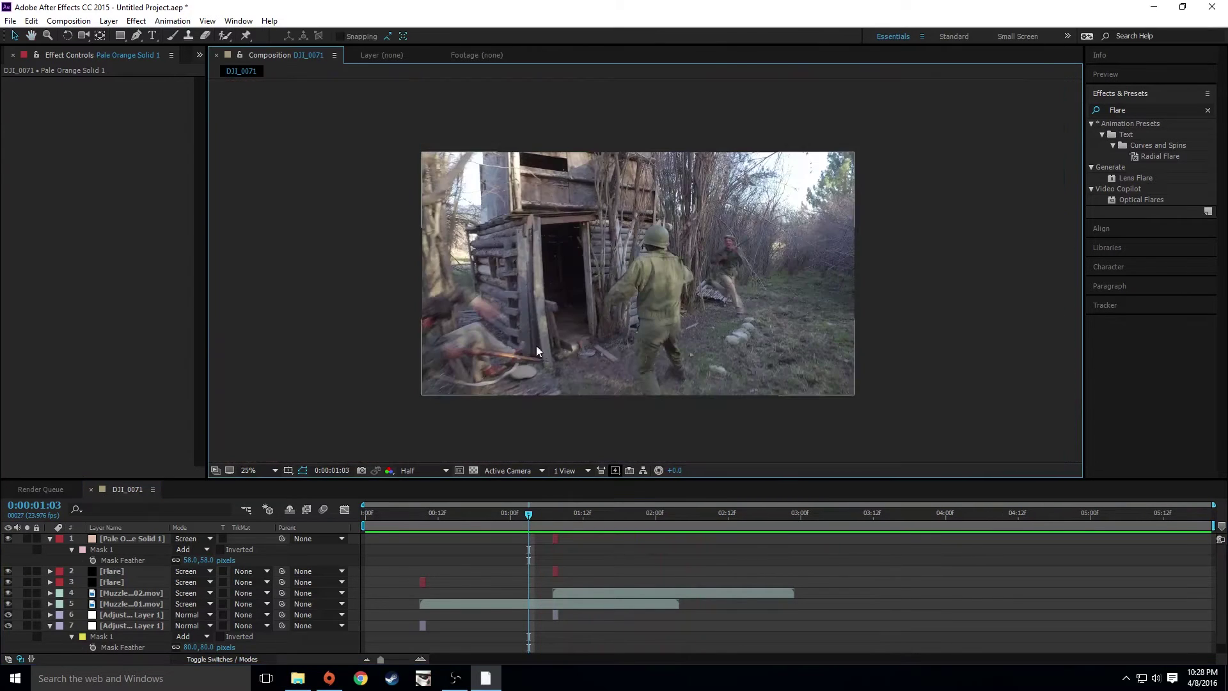
{"action": "left_click", "coordinate": [275, 470]}
{"action": "left_click", "coordinate": [246, 235]}
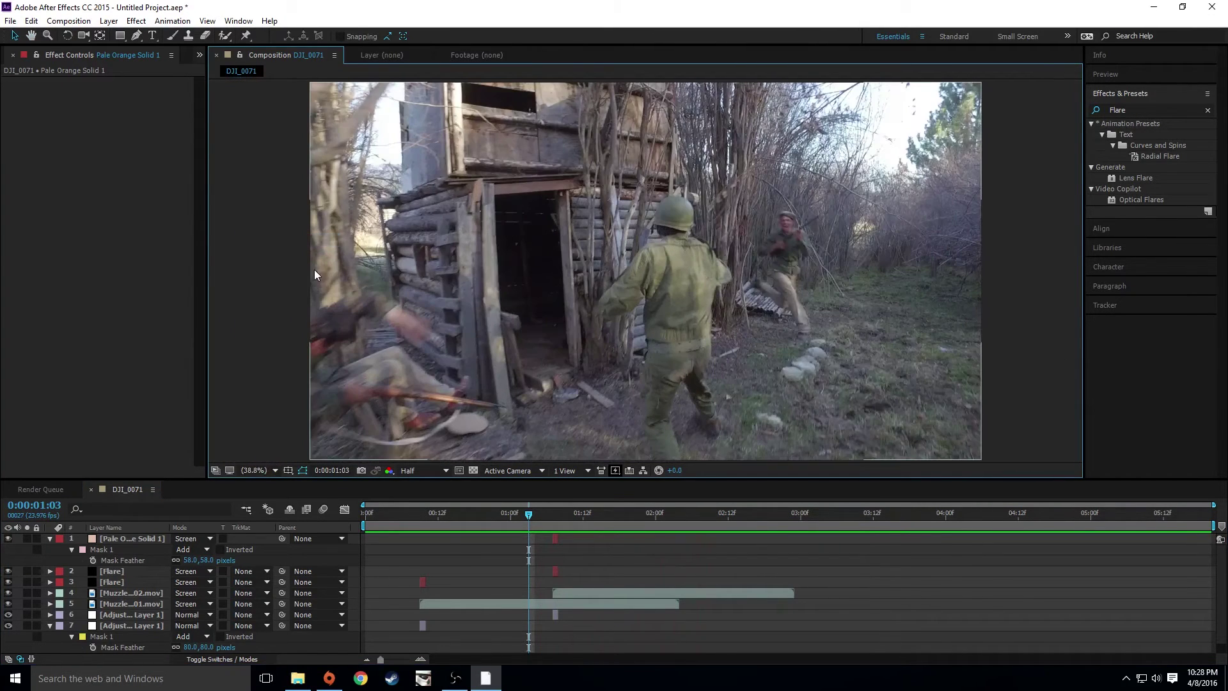
{"action": "left_click_drag", "start_coordinate": [521, 512], "coordinate": [417, 509]}
{"action": "key", "text": "slash"}
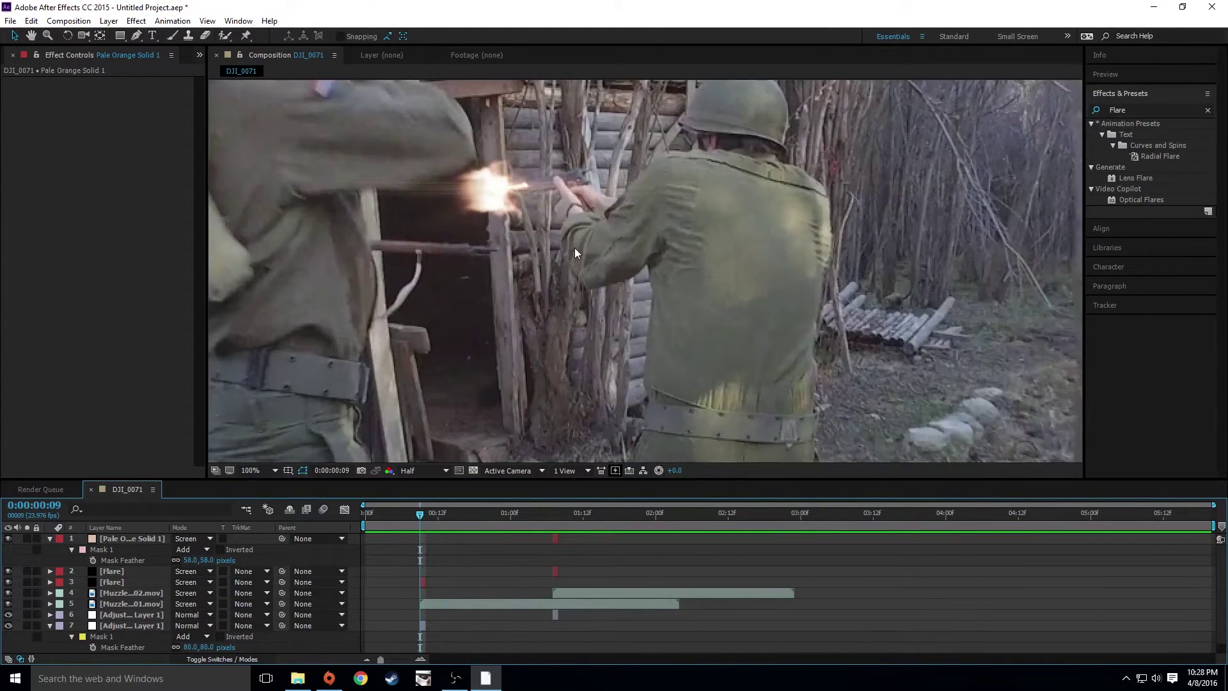
{"action": "scroll", "coordinate": [576, 250], "scroll_direction": "up", "scroll_amount": 4}
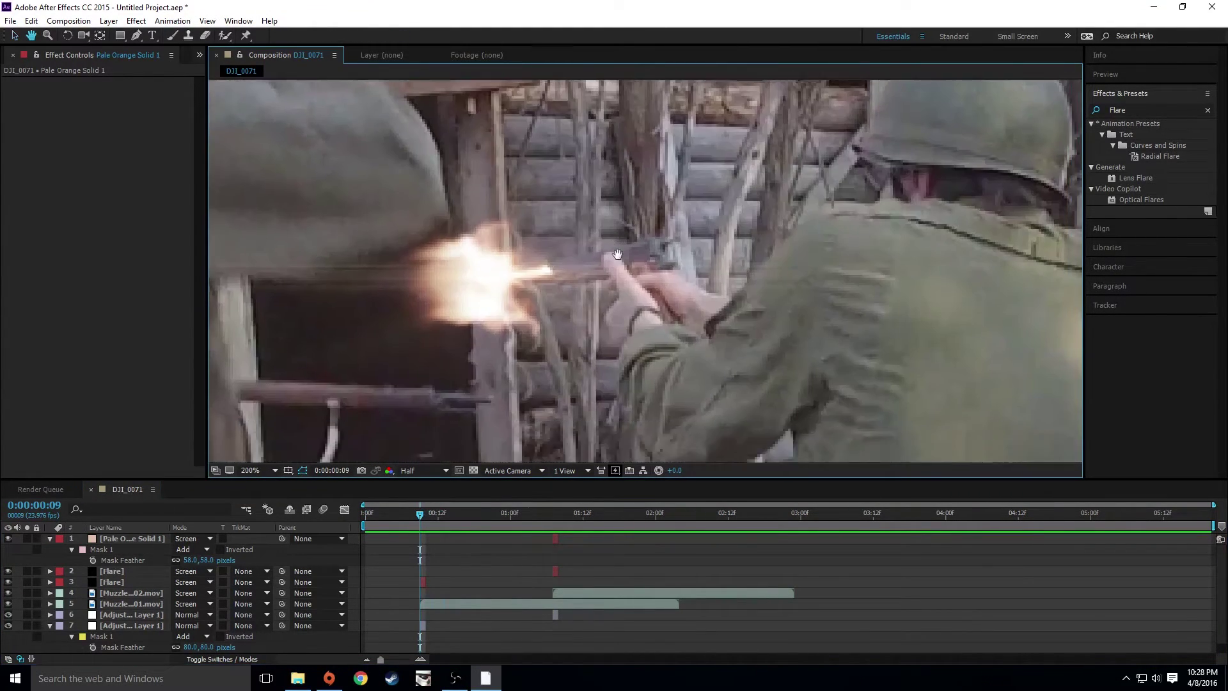
{"action": "left_click_drag", "start_coordinate": [617, 255], "coordinate": [617, 250]}
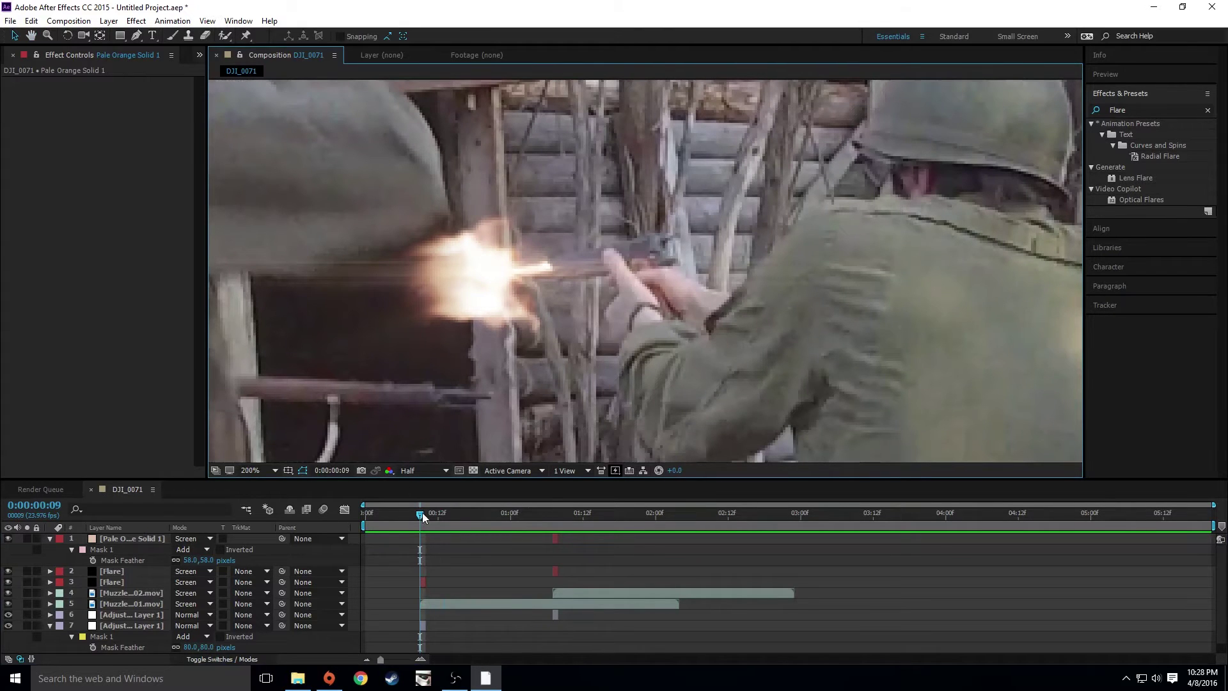
{"action": "left_click_drag", "start_coordinate": [422, 514], "coordinate": [420, 515]}
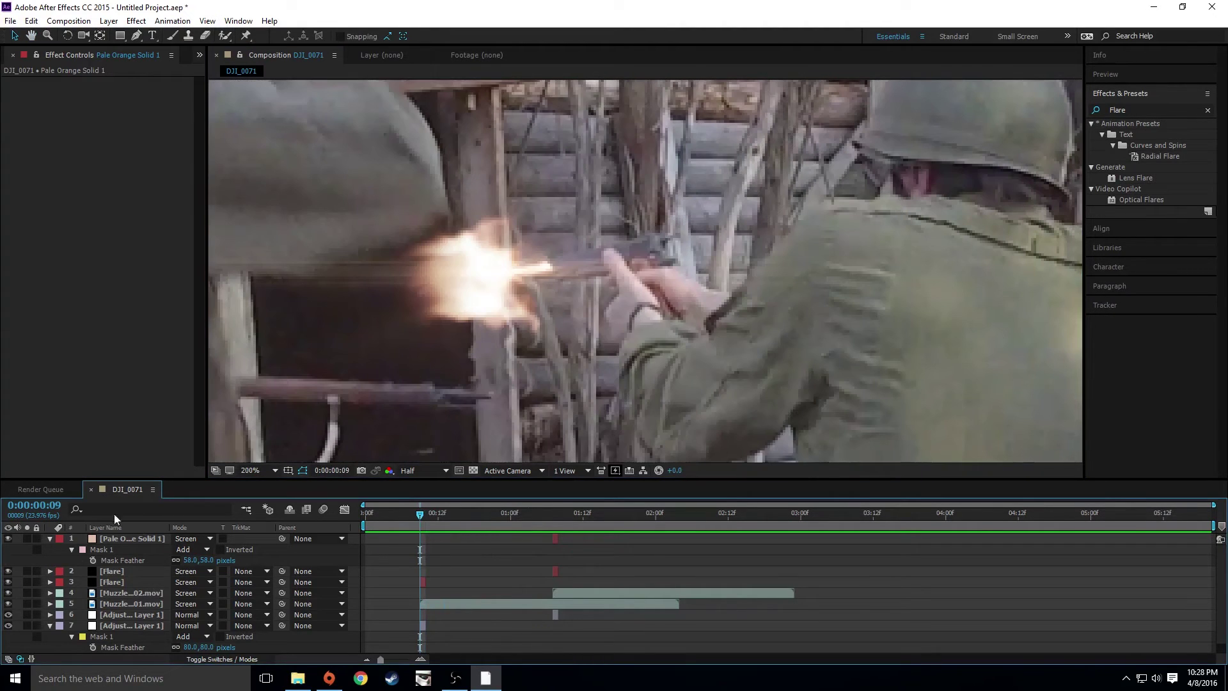
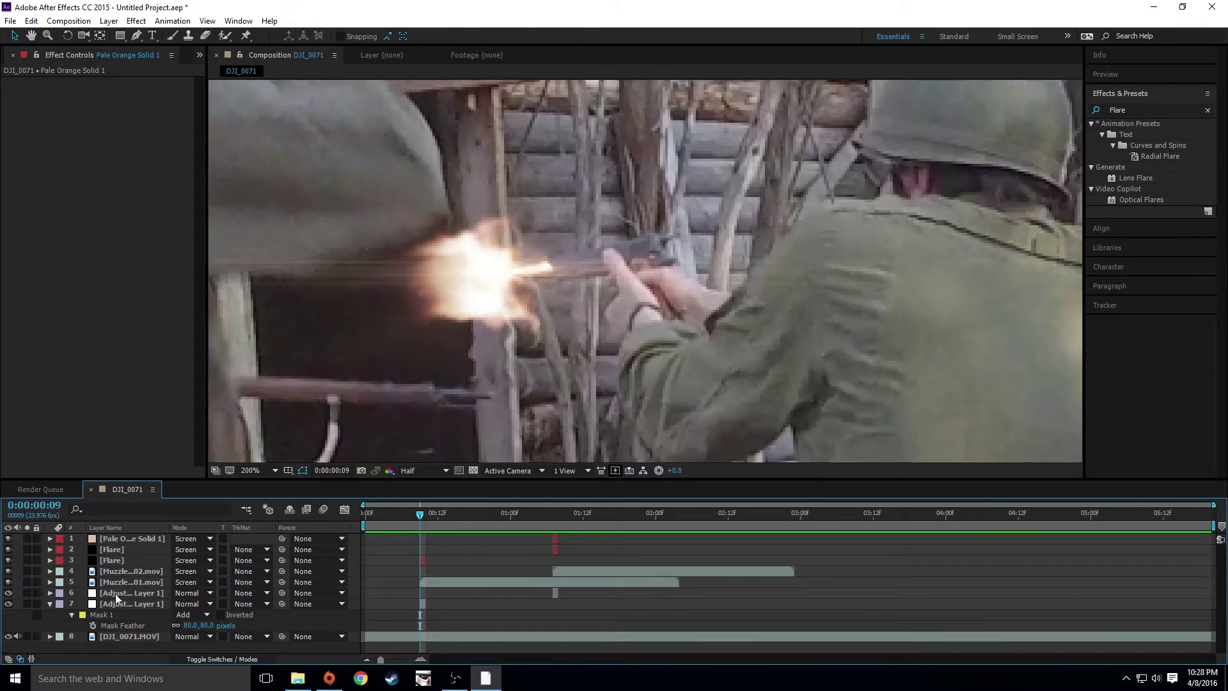
{"action": "left_click", "coordinate": [50, 604]}
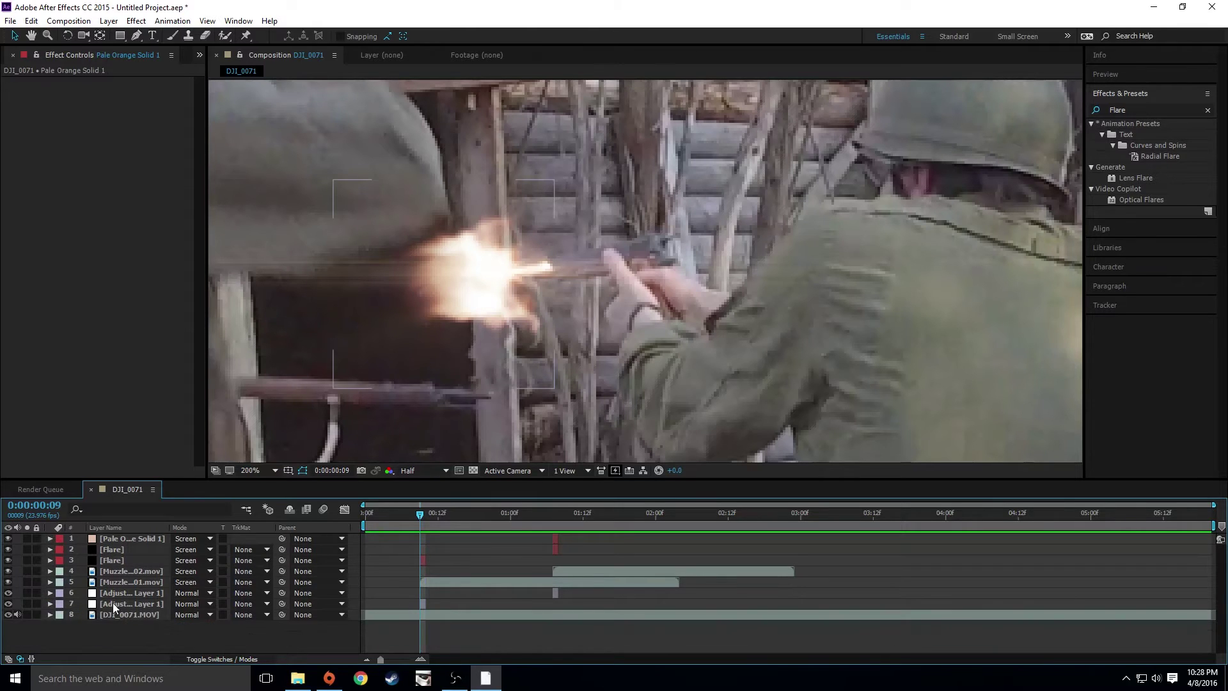
{"action": "left_click", "coordinate": [113, 602]}
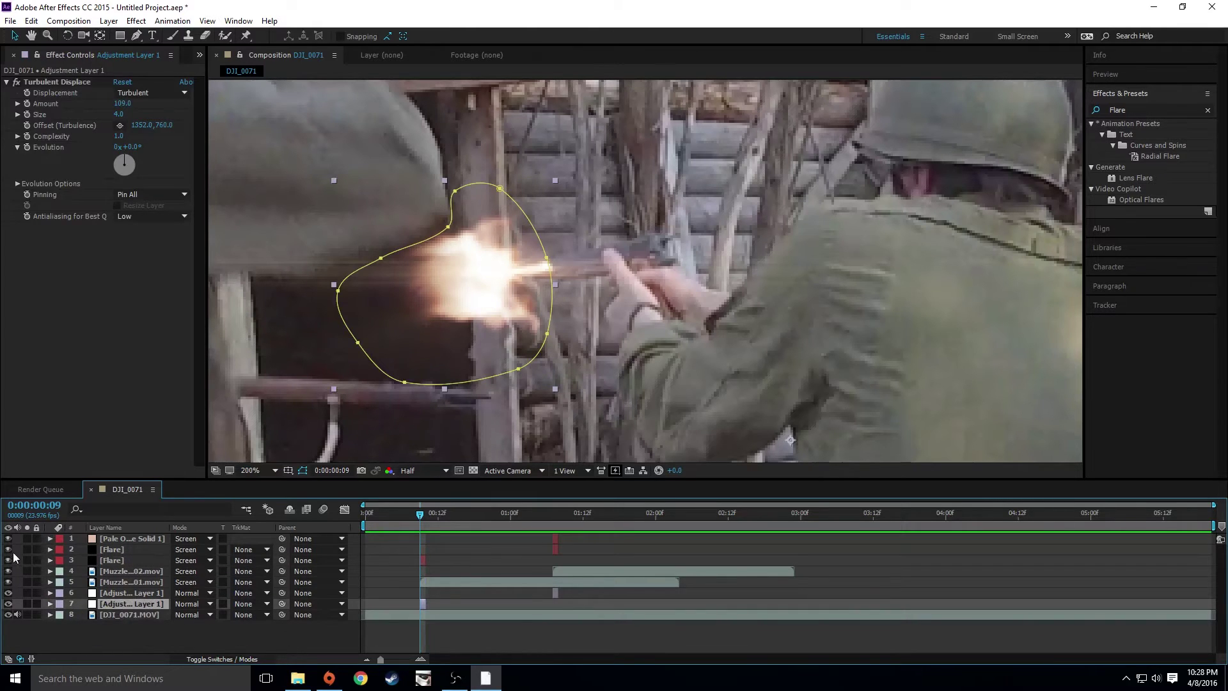
{"action": "left_click_drag", "start_coordinate": [8, 539], "coordinate": [9, 607]}
Step: Duplicate the DJI_0071.MOV layer and split the copy at 0:00:00:09 and 0:00:00:10
{"action": "left_click", "coordinate": [128, 614]}
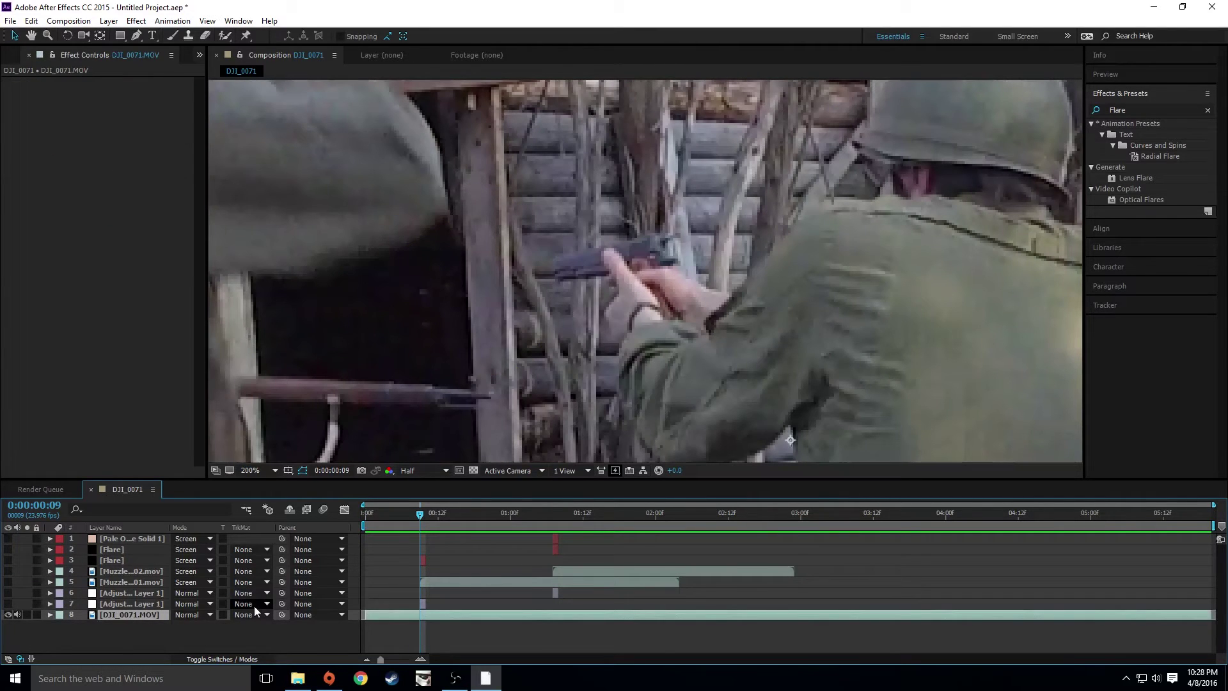
{"action": "key", "text": "ctrl+d"}
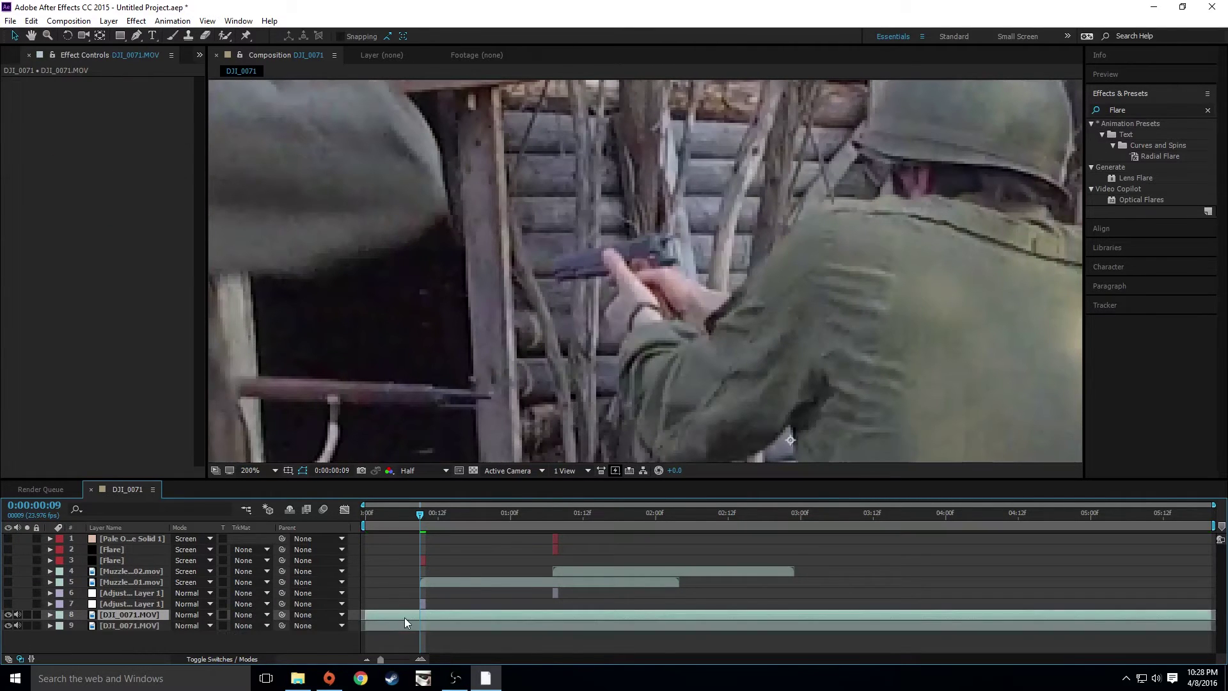
{"action": "key", "text": "ctrl+shift+d"}
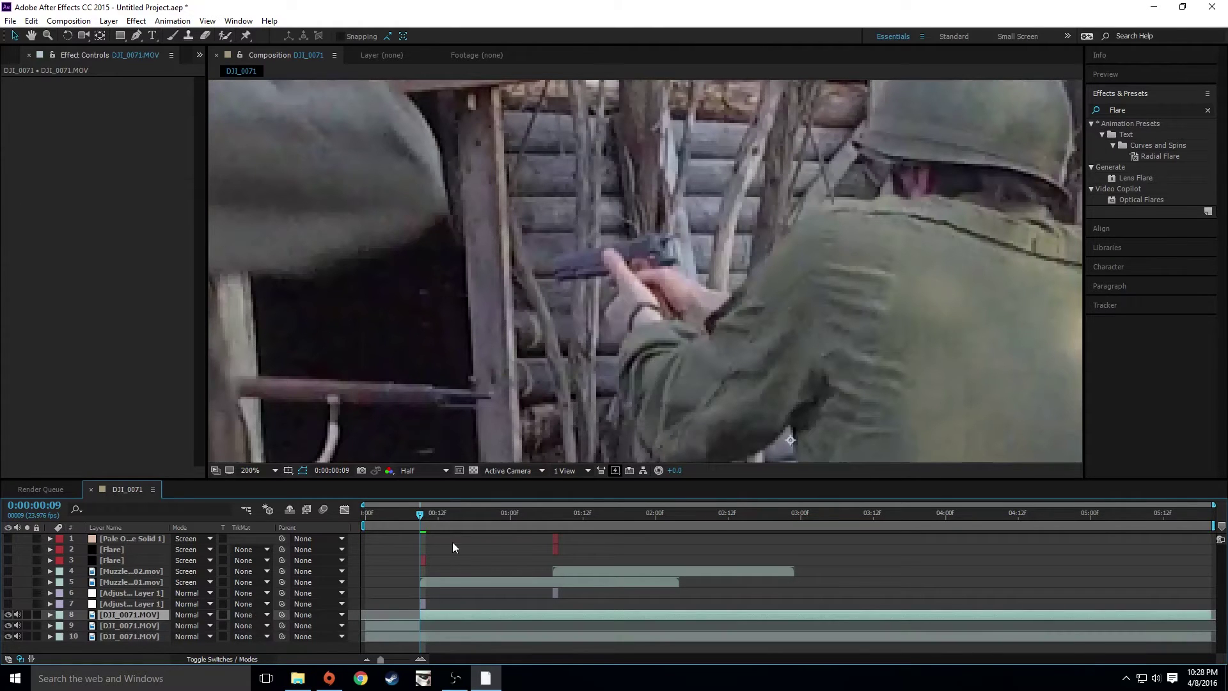
{"action": "left_click_drag", "start_coordinate": [419, 515], "coordinate": [426, 515]}
{"action": "key", "text": "ctrl+shift+d"}
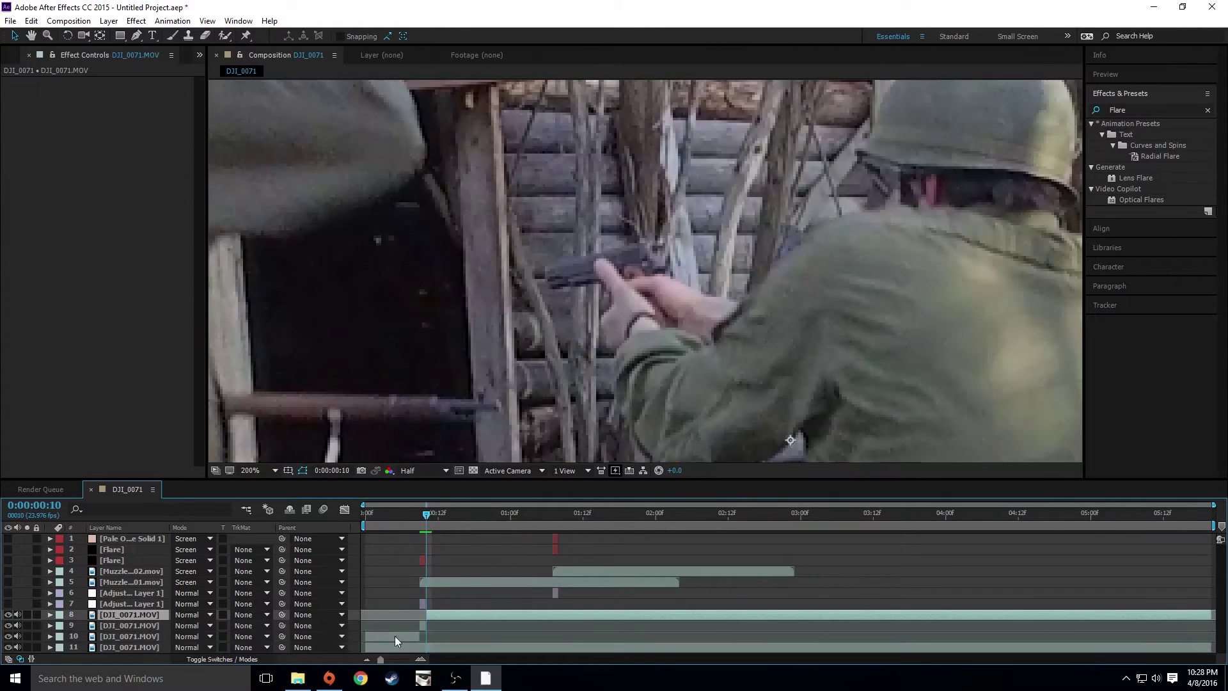
Step: Delete the copy's pieces before and after the flash, keeping only its one-frame piece at 0:00:00:09
{"action": "left_click", "coordinate": [396, 638]}
{"action": "key", "text": "Delete"}
{"action": "left_click", "coordinate": [436, 617]}
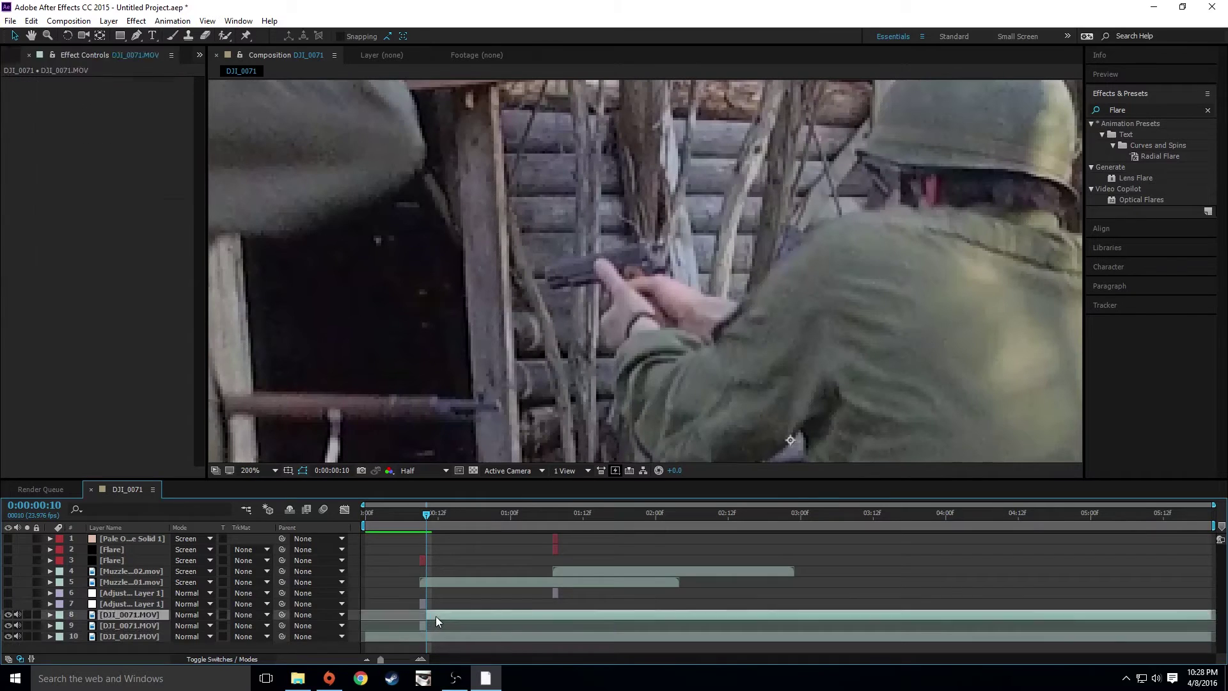
{"action": "key", "text": "Delete"}
{"action": "left_click", "coordinate": [420, 618]}
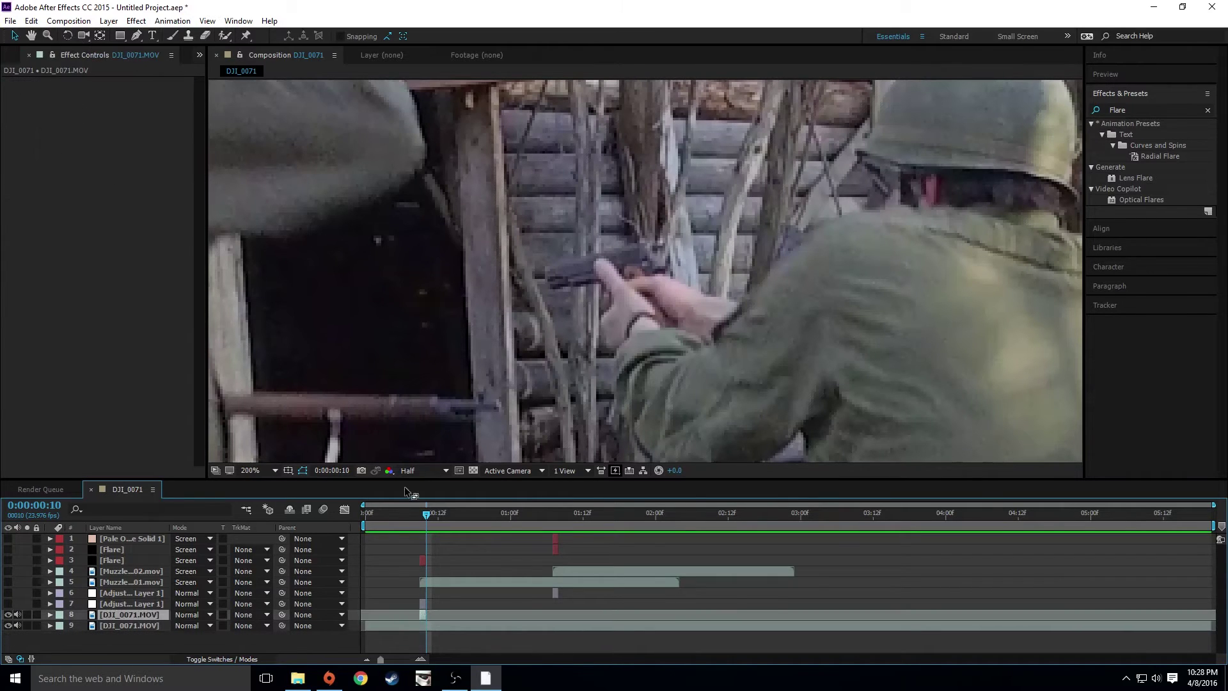
Step: Draw a closed pen mask around the rear of the pistol's slide on the one-frame DJI_0071.MOV copy at 0:00:00:09
{"action": "left_click_drag", "start_coordinate": [427, 513], "coordinate": [421, 513]}
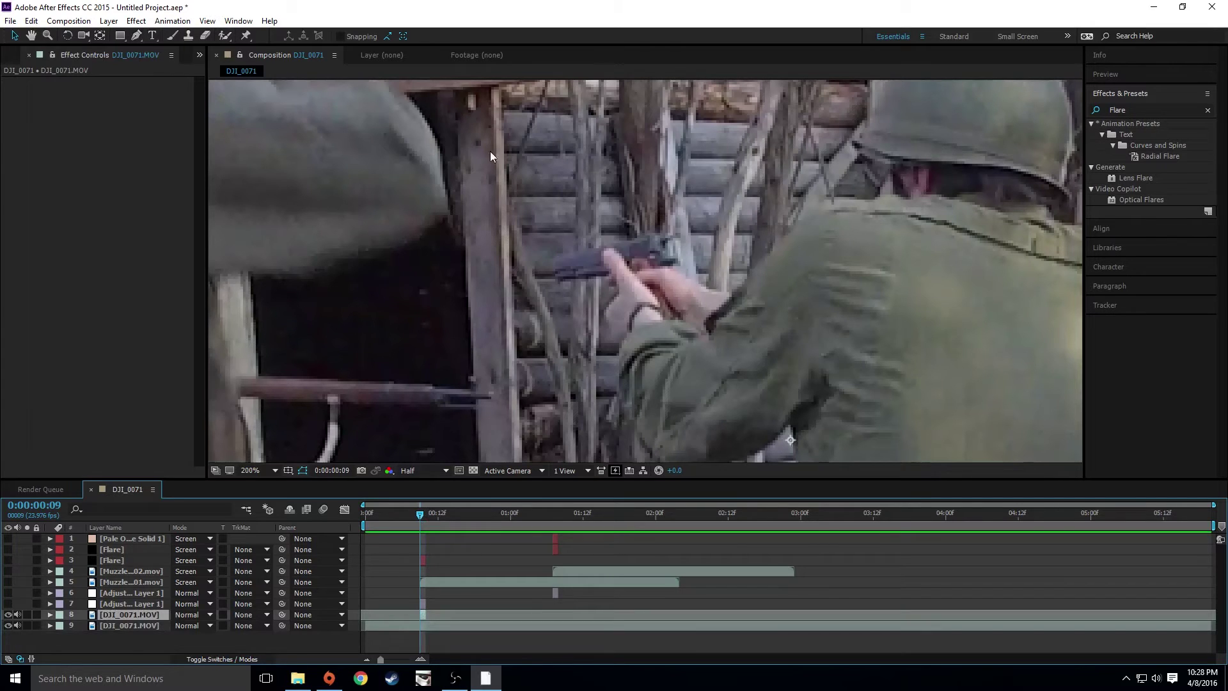
{"action": "key", "text": "g"}
{"action": "left_click", "coordinate": [555, 257]}
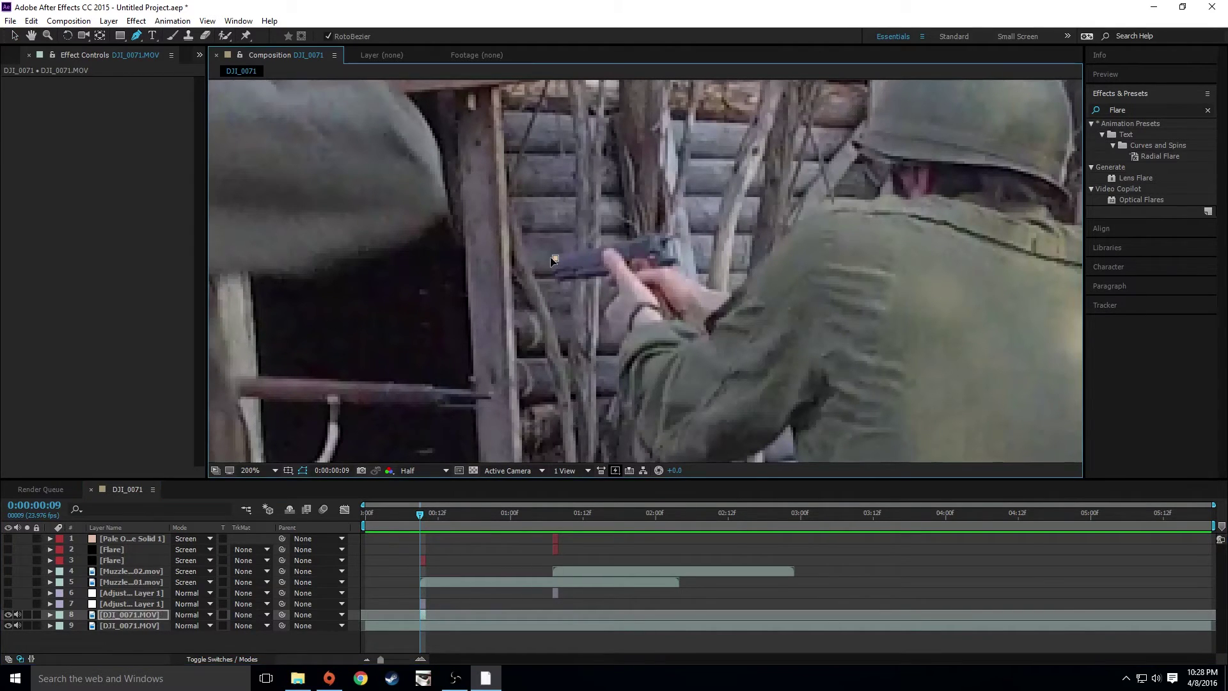
{"action": "left_click_drag", "start_coordinate": [554, 258], "coordinate": [619, 248]}
{"action": "left_click", "coordinate": [627, 259]}
{"action": "left_click", "coordinate": [667, 236]}
{"action": "left_click", "coordinate": [618, 245]}
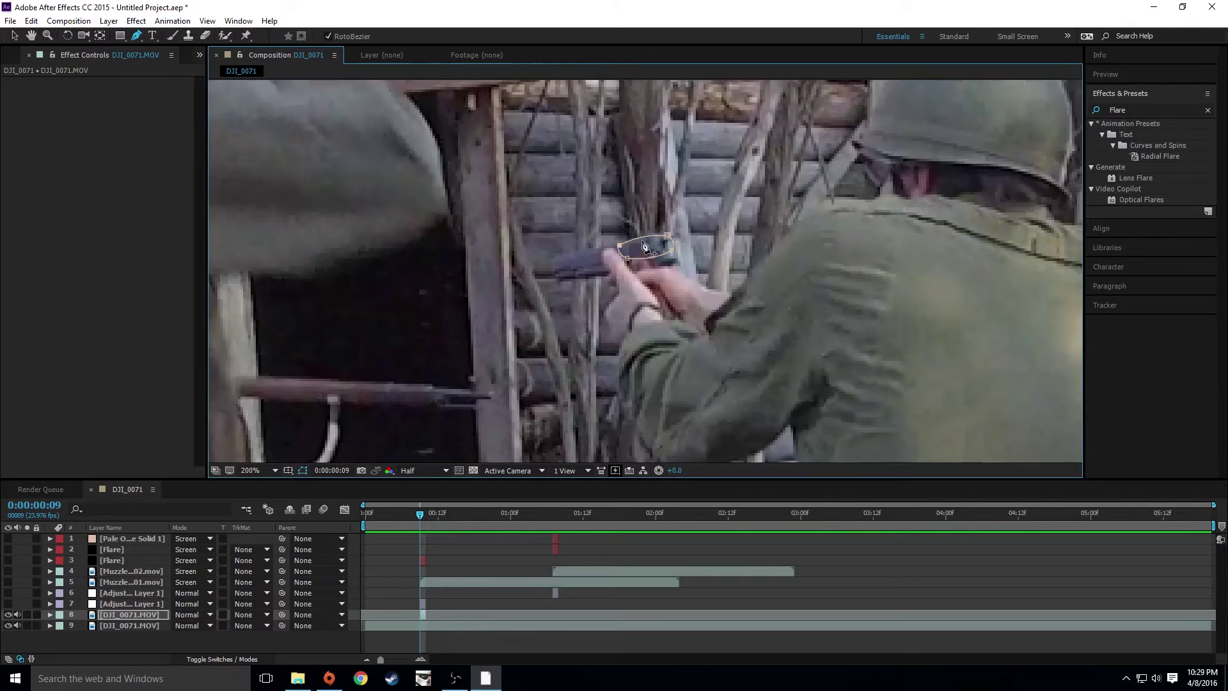
Step: Select the masked one-frame DJI_0071.MOV copy and shift it slightly backward along the pistol so the slide looks pulled back
{"action": "key", "text": "v"}
{"action": "double_click", "coordinate": [646, 241]}
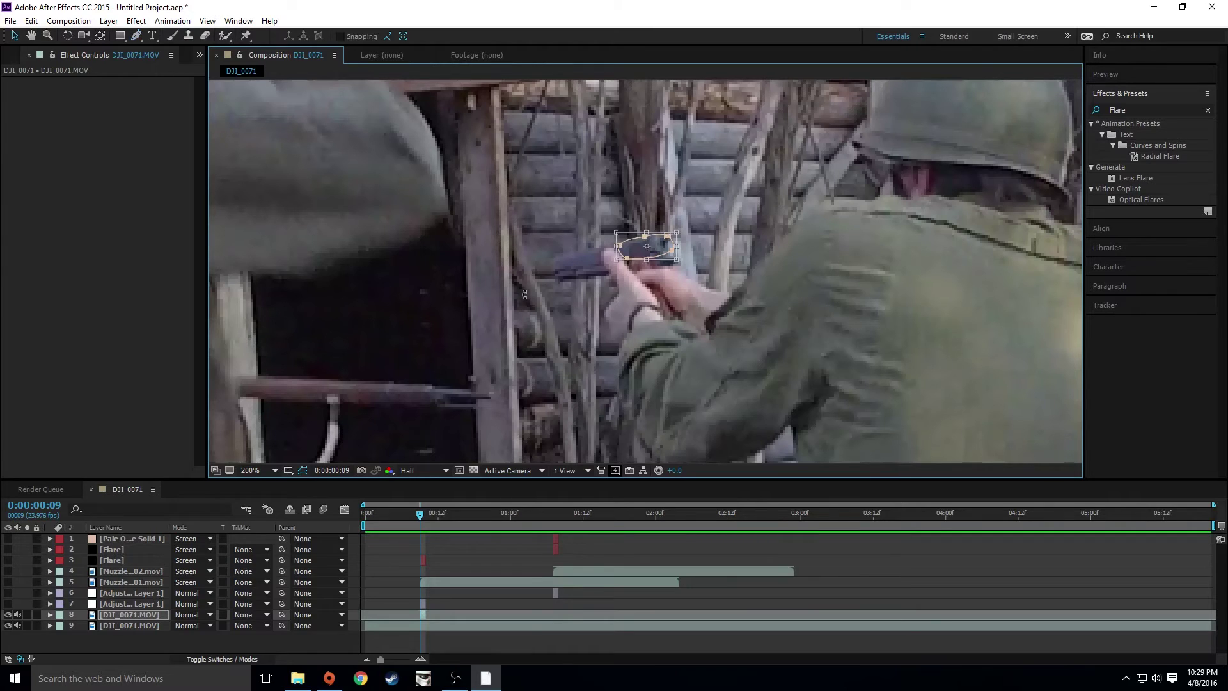
{"action": "left_click", "coordinate": [136, 615]}
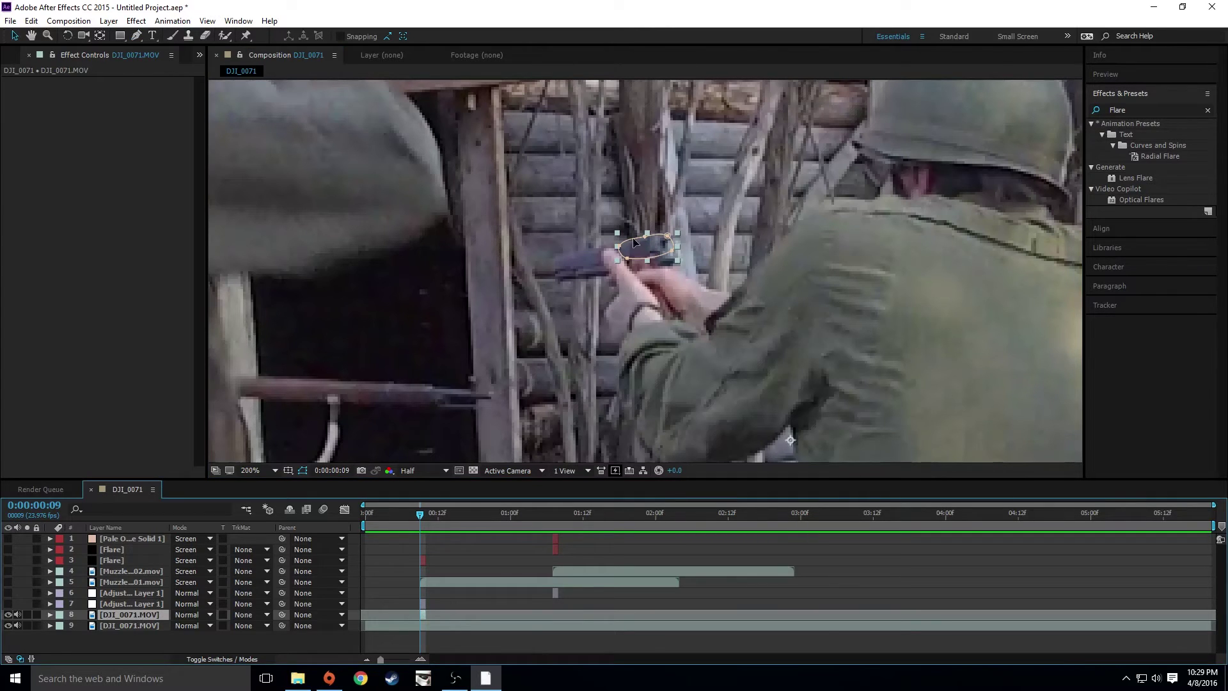
{"action": "mouse_move", "coordinate": [635, 243]}
{"action": "left_mouse_down"}
{"action": "mouse_move", "coordinate": [666, 243]}
{"action": "mouse_move", "coordinate": [653, 243]}
{"action": "left_mouse_up"}
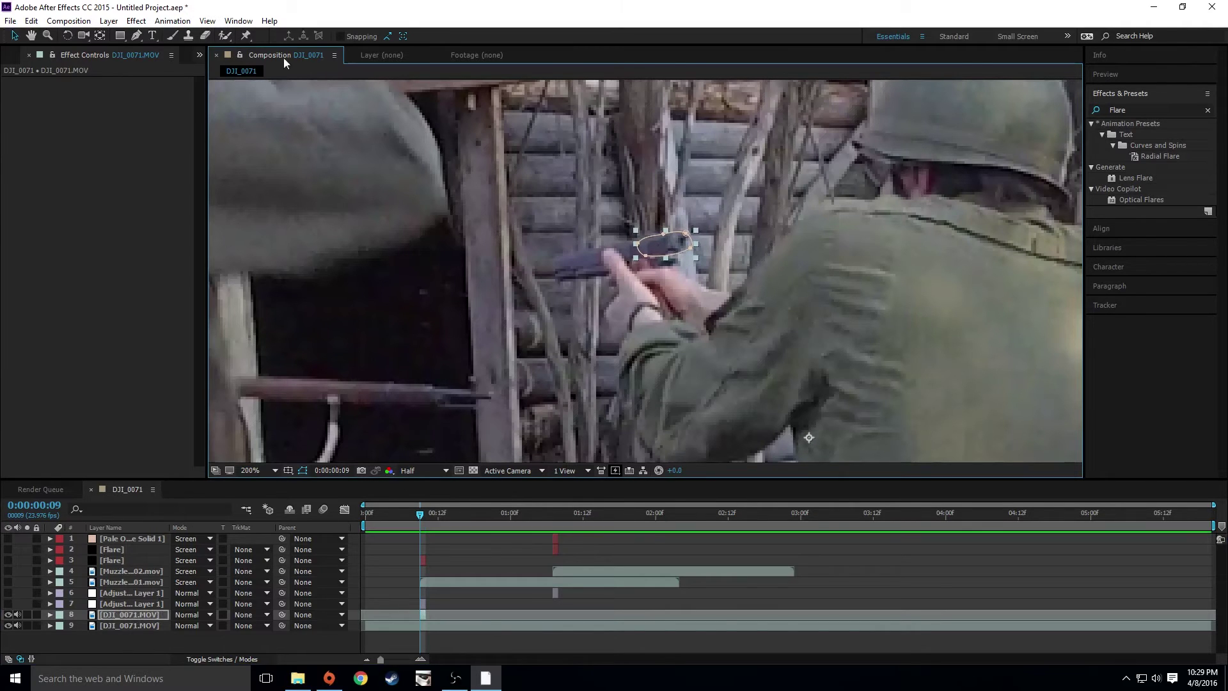
Step: Apply Directional Blur to the masked slide piece with a blur length of 4.8 and a direction of 75°
{"action": "left_click", "coordinate": [136, 20]}
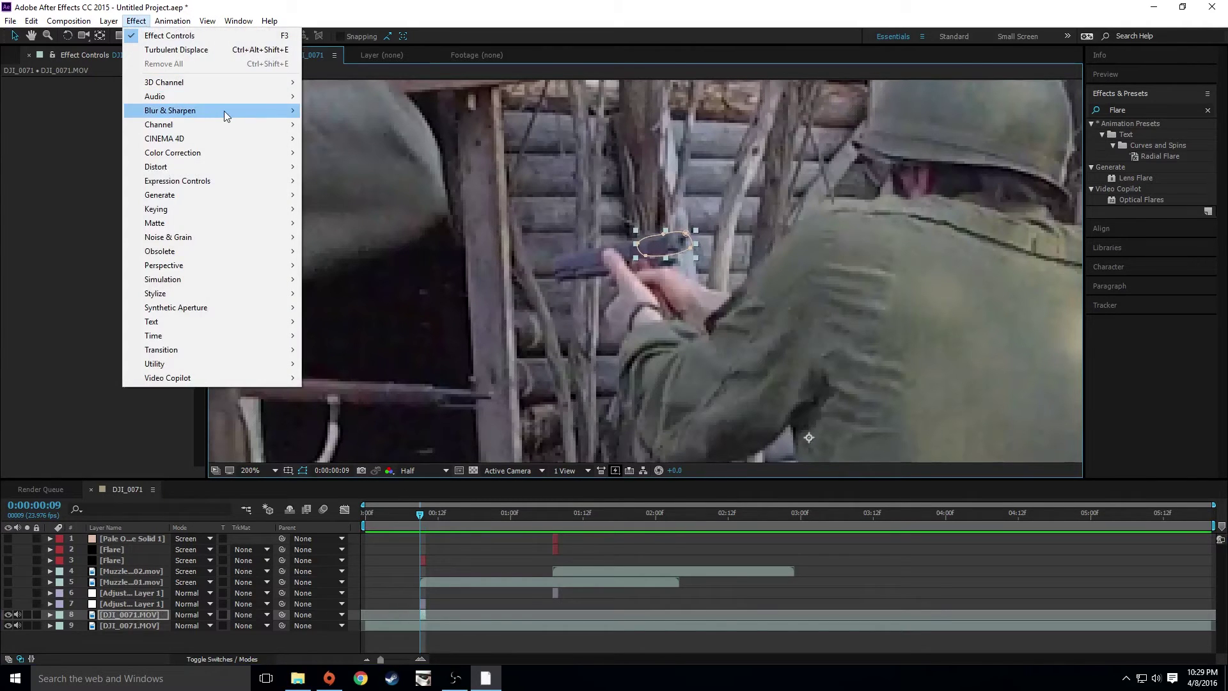
{"action": "mouse_move", "coordinate": [224, 110]}
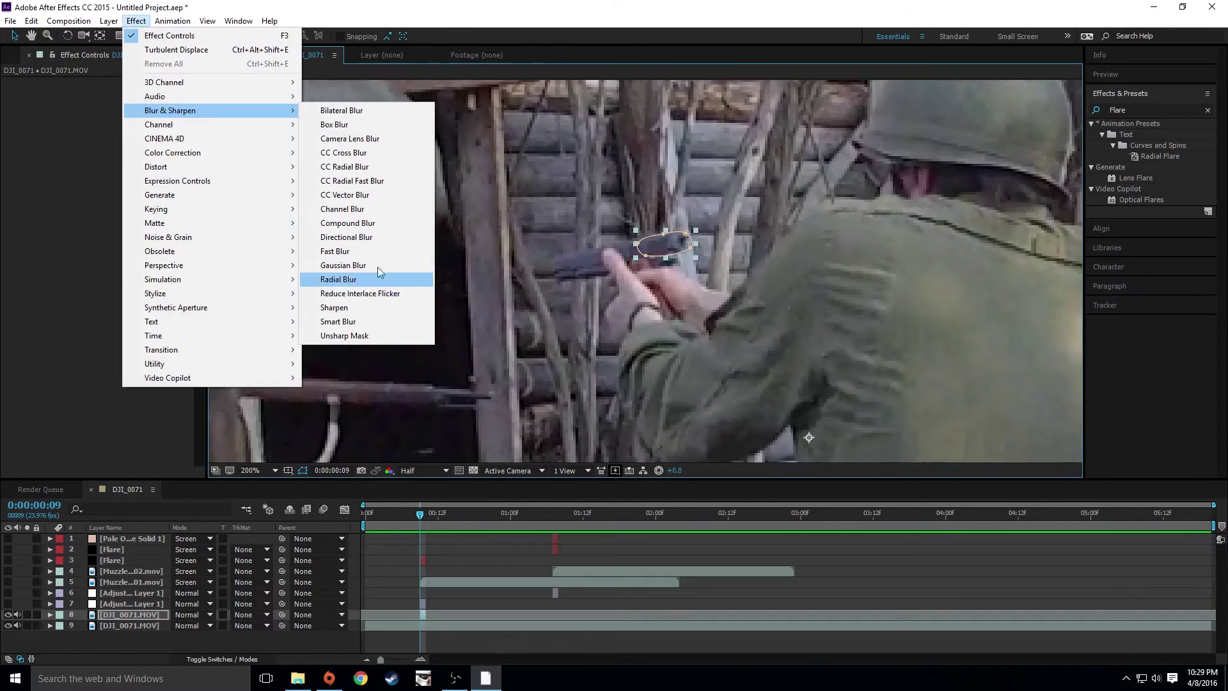
{"action": "left_click", "coordinate": [345, 237]}
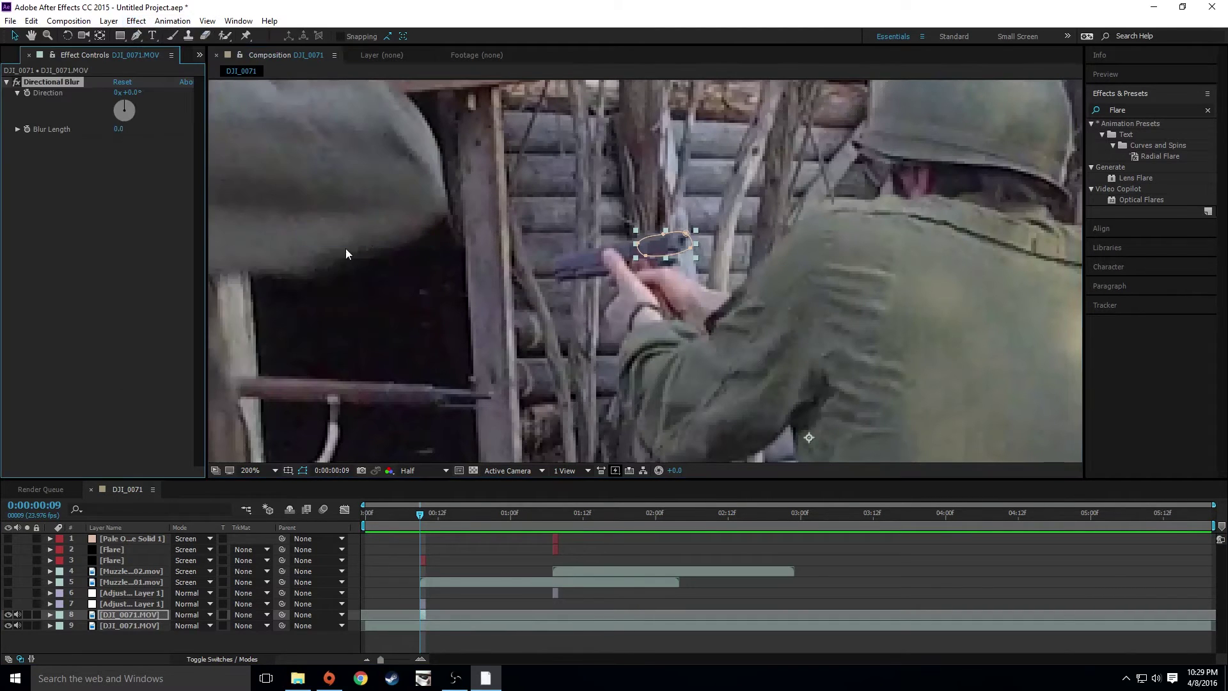
{"action": "left_click_drag", "start_coordinate": [119, 129], "coordinate": [160, 91]}
{"action": "left_click", "coordinate": [138, 93]}
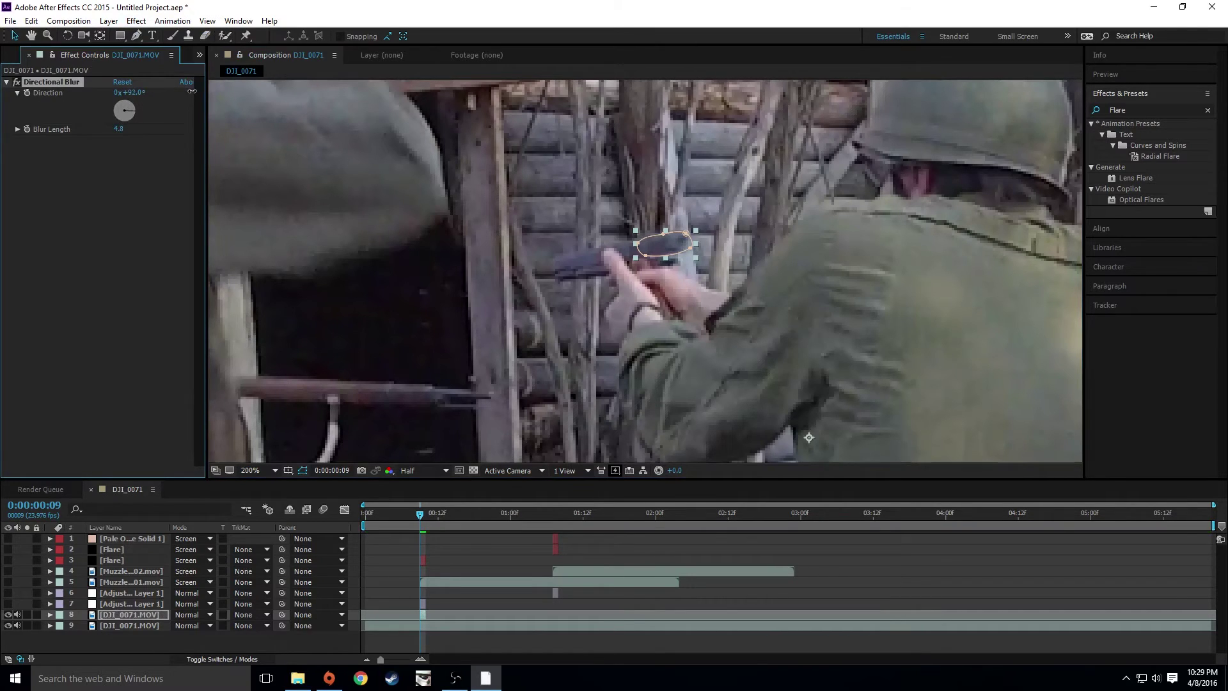
{"action": "left_click", "coordinate": [425, 563]}
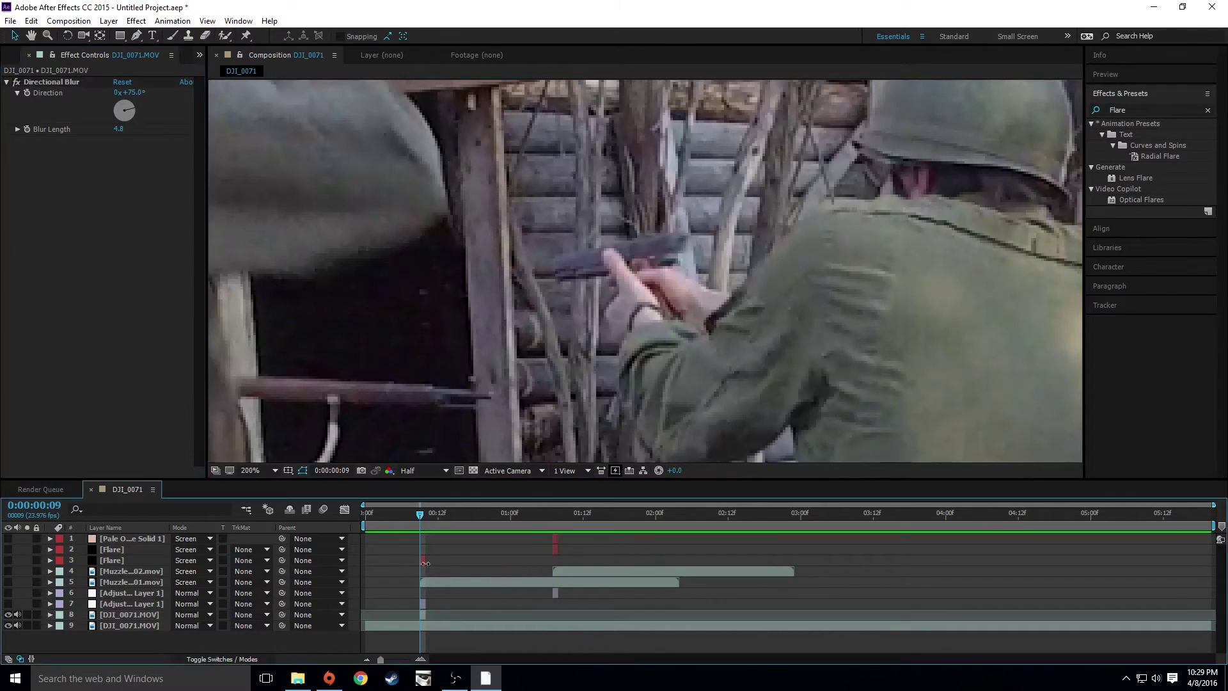
{"action": "mouse_move", "coordinate": [418, 513]}
{"action": "left_mouse_down"}
{"action": "mouse_move", "coordinate": [409, 509]}
{"action": "mouse_move", "coordinate": [418, 513]}
{"action": "left_mouse_up"}
Step: Duplicate the blurred slide piece and place the slightly rotated copy over the front of the pistol's slide
{"action": "left_click", "coordinate": [143, 616]}
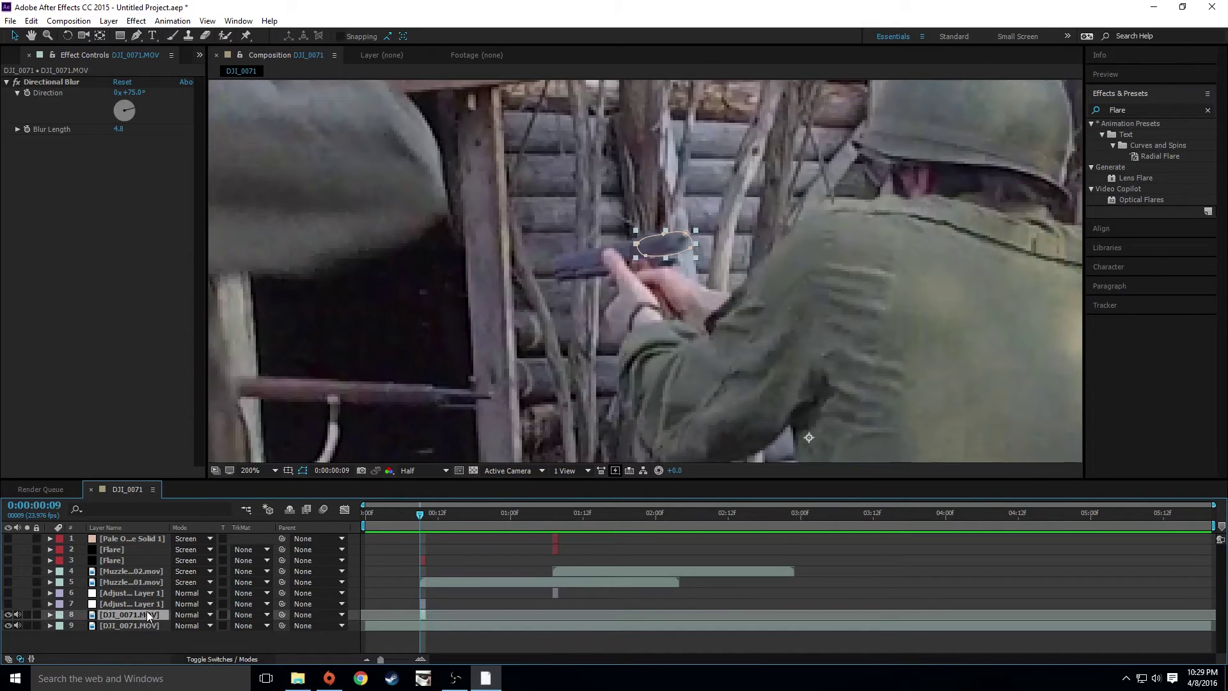
{"action": "key", "text": "ctrl+d"}
{"action": "left_click_drag", "start_coordinate": [669, 243], "coordinate": [584, 265]}
{"action": "key", "text": "w"}
{"action": "key", "text": "v"}
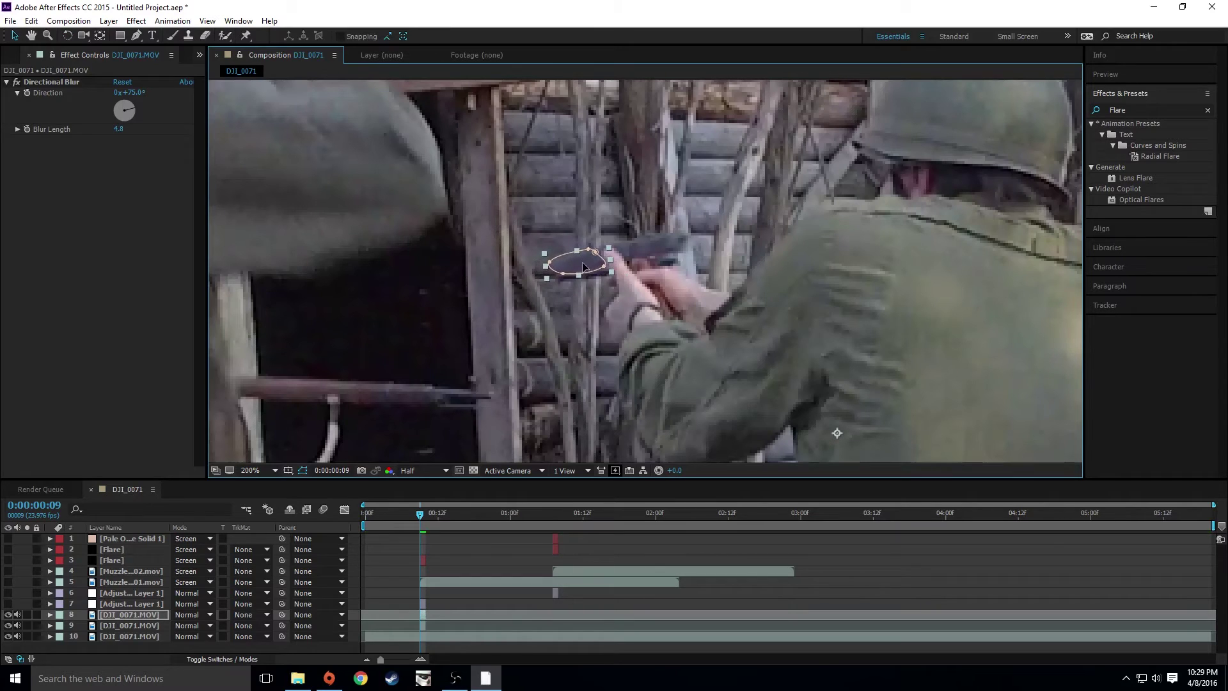
{"action": "key", "text": "y"}
{"action": "key", "text": "v"}
{"action": "mouse_move", "coordinate": [577, 264]}
{"action": "left_mouse_down"}
{"action": "mouse_move", "coordinate": [592, 255]}
{"action": "mouse_move", "coordinate": [563, 258]}
{"action": "left_mouse_up"}
{"action": "left_click", "coordinate": [668, 539]}
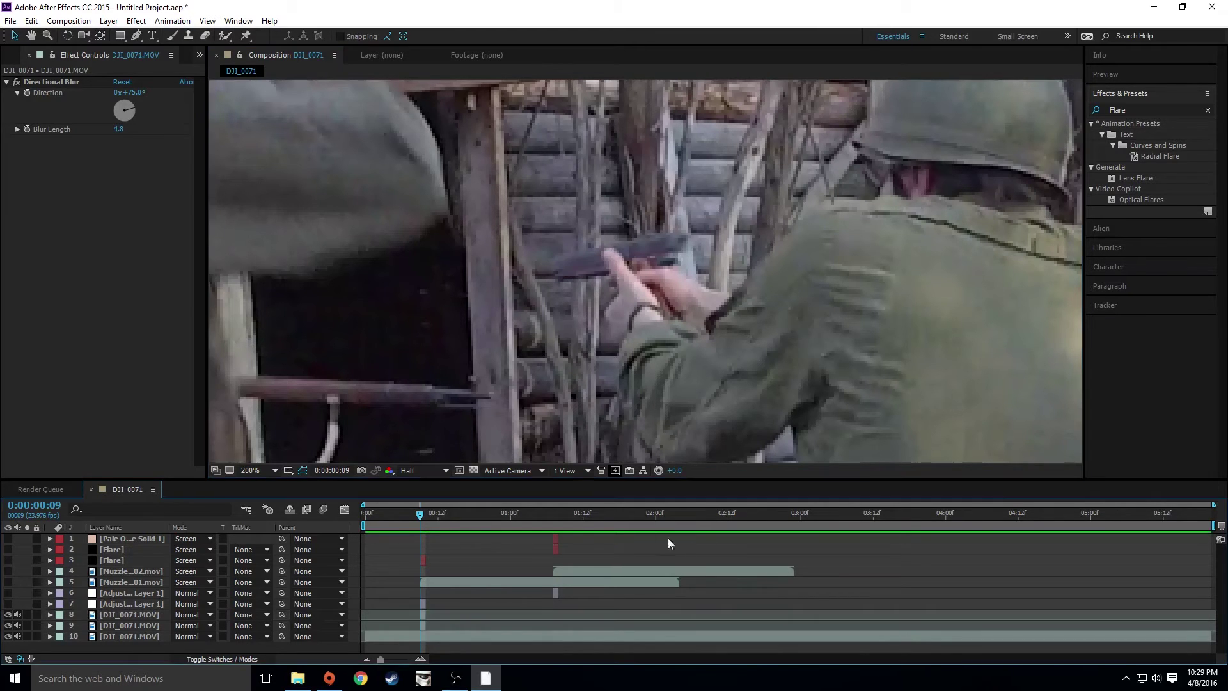
Step: Show the hidden solid, flares, muzzle flash clips and adjustment layers again, and play back the first shot
{"action": "left_click_drag", "start_coordinate": [418, 513], "coordinate": [408, 513]}
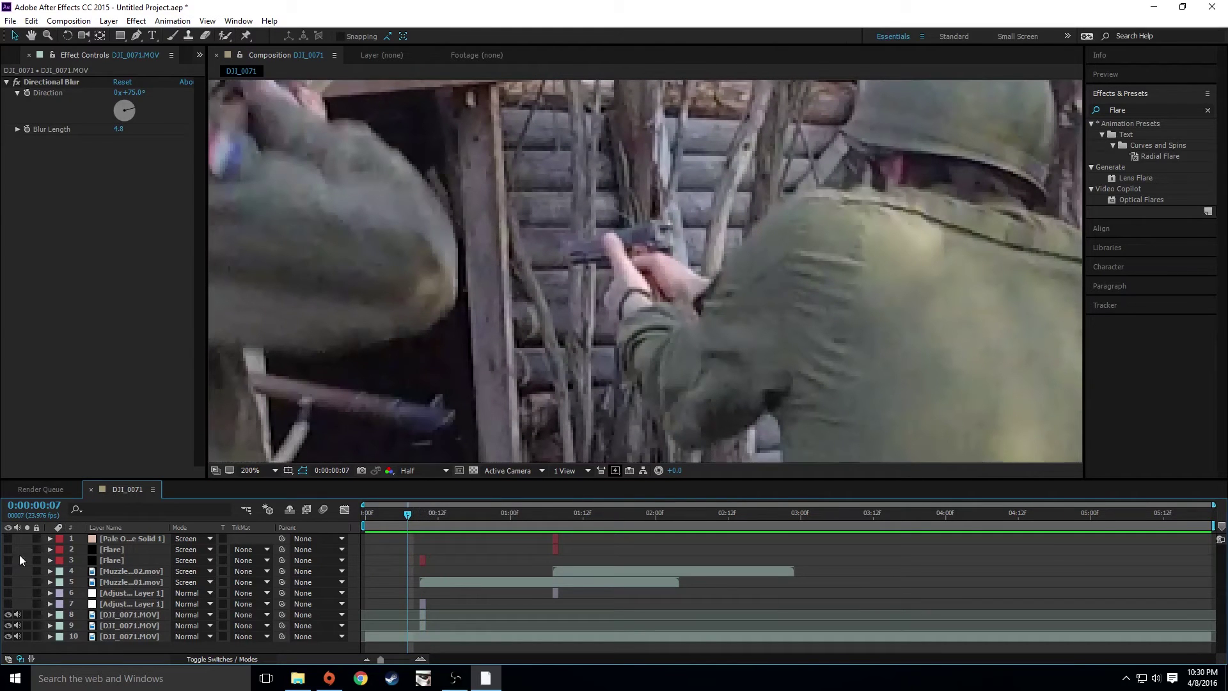
{"action": "left_click_drag", "start_coordinate": [8, 542], "coordinate": [8, 604]}
{"action": "key", "text": "comma"}
{"action": "mouse_move", "coordinate": [407, 515]}
{"action": "left_mouse_down"}
{"action": "mouse_move", "coordinate": [393, 515]}
{"action": "mouse_move", "coordinate": [573, 518]}
{"action": "mouse_move", "coordinate": [399, 531]}
{"action": "mouse_move", "coordinate": [427, 515]}
{"action": "left_mouse_up"}
{"action": "key", "text": "space"}
{"action": "left_click", "coordinate": [403, 514]}
{"action": "scroll", "coordinate": [616, 255], "scroll_direction": "up", "scroll_amount": 1}
Step: Duplicate the front slide piece, shift the copy to 0:00:00:10 and reshape its mask to cover the rear of the pistol
{"action": "left_click", "coordinate": [423, 618]}
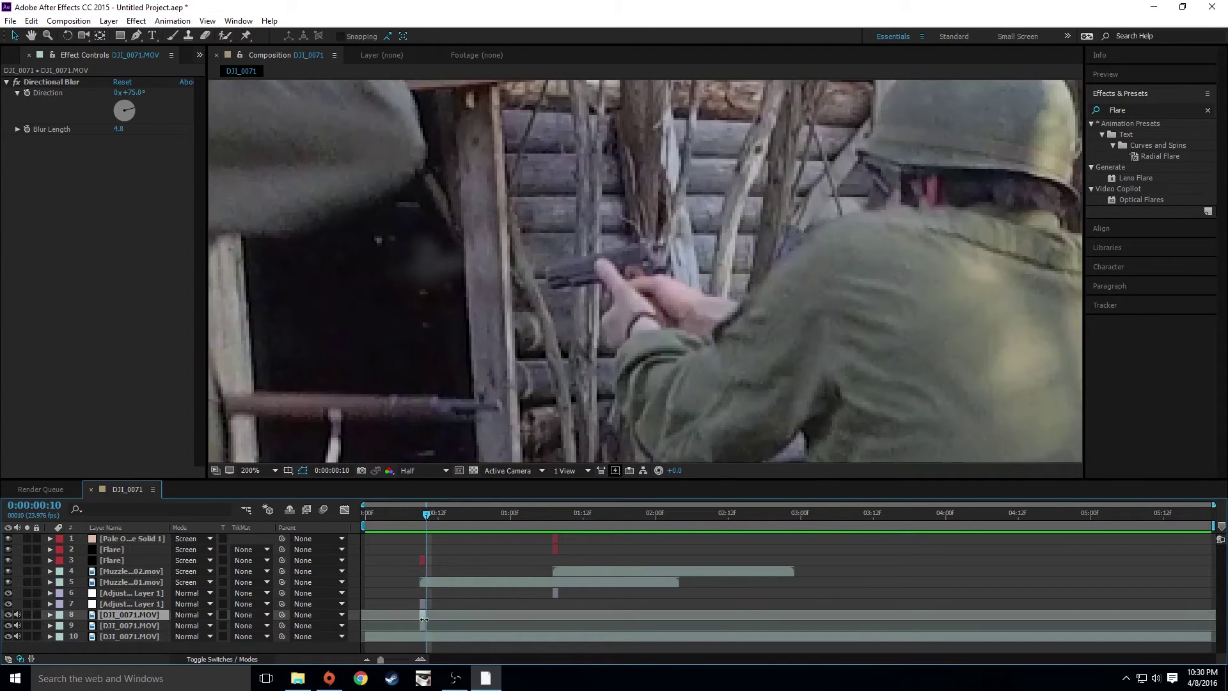
{"action": "key", "text": "ctrl+d"}
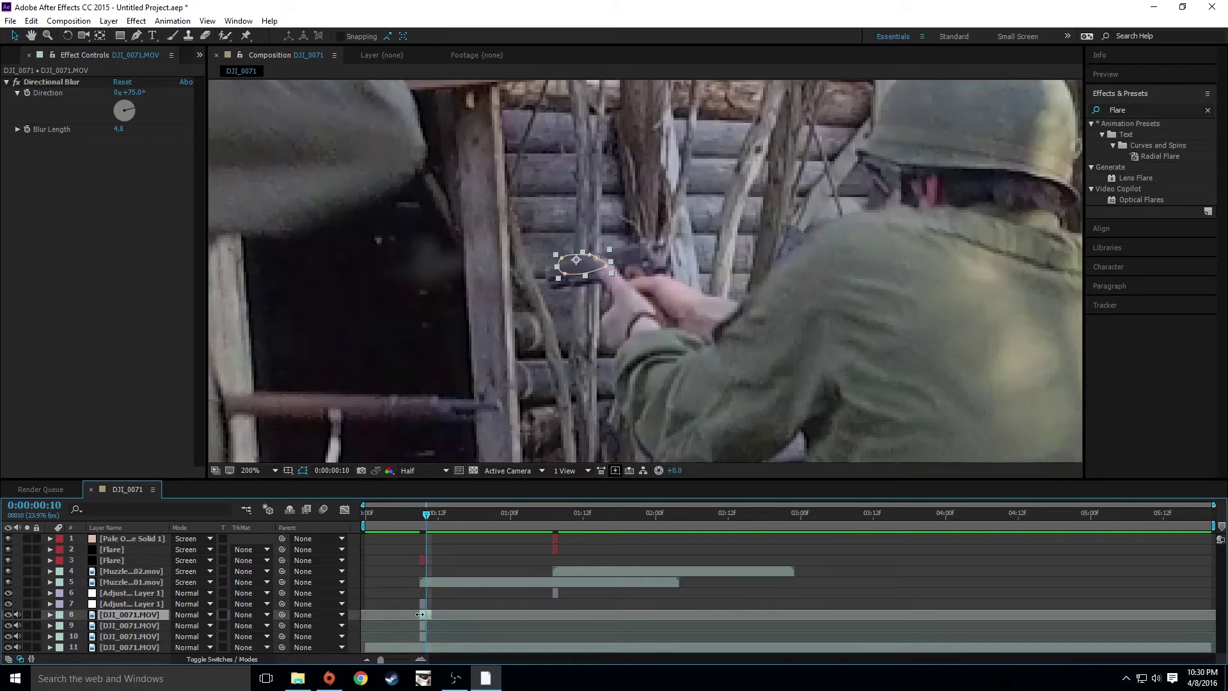
{"action": "left_click", "coordinate": [587, 265]}
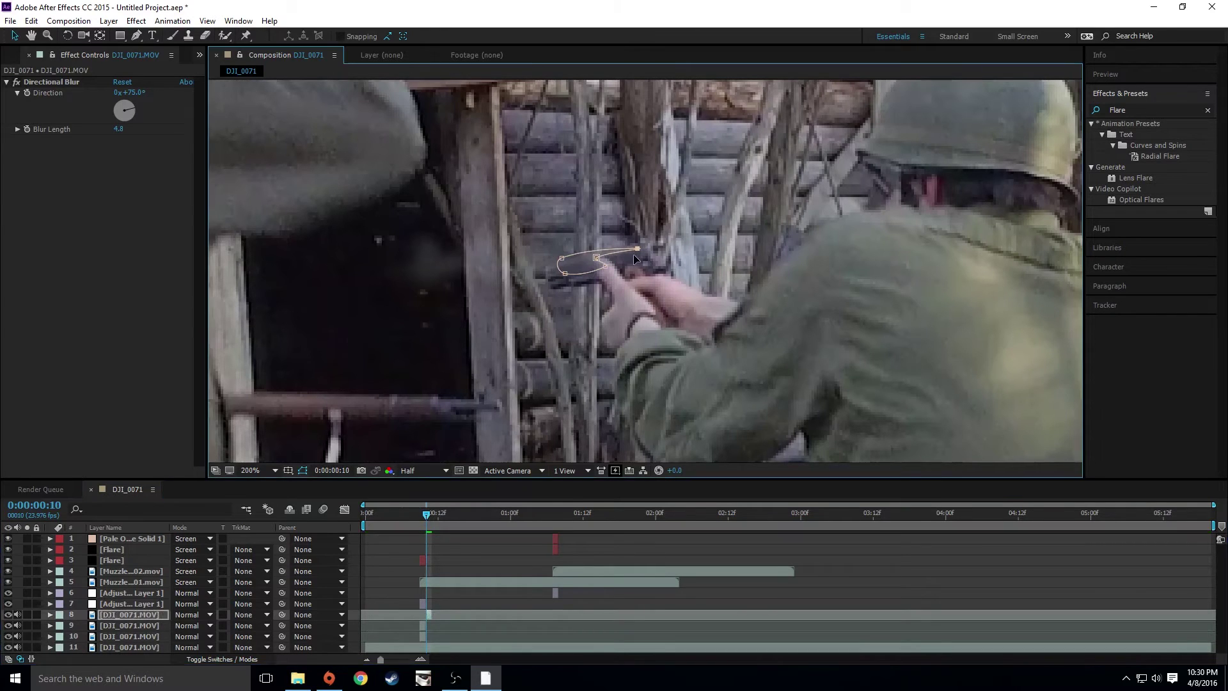
{"action": "left_click_drag", "start_coordinate": [588, 271], "coordinate": [646, 264]}
{"action": "left_click", "coordinate": [610, 536]}
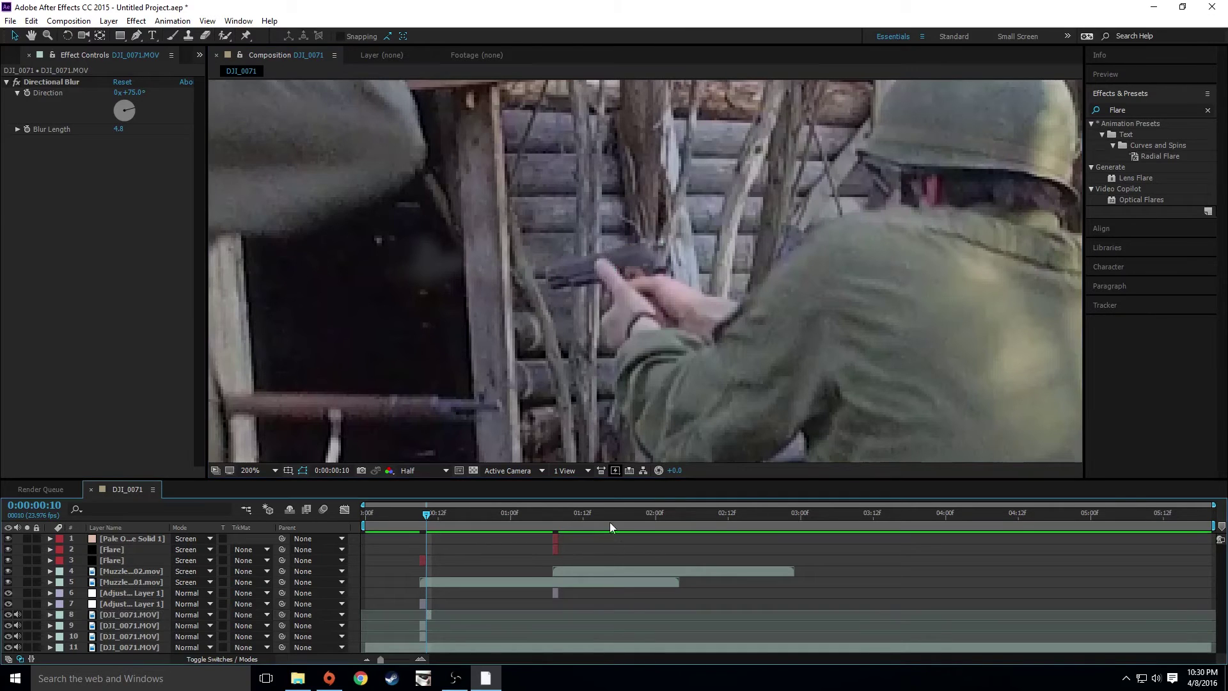
Step: Play back and scrub the frames around the first shot to review the slide motion with the muzzle flash
{"action": "mouse_move", "coordinate": [428, 512]}
{"action": "left_mouse_down"}
{"action": "mouse_move", "coordinate": [417, 513]}
{"action": "mouse_move", "coordinate": [441, 515]}
{"action": "mouse_move", "coordinate": [409, 512]}
{"action": "mouse_move", "coordinate": [440, 524]}
{"action": "mouse_move", "coordinate": [408, 513]}
{"action": "mouse_move", "coordinate": [435, 512]}
{"action": "mouse_move", "coordinate": [419, 502]}
{"action": "left_mouse_up"}
{"action": "scroll", "coordinate": [603, 368], "scroll_direction": "down", "scroll_amount": 1}
{"action": "key", "text": "space"}
{"action": "key", "text": "space"}
{"action": "scroll", "coordinate": [619, 256], "scroll_direction": "up", "scroll_amount": 1}
{"action": "left_click", "coordinate": [650, 254]}
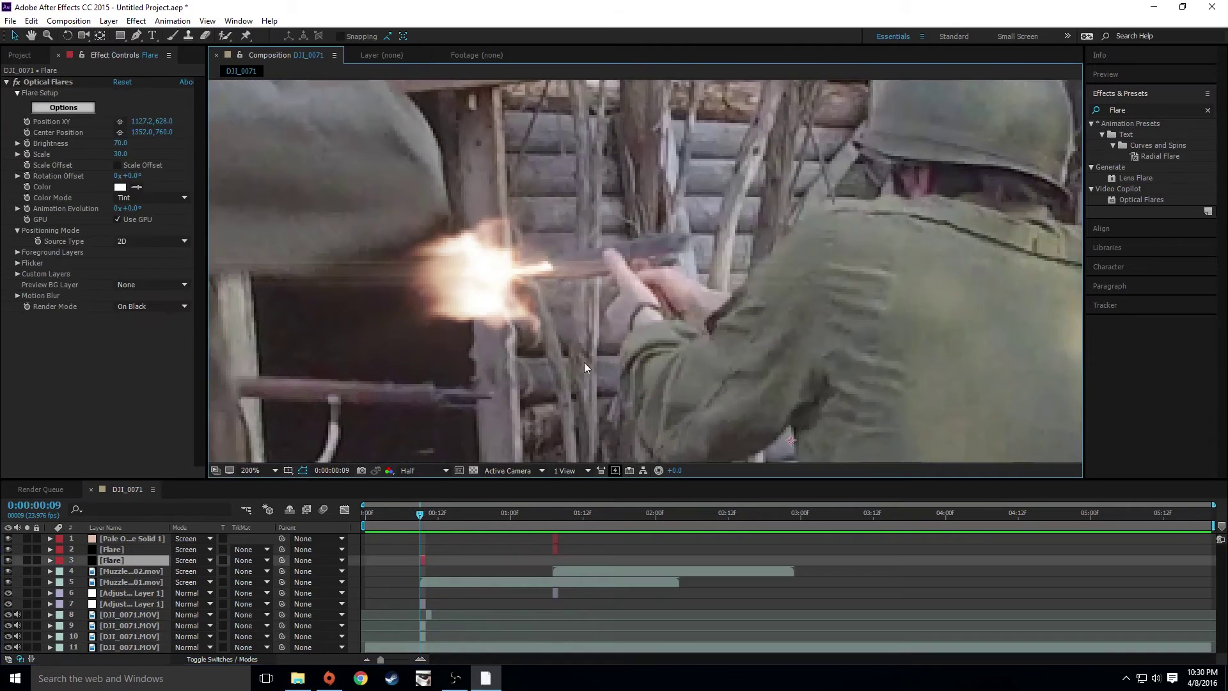
{"action": "left_click_drag", "start_coordinate": [416, 518], "coordinate": [401, 515]}
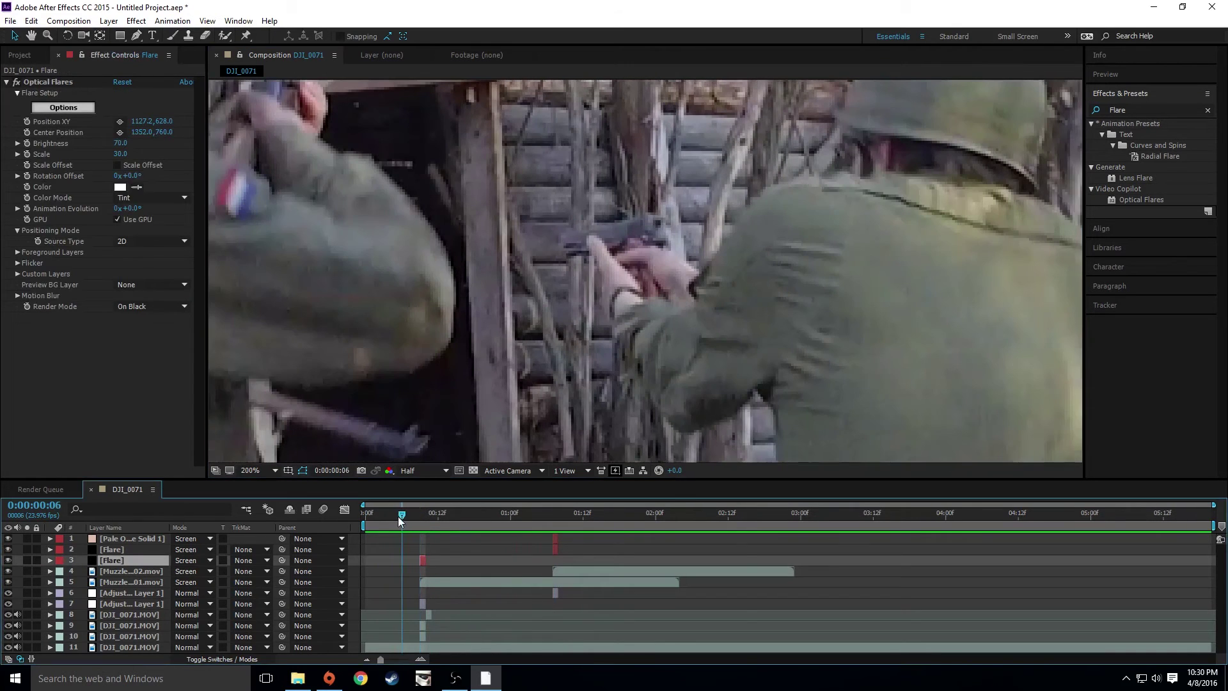
Step: Import 45Cal_02 from the Action_Essentials_720p "18. Shells" folder and add it below the pale orange solid at 0:00:00:06
{"action": "left_click", "coordinate": [22, 56]}
{"action": "left_click", "coordinate": [298, 678]}
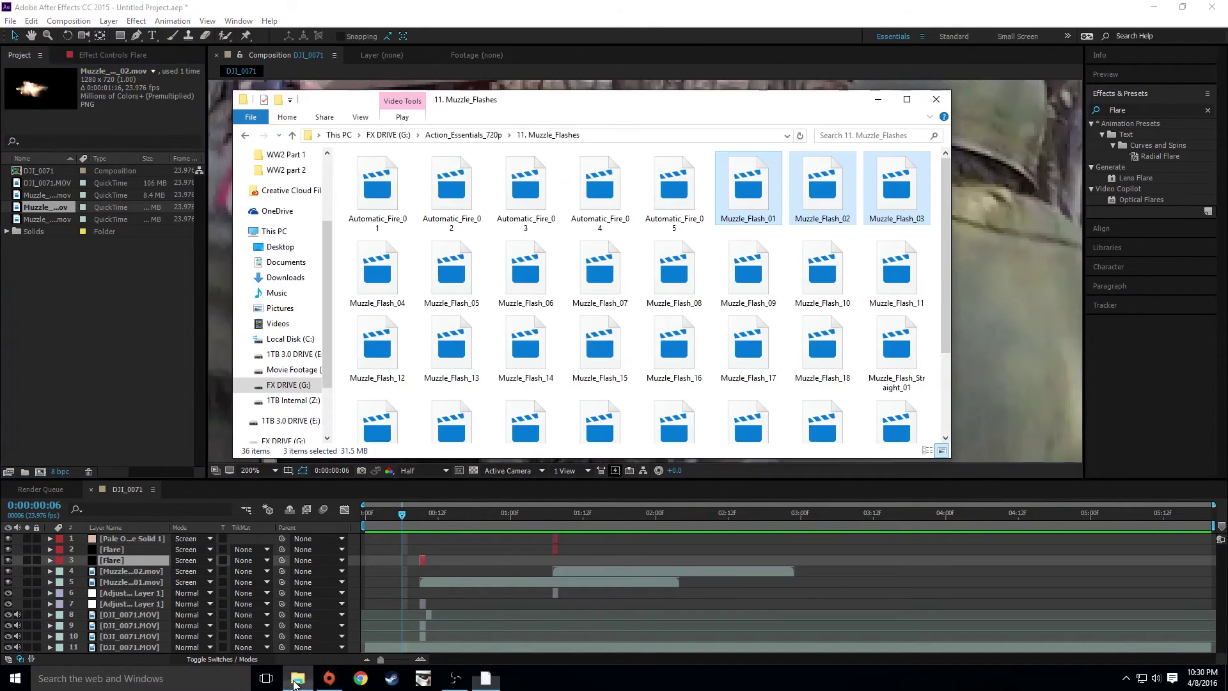
{"action": "left_click", "coordinate": [245, 135]}
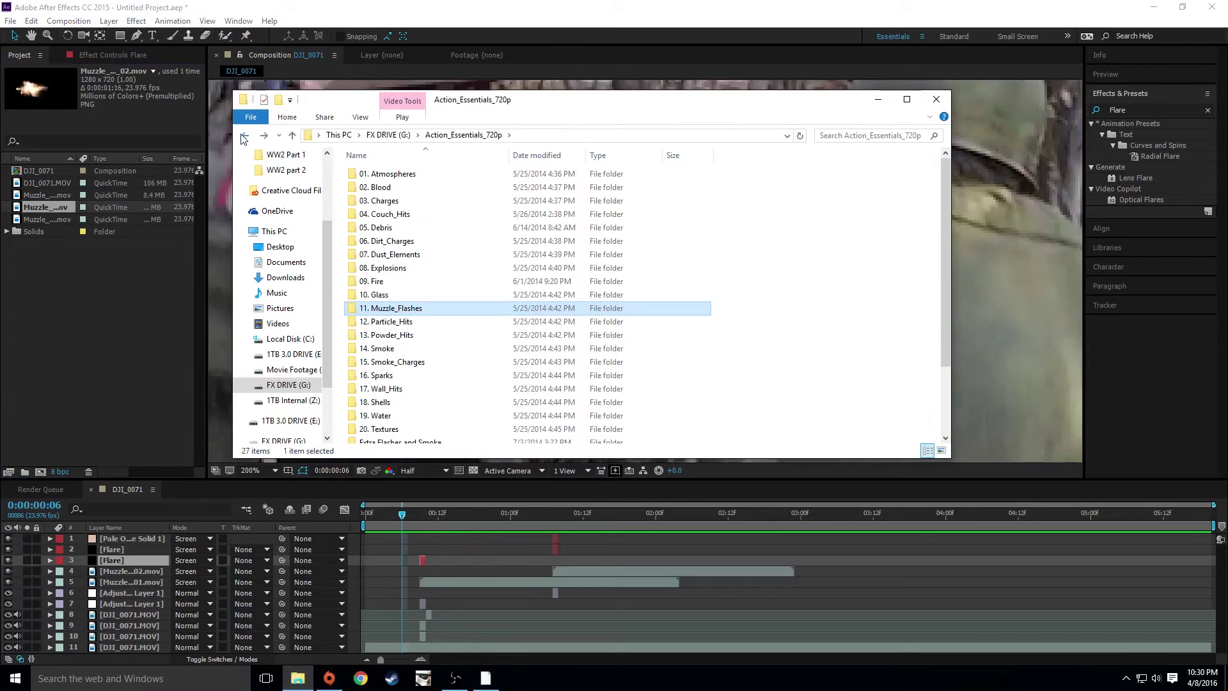
{"action": "double_click", "coordinate": [411, 371]}
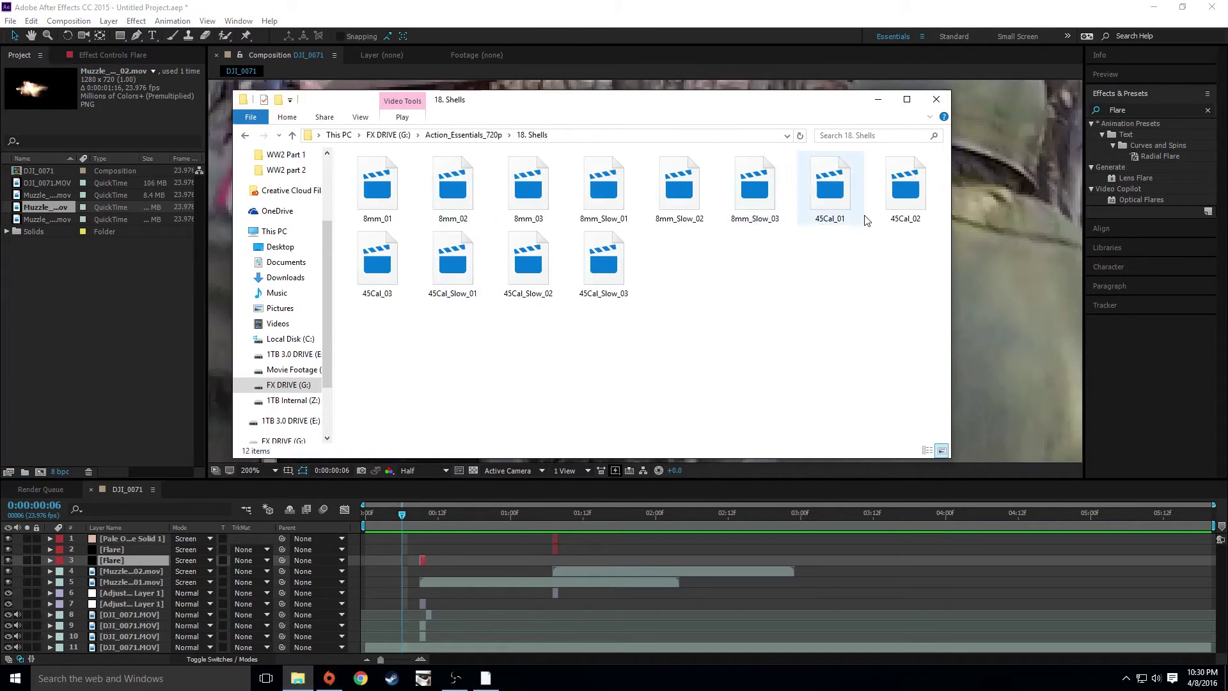
{"action": "left_click_drag", "start_coordinate": [906, 192], "coordinate": [110, 287]}
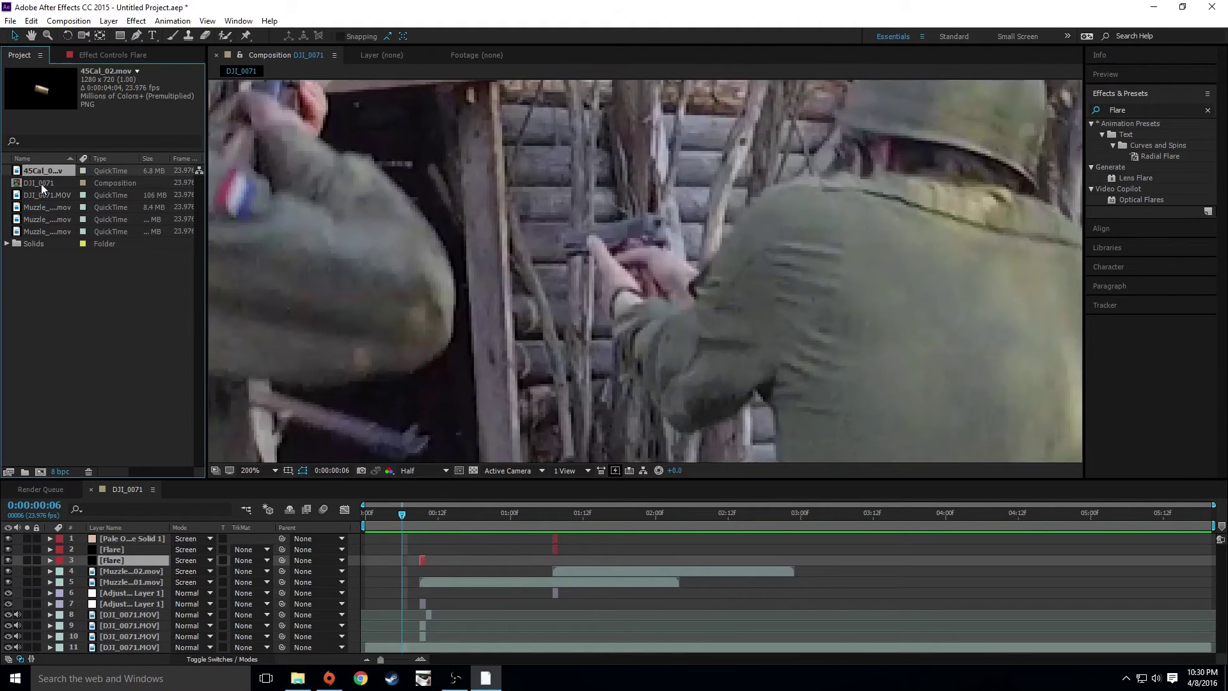
{"action": "left_click_drag", "start_coordinate": [46, 173], "coordinate": [398, 542]}
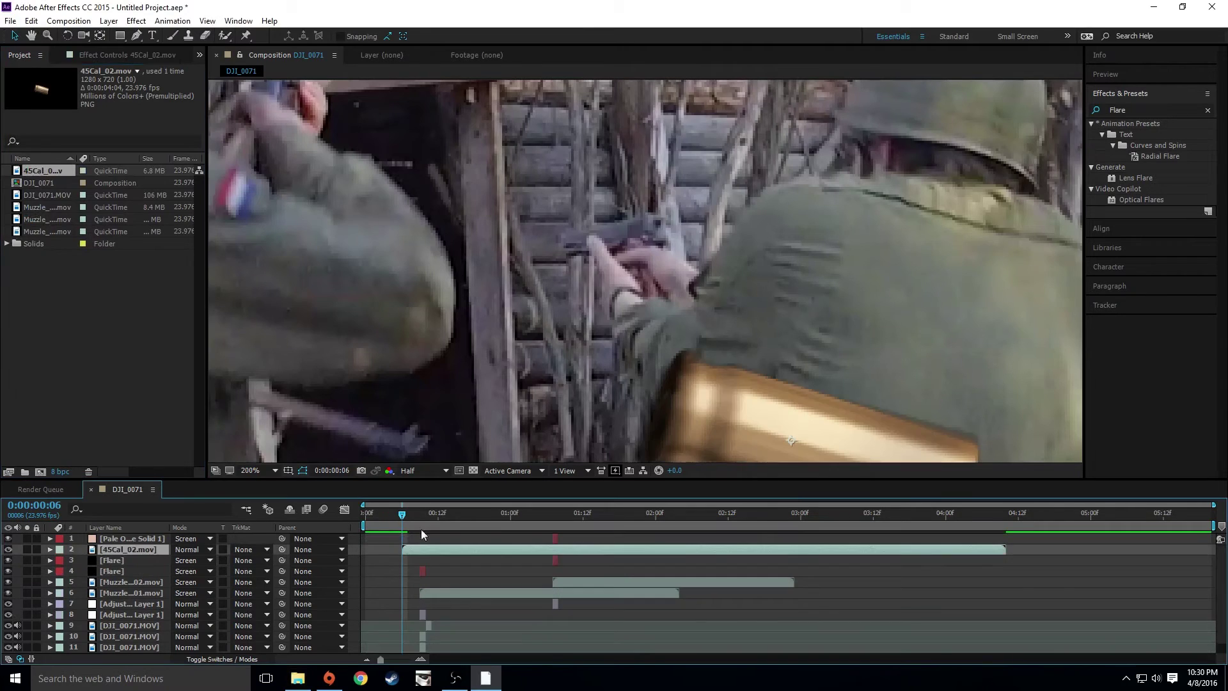
Step: Scale the 45Cal_02.mov shell down to a tiny casing and position it just above the pistol
{"action": "left_click_drag", "start_coordinate": [720, 359], "coordinate": [673, 243]}
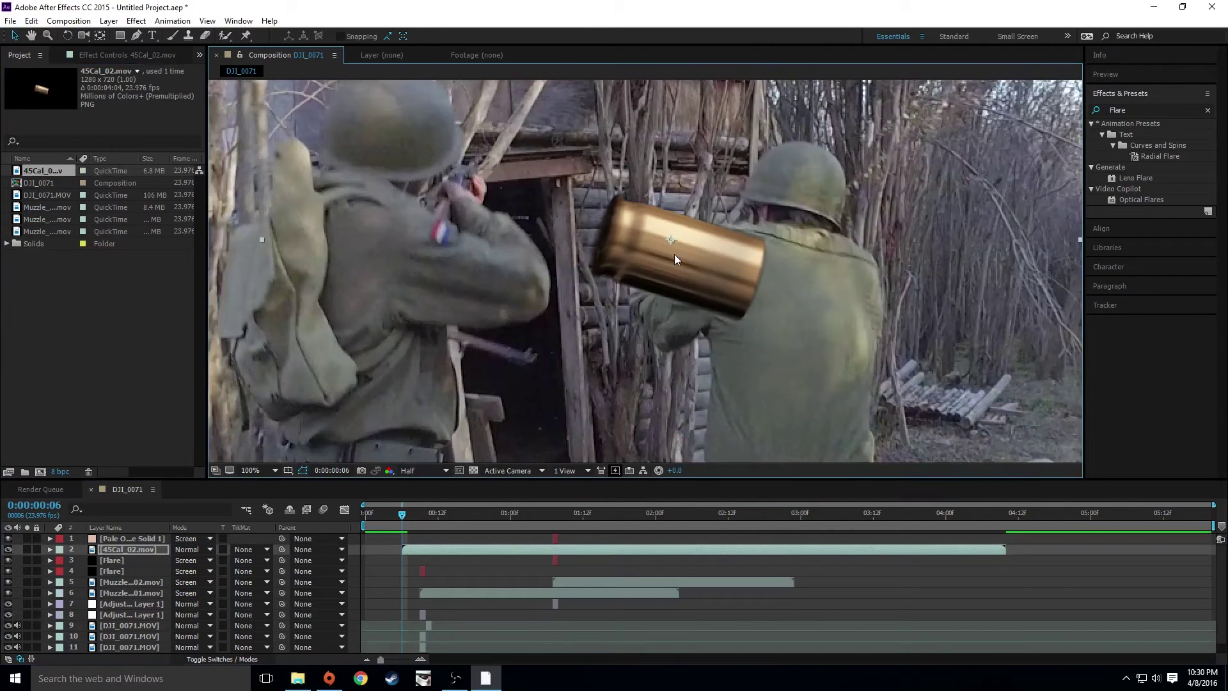
{"action": "scroll", "coordinate": [674, 254], "scroll_direction": "down", "scroll_amount": 2}
{"action": "left_click_drag", "start_coordinate": [452, 370], "coordinate": [613, 225]}
{"action": "scroll", "coordinate": [616, 286], "scroll_direction": "up", "scroll_amount": 2}
{"action": "scroll", "coordinate": [668, 270], "scroll_direction": "up", "scroll_amount": 2}
{"action": "scroll", "coordinate": [668, 269], "scroll_direction": "down", "scroll_amount": 2}
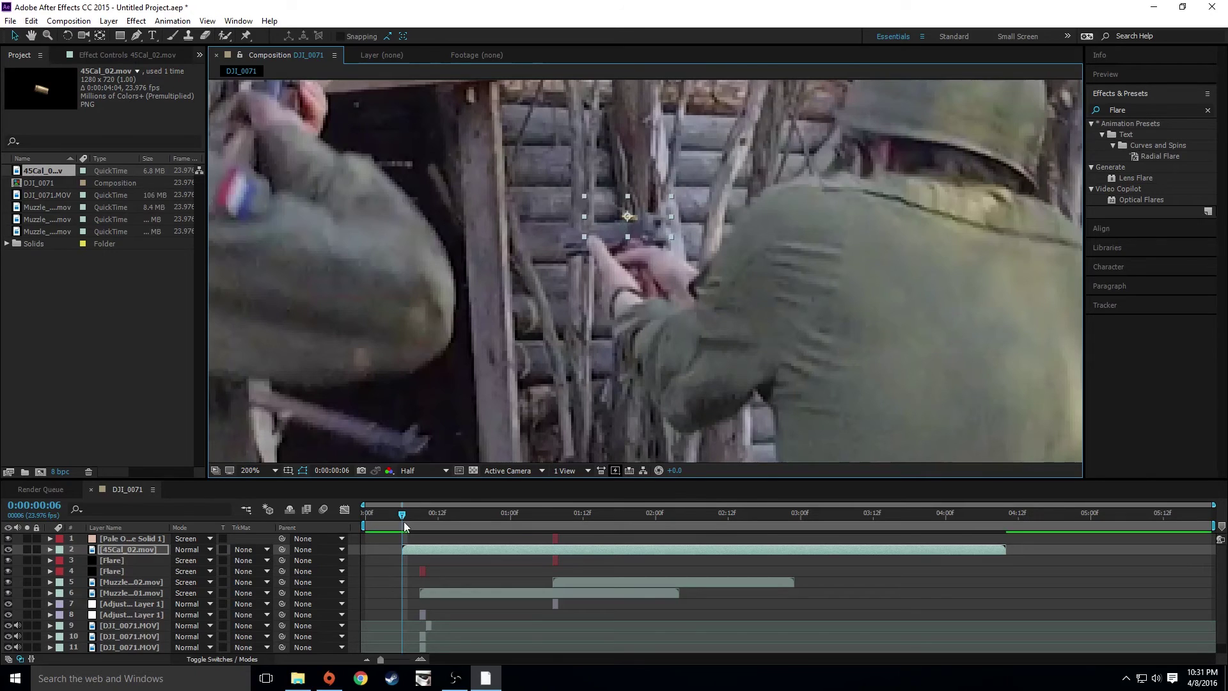
Step: Slide the 45Cal_02.mov clip earlier in time and trim its start to 0:00:00:09
{"action": "left_click_drag", "start_coordinate": [402, 514], "coordinate": [419, 552]}
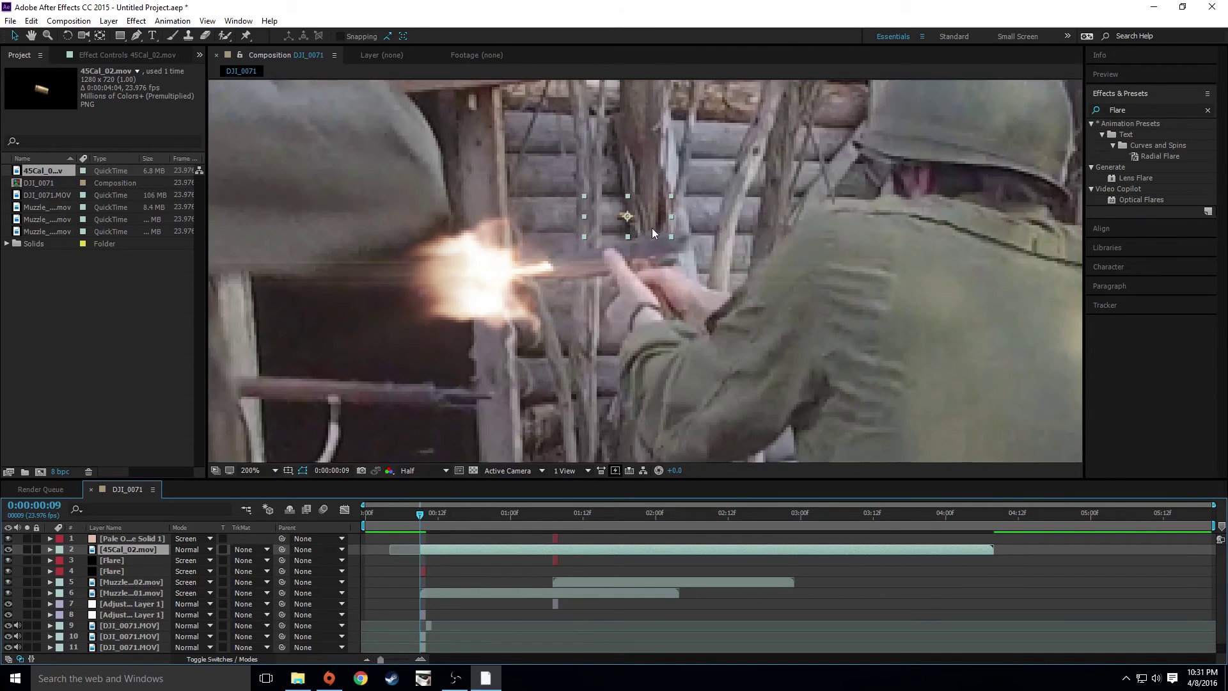
{"action": "left_click_drag", "start_coordinate": [420, 515], "coordinate": [427, 554]}
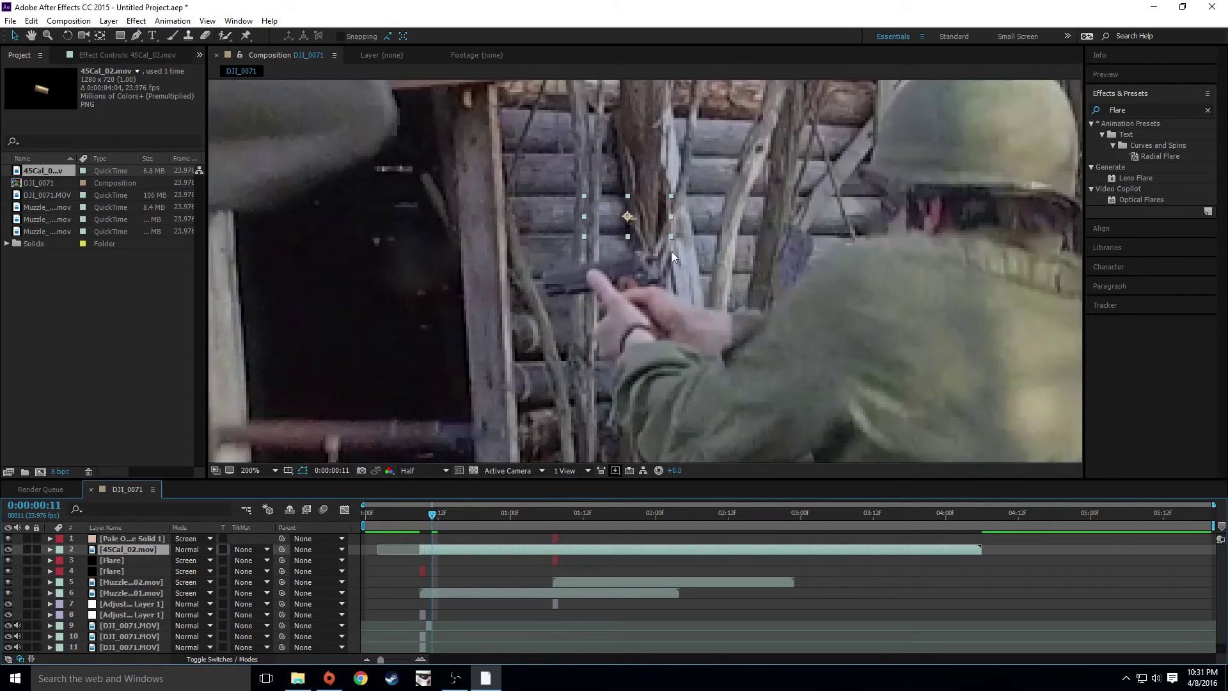
Step: Rotate the shell layer counterclockwise and move it over the pistol's slide at 0:00:00:09
{"action": "left_click", "coordinate": [618, 255]}
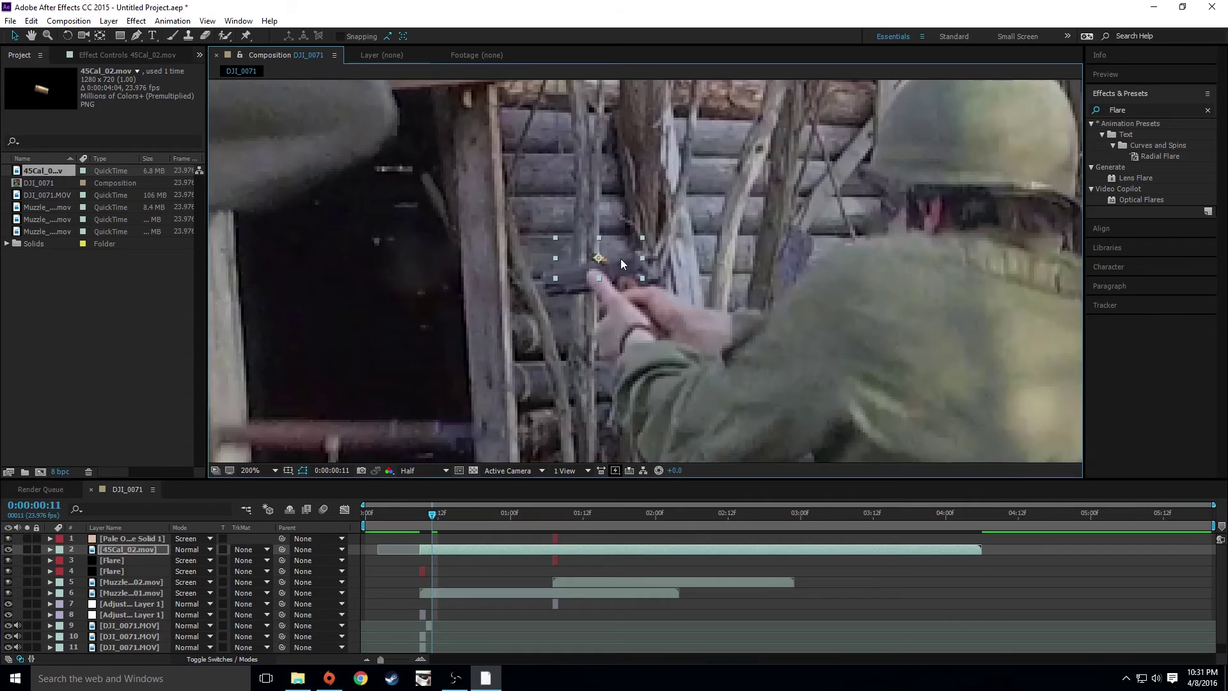
{"action": "key", "text": "w"}
{"action": "left_click_drag", "start_coordinate": [625, 256], "coordinate": [623, 243]}
{"action": "key", "text": "v"}
{"action": "left_click_drag", "start_coordinate": [433, 517], "coordinate": [420, 513]}
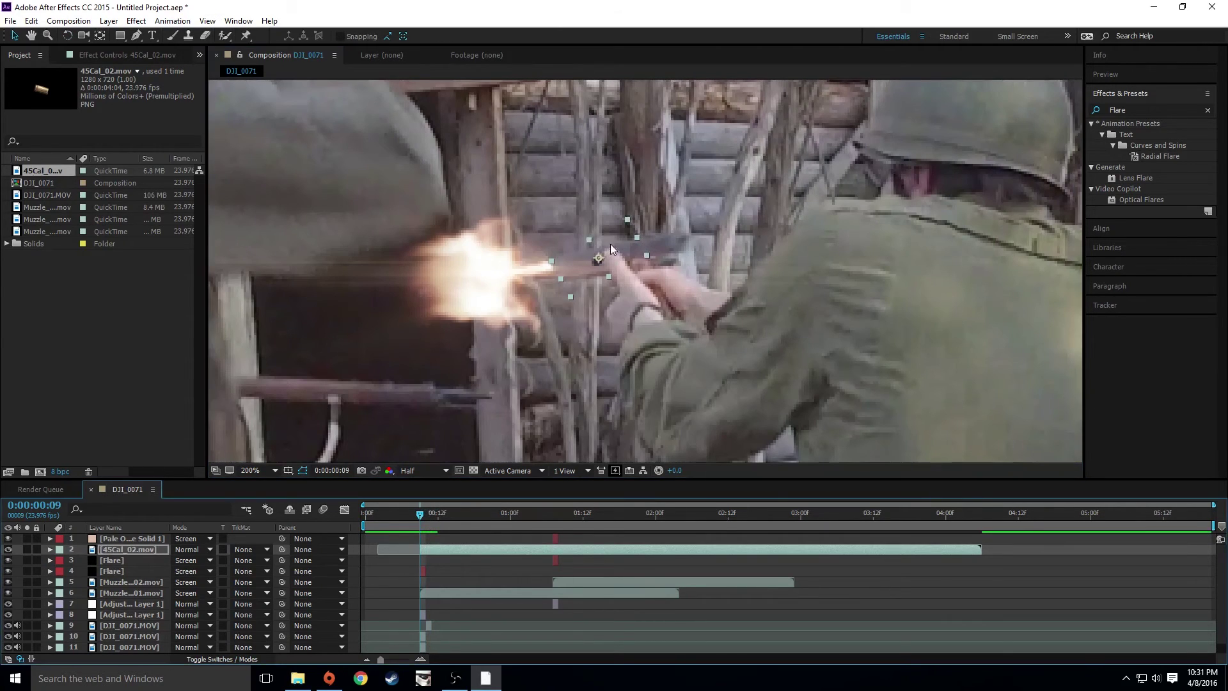
{"action": "left_click_drag", "start_coordinate": [610, 244], "coordinate": [637, 224]}
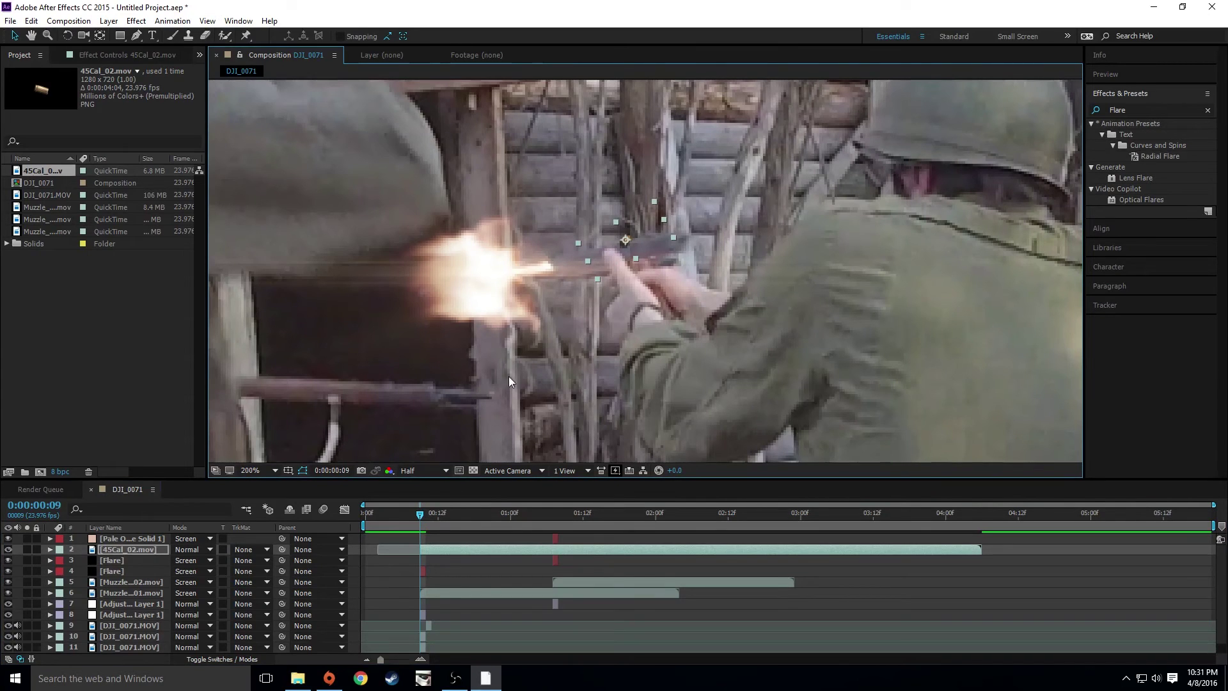
Step: Slide the shell clip further back and trim its start to 0:00:00:09 again, nudging the casing at Full preview resolution
{"action": "left_click_drag", "start_coordinate": [456, 550], "coordinate": [440, 551]}
{"action": "left_click", "coordinate": [412, 471]}
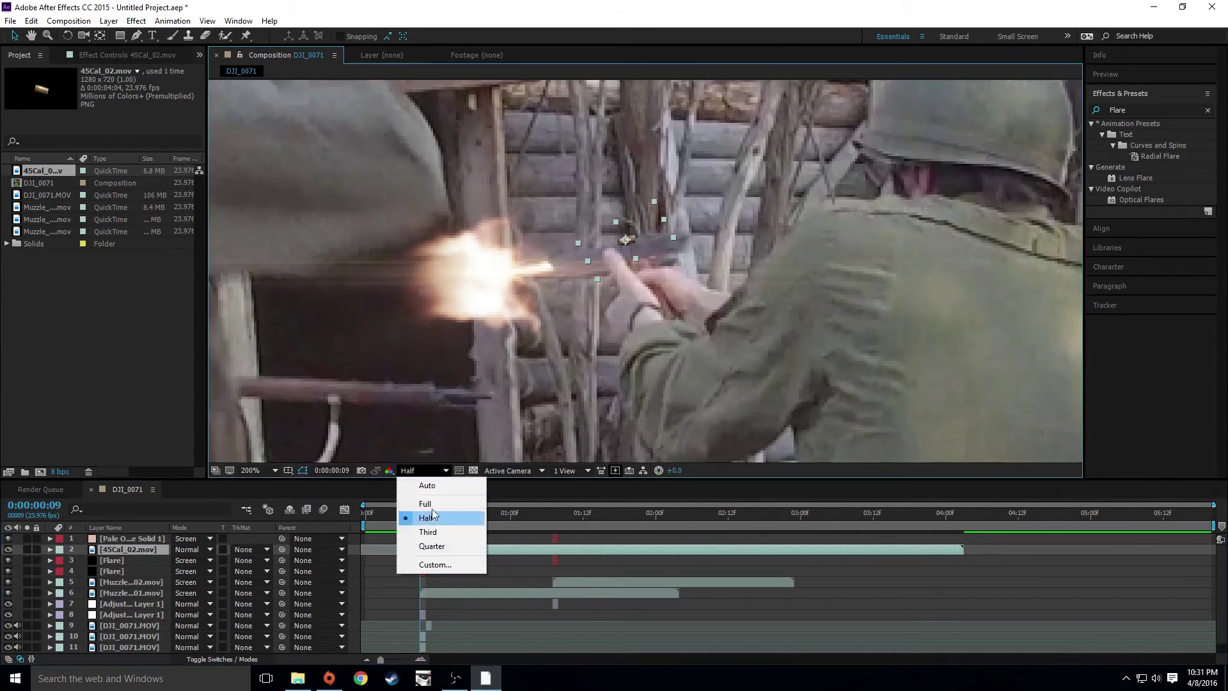
{"action": "left_click", "coordinate": [433, 506]}
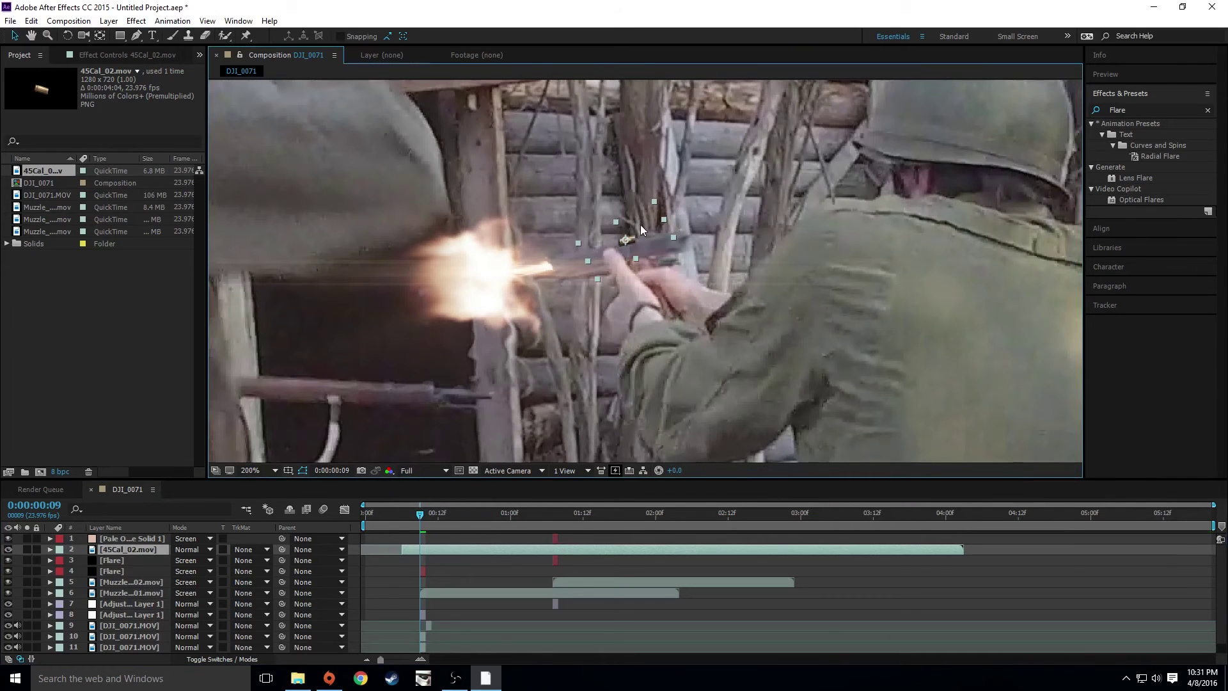
{"action": "left_click_drag", "start_coordinate": [639, 224], "coordinate": [640, 224]}
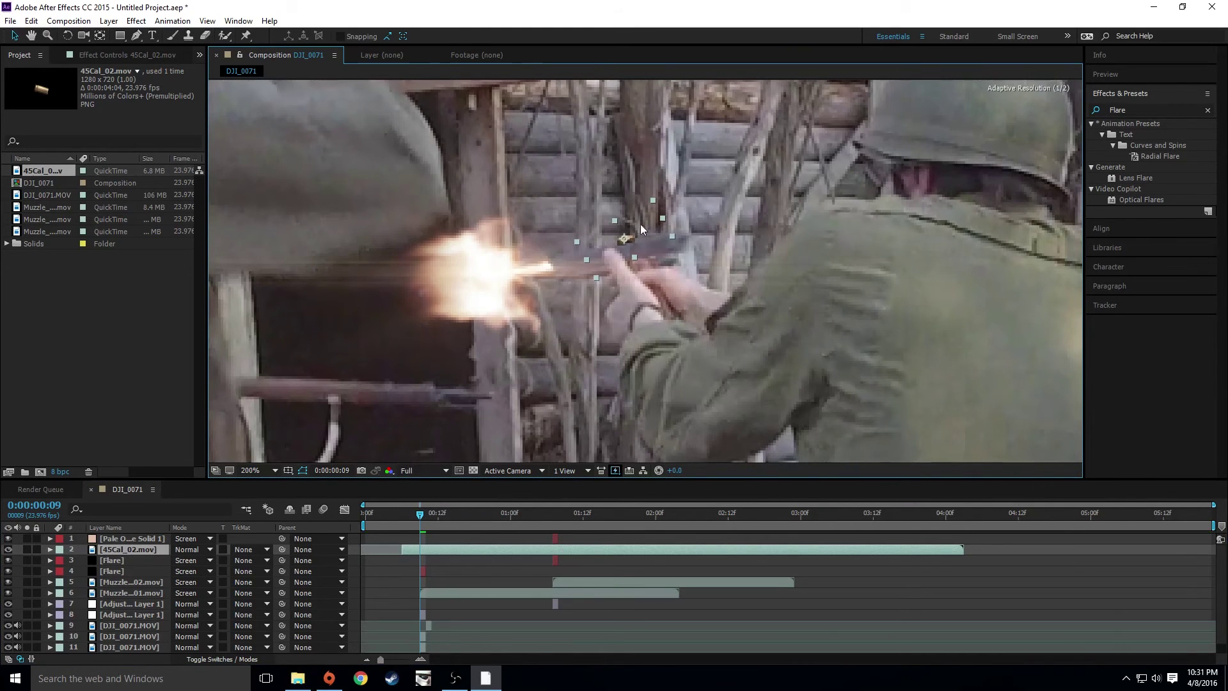
{"action": "left_click_drag", "start_coordinate": [402, 552], "coordinate": [419, 552]}
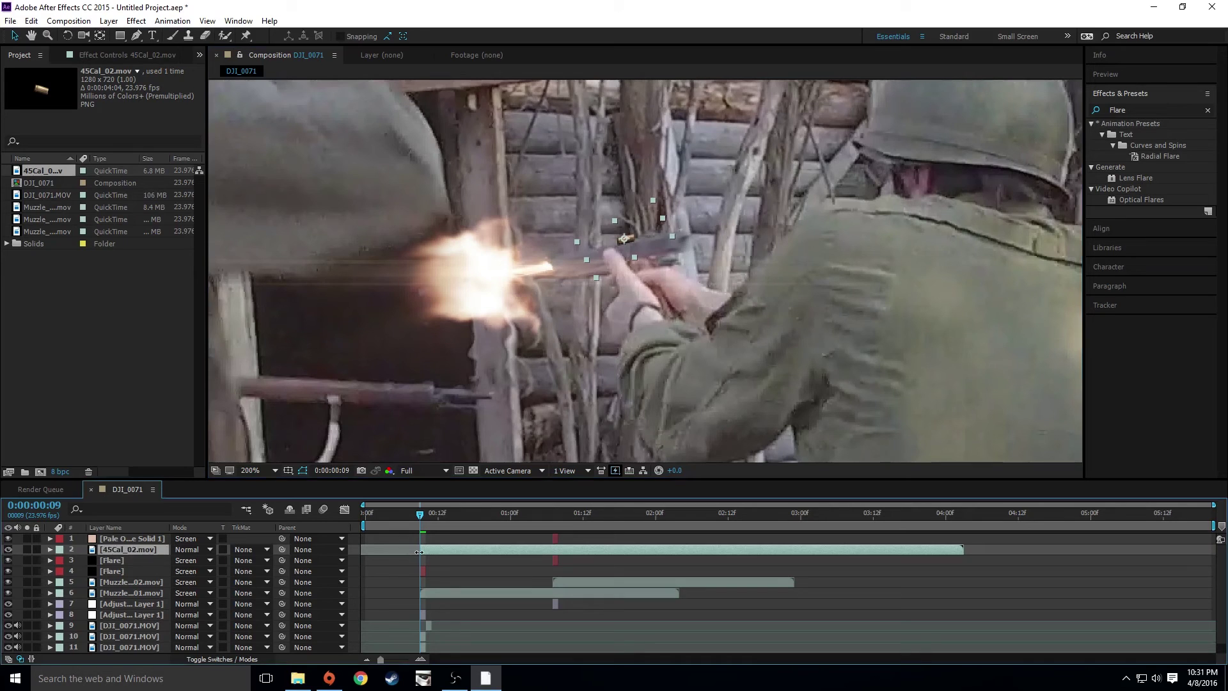
Step: Keyframe the 45Cal_02.mov position at 0:00:00:09 and move the casing down onto the shooter's back at 0:00:00:20
{"action": "key", "text": "p"}
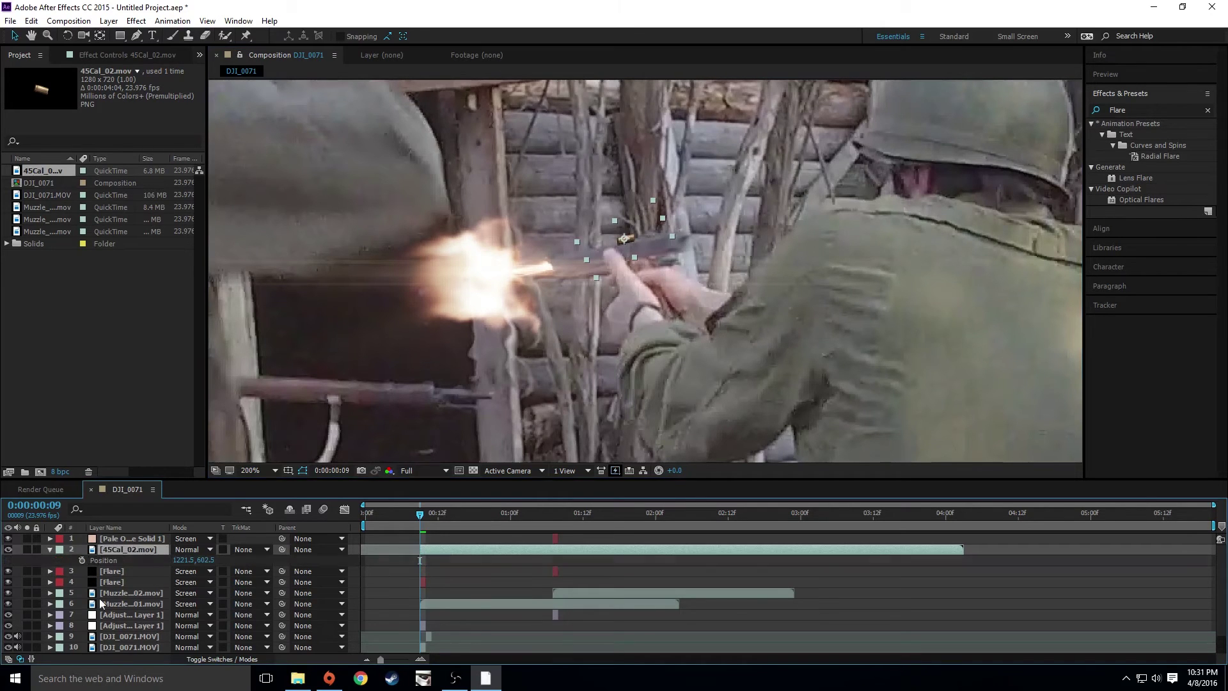
{"action": "left_click", "coordinate": [81, 559]}
{"action": "left_click_drag", "start_coordinate": [419, 509], "coordinate": [486, 512]}
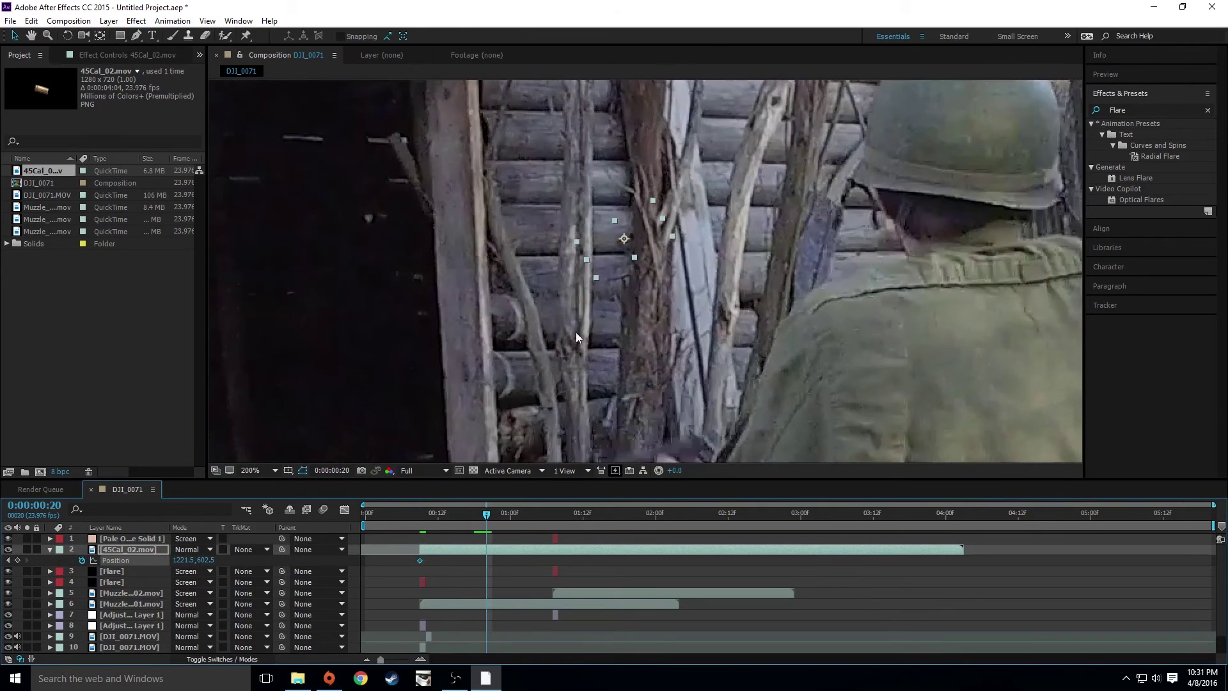
{"action": "scroll", "coordinate": [576, 332], "scroll_direction": "down", "scroll_amount": 2}
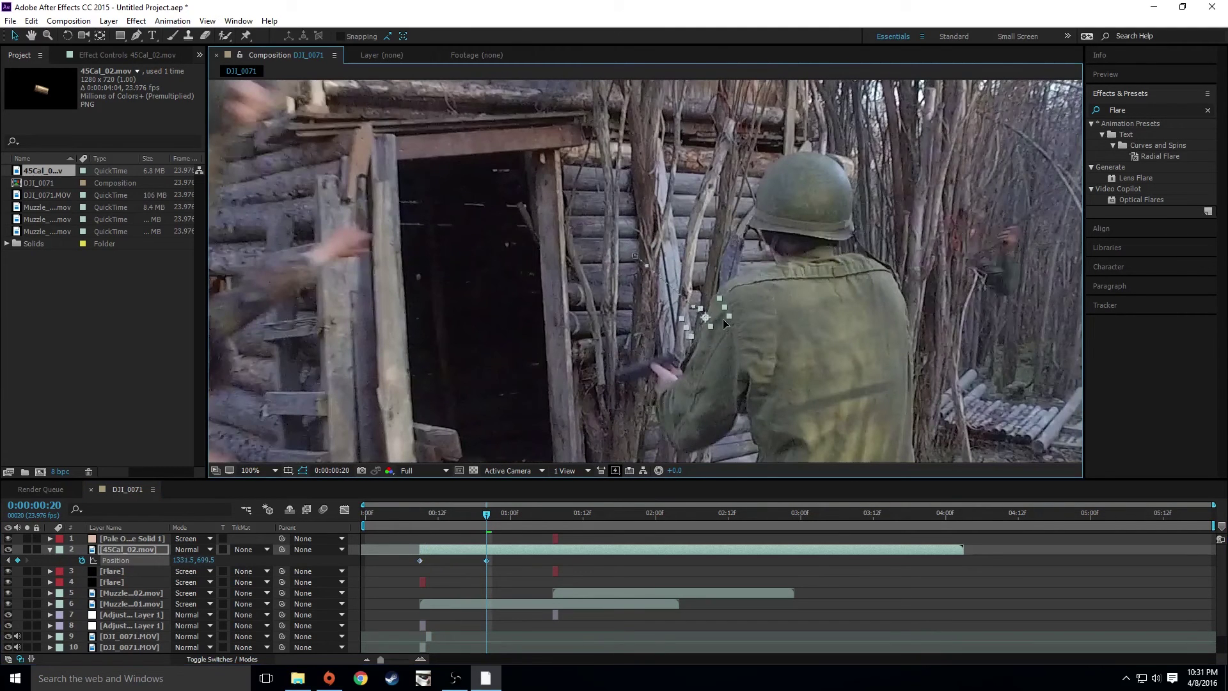
{"action": "mouse_move", "coordinate": [725, 323]}
{"action": "left_mouse_down"}
{"action": "mouse_move", "coordinate": [750, 342]}
{"action": "mouse_move", "coordinate": [734, 331]}
{"action": "left_mouse_up"}
{"action": "mouse_move", "coordinate": [479, 514]}
{"action": "left_mouse_down"}
{"action": "mouse_move", "coordinate": [463, 514]}
{"action": "mouse_move", "coordinate": [485, 518]}
{"action": "left_mouse_up"}
{"action": "key", "text": "period"}
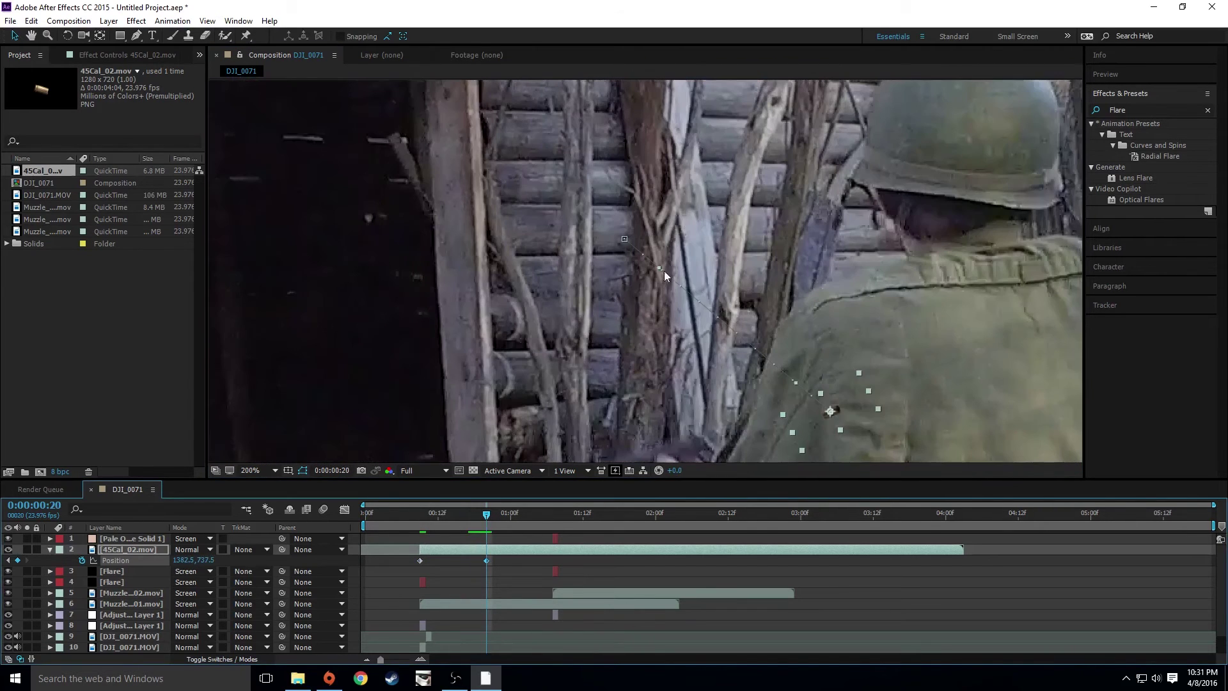
Step: Bend the casing's motion path upward into an ejection arc and play back the movement
{"action": "left_click_drag", "start_coordinate": [658, 268], "coordinate": [806, 172]}
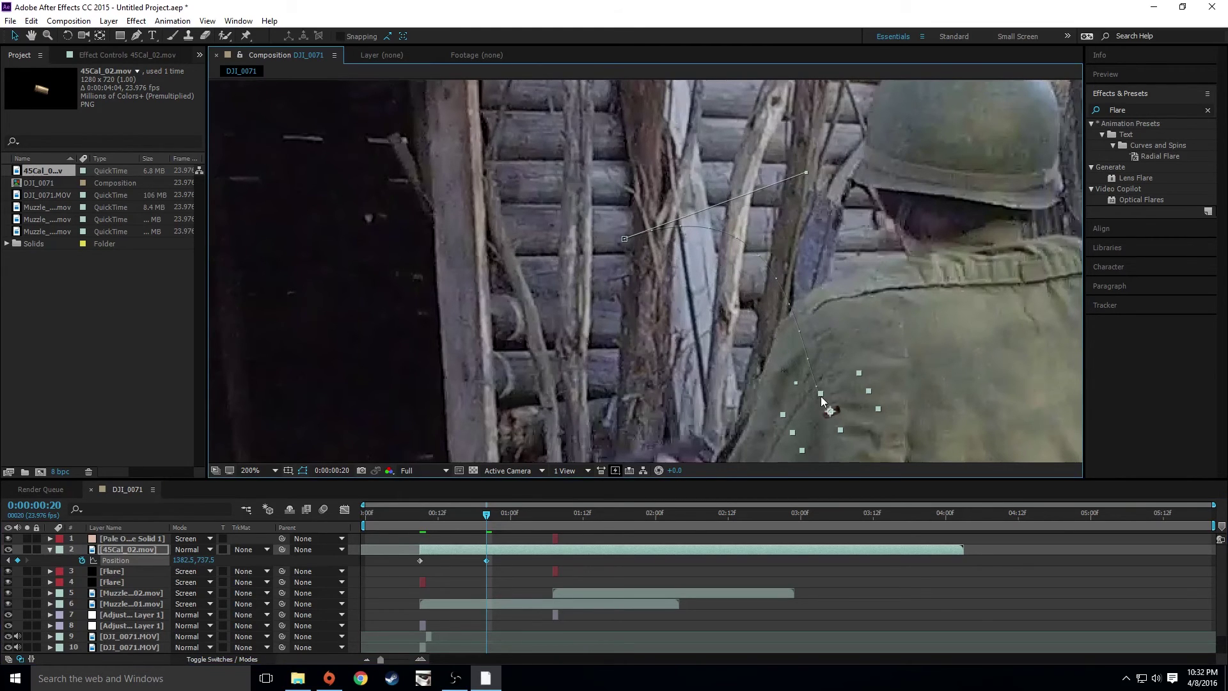
{"action": "left_click", "coordinate": [819, 386]}
{"action": "left_click", "coordinate": [482, 515]}
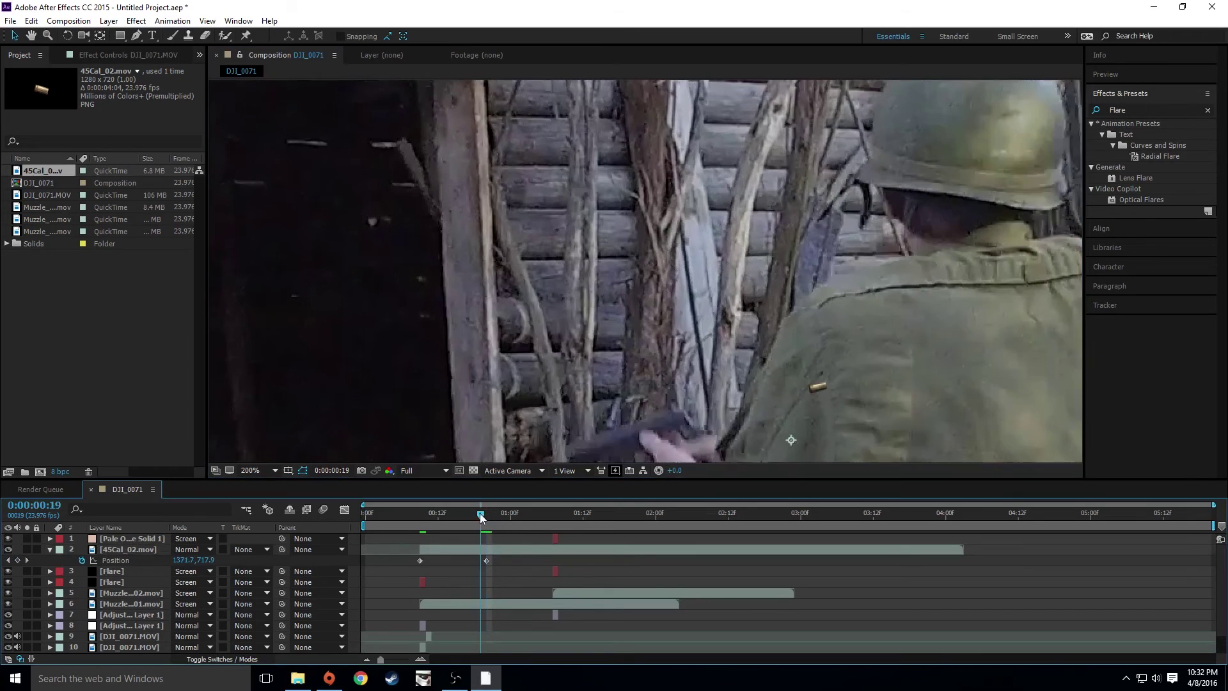
{"action": "left_click_drag", "start_coordinate": [482, 517], "coordinate": [481, 463]}
{"action": "scroll", "coordinate": [489, 246], "scroll_direction": "down", "scroll_amount": 1}
{"action": "mouse_move", "coordinate": [477, 517]}
{"action": "left_mouse_down"}
{"action": "mouse_move", "coordinate": [417, 509]}
{"action": "mouse_move", "coordinate": [464, 503]}
{"action": "left_mouse_up"}
{"action": "key", "text": "space"}
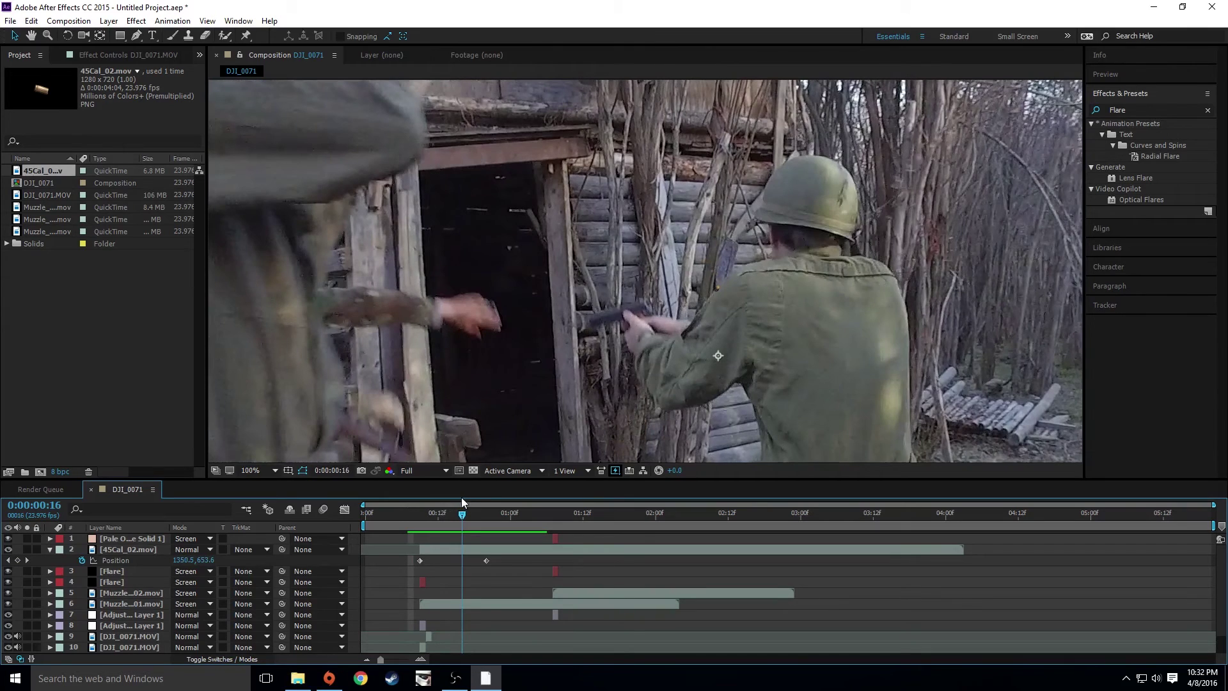
Step: Keyframe the 45Cal_02.mov opacity at 100% on 0:00:00:15 and 0% on 0:00:00:16
{"action": "left_click", "coordinate": [124, 551]}
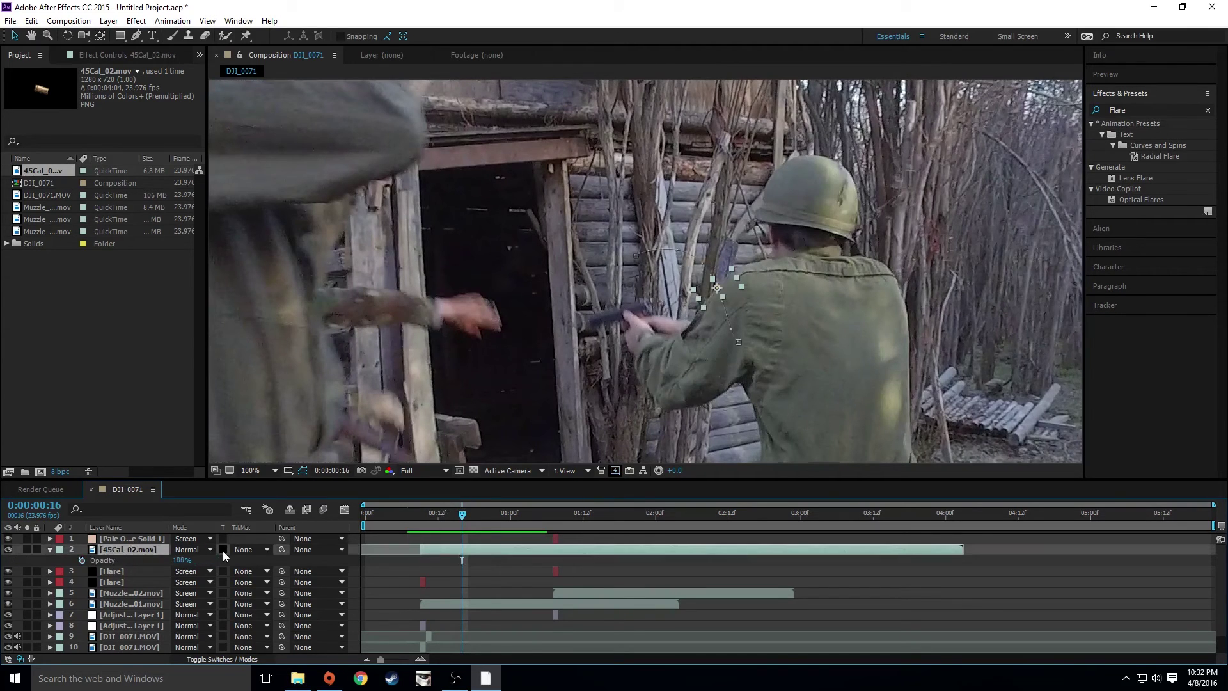
{"action": "key", "text": "Page_Up"}
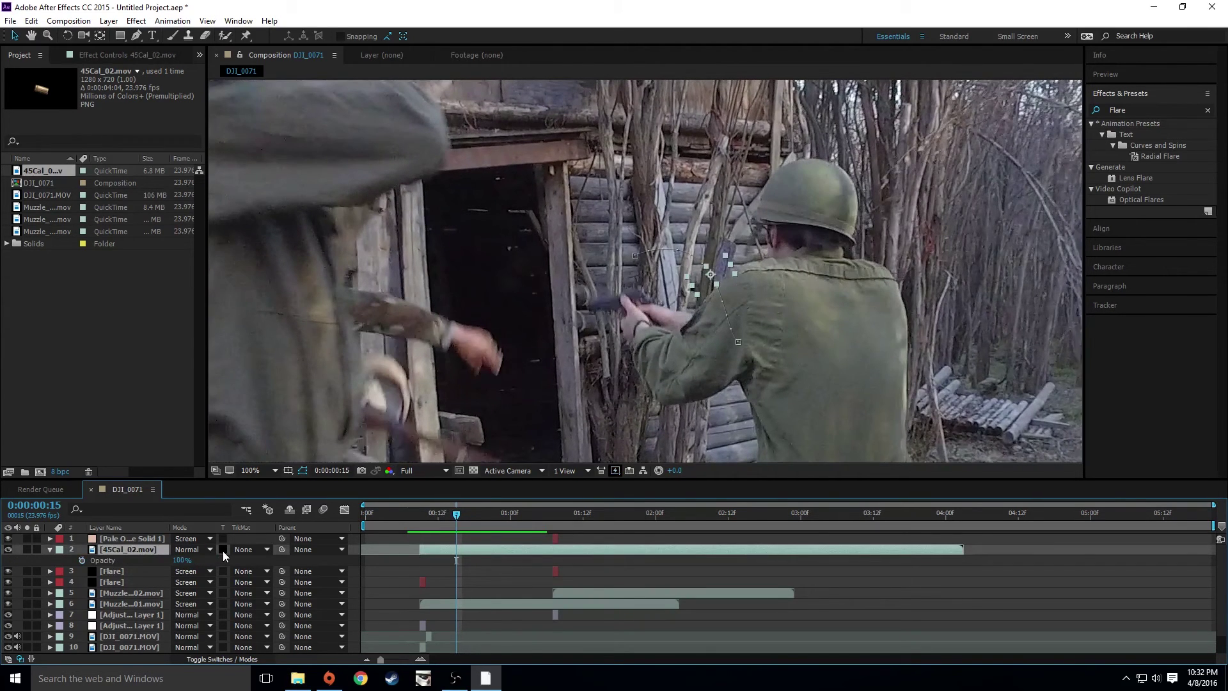
{"action": "left_click", "coordinate": [81, 559]}
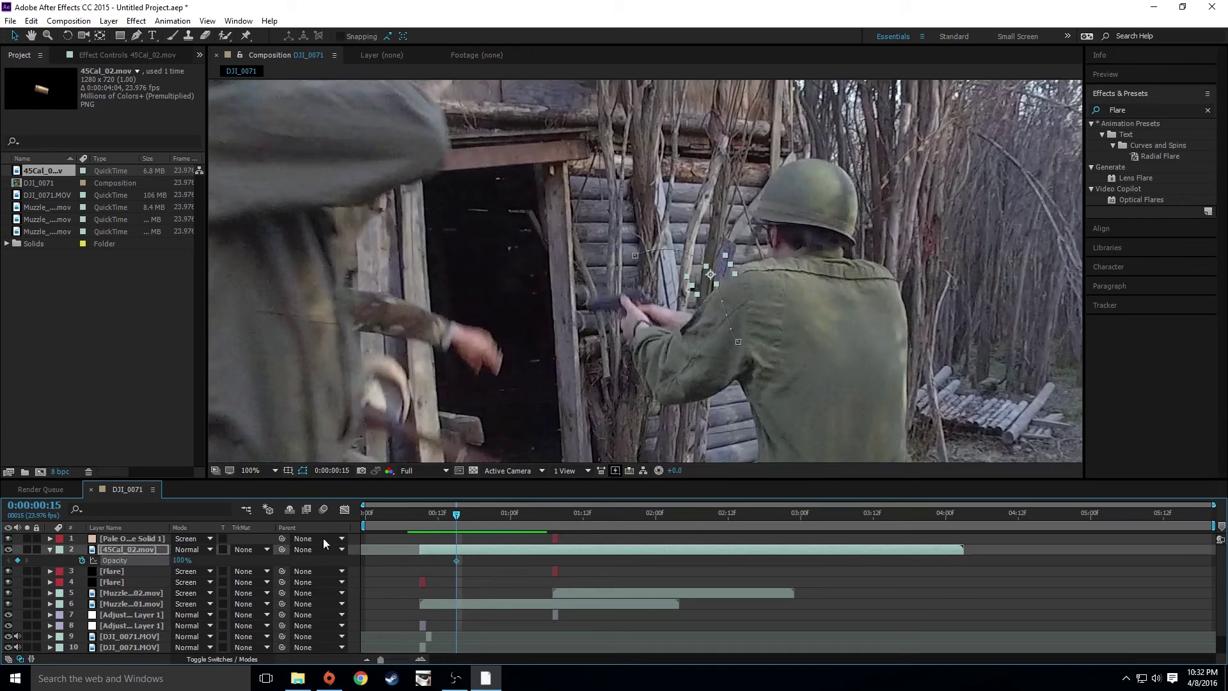
{"action": "key", "text": "Page_Down"}
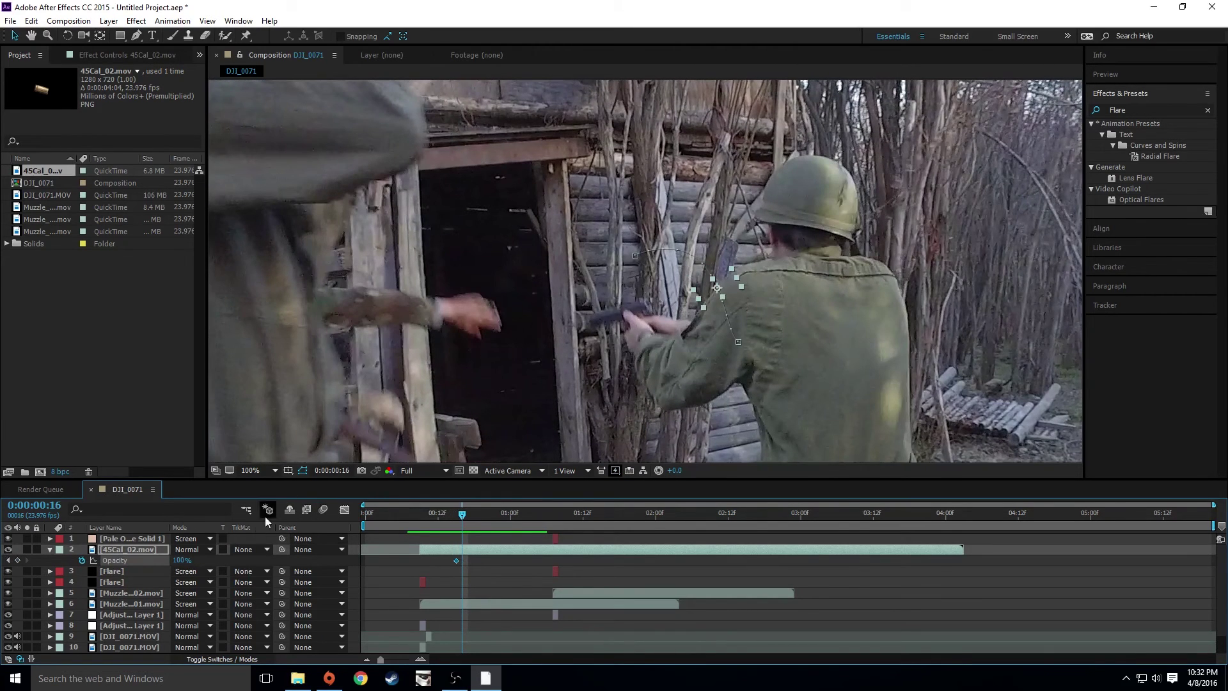
{"action": "left_click", "coordinate": [182, 560]}
{"action": "type", "text": "0"}
{"action": "key", "text": "Return"}
Step: Set the casing's opacity to 0% at 0:00:00:09, add another opacity keyframe at 0:00:00:10, and preview from 0:00:00:07
{"action": "left_click_drag", "start_coordinate": [470, 517], "coordinate": [422, 513]}
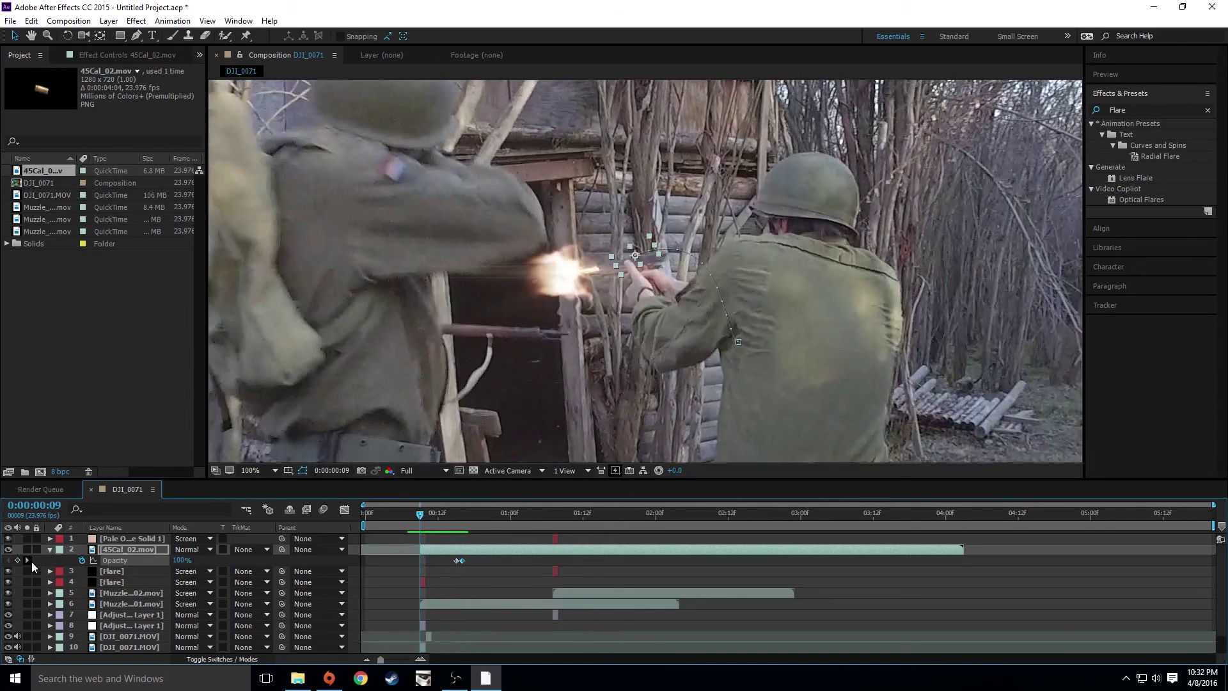
{"action": "left_click", "coordinate": [189, 559]}
{"action": "type", "text": "0"}
{"action": "key", "text": "Return"}
{"action": "key", "text": "Page_Down"}
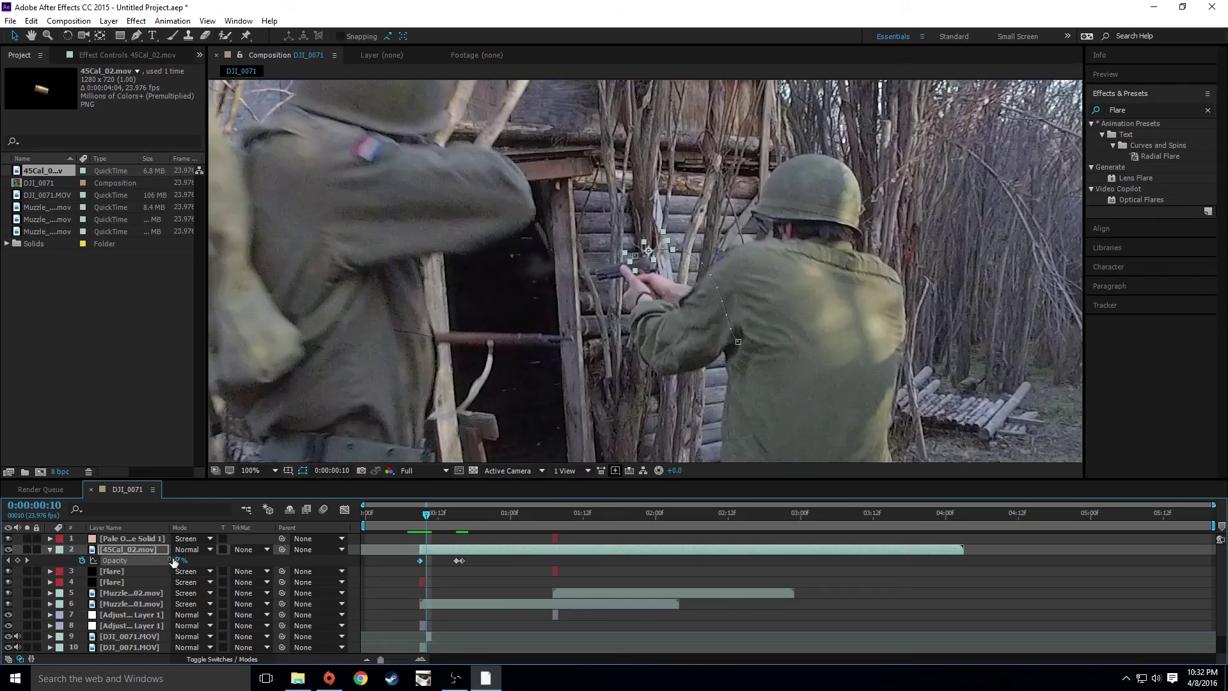
{"action": "left_click_drag", "start_coordinate": [425, 513], "coordinate": [408, 514]}
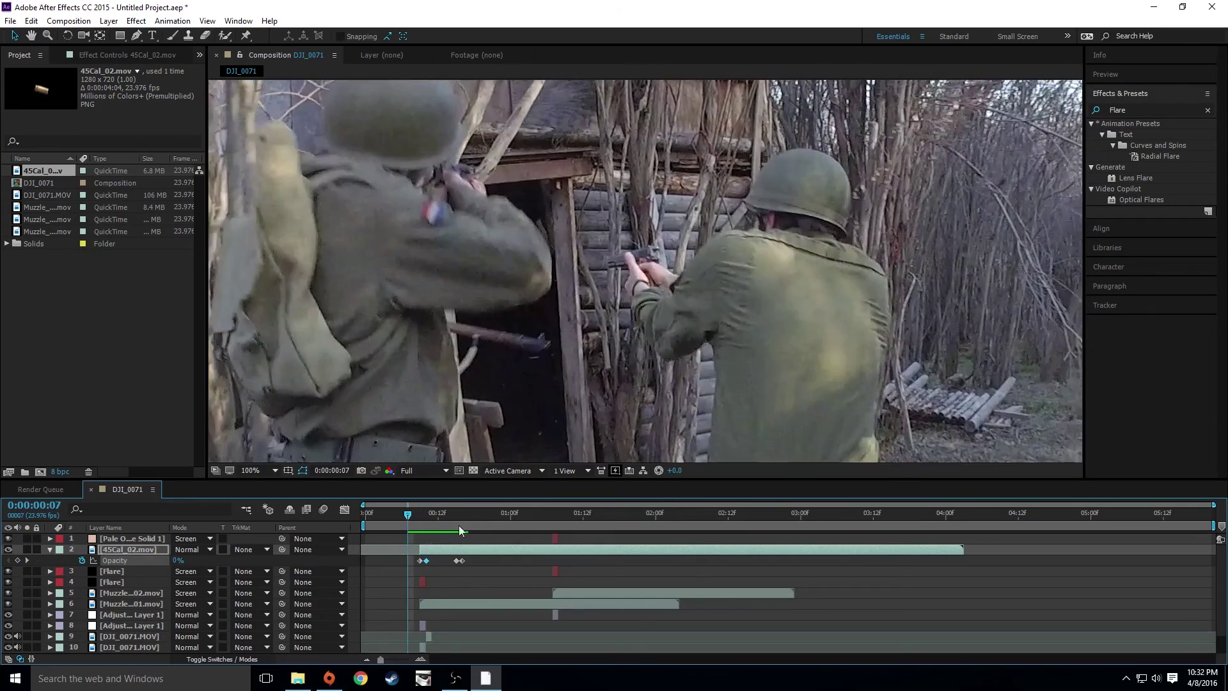
{"action": "key", "text": "space"}
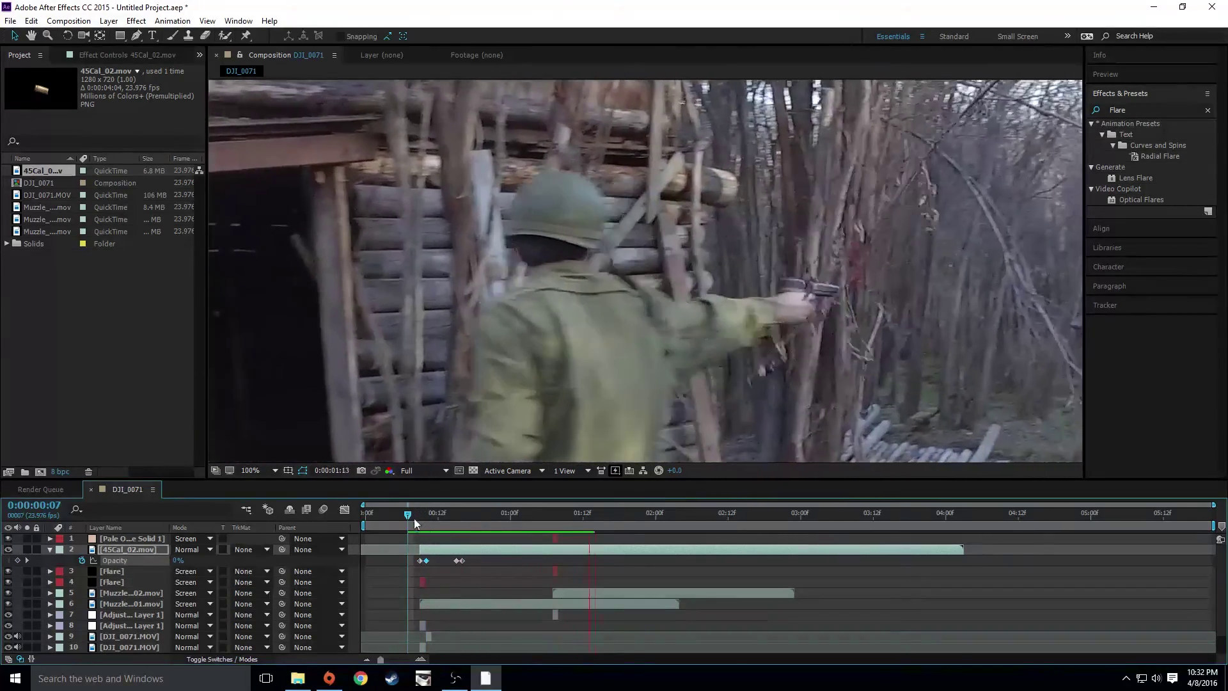
{"action": "scroll", "coordinate": [550, 363], "scroll_direction": "down", "scroll_amount": 2}
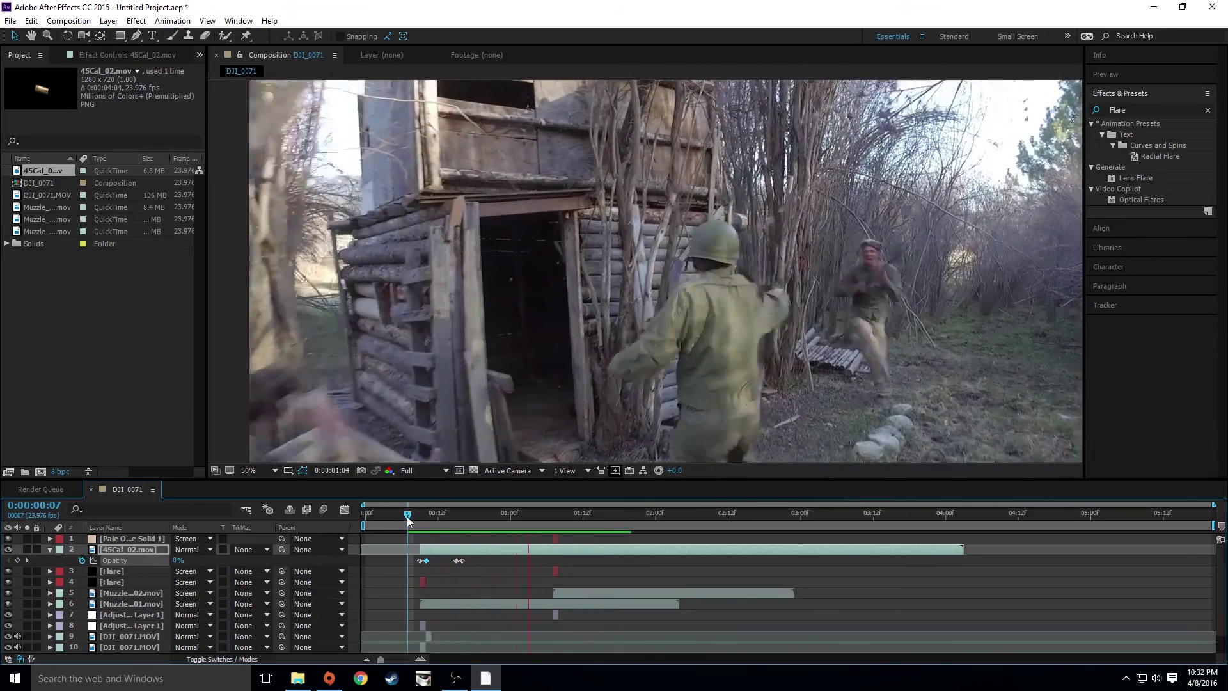
Step: Enable motion blur for the 45Cal_02.mov layer and the composition, and play the shot back from 0:00:00:04
{"action": "left_click", "coordinate": [247, 659]}
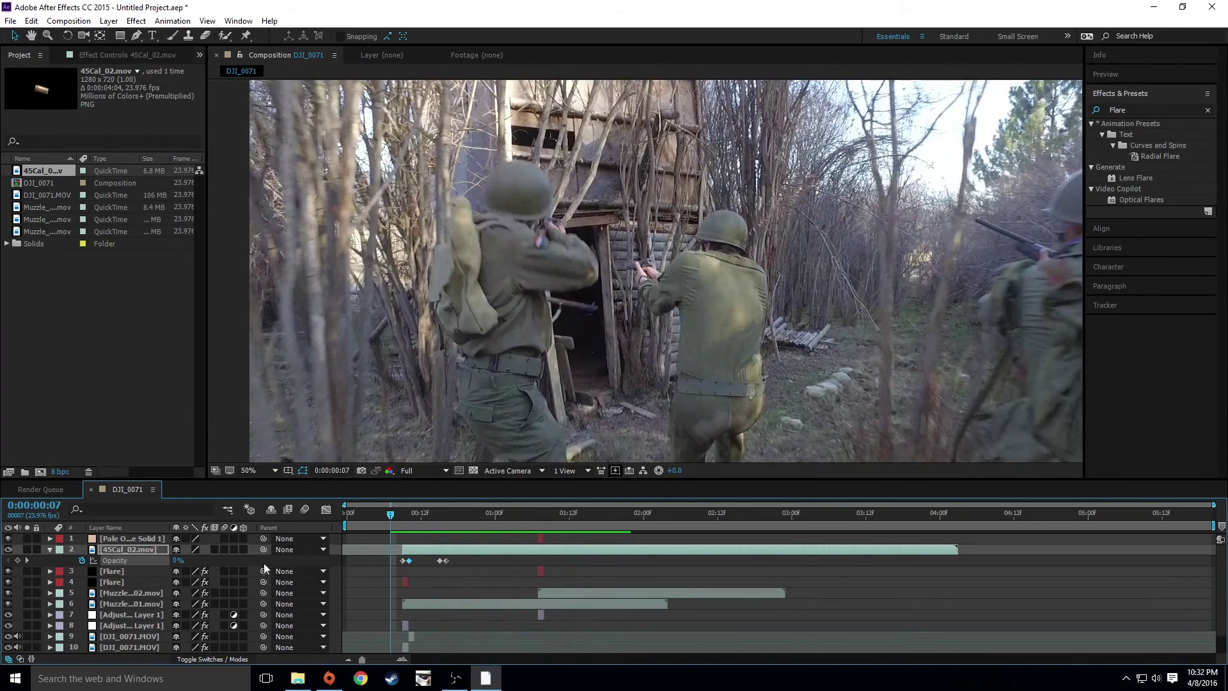
{"action": "left_click", "coordinate": [224, 549]}
{"action": "left_click", "coordinate": [304, 509]}
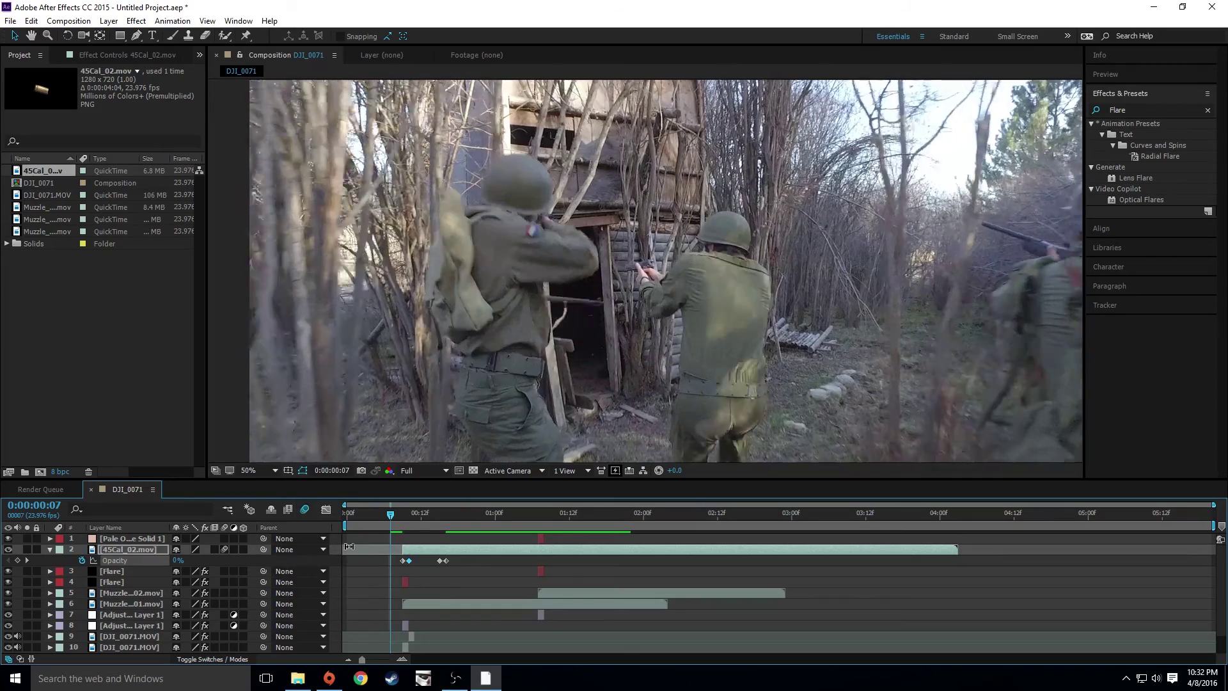
{"action": "mouse_move", "coordinate": [391, 510]}
{"action": "left_mouse_down"}
{"action": "mouse_move", "coordinate": [466, 504]}
{"action": "mouse_move", "coordinate": [370, 507]}
{"action": "left_mouse_up"}
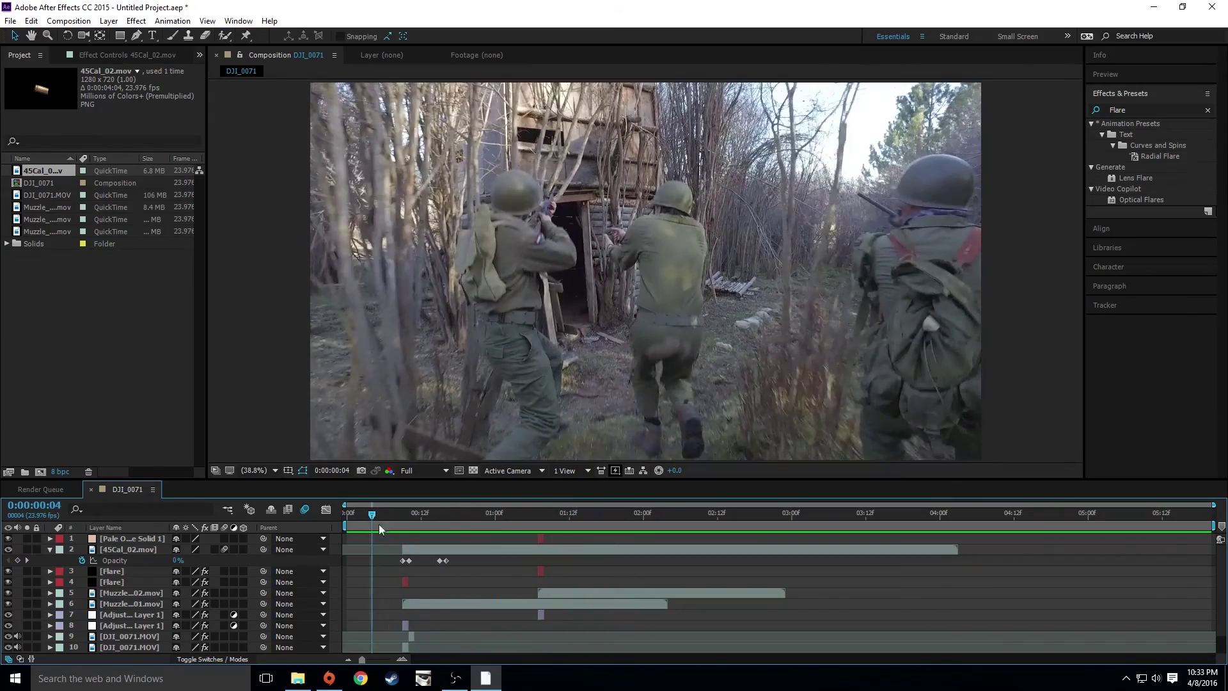
{"action": "key", "text": "space"}
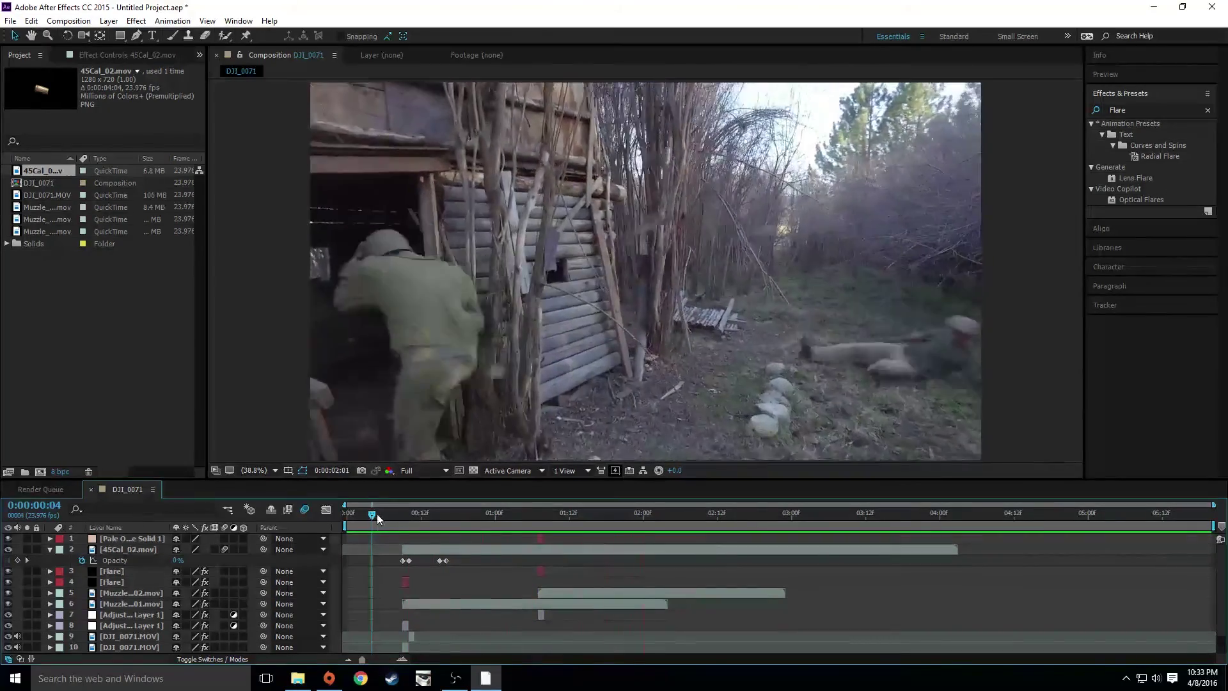
Step: Replace the FireCracker_01.mov layer with the muzzle flash 01 clip at 0:00:01:07 and trim its start to 0:00:01:08
{"action": "left_click_drag", "start_coordinate": [377, 513], "coordinate": [538, 451]}
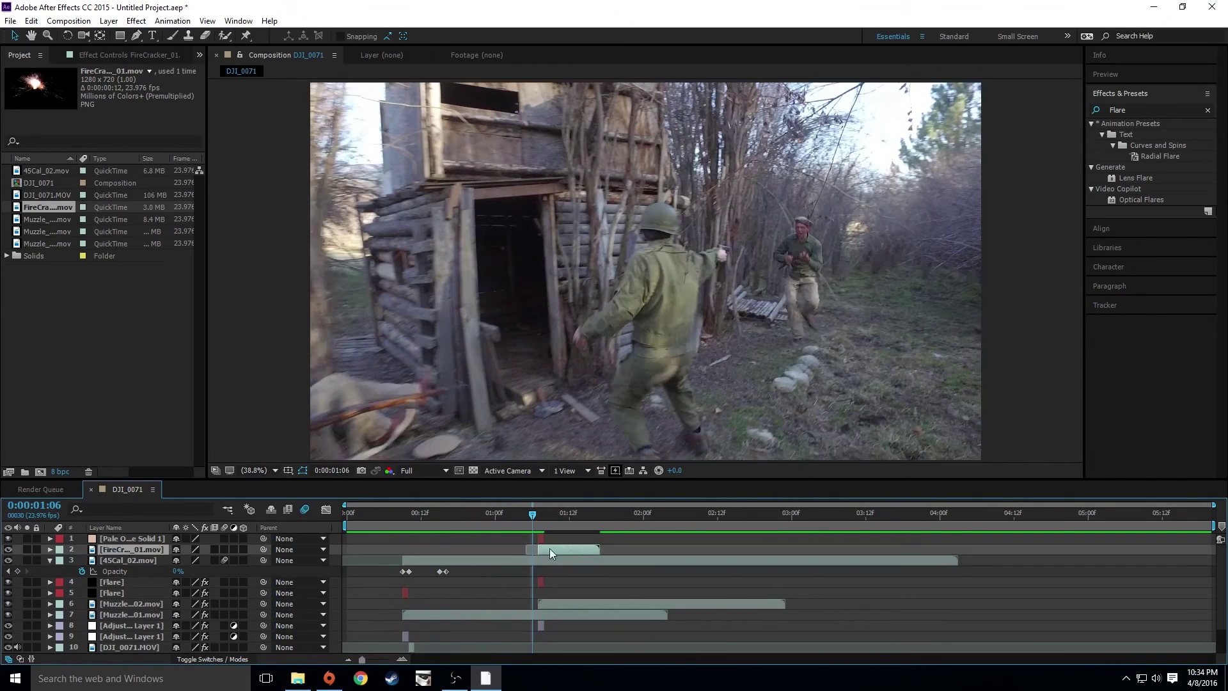
{"action": "key", "text": "Delete"}
{"action": "left_click_drag", "start_coordinate": [536, 512], "coordinate": [541, 513]}
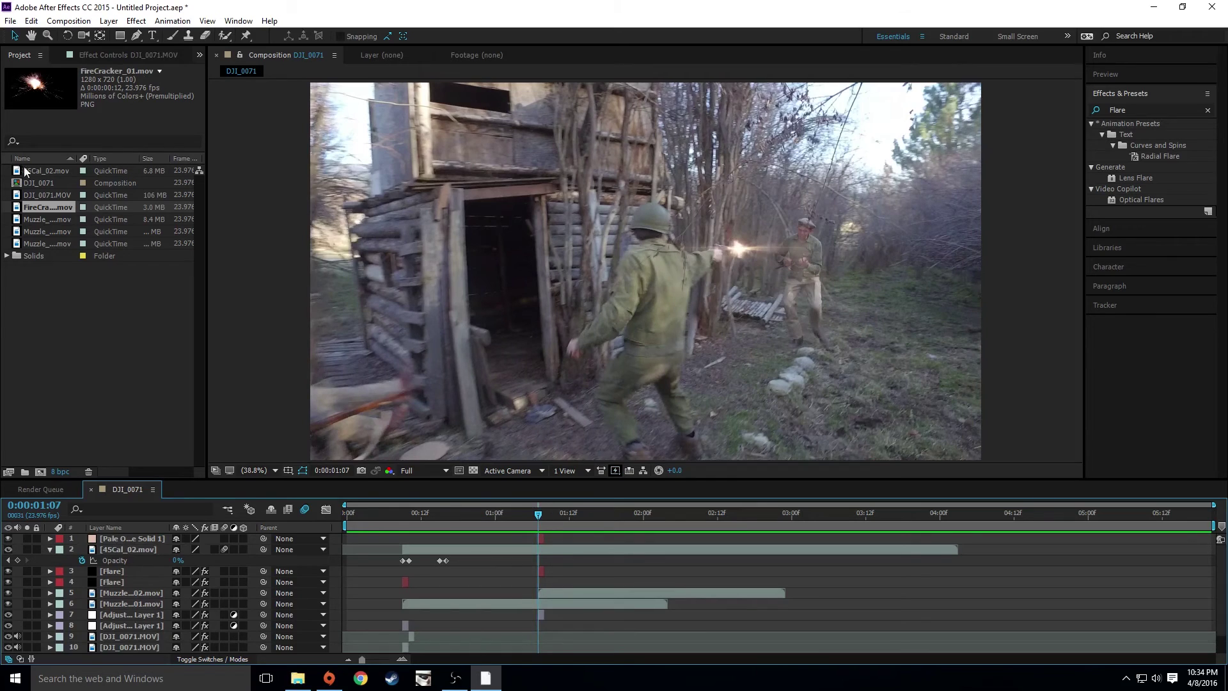
{"action": "left_click_drag", "start_coordinate": [46, 221], "coordinate": [537, 580]}
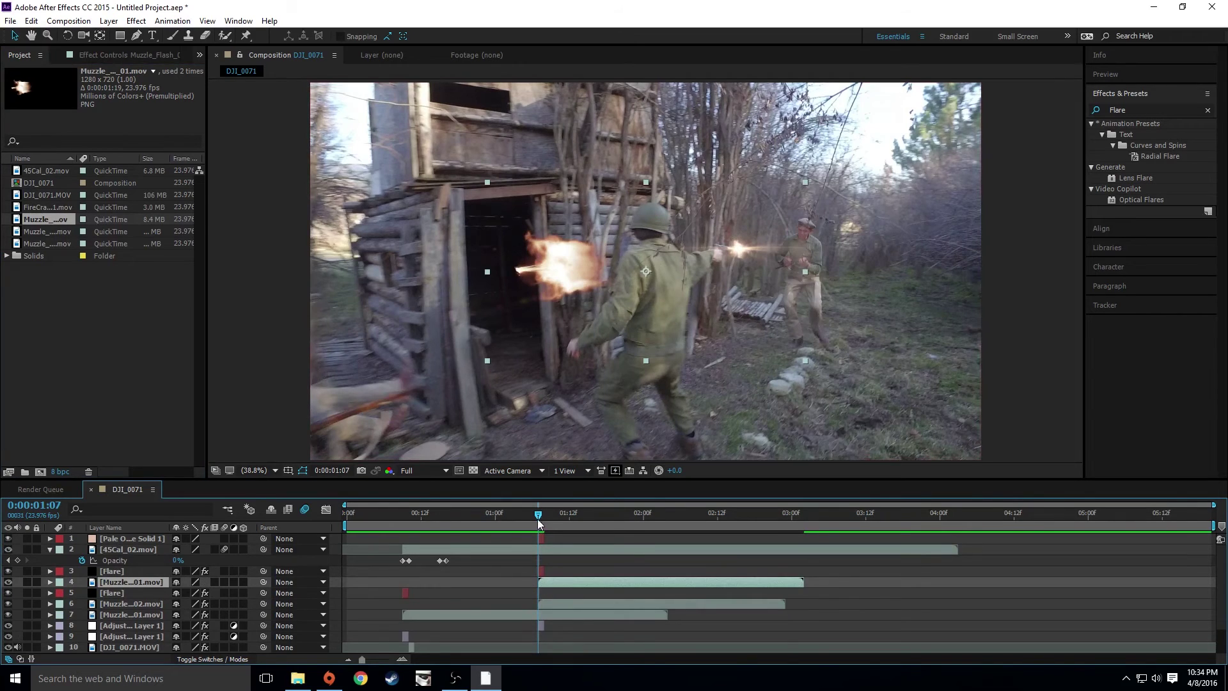
{"action": "left_click_drag", "start_coordinate": [539, 513], "coordinate": [545, 512]}
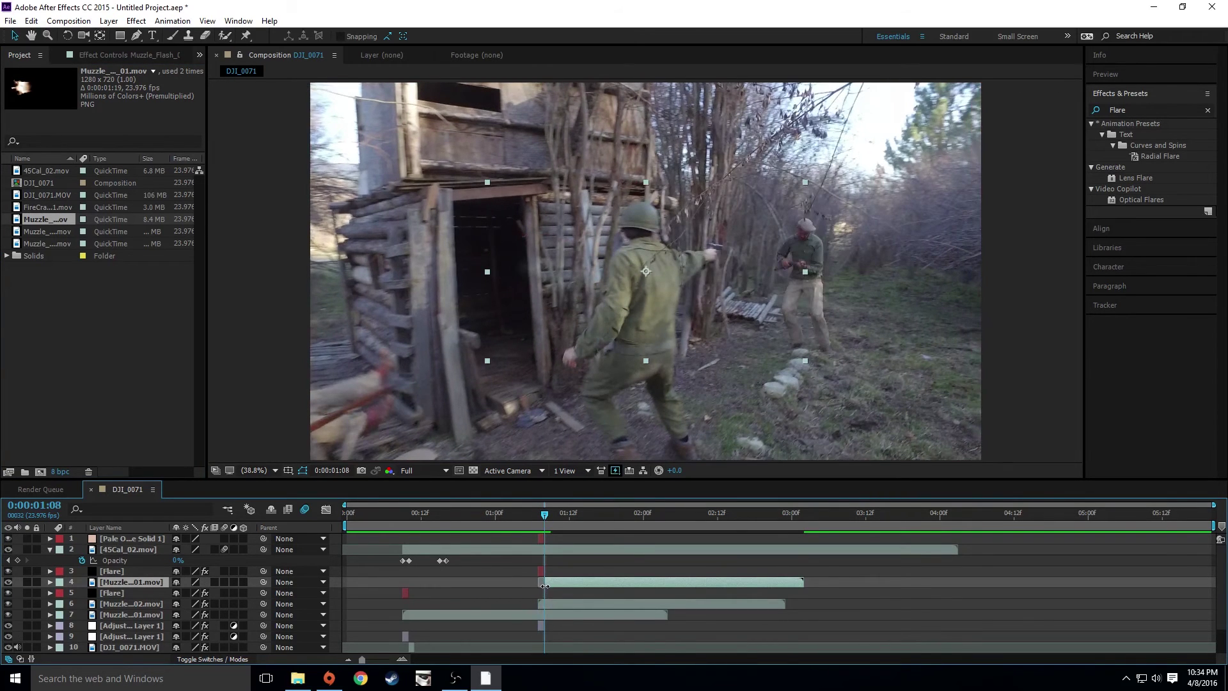
Step: Scale down the new muzzle flash layer and move it toward the pistol of the second shot at 0:00:01:08
{"action": "left_click_drag", "start_coordinate": [605, 306], "coordinate": [447, 311]}
{"action": "key", "text": "slash"}
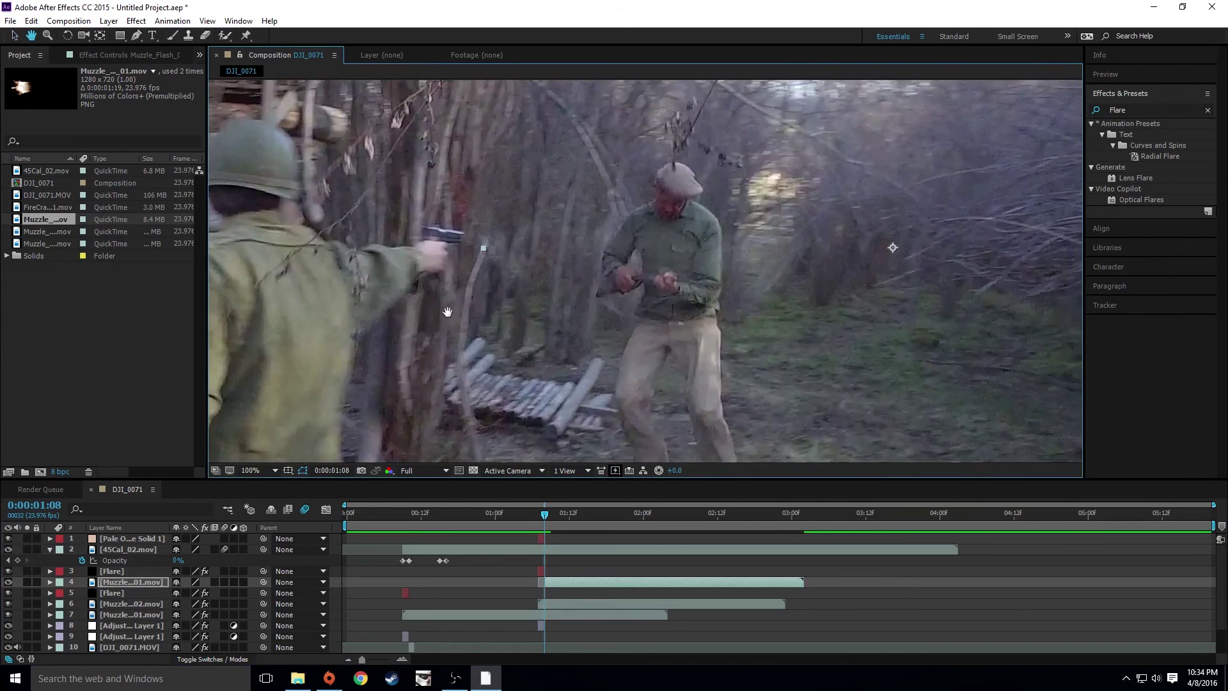
{"action": "scroll", "coordinate": [595, 278], "scroll_direction": "up", "scroll_amount": 1}
{"action": "left_click_drag", "start_coordinate": [756, 281], "coordinate": [666, 280]}
{"action": "scroll", "coordinate": [666, 277], "scroll_direction": "down", "scroll_amount": 1}
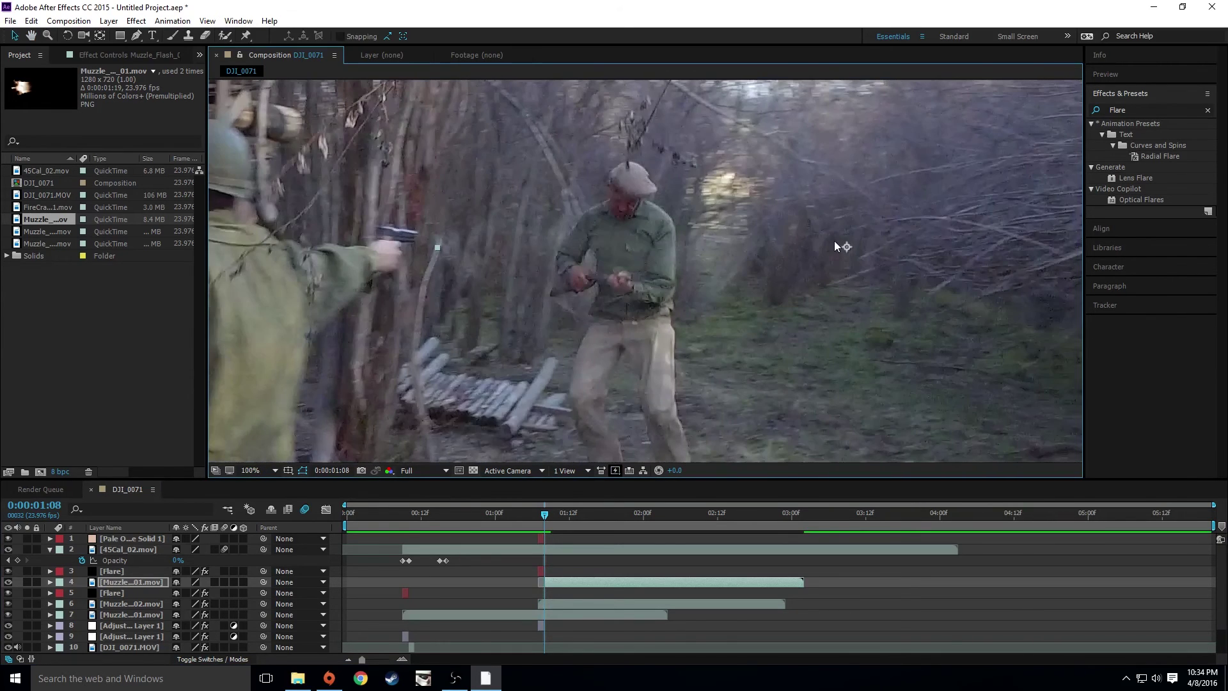
{"action": "left_click_drag", "start_coordinate": [834, 247], "coordinate": [747, 202]}
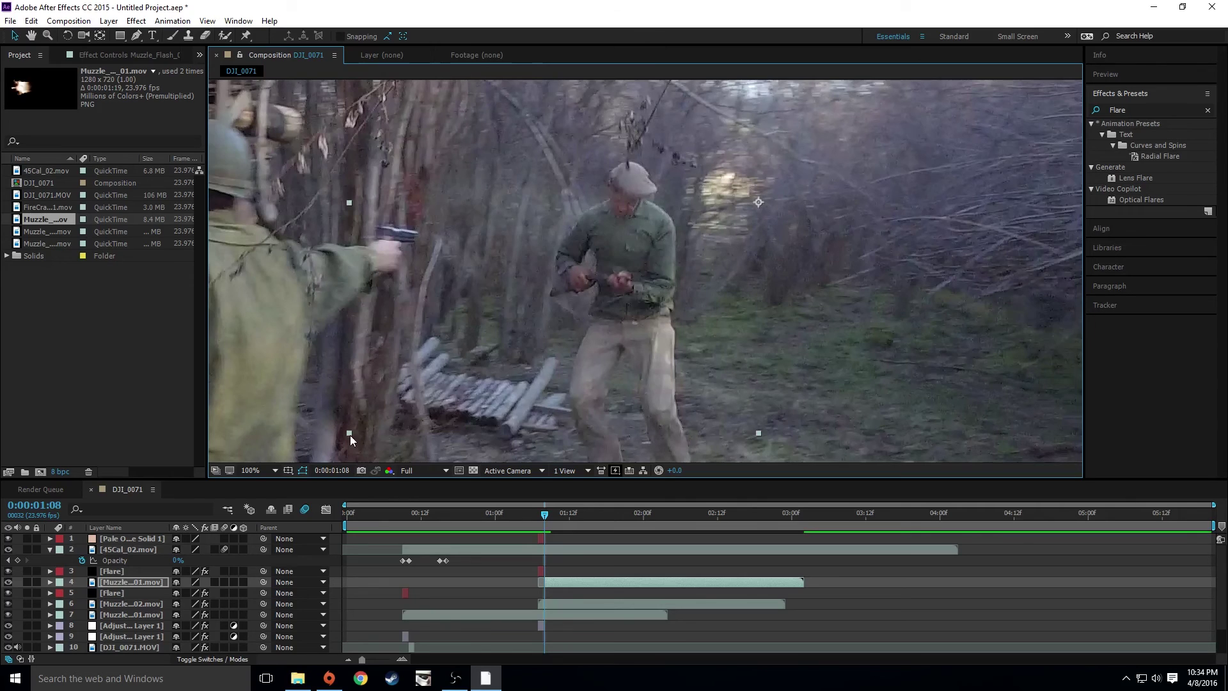
{"action": "left_click_drag", "start_coordinate": [351, 435], "coordinate": [638, 279]}
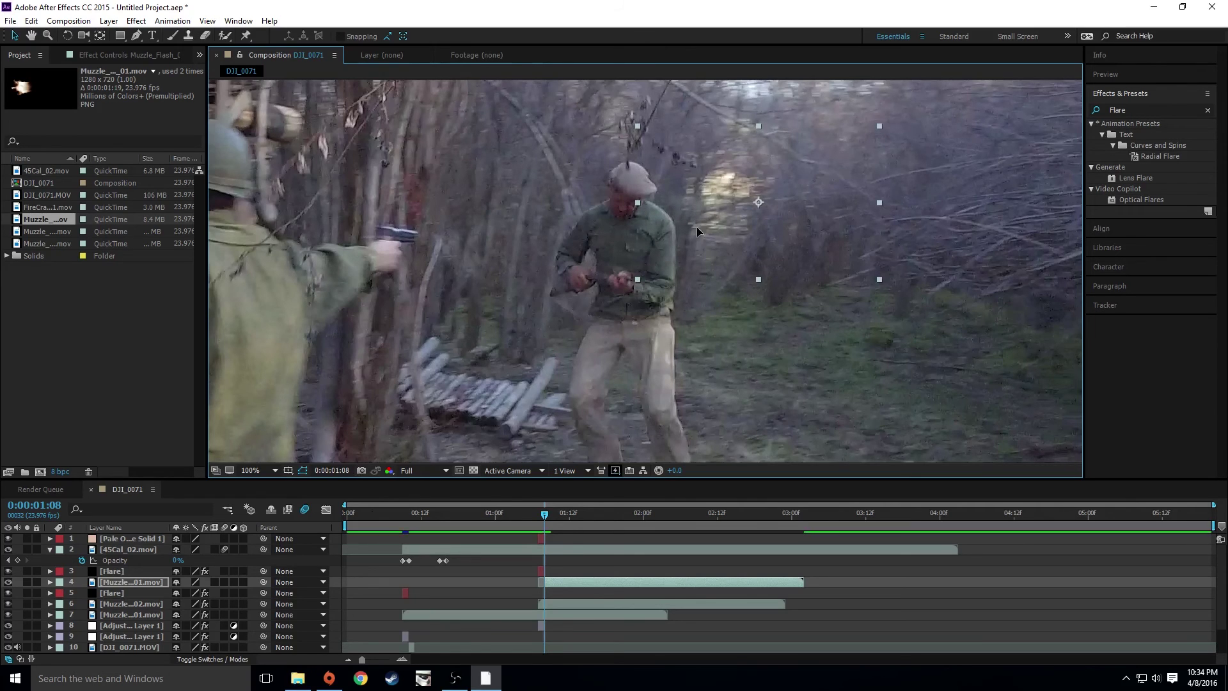
{"action": "left_click_drag", "start_coordinate": [697, 232], "coordinate": [633, 279]}
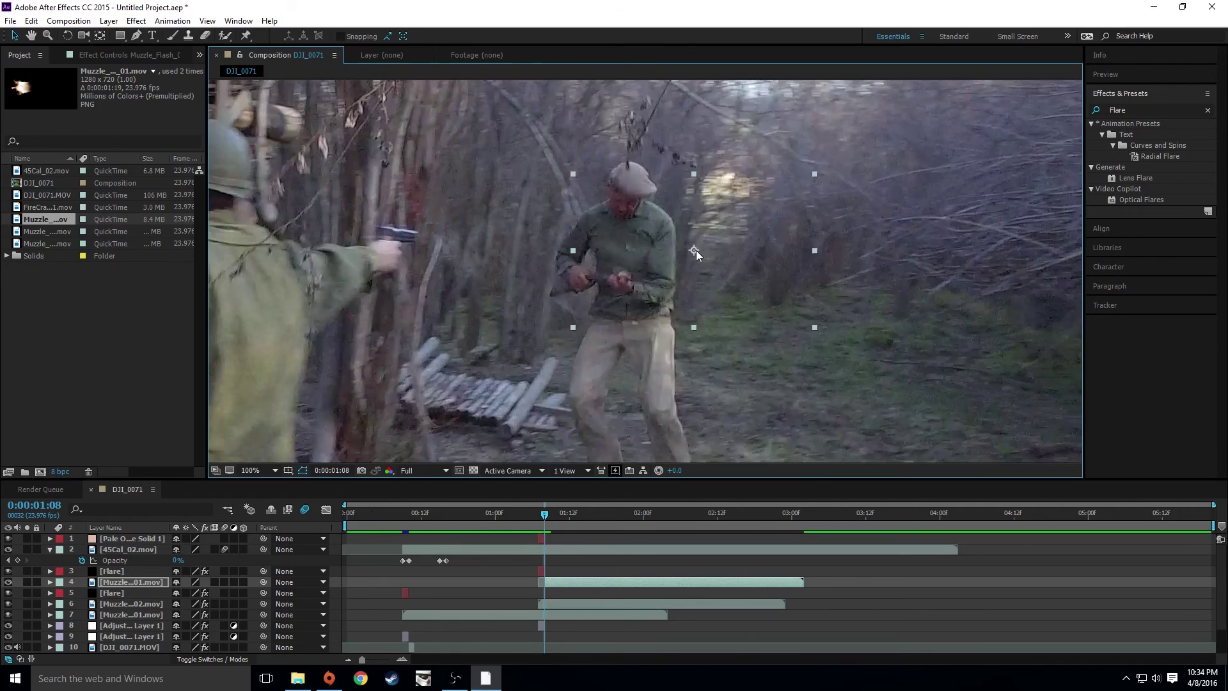
{"action": "left_click_drag", "start_coordinate": [696, 251], "coordinate": [599, 251]}
Step: Rotate the new muzzle flash layer to match the pistol's aim, adjust its scale and position it in front of the muzzle
{"action": "key", "text": "w"}
{"action": "left_click_drag", "start_coordinate": [717, 256], "coordinate": [447, 250]}
{"action": "key", "text": "v"}
{"action": "left_click_drag", "start_coordinate": [616, 282], "coordinate": [651, 272]}
{"action": "left_click_drag", "start_coordinate": [414, 165], "coordinate": [426, 140]}
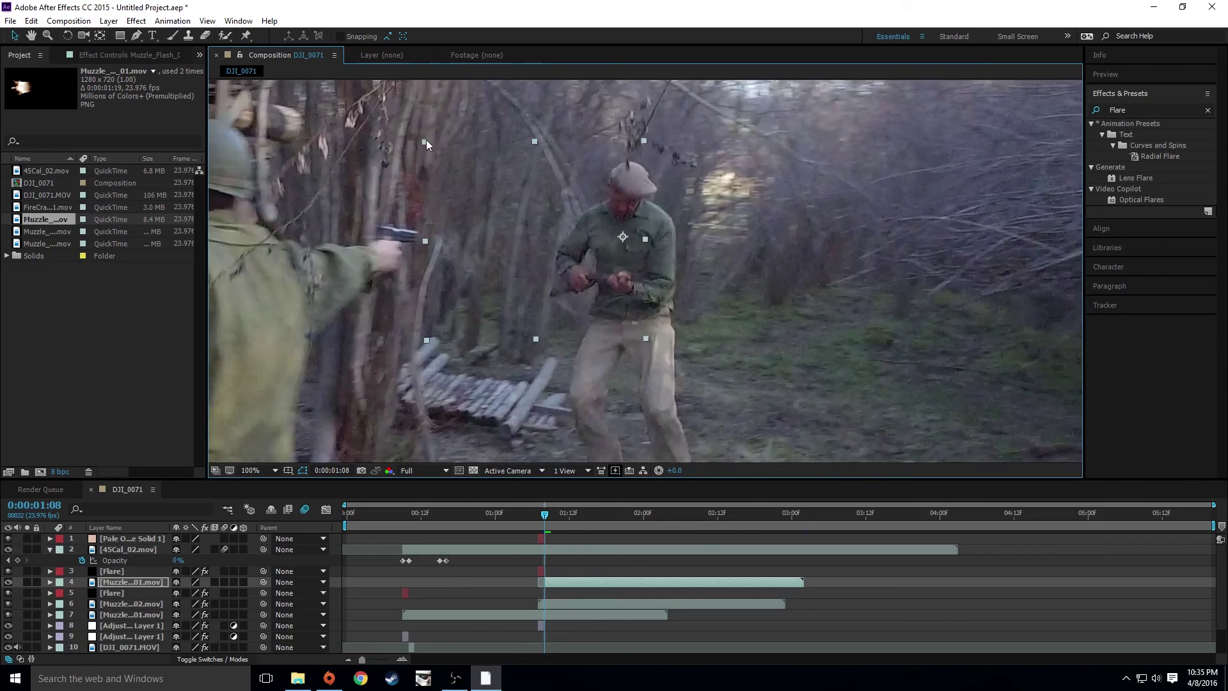
{"action": "left_click_drag", "start_coordinate": [568, 220], "coordinate": [582, 214]}
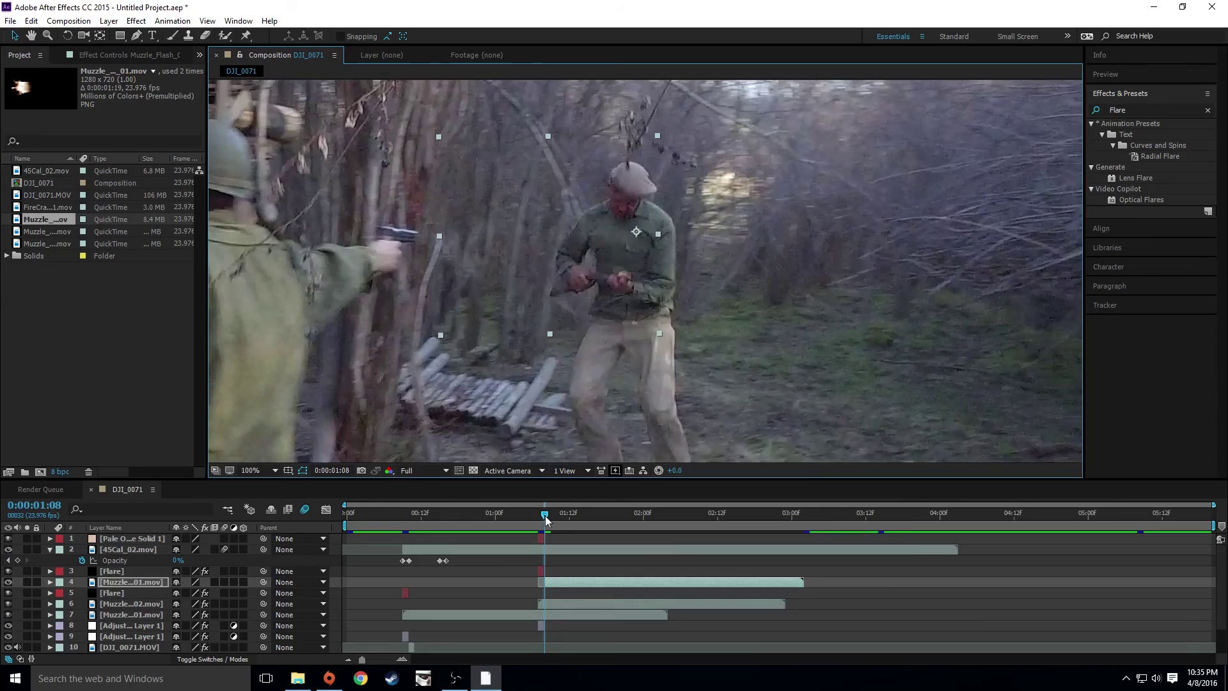
Step: Preview the second shot from 0:00:01:06 and duplicate the new muzzle flash layer at 0:00:01:08
{"action": "mouse_move", "coordinate": [545, 519]}
{"action": "left_mouse_down"}
{"action": "mouse_move", "coordinate": [627, 512]}
{"action": "mouse_move", "coordinate": [535, 512]}
{"action": "left_mouse_up"}
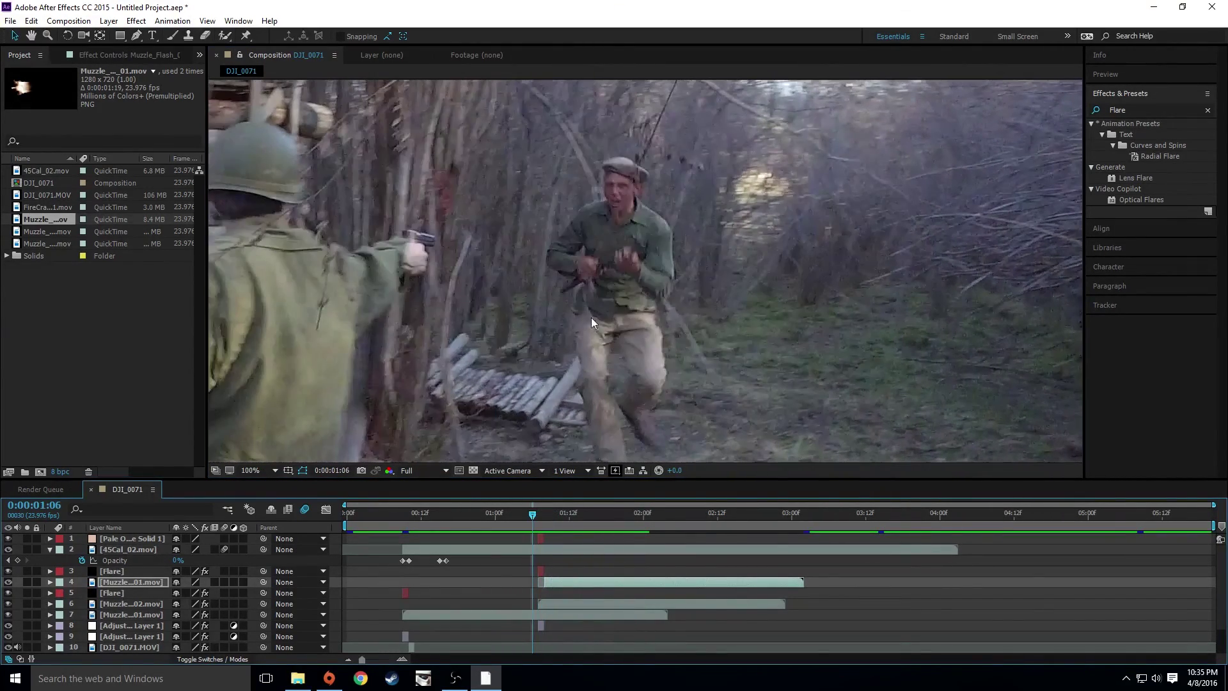
{"action": "scroll", "coordinate": [591, 317], "scroll_direction": "down", "scroll_amount": 1}
{"action": "key", "text": "space"}
{"action": "key", "text": "space"}
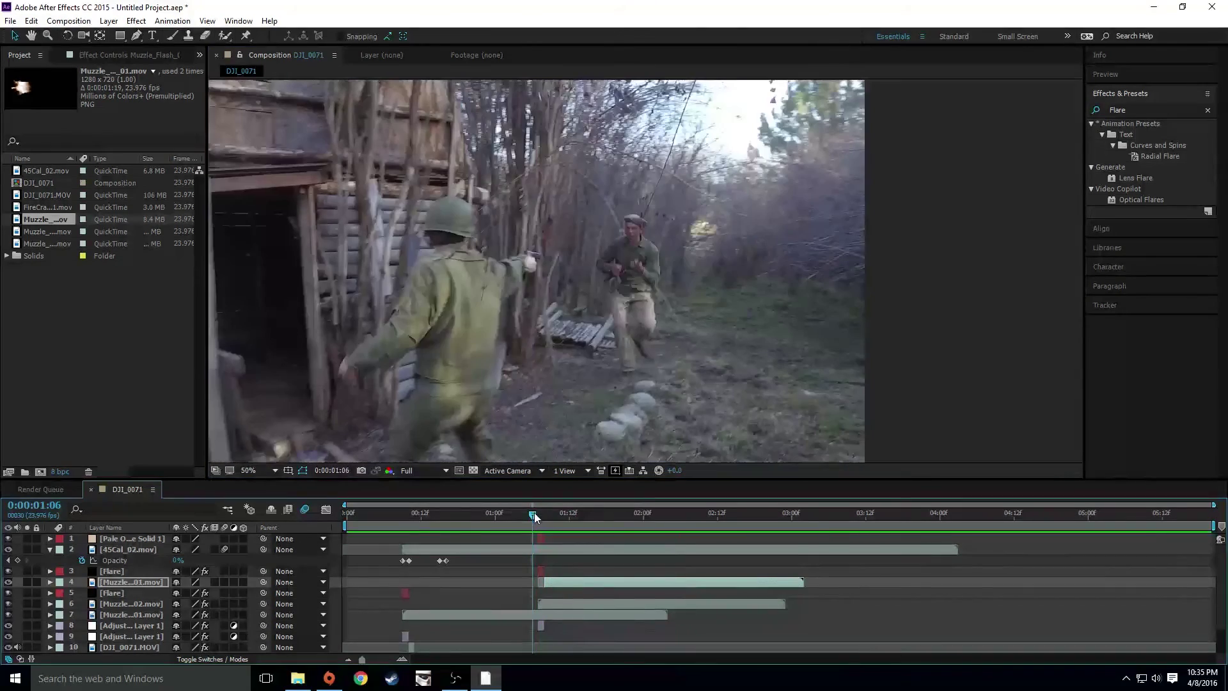
{"action": "left_click_drag", "start_coordinate": [535, 513], "coordinate": [544, 514]}
{"action": "scroll", "coordinate": [601, 285], "scroll_direction": "up", "scroll_amount": 1}
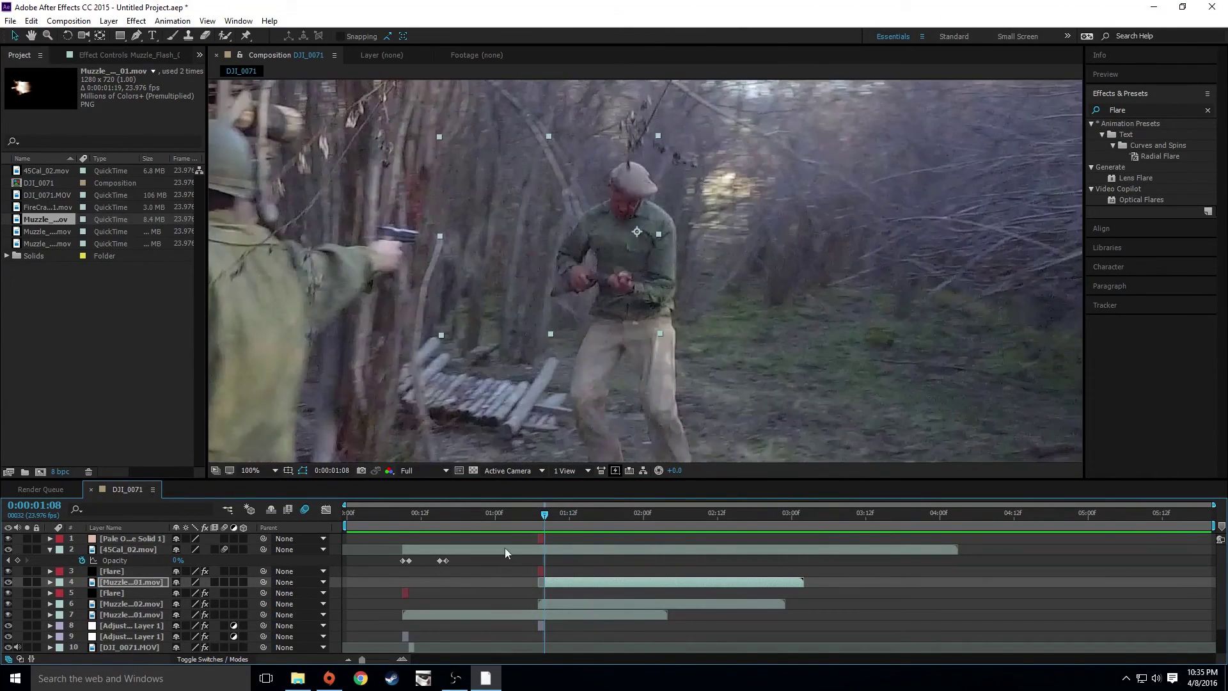
{"action": "key", "text": "ctrl+d"}
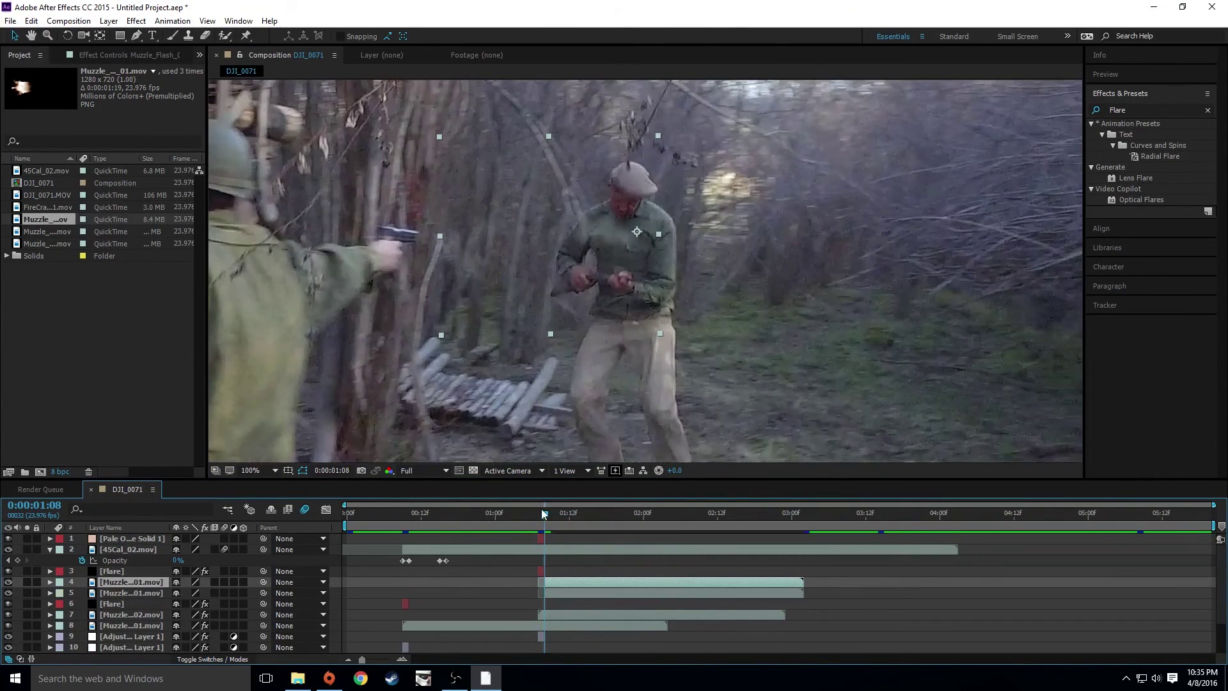
Step: Preview the second shot from 0:00:01:06 to check the doubled muzzle flash
{"action": "left_click", "coordinate": [532, 514]}
{"action": "key", "text": "space"}
{"action": "key", "text": "space"}
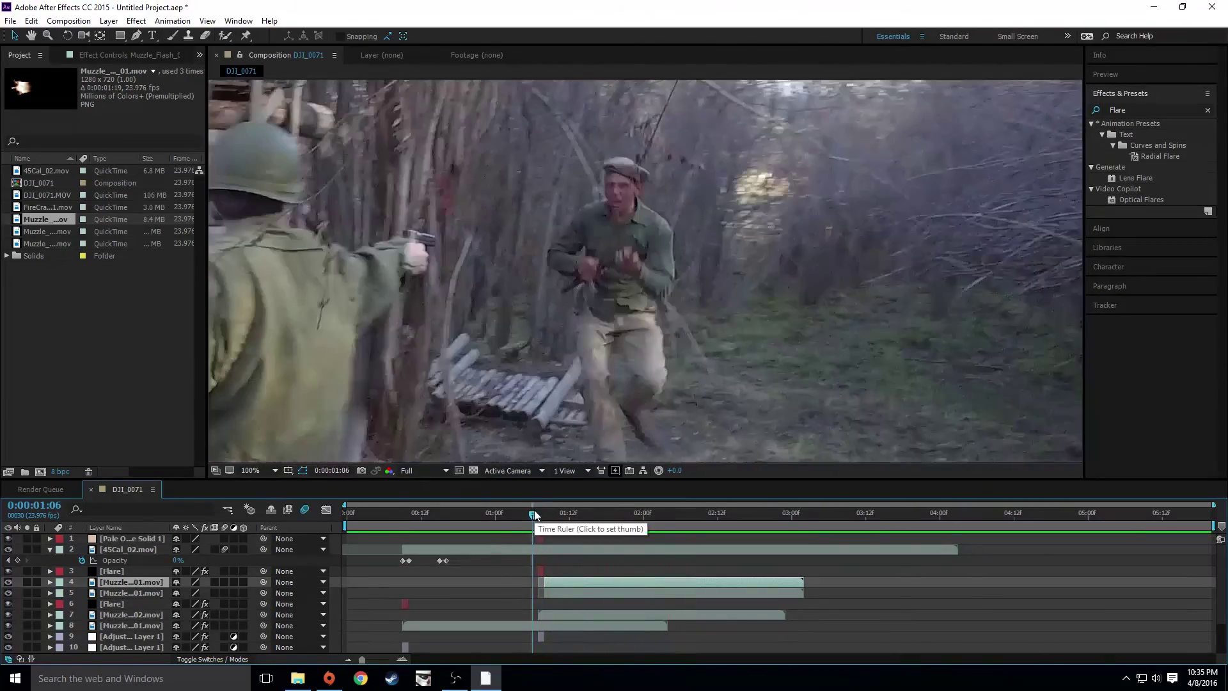
{"action": "key", "text": "space"}
{"action": "key", "text": "space"}
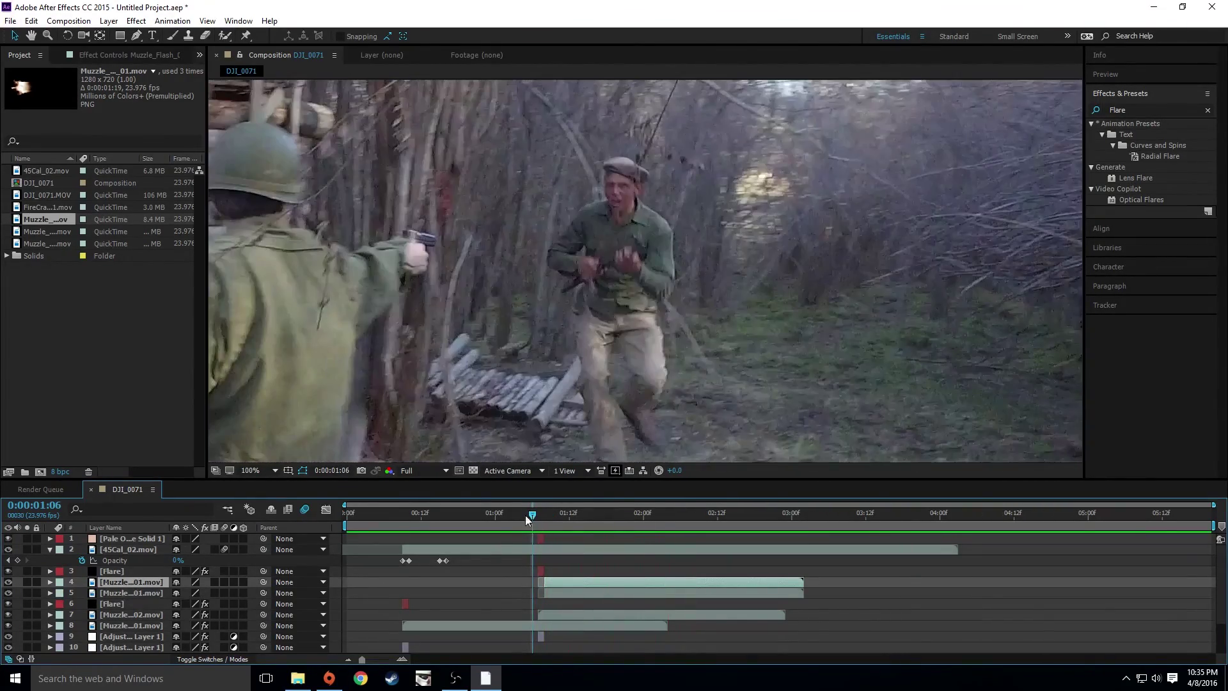
Step: Duplicate the second shot's muzzle flash 01 layer once more and preview the result from 0:00:01:06
{"action": "left_click", "coordinate": [543, 513]}
{"action": "left_click", "coordinate": [542, 512]}
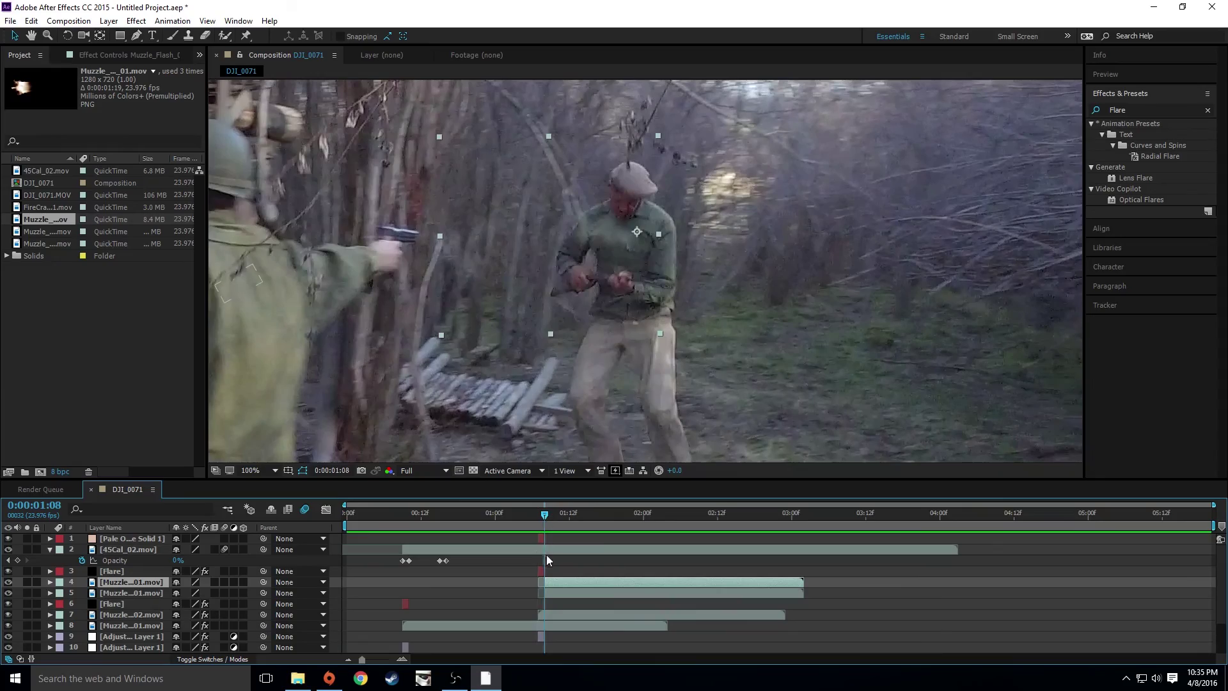
{"action": "key", "text": "space"}
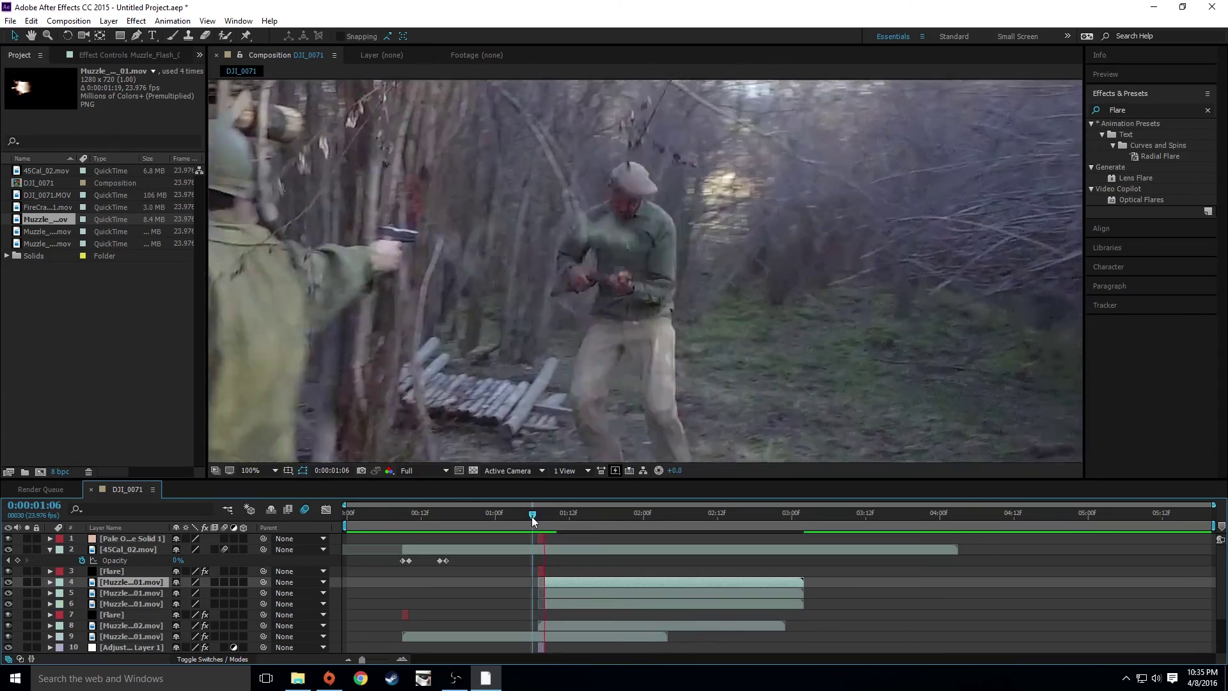
{"action": "scroll", "coordinate": [550, 336], "scroll_direction": "down", "scroll_amount": 2}
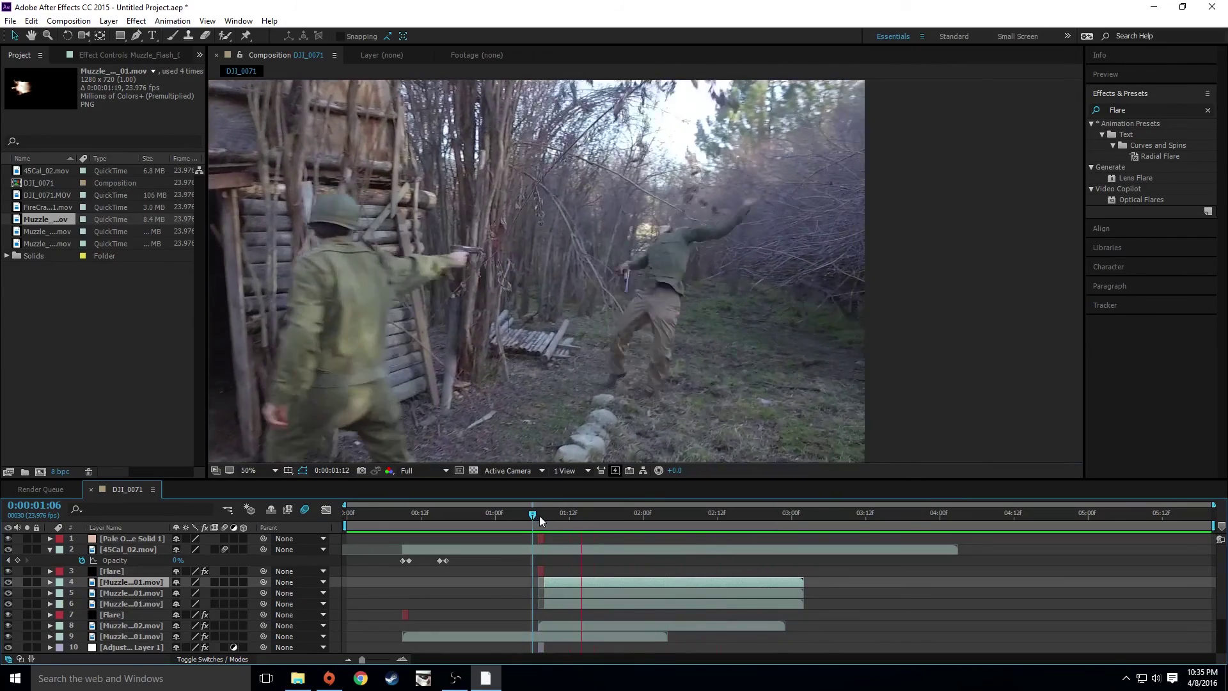
{"action": "left_click", "coordinate": [538, 514]}
{"action": "left_click_drag", "start_coordinate": [540, 517], "coordinate": [551, 517]}
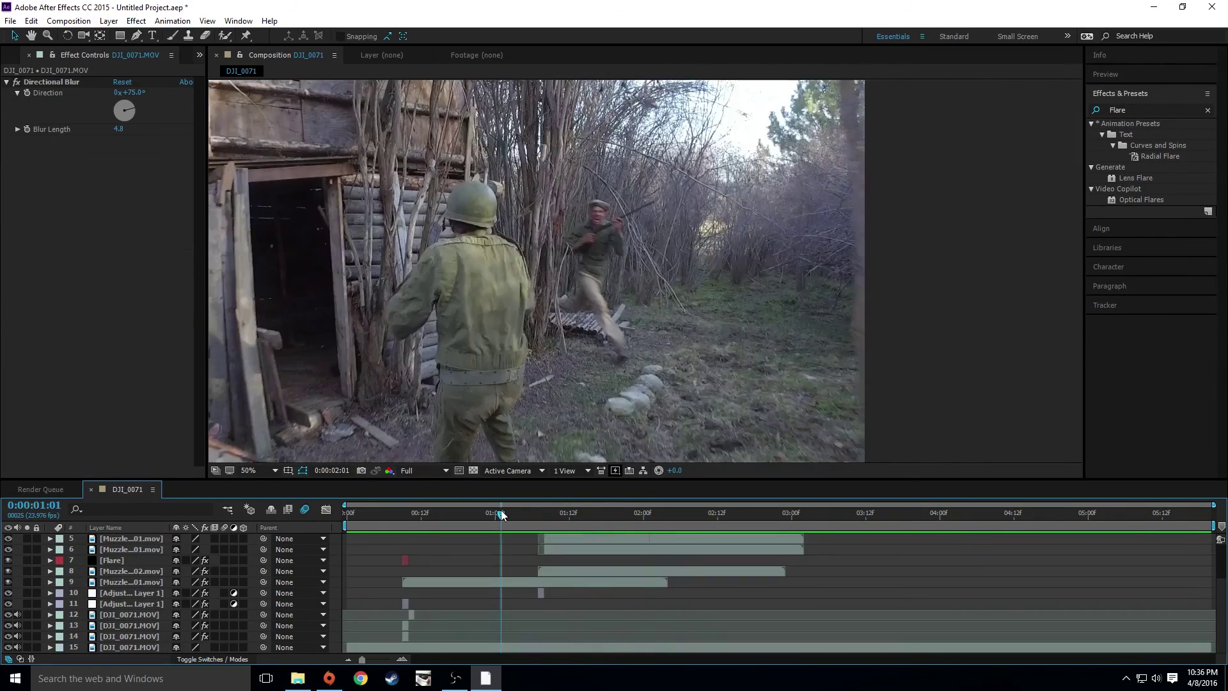
Step: Fit the composition in the viewer and add a new adjustment layer above all layers with the time at 0:00:00:00
{"action": "scroll", "coordinate": [445, 285], "scroll_direction": "down", "scroll_amount": 1}
{"action": "left_click", "coordinate": [275, 470]}
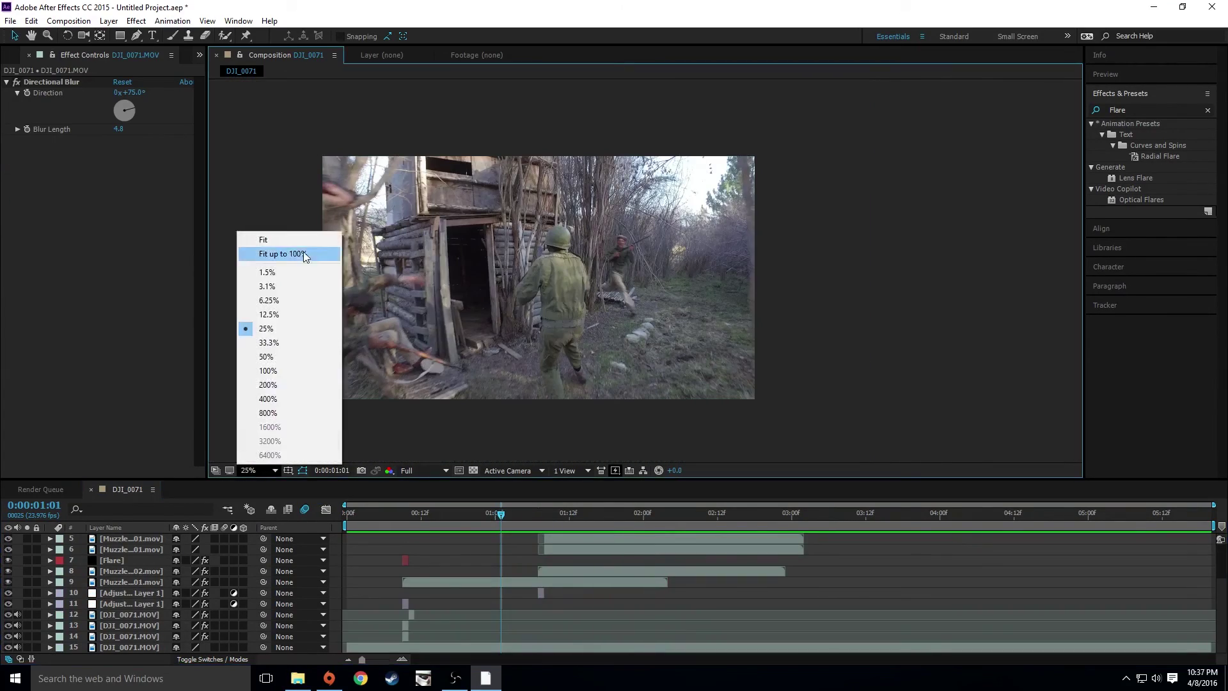
{"action": "left_click", "coordinate": [278, 253]}
{"action": "left_click_drag", "start_coordinate": [485, 510], "coordinate": [309, 516]}
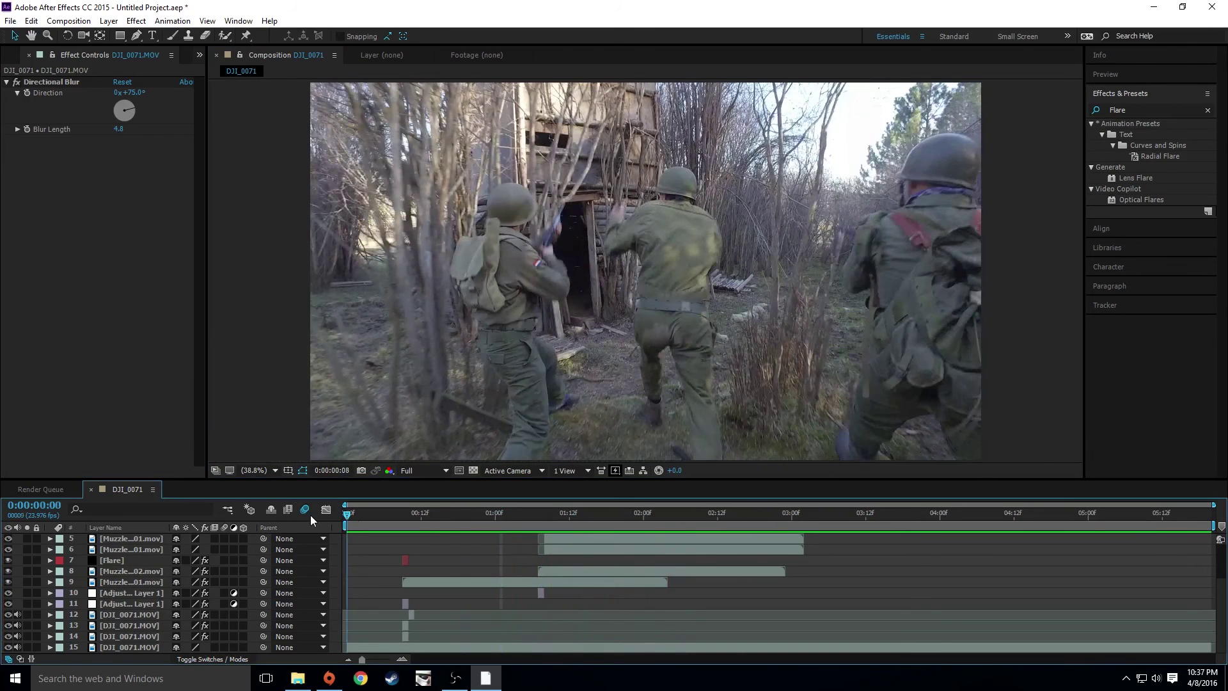
{"action": "left_click", "coordinate": [109, 21]}
{"action": "mouse_move", "coordinate": [125, 36]}
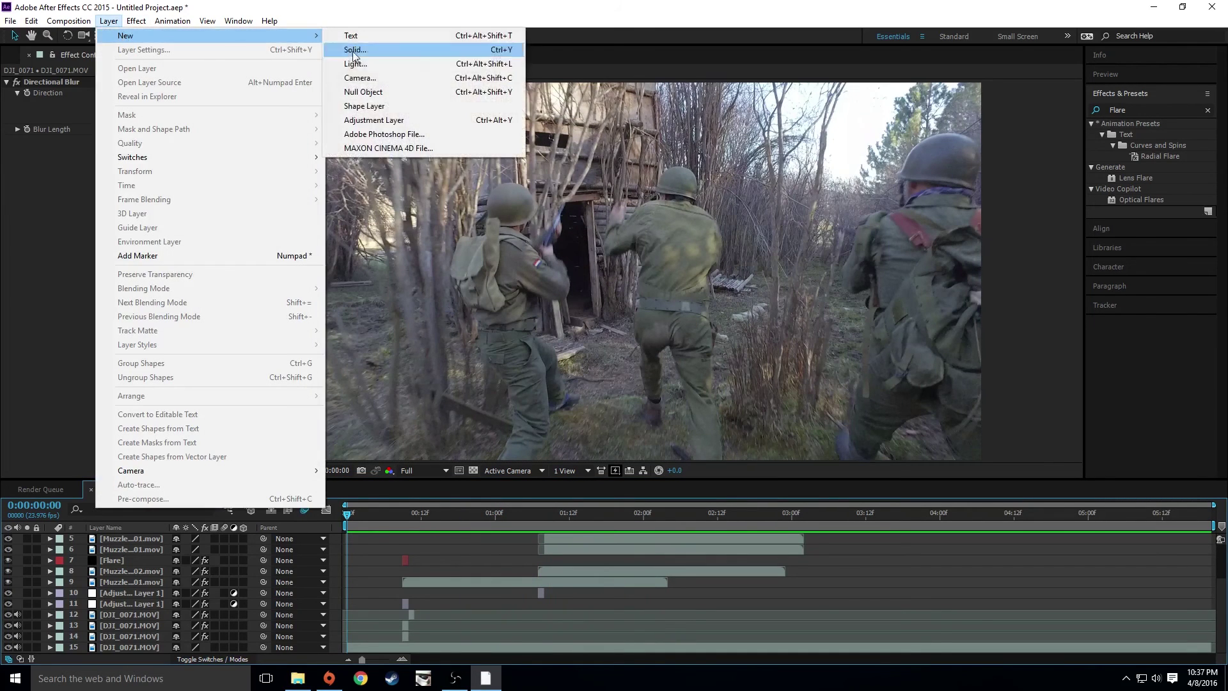
{"action": "left_click", "coordinate": [374, 120]}
Step: Apply Curves to the new adjustment layer and darken the RGB curve, shifting the black point inward and adding shadow and highlight points
{"action": "left_click", "coordinate": [136, 21]}
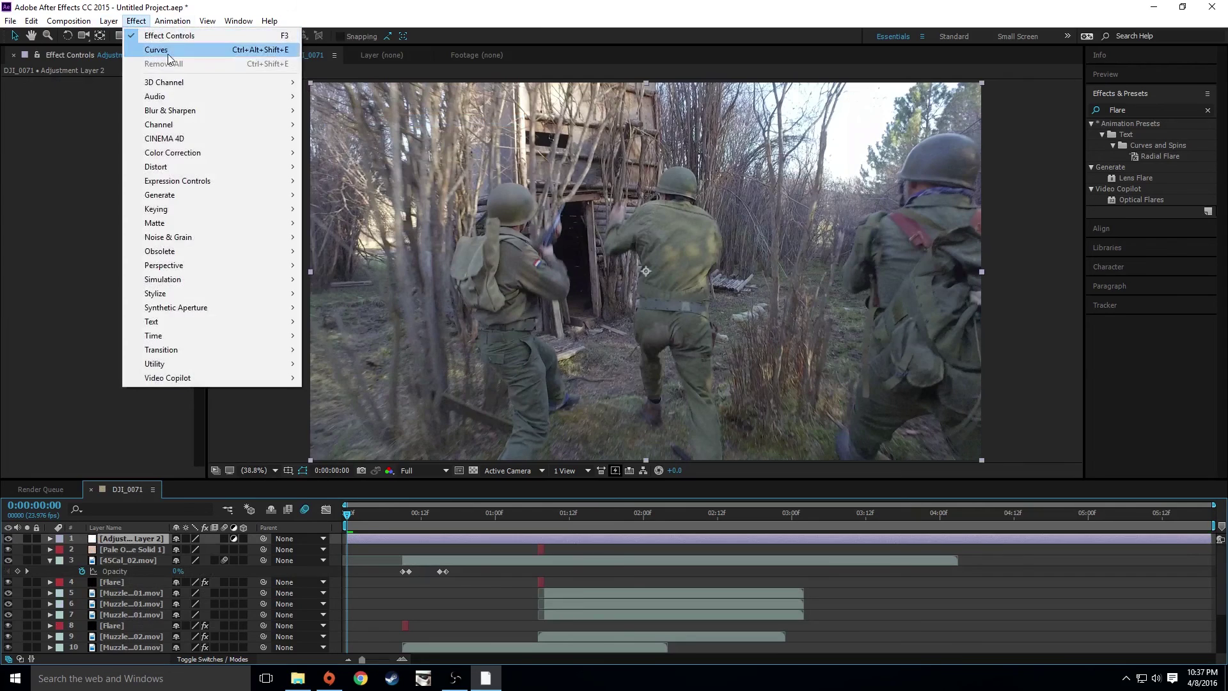
{"action": "left_click", "coordinate": [153, 51]}
{"action": "mouse_move", "coordinate": [107, 218]}
{"action": "left_mouse_down"}
{"action": "mouse_move", "coordinate": [106, 206]}
{"action": "mouse_move", "coordinate": [109, 221]}
{"action": "left_mouse_up"}
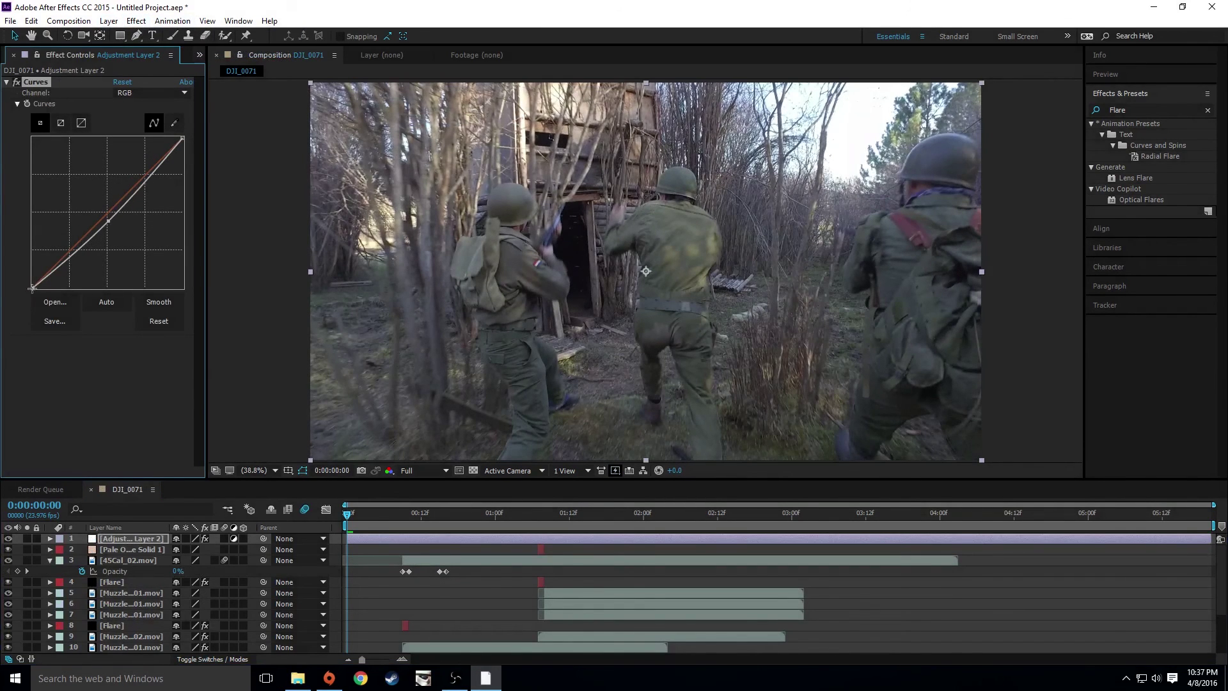
{"action": "mouse_move", "coordinate": [32, 288]}
{"action": "left_mouse_down"}
{"action": "mouse_move", "coordinate": [59, 305]}
{"action": "mouse_move", "coordinate": [51, 296]}
{"action": "left_mouse_up"}
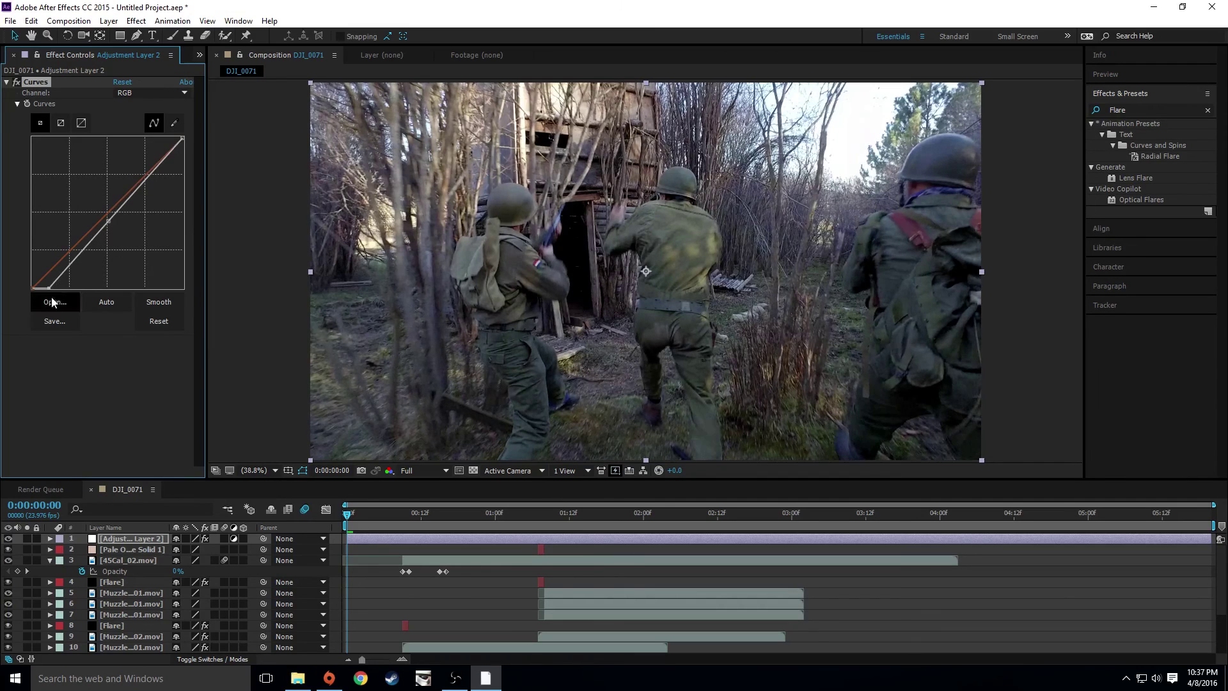
{"action": "left_click", "coordinate": [81, 249]}
{"action": "left_click", "coordinate": [158, 170]}
{"action": "mouse_move", "coordinate": [158, 170]}
{"action": "left_mouse_down"}
{"action": "mouse_move", "coordinate": [148, 165]}
{"action": "mouse_move", "coordinate": [154, 173]}
{"action": "left_mouse_up"}
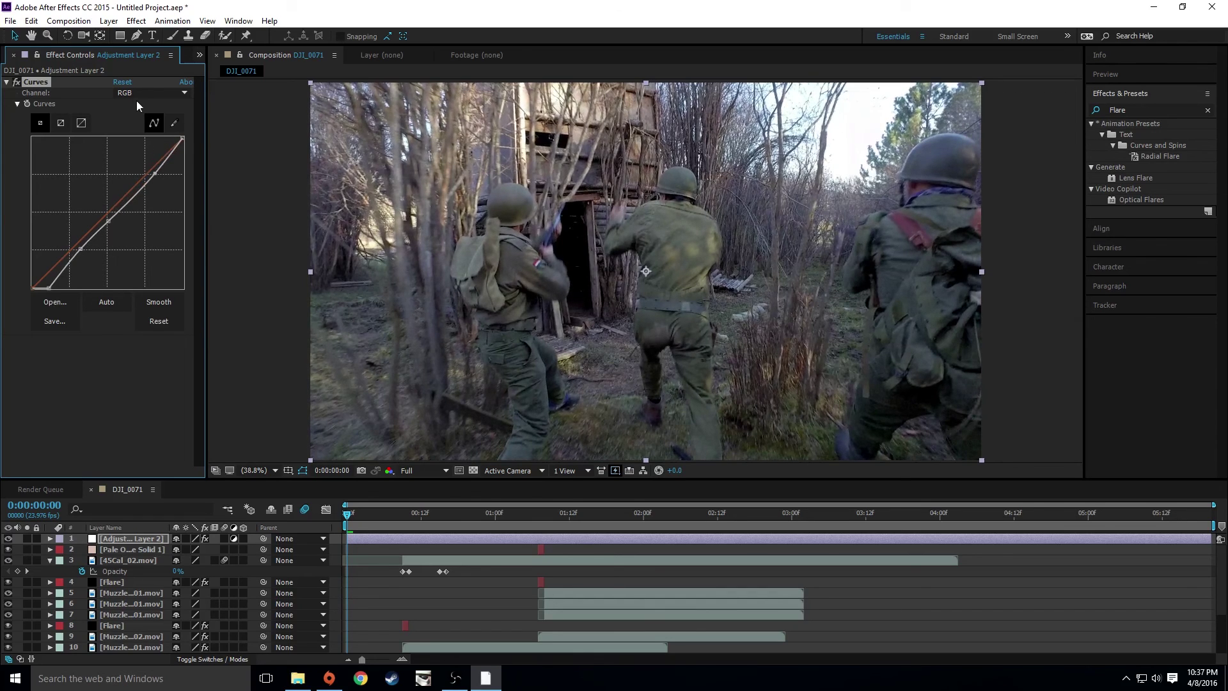
Step: Make slight midtone adjustments to the Red and Blue channels of the Curves effect
{"action": "left_click", "coordinate": [154, 93]}
{"action": "left_click", "coordinate": [128, 120]}
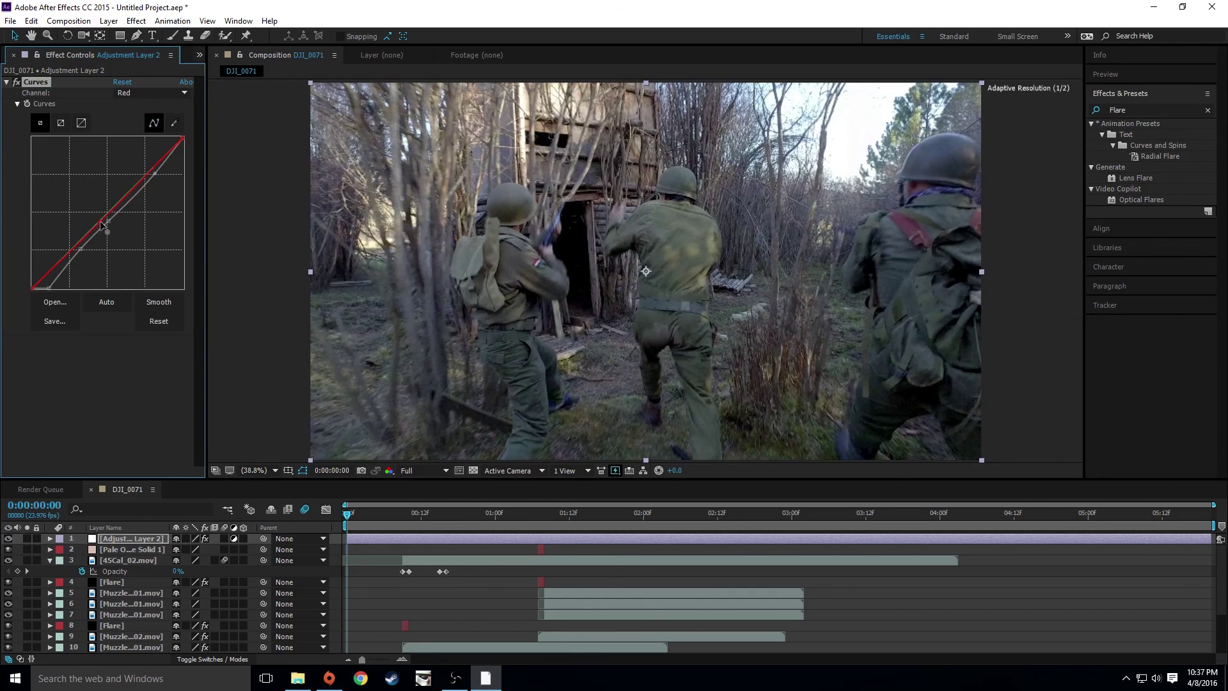
{"action": "left_click", "coordinate": [160, 94]}
{"action": "left_click", "coordinate": [128, 141]}
{"action": "left_click_drag", "start_coordinate": [99, 210], "coordinate": [103, 216]}
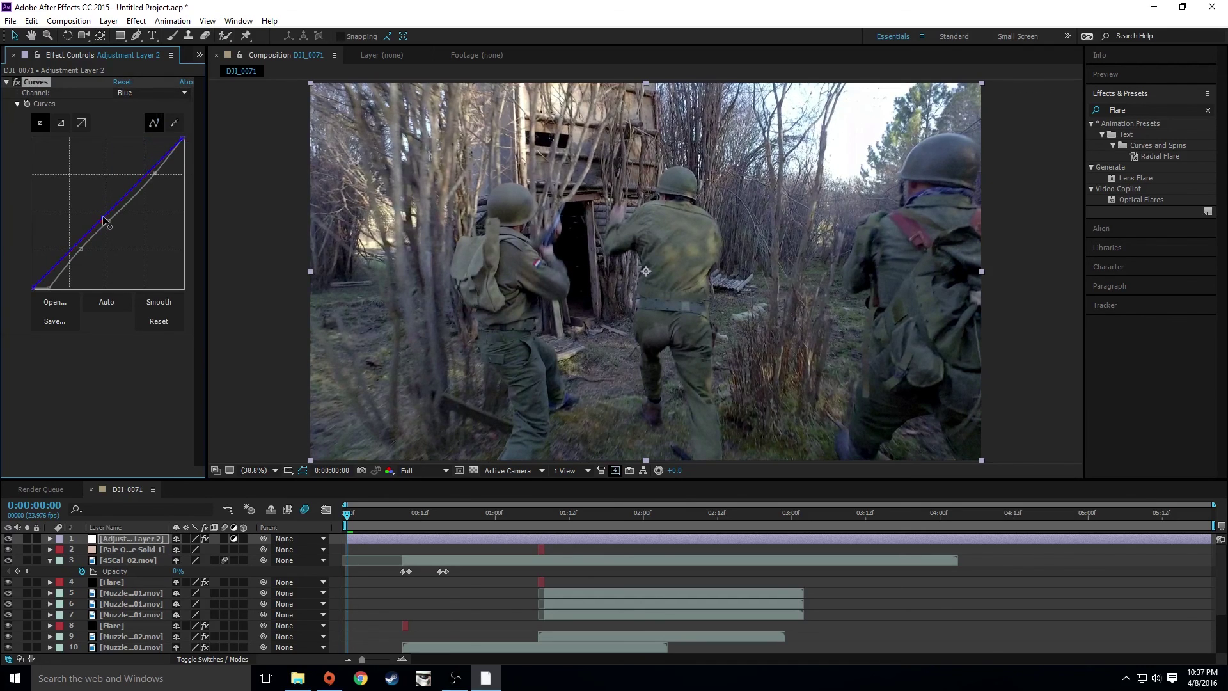
Step: Deepen the shadows on the RGB curve by moving the black point further inward and refining the other points, and preview the grade
{"action": "left_click", "coordinate": [159, 93]}
{"action": "left_click", "coordinate": [142, 107]}
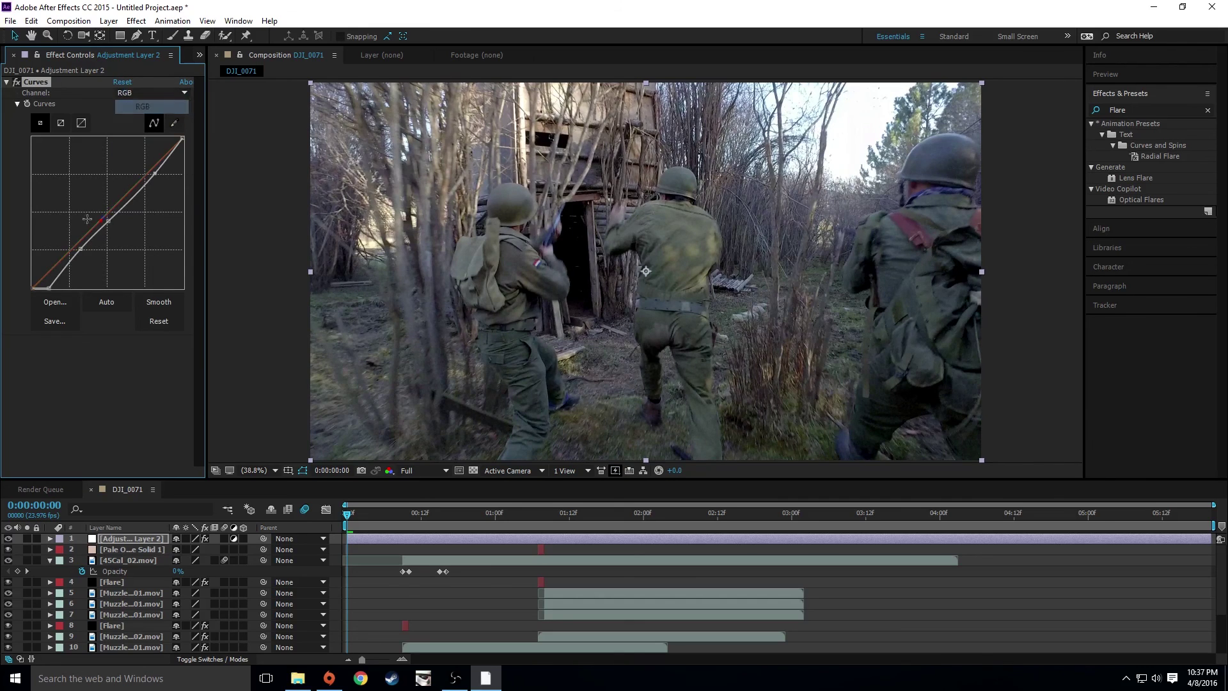
{"action": "left_click_drag", "start_coordinate": [49, 287], "coordinate": [58, 301]}
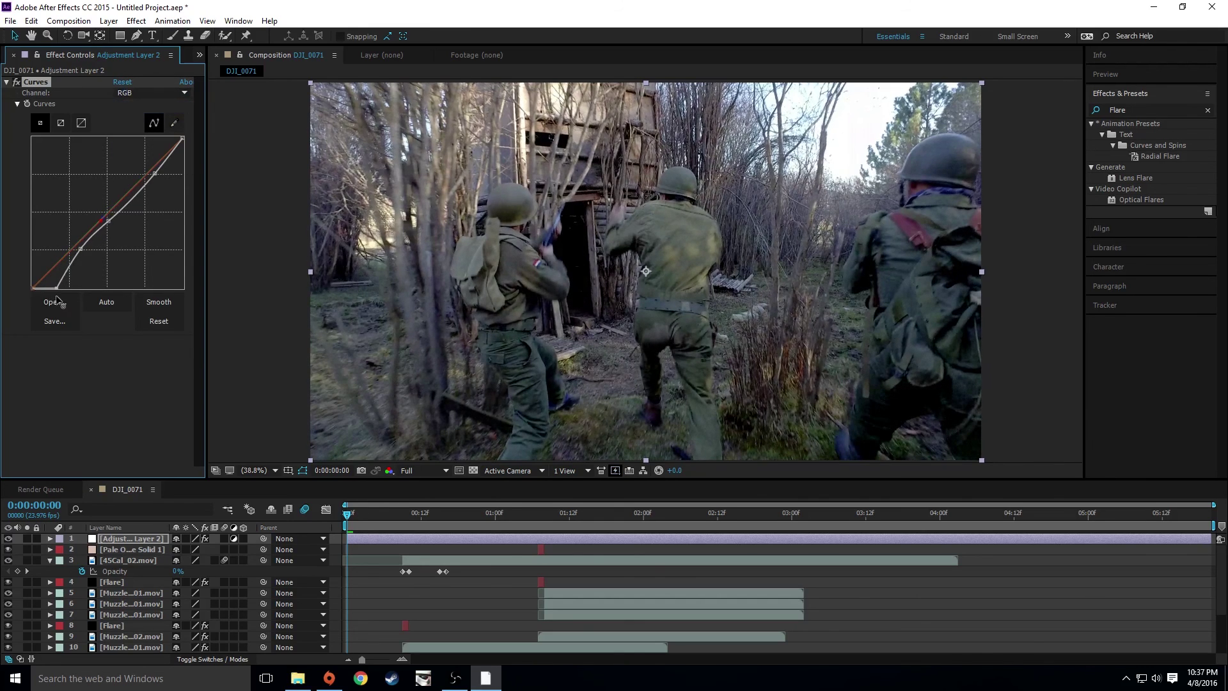
{"action": "left_click_drag", "start_coordinate": [84, 248], "coordinate": [112, 220]}
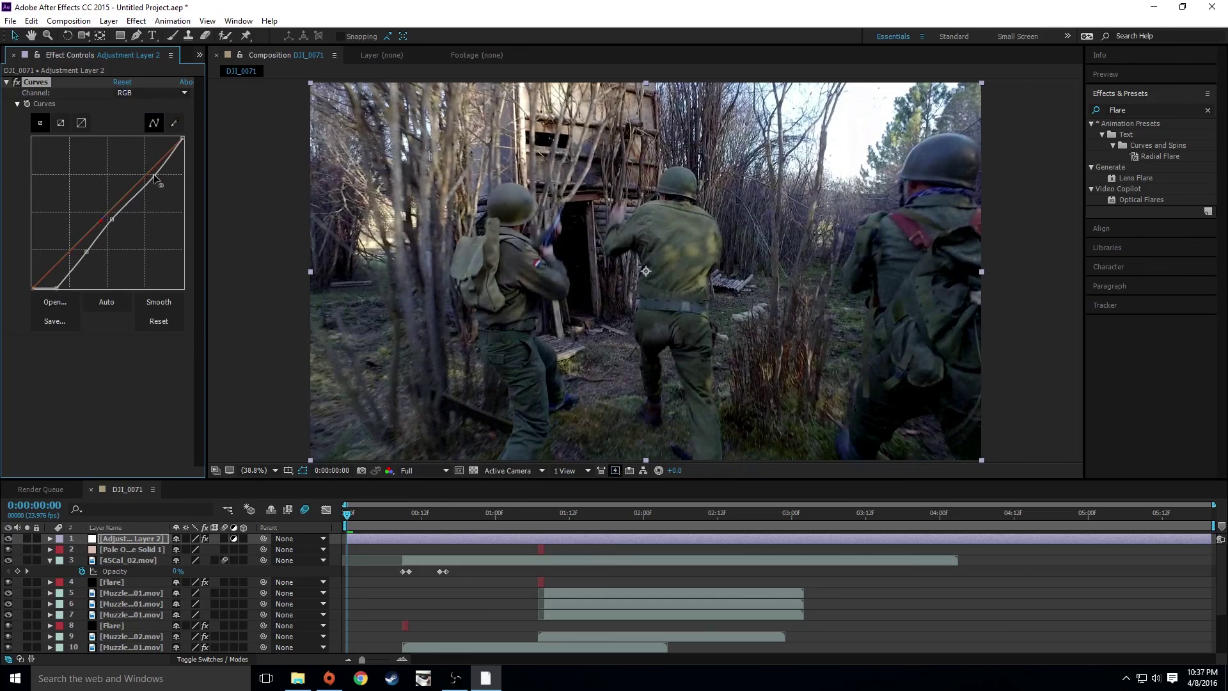
{"action": "key", "text": "space"}
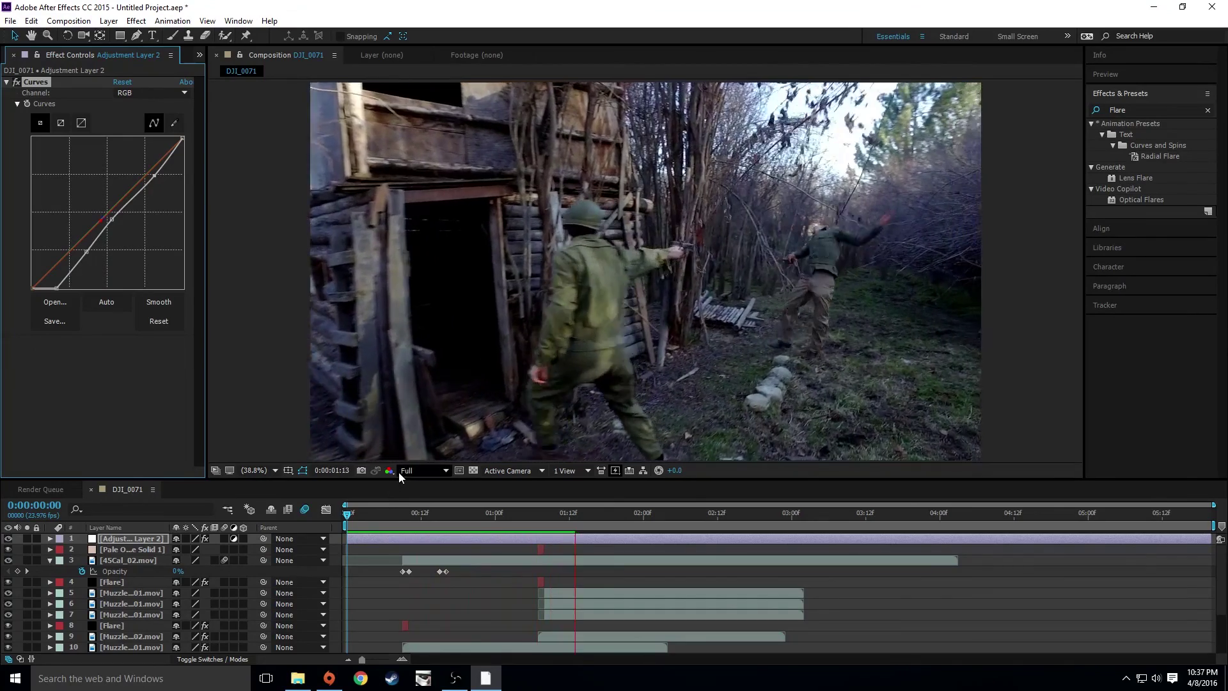
{"action": "key", "text": "space"}
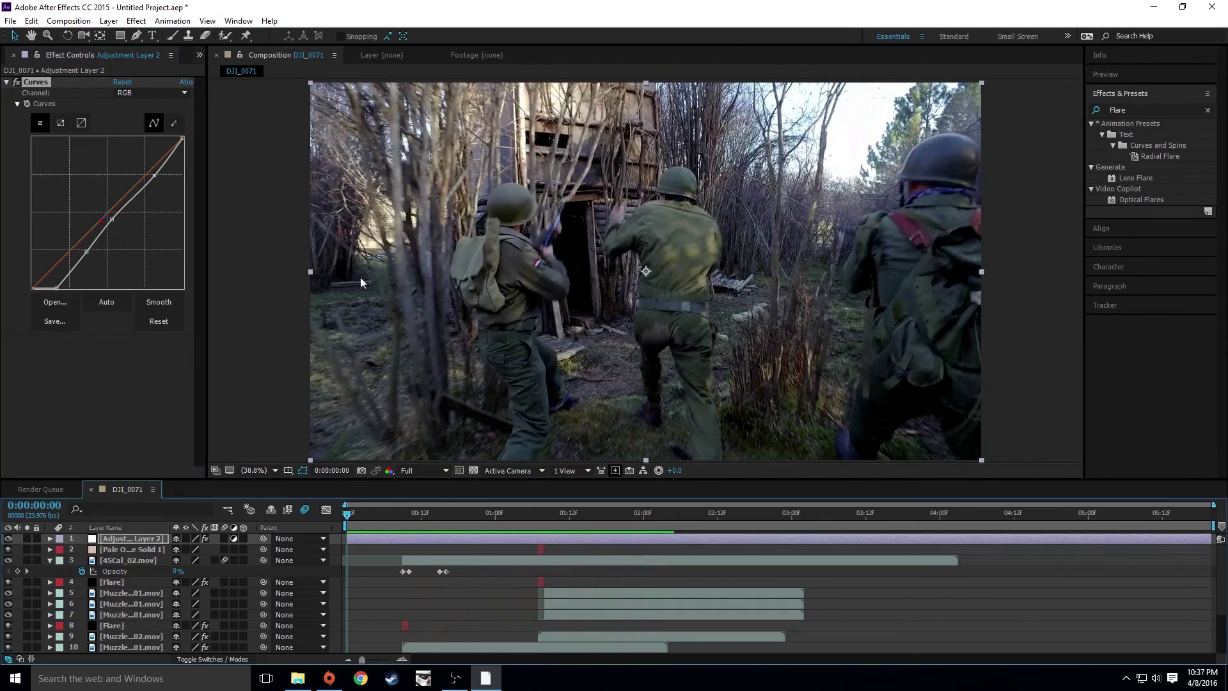
Step: Apply Hue/Saturation to the grading adjustment layer and set Master Saturation to -45
{"action": "left_click", "coordinate": [145, 23]}
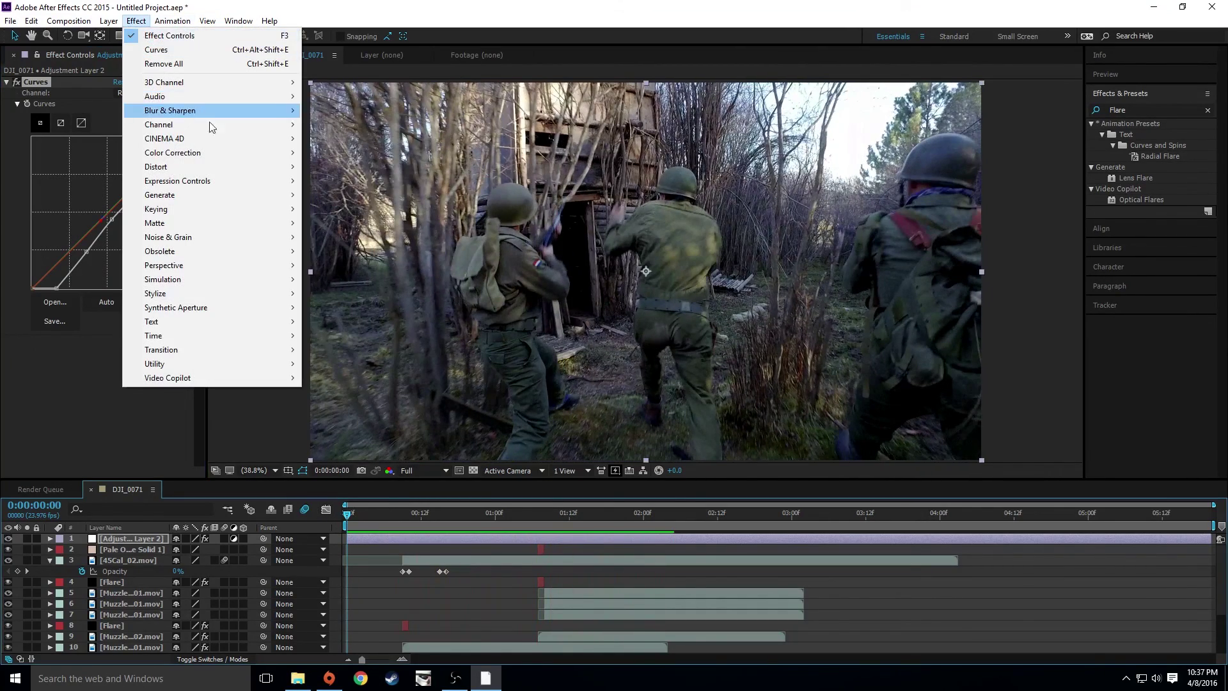
{"action": "mouse_move", "coordinate": [226, 159]}
{"action": "left_click", "coordinate": [380, 461]}
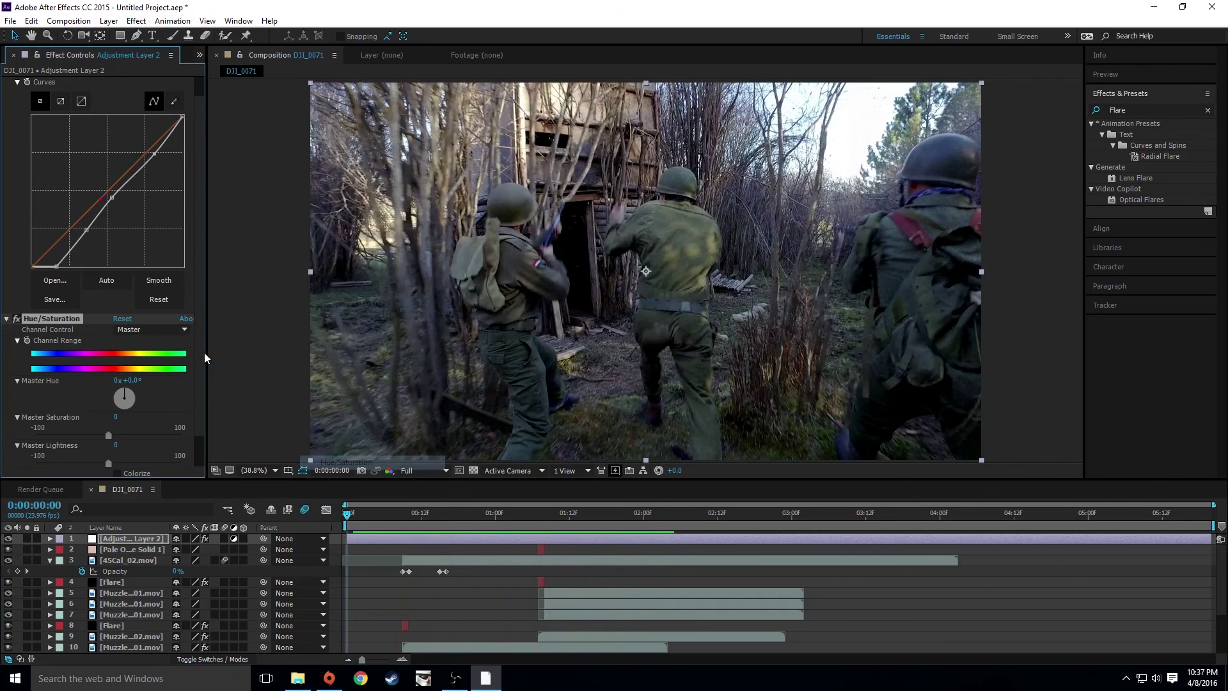
{"action": "left_click_drag", "start_coordinate": [109, 433], "coordinate": [77, 435]}
Step: Preview the desaturated composition, scrub through the shots and return to 0:00:00:00
{"action": "key", "text": "space"}
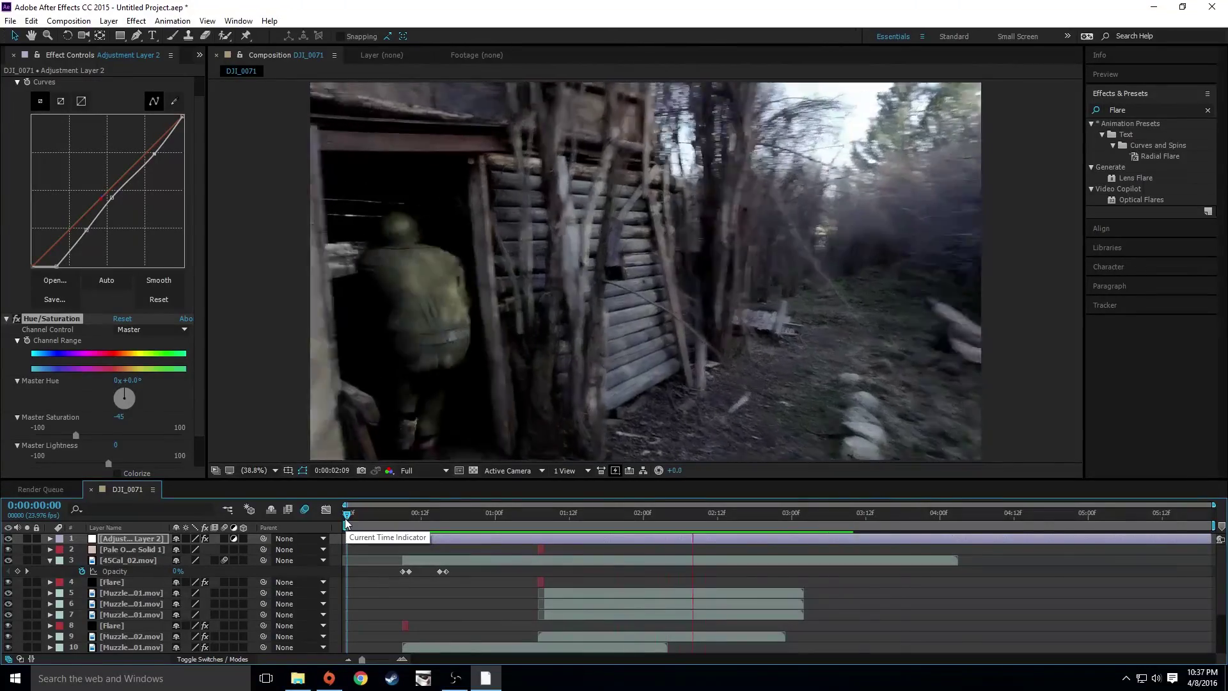
{"action": "key", "text": "space"}
{"action": "left_click_drag", "start_coordinate": [349, 518], "coordinate": [554, 488]}
{"action": "key", "text": "Home"}
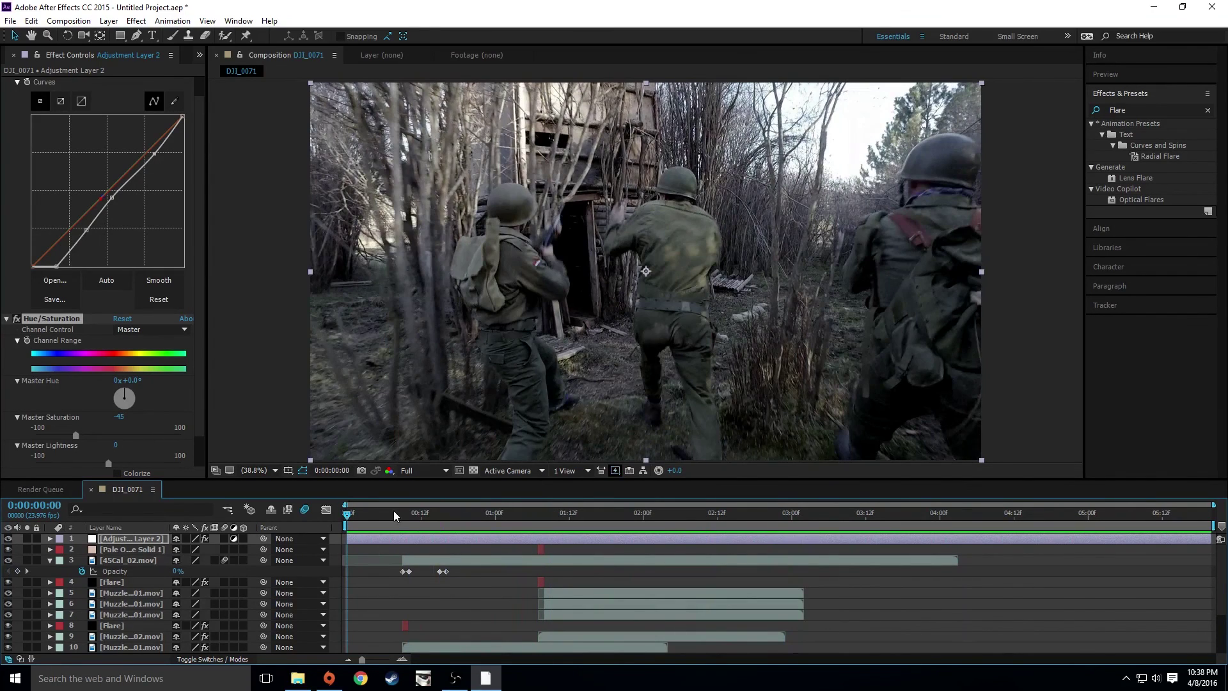